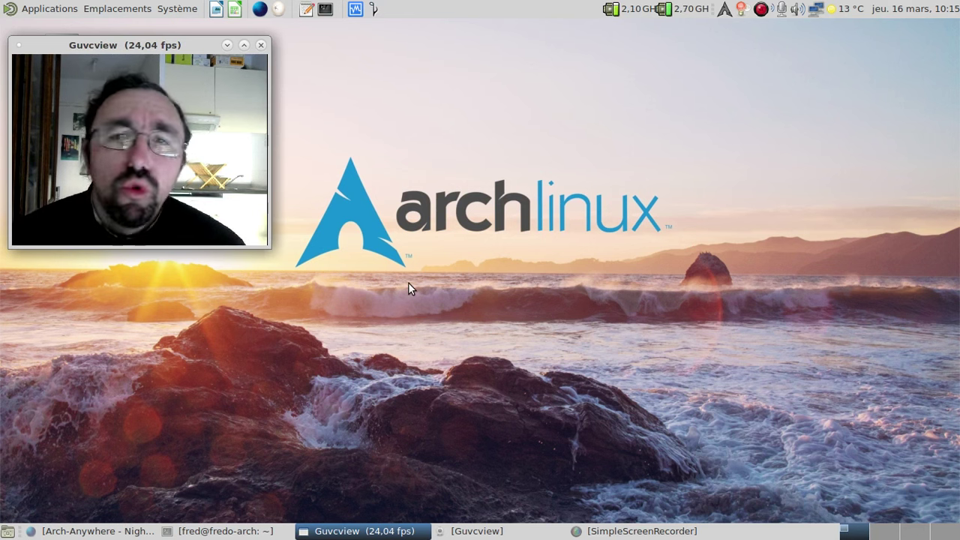
Bring Firefox Nightly back up and switch to the arch-linux-anywhere GitHub tab.
left_click(130, 534)
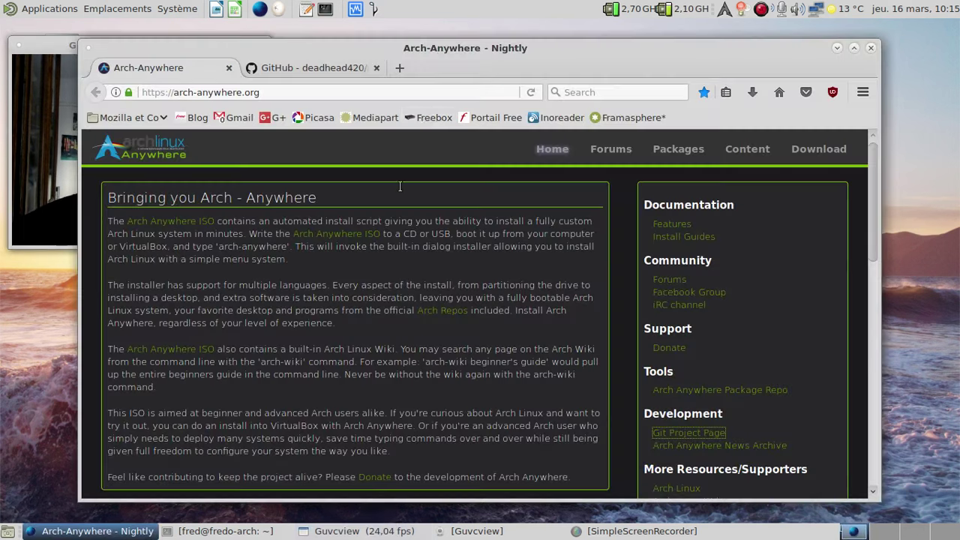
left_click_drag(366, 53, 419, 44)
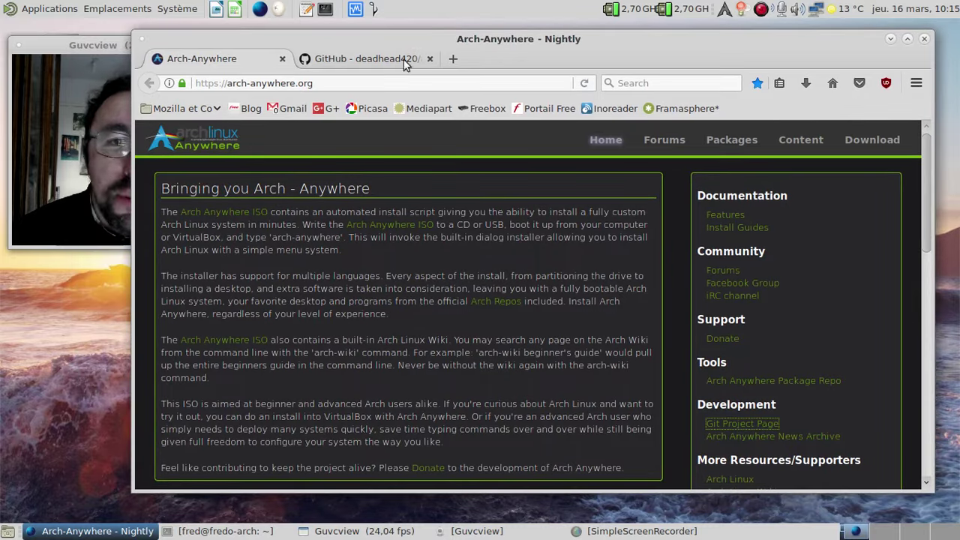
left_click(355, 59)
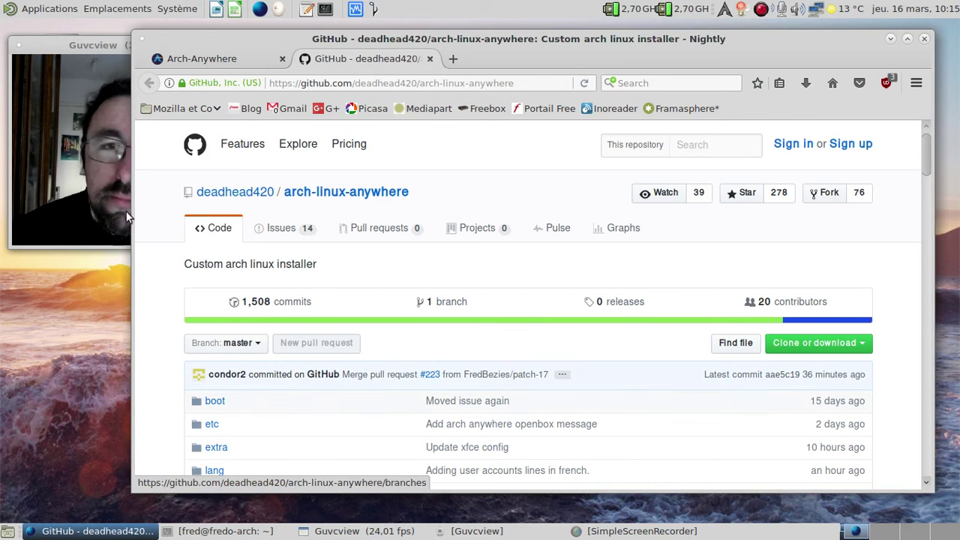
left_click(88, 194)
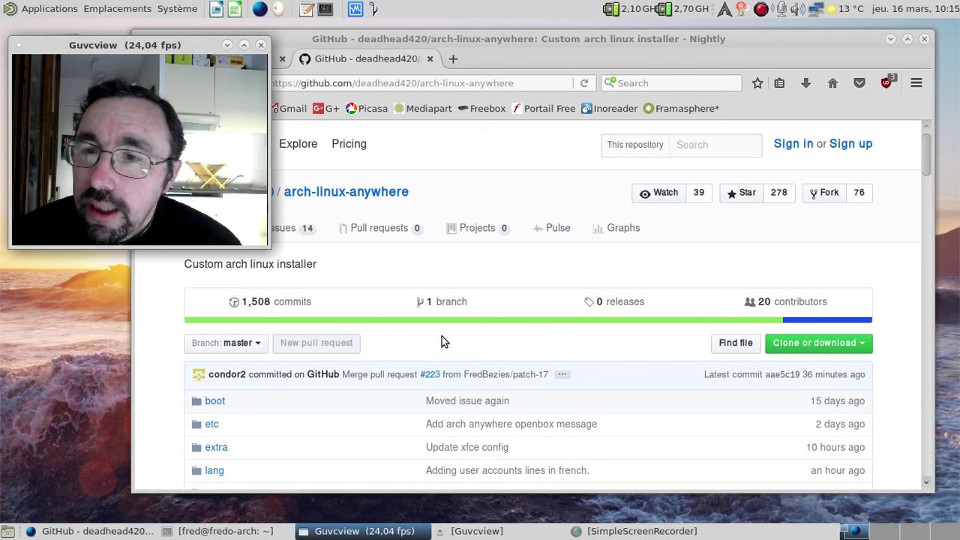
Review the French translation diff in merge commit #223, then return to the repository page.
left_click(539, 380)
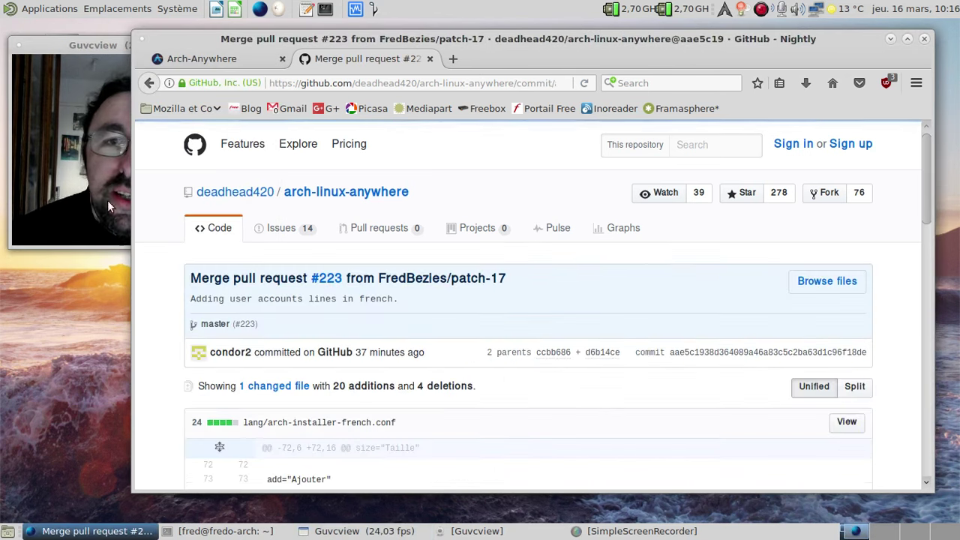
left_click(89, 192)
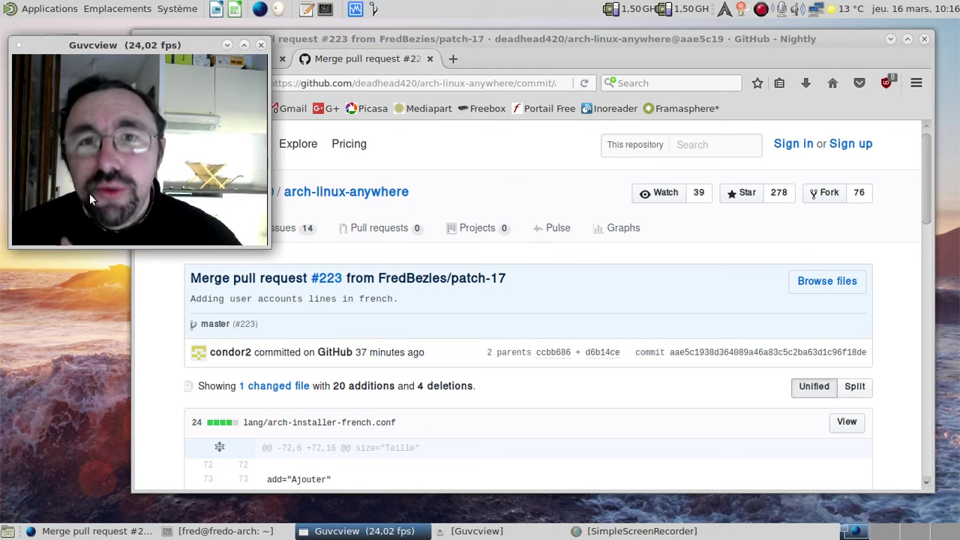
scroll(567, 305, "down", 4)
scroll(567, 304, "down", 15)
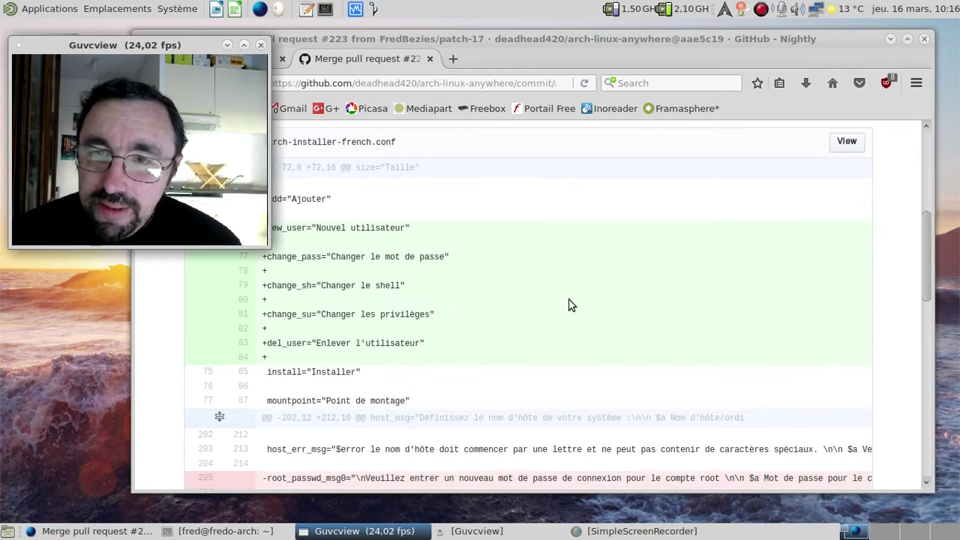
scroll(568, 304, "up", 19)
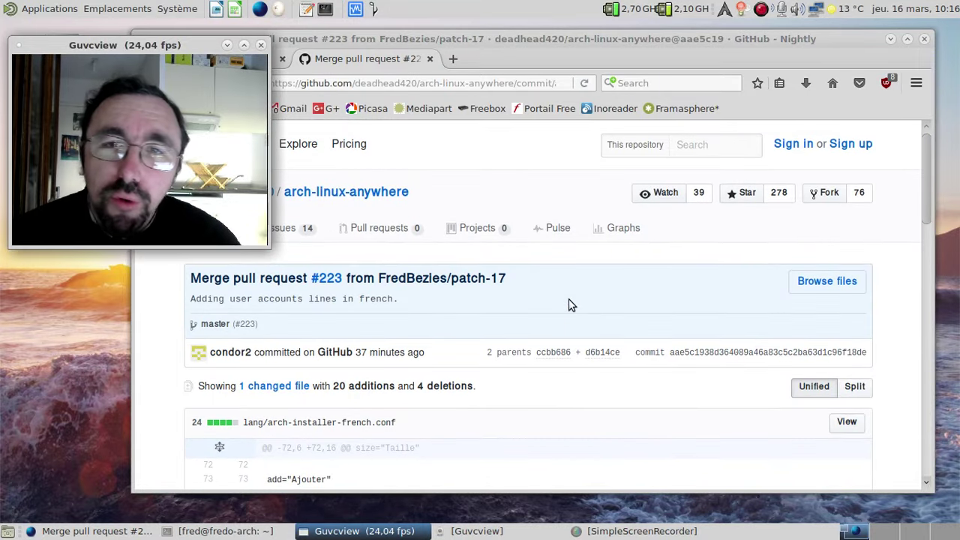
left_click(409, 144)
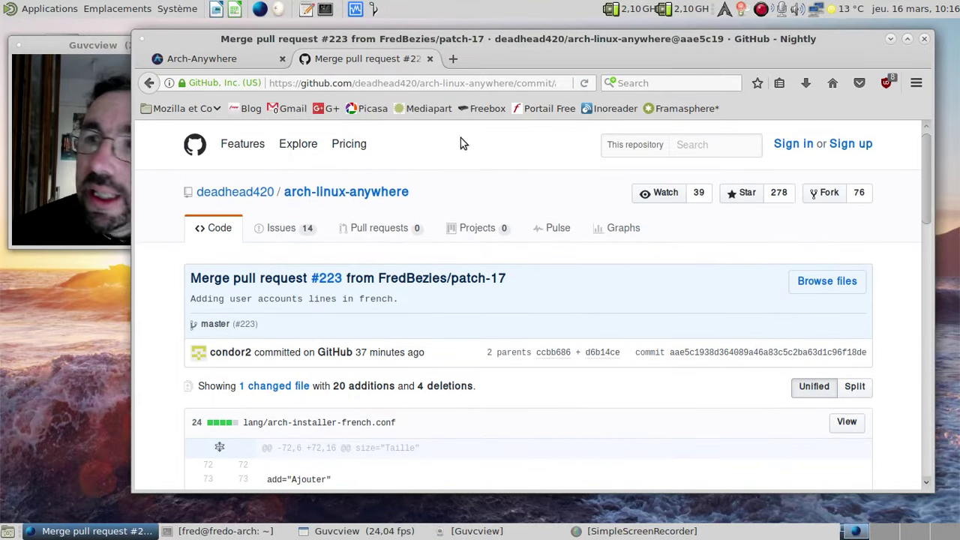
key("alt+Left")
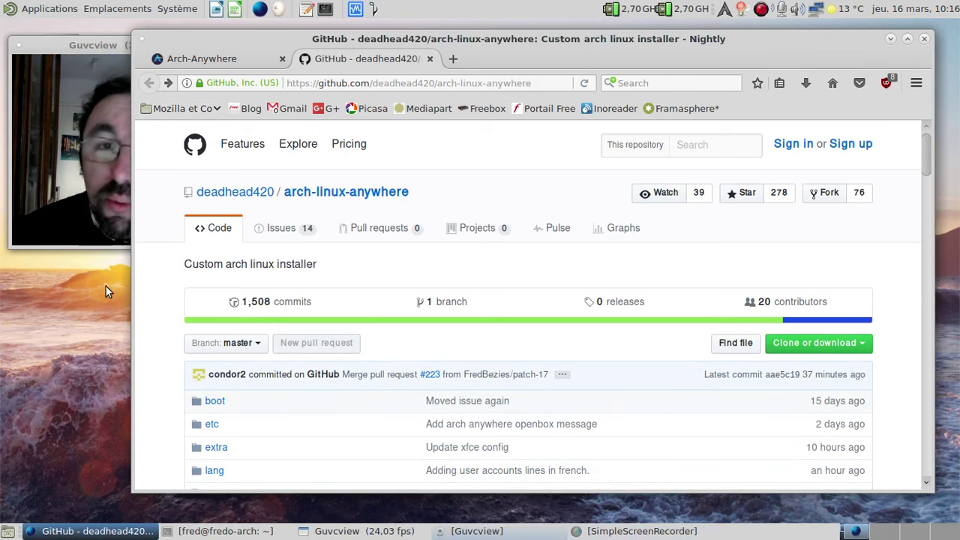
Reveal the repository's clone URL options and bring up the terminal holding the git clone command.
left_click(93, 222)
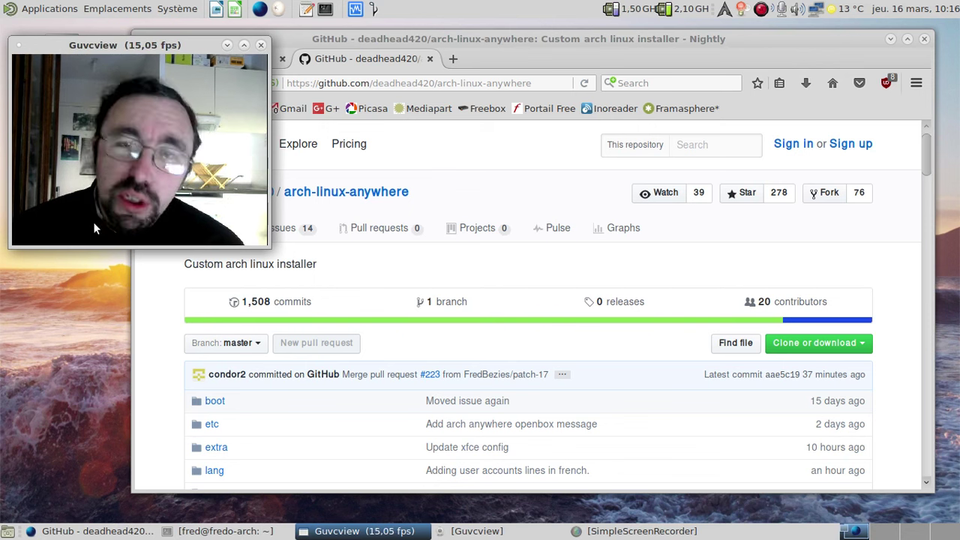
left_click(819, 347)
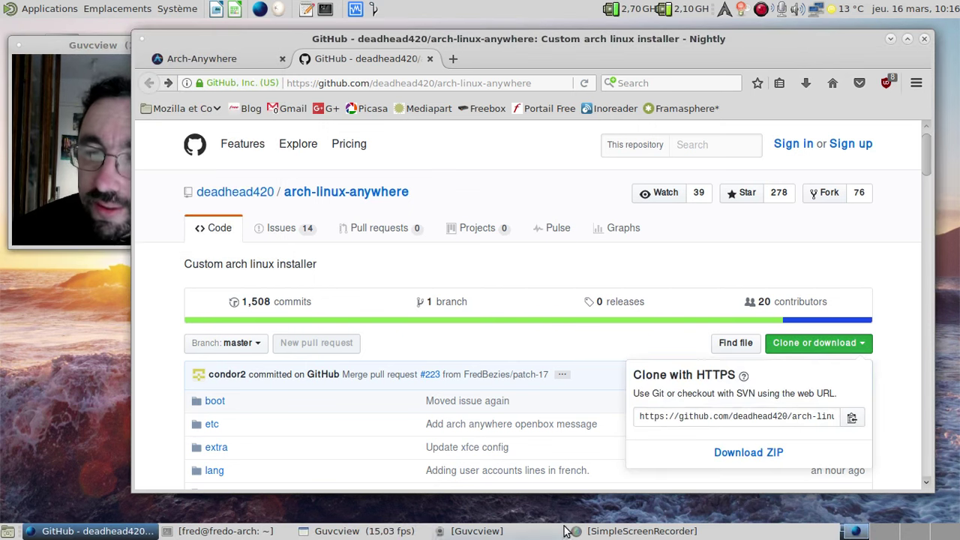
left_click(225, 531)
Close Firefox Nightly with both its tabs and reposition the terminal window.
left_click(898, 46)
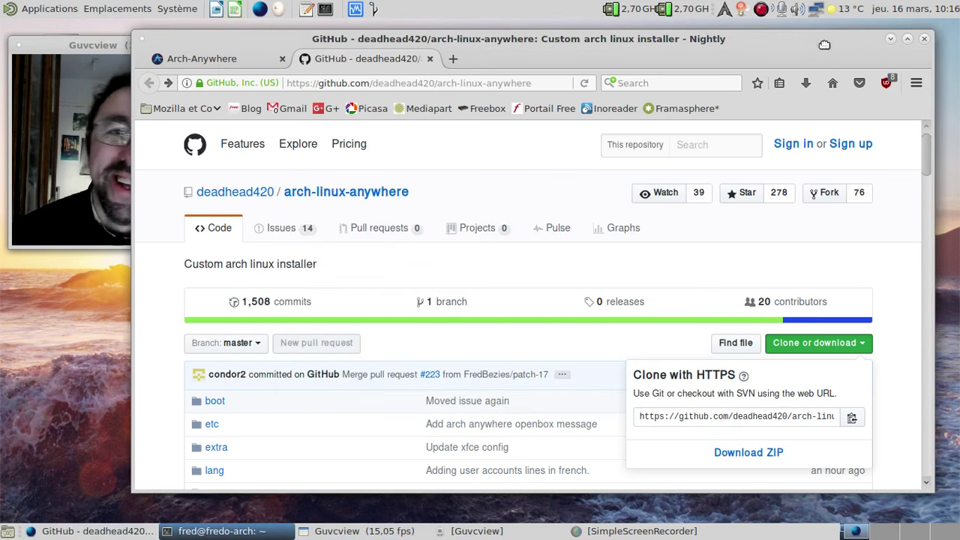
left_click(923, 40)
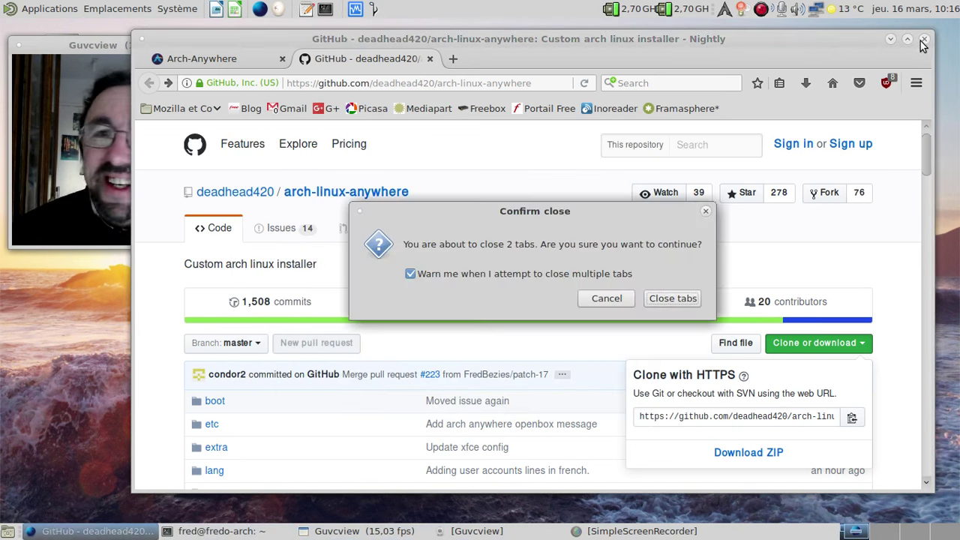
left_click(666, 298)
left_click_drag(516, 124, 548, 99)
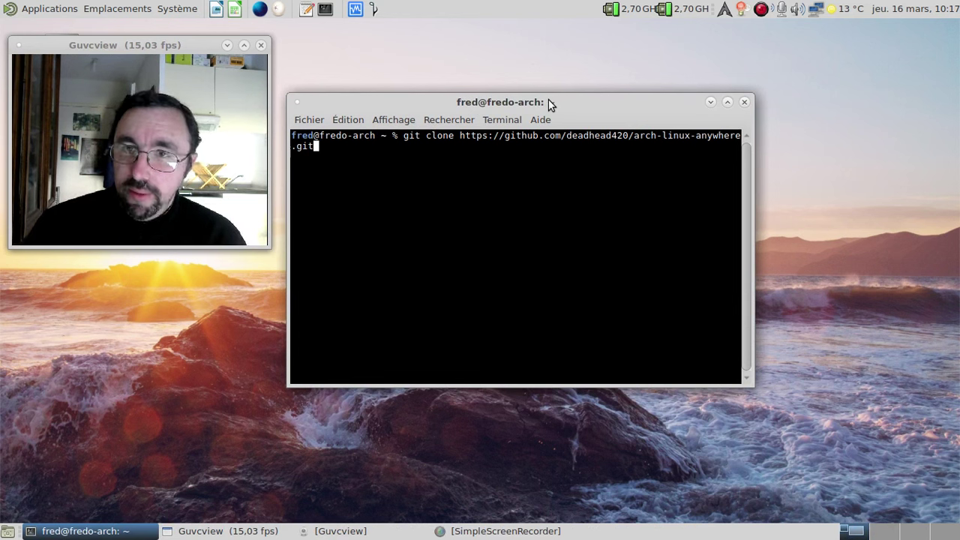
Run the git clone command for the arch-linux-anywhere repository.
key("Return")
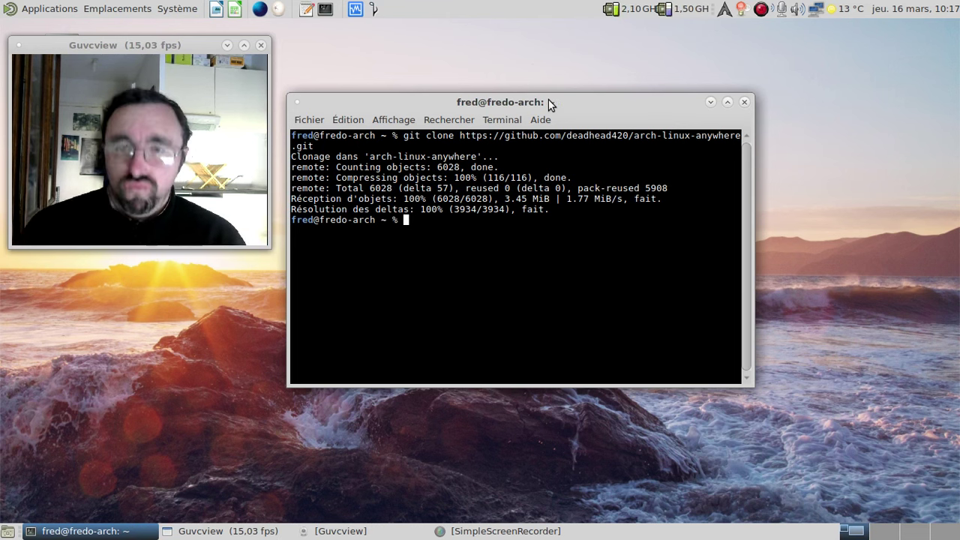
Open the home folder in Caja, split into Téléchargements and arch-linux-anywhere panes.
left_click(123, 10)
left_click(127, 24)
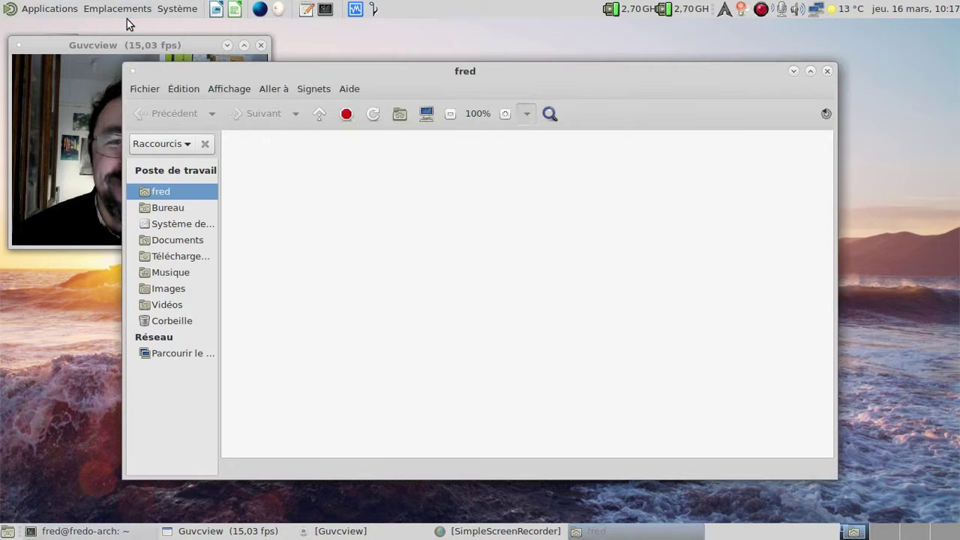
left_click_drag(606, 73, 728, 84)
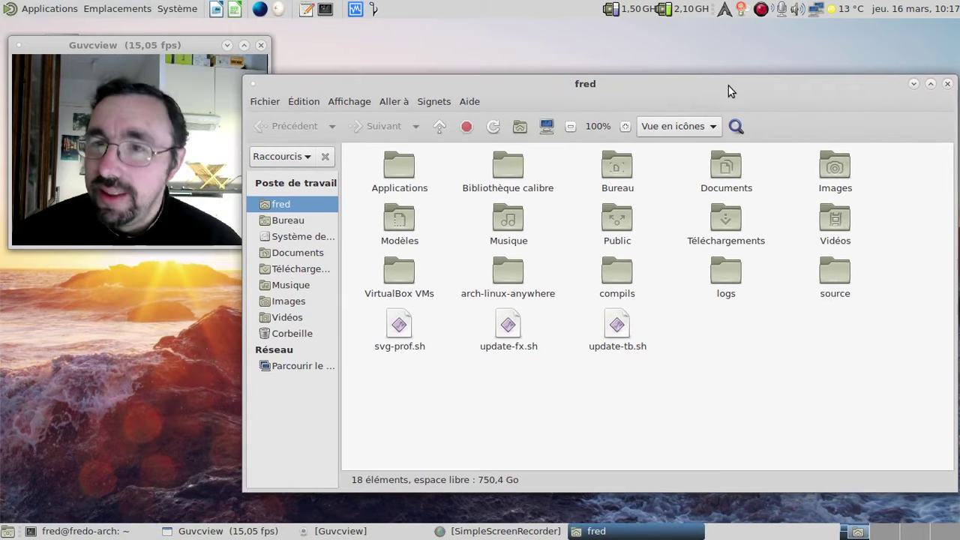
key("F3")
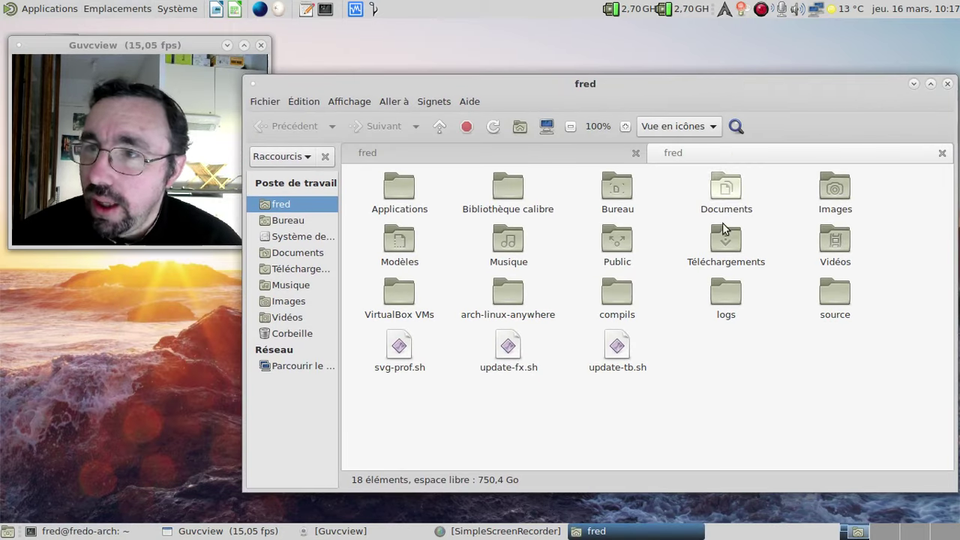
double_click(724, 240)
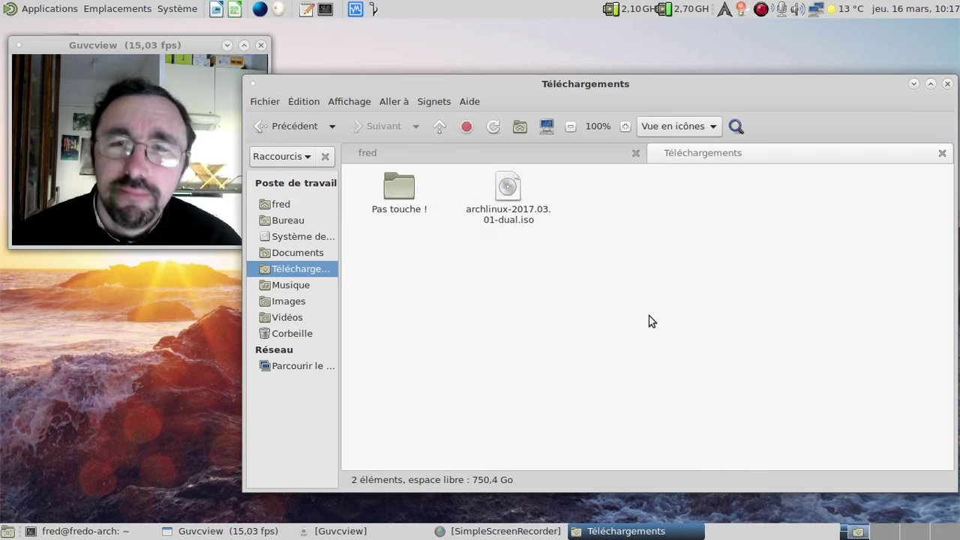
left_click(467, 158)
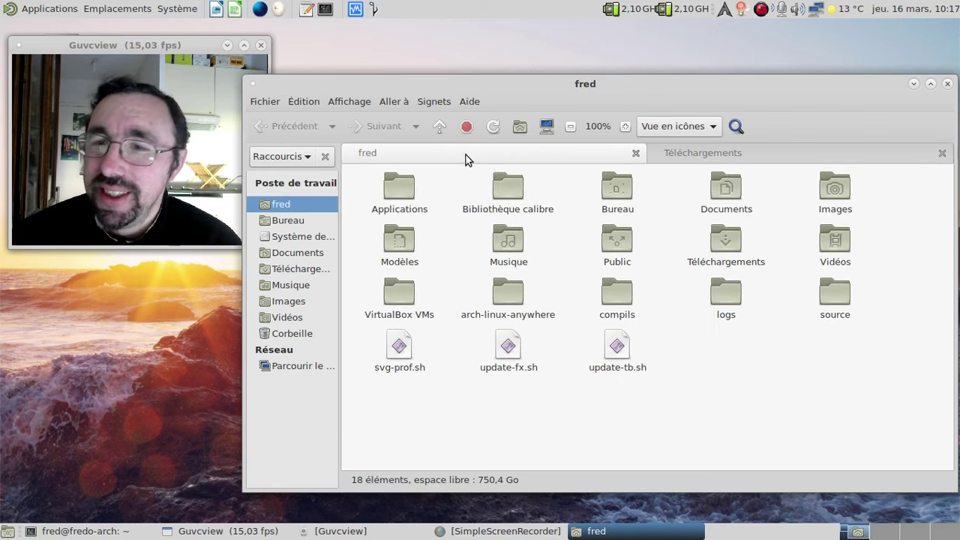
double_click(505, 313)
Copy archlinux-2017.03.01-dual.iso into arch-linux-anywhere and close Caja.
left_click(701, 154)
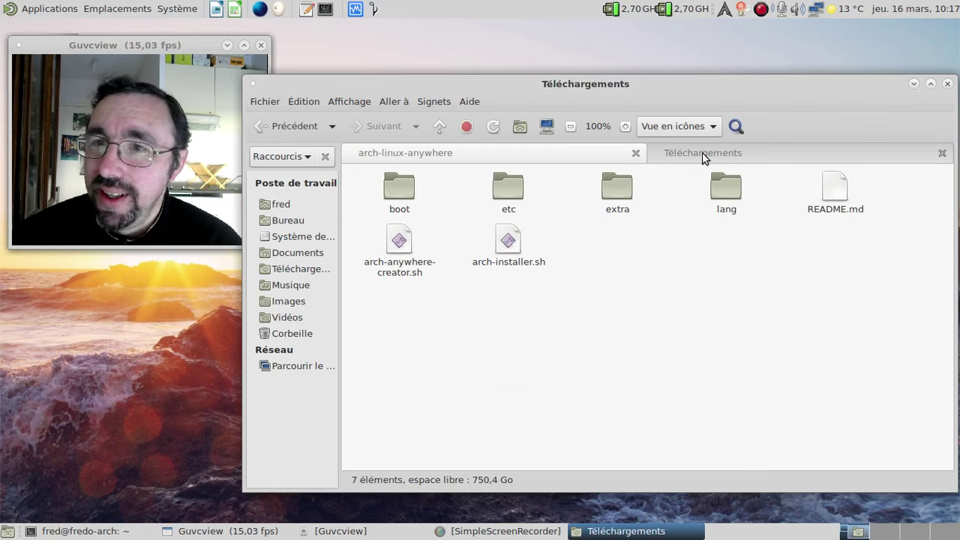
left_click(507, 194)
left_click_drag(507, 193, 486, 156)
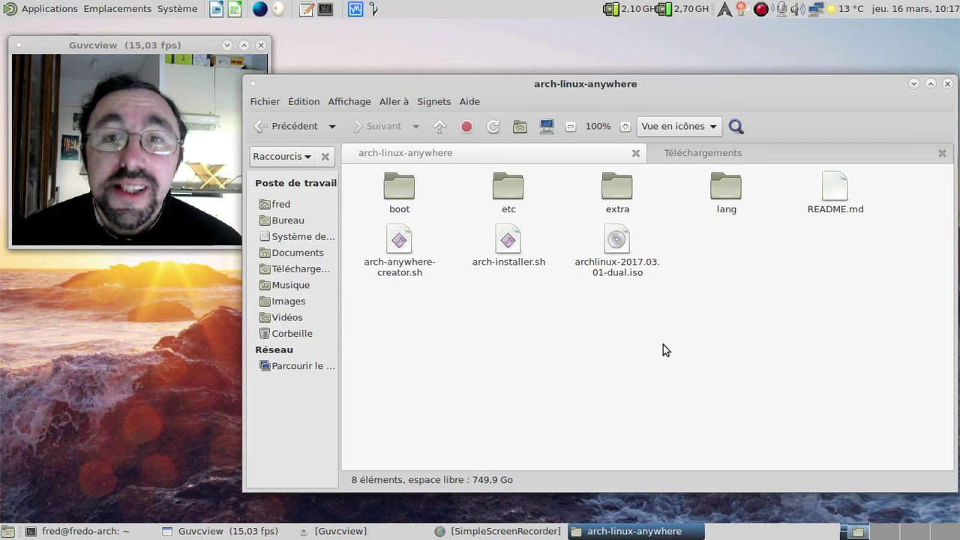
left_click(947, 84)
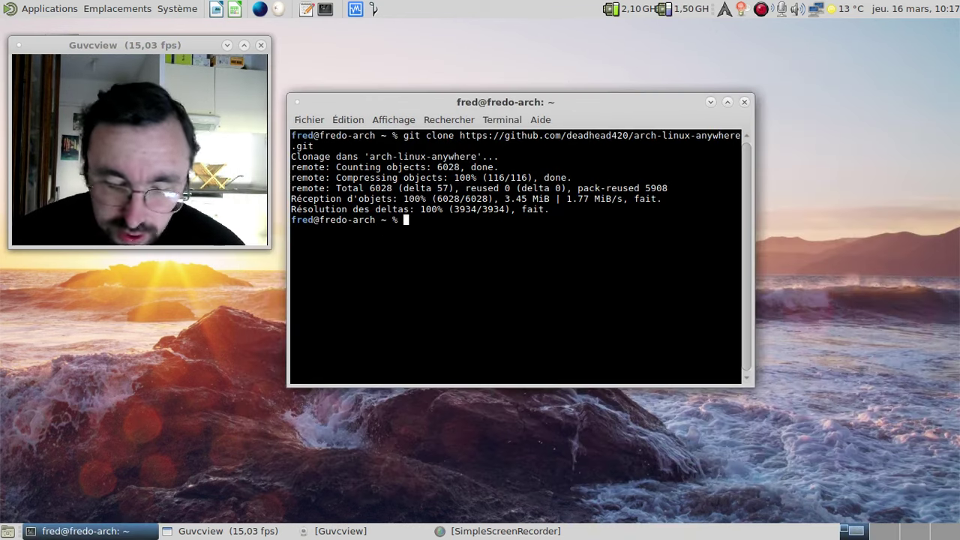
Run arch-anywhere-creator.sh from the arch-linux-anywhere folder with administrator rights.
key("Return")
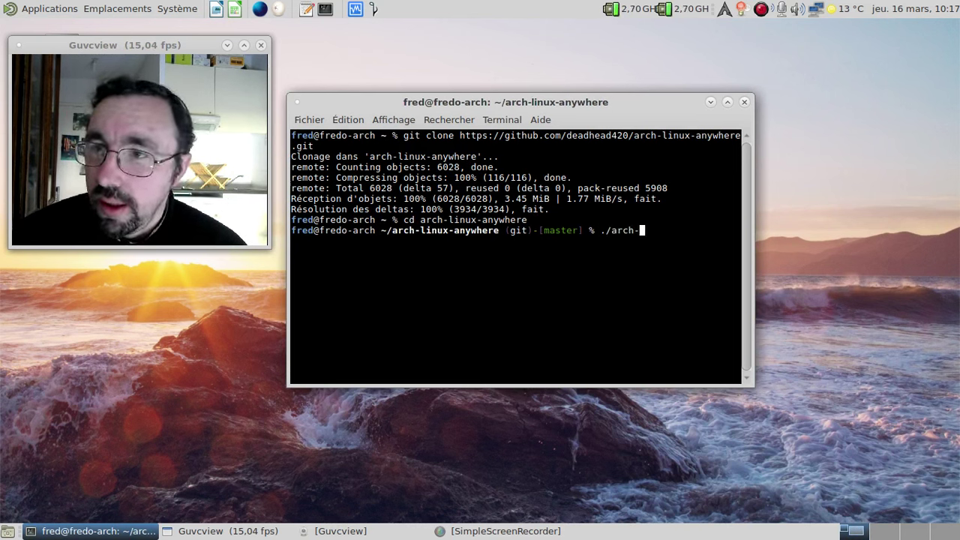
key("Tab")
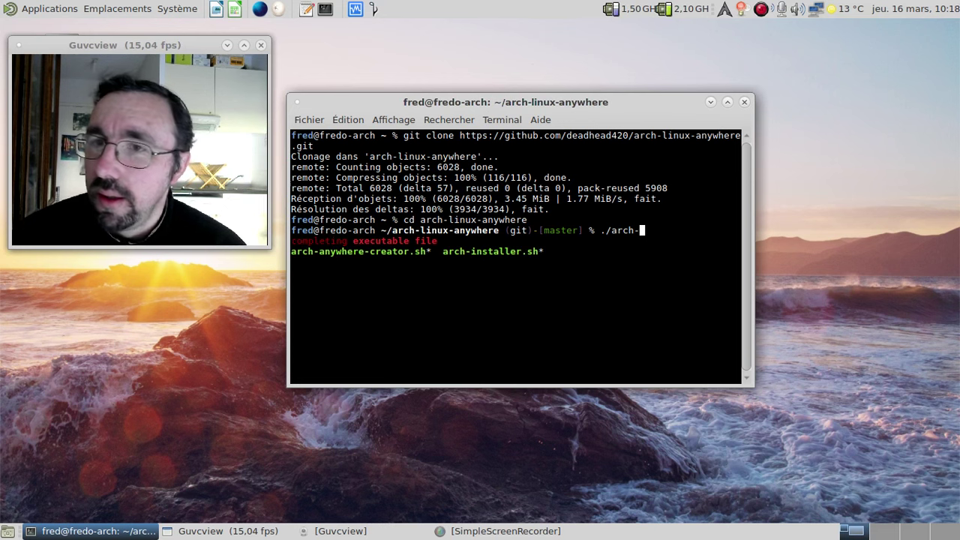
type("a")
key("Tab")
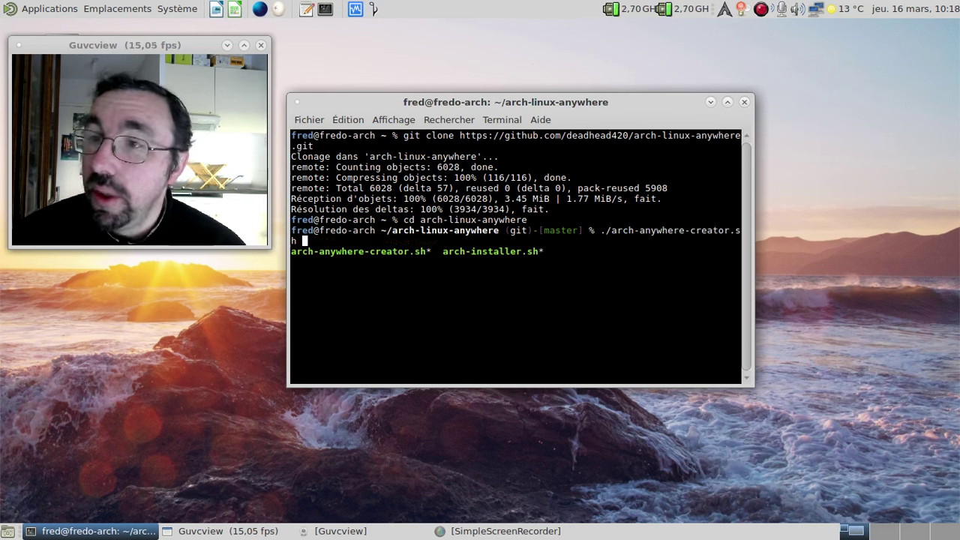
key("Return")
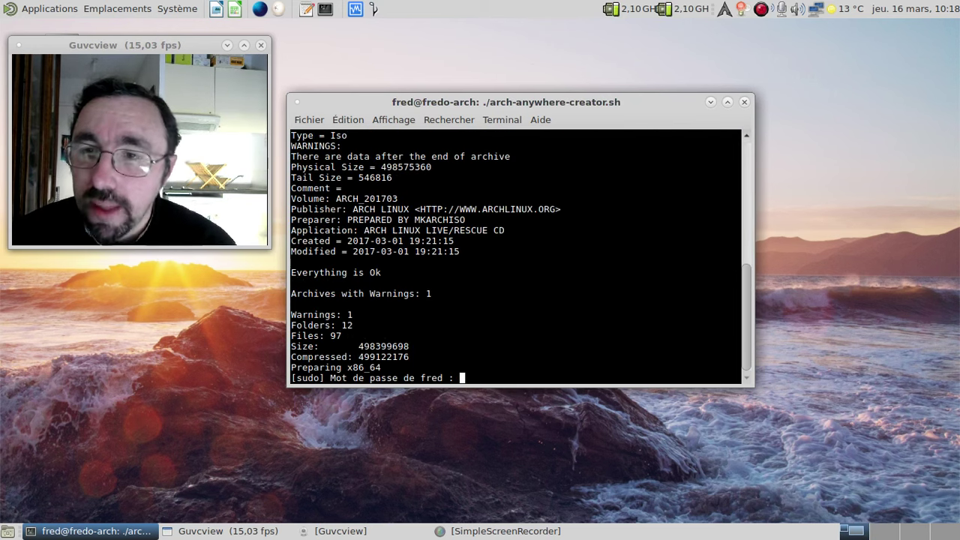
key("Return")
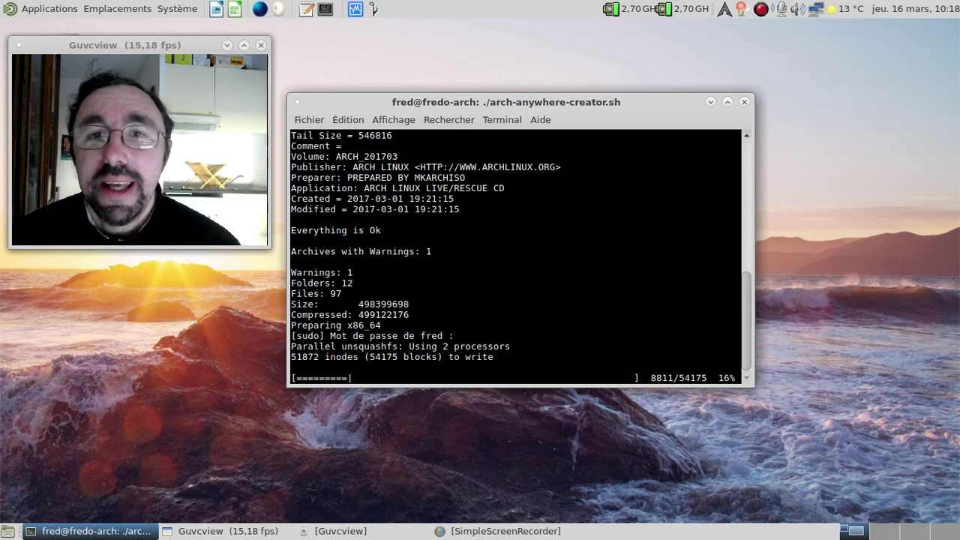
Adjust the screen recorder options, then answer y to remove the build directory.
right_click(762, 10)
left_click(785, 58)
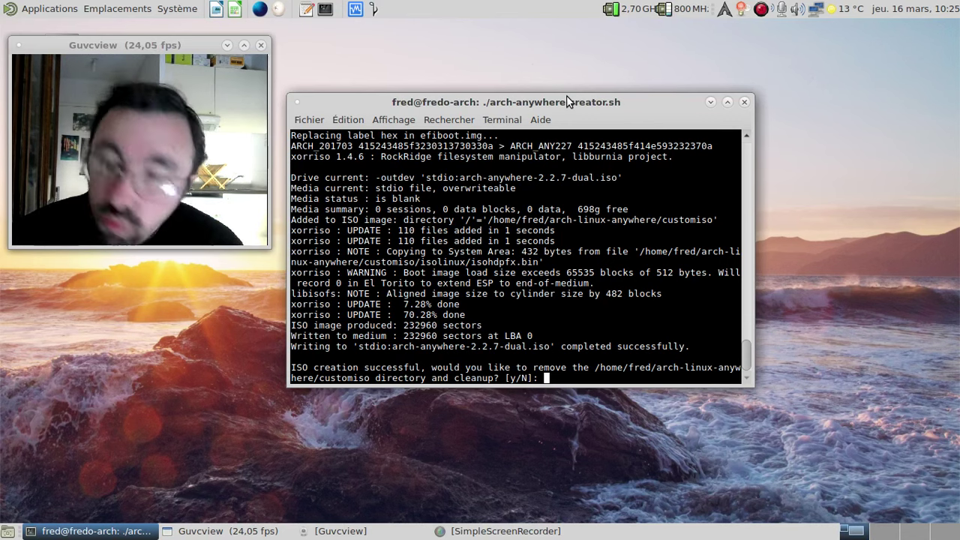
type("y")
key("Return")
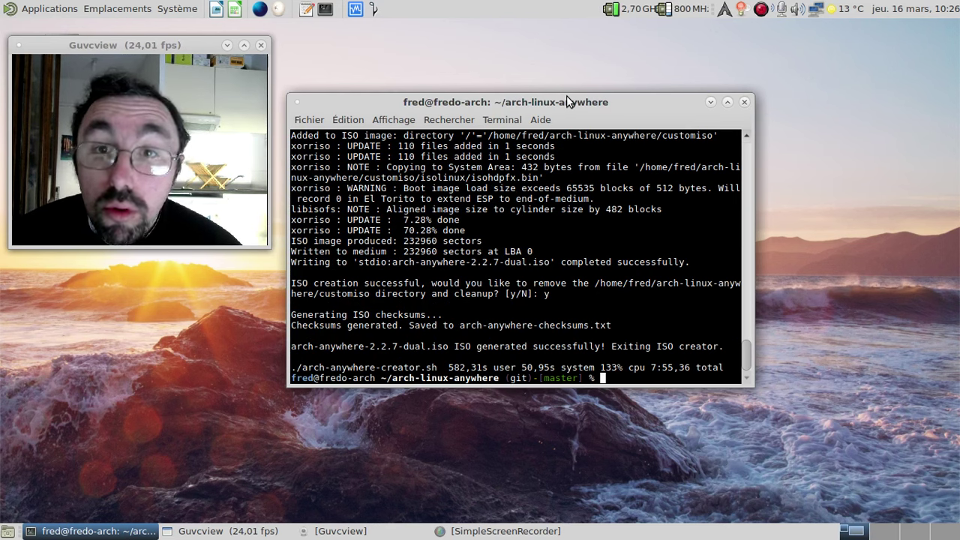
View arch-anywhere-checksums.txt with less, quit it, and close the terminal.
type("less ")
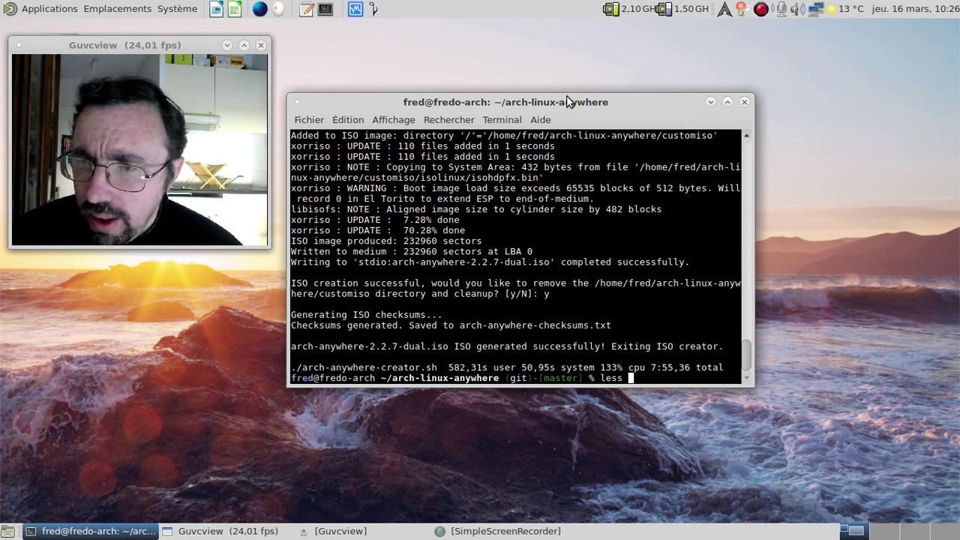
type("arch")
key("Tab")
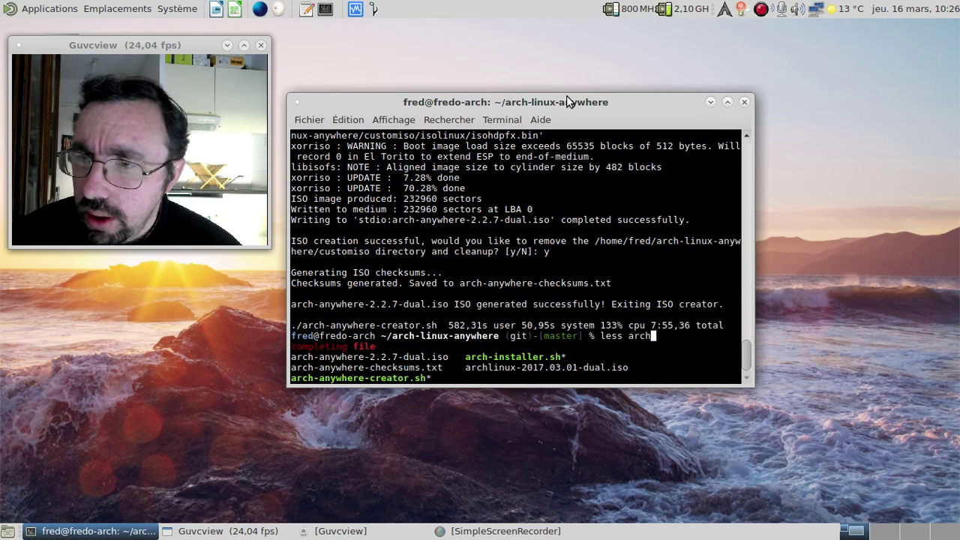
type("-a")
key("Tab")
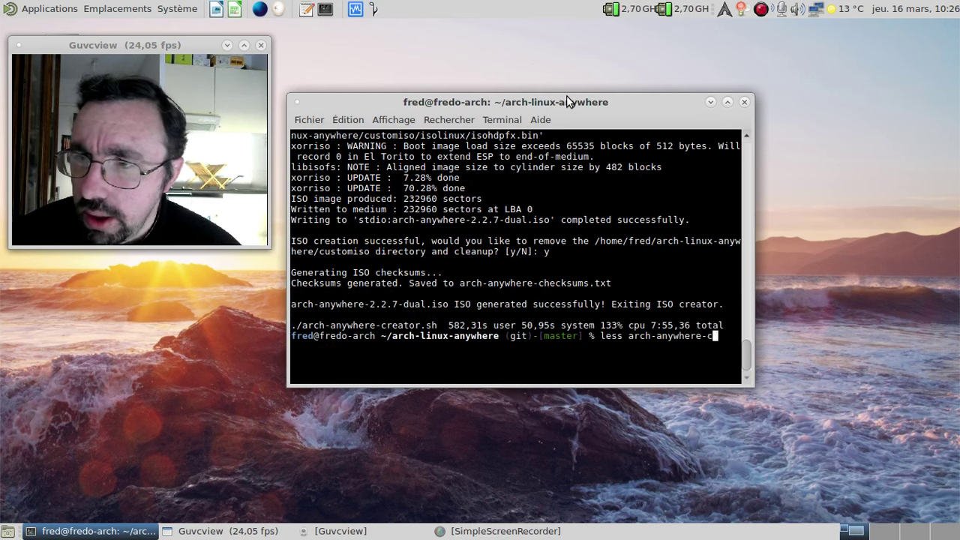
type("c")
key("Tab")
key("Return")
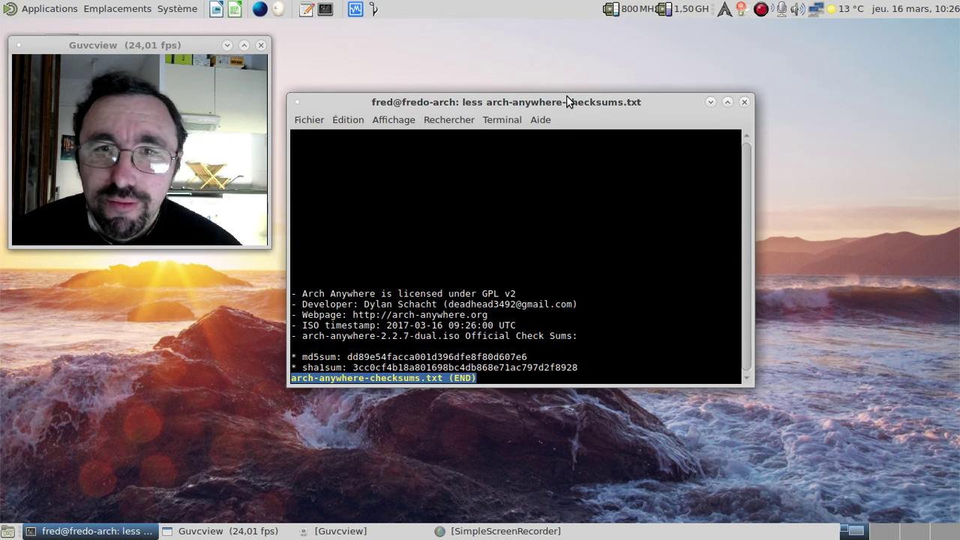
key("q")
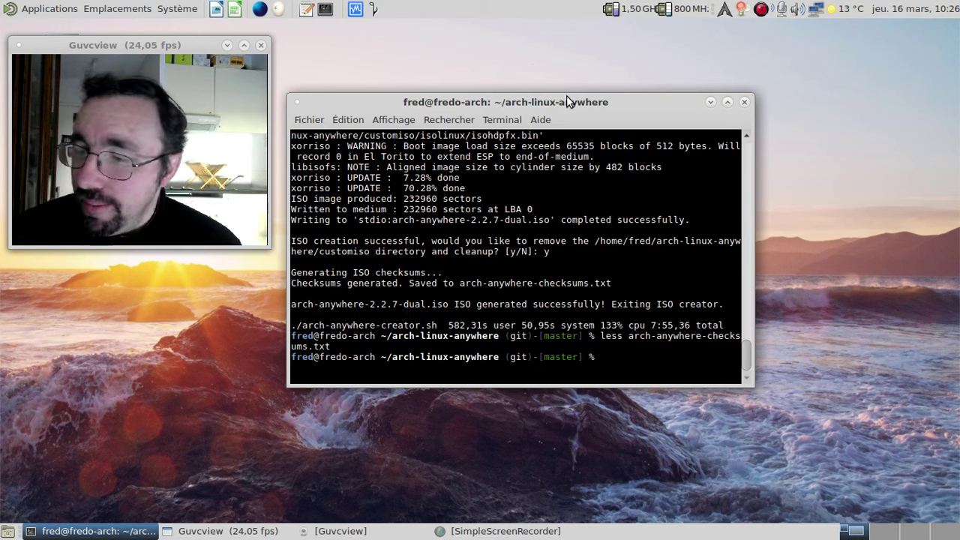
left_click(743, 102)
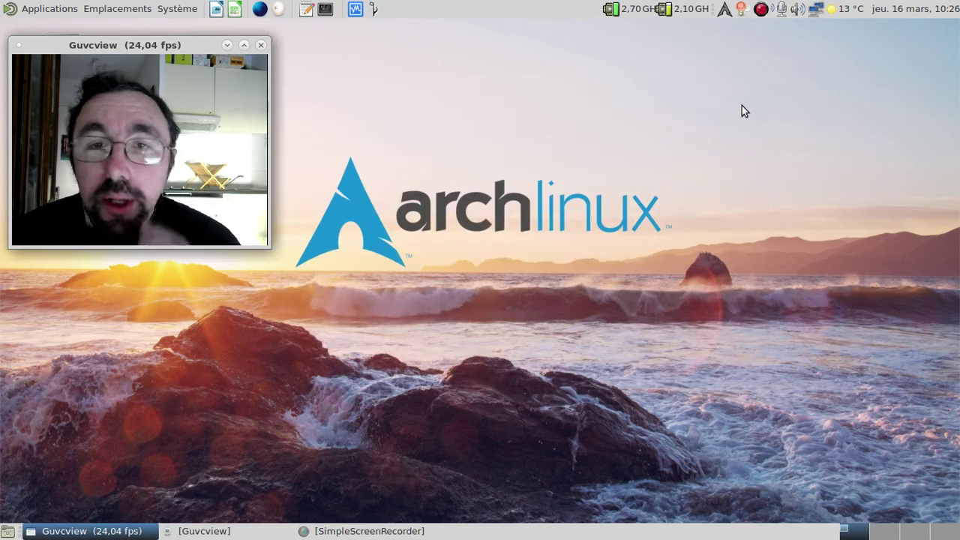
Launch VirtualBox and start a new Arch Linux (64-bit) VM named 'Arch Anywhere 2.2.7 - Xfce'.
left_click(355, 10)
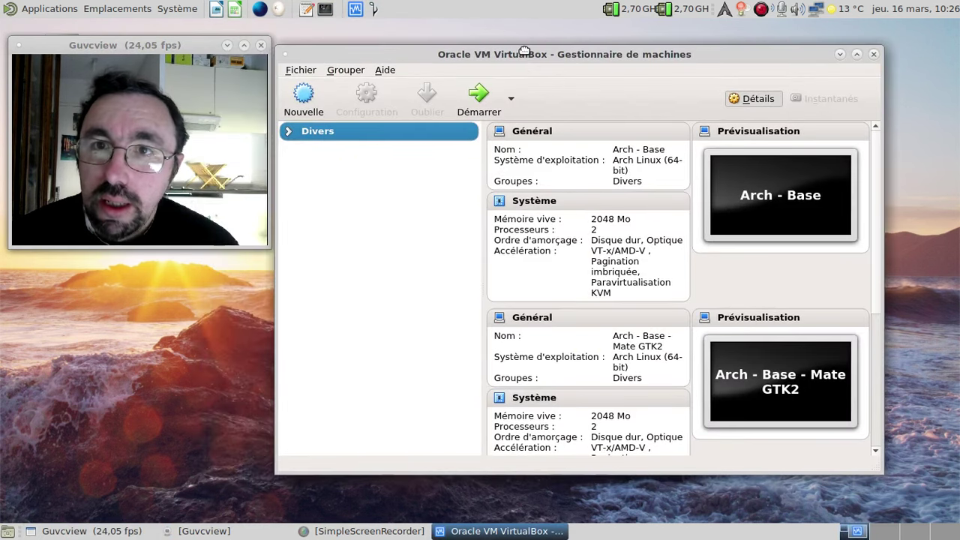
left_click(307, 95)
left_click(564, 234)
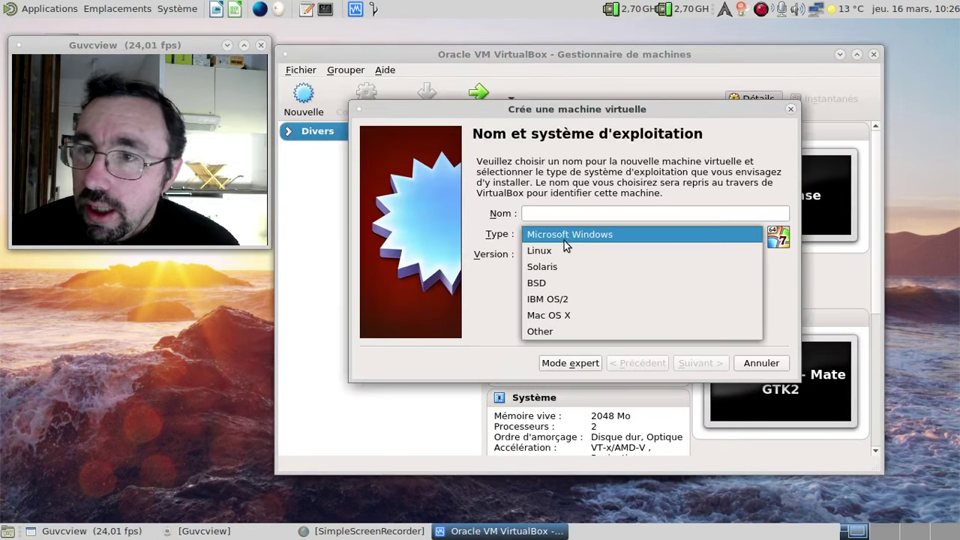
left_click(573, 255)
left_click(574, 255)
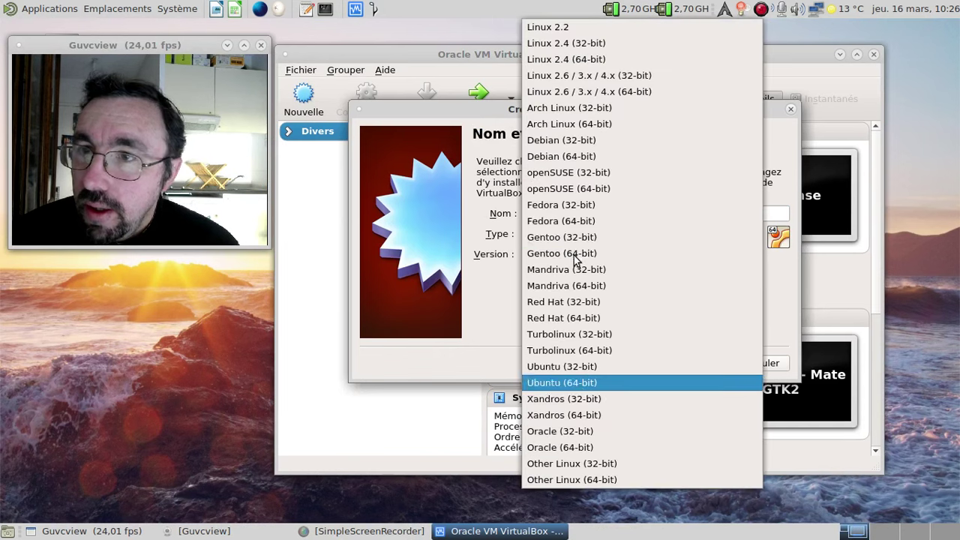
left_click(566, 126)
left_click(564, 213)
type("Arch")
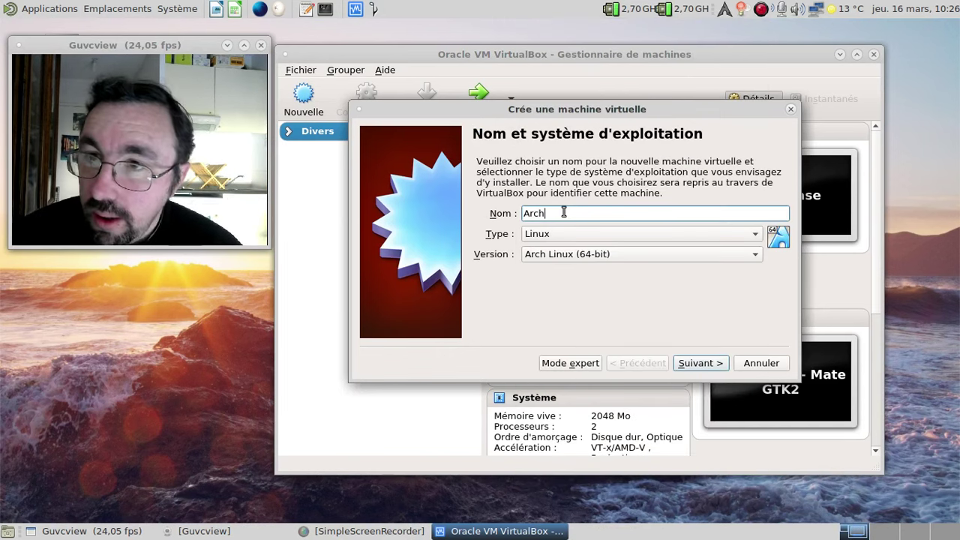
type(" Anyw")
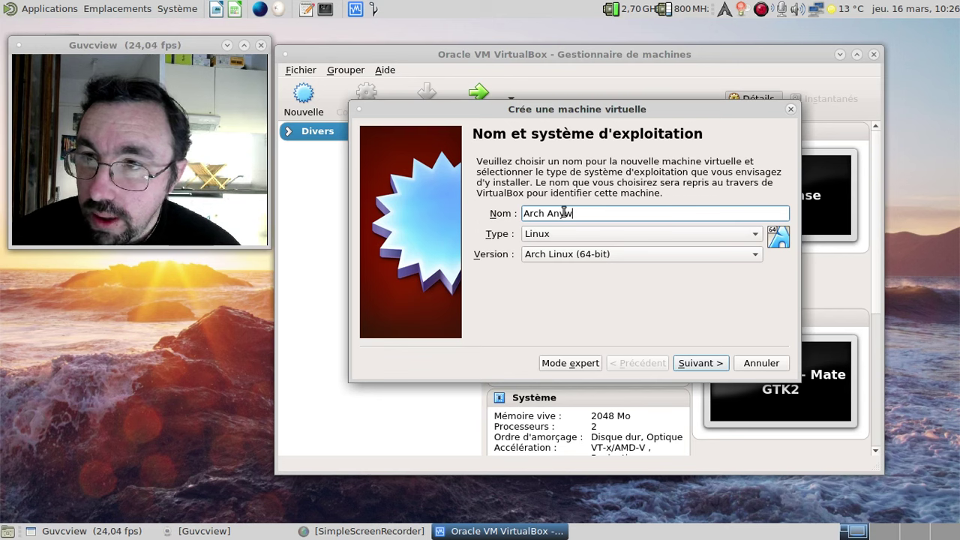
type("here 2.")
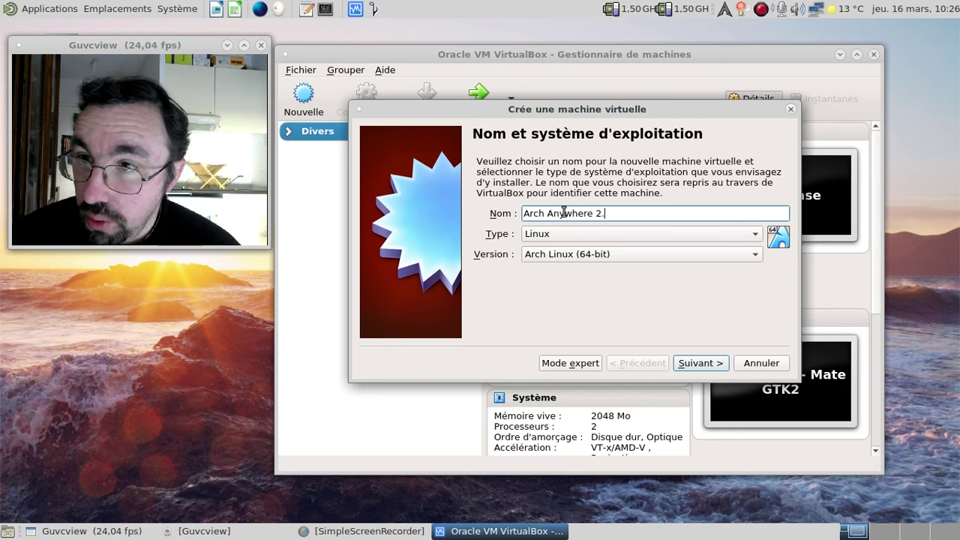
type("2.7 - Xfce")
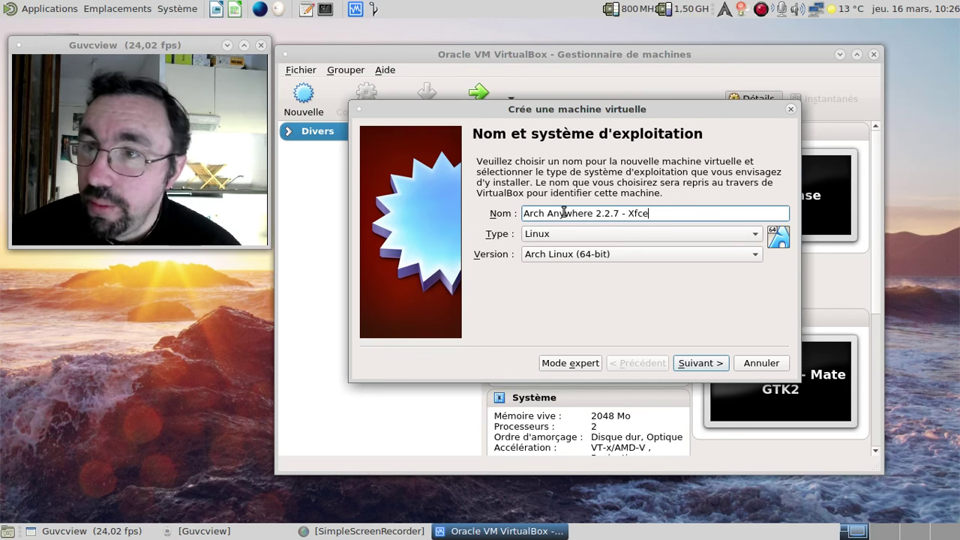
Give the VM 2048 Mo of memory.
left_click(698, 362)
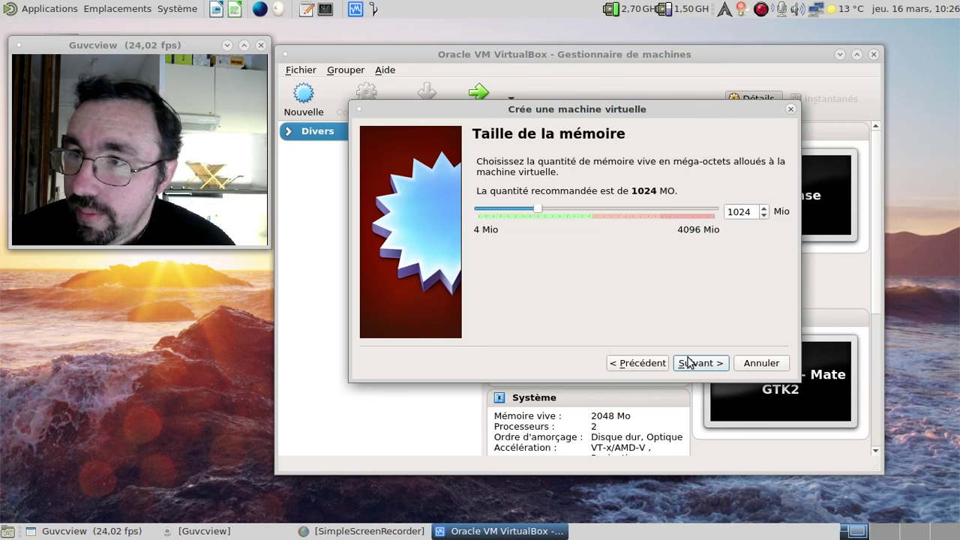
double_click(749, 213)
type("2048")
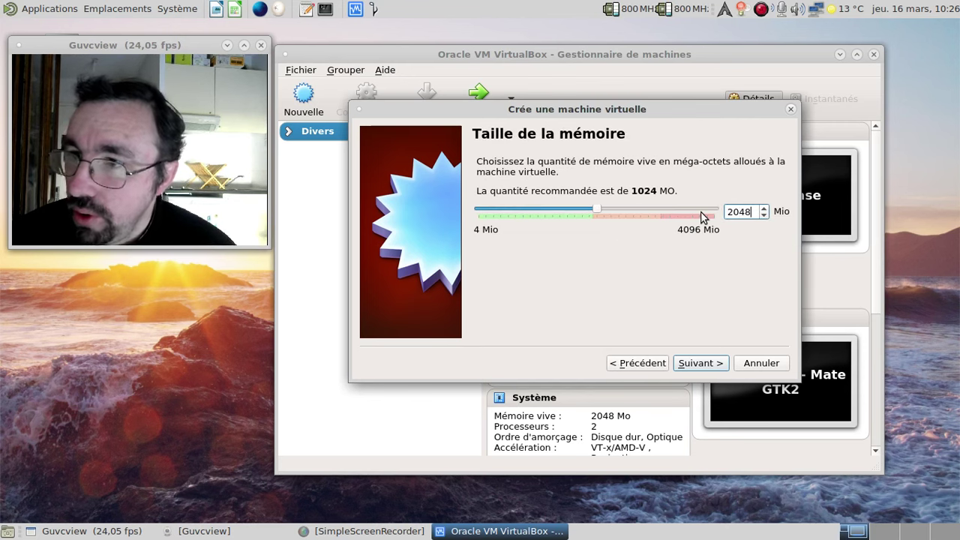
left_click(710, 362)
Create a new 128 Gio VDI hard disk and move the VM out of the Divers group.
left_click(712, 363)
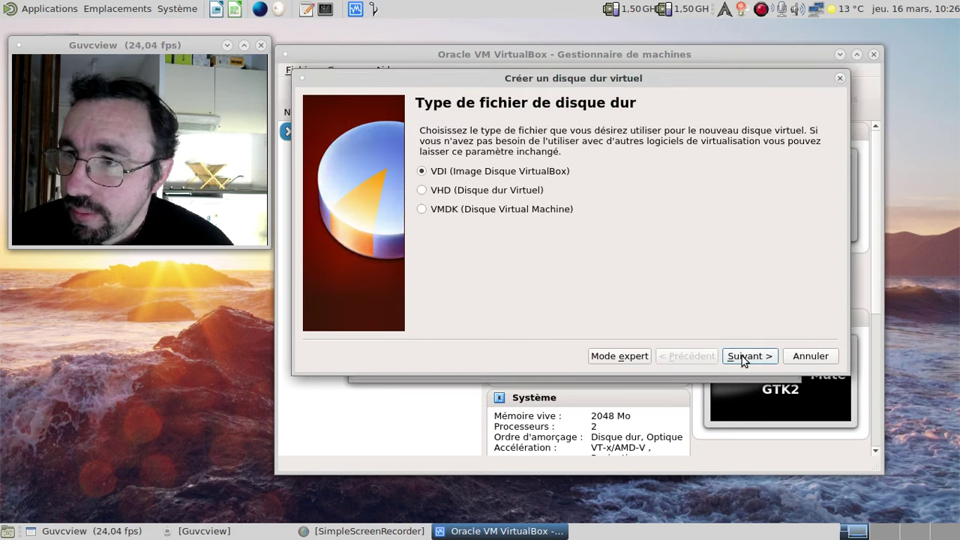
left_click(718, 360)
left_click(746, 357)
left_click(797, 223)
type("128,00 Gio")
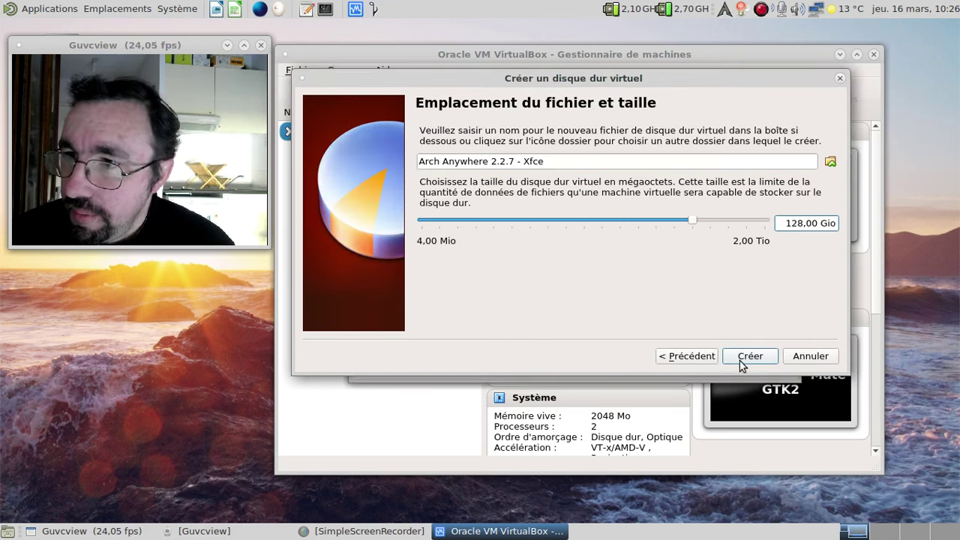
left_click(740, 364)
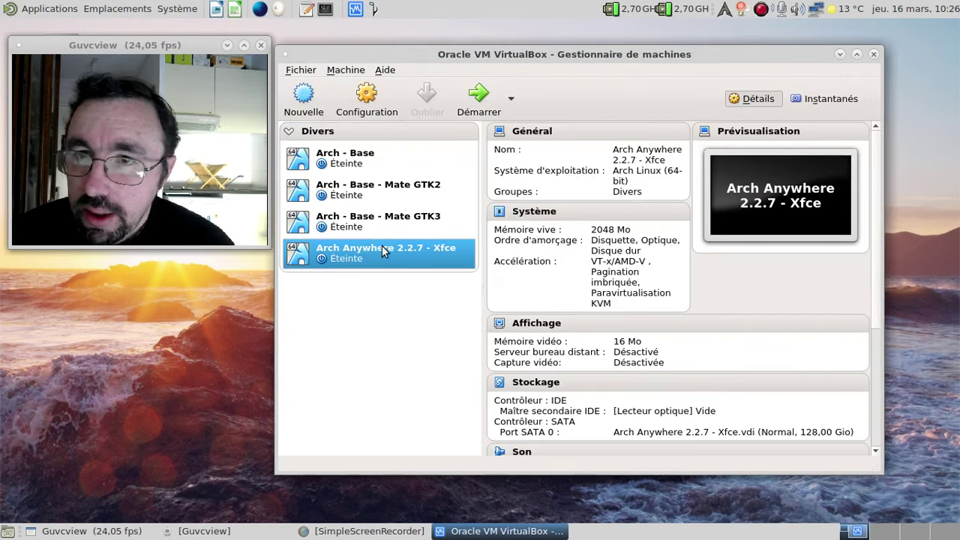
left_click_drag(384, 251, 408, 303)
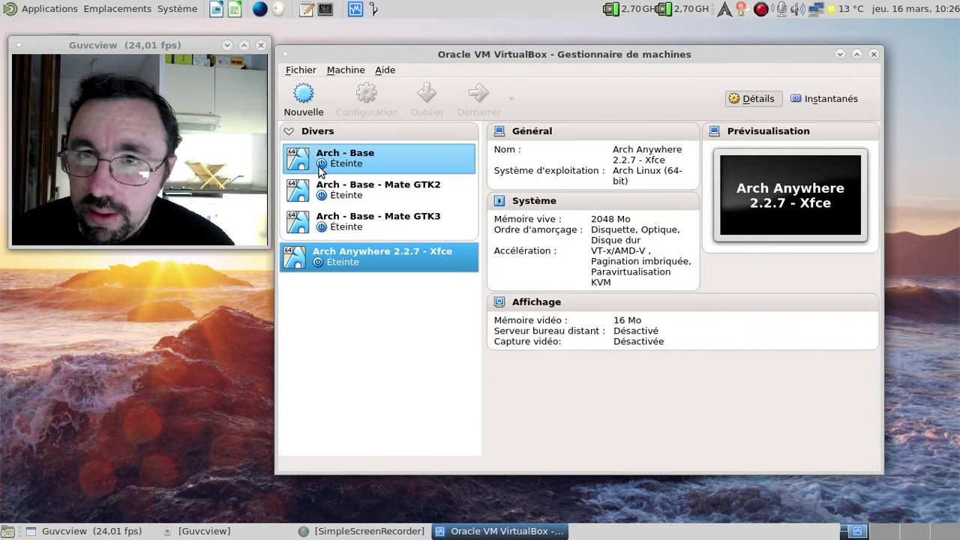
Load arch-linux-anywhere/arch-anywhere-2.2.7-dual.iso into the VM's empty optical drive.
left_click(290, 132)
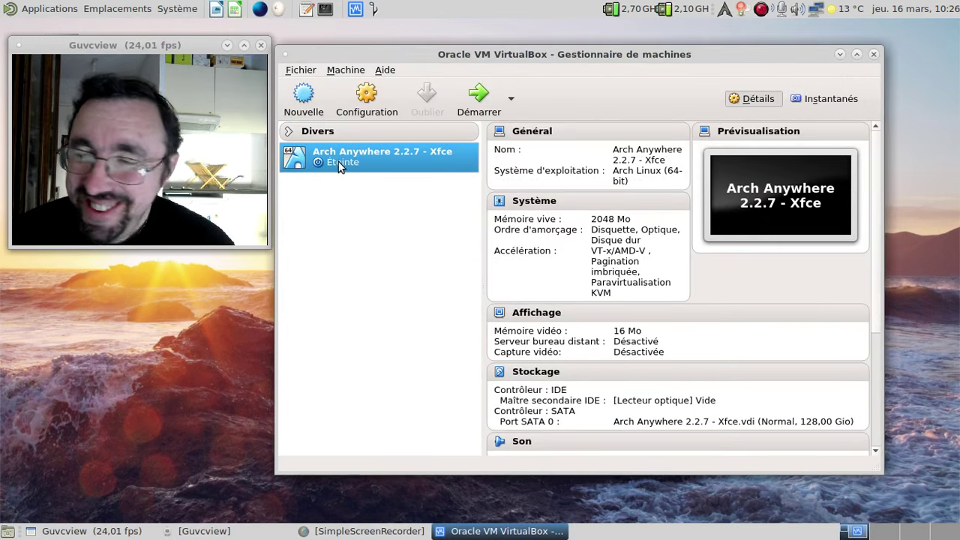
left_click(667, 400)
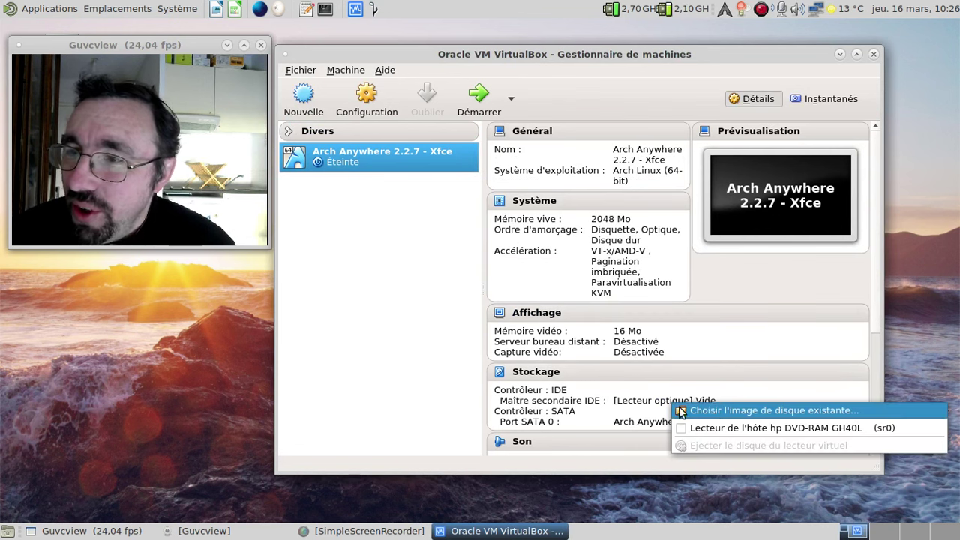
left_click(677, 410)
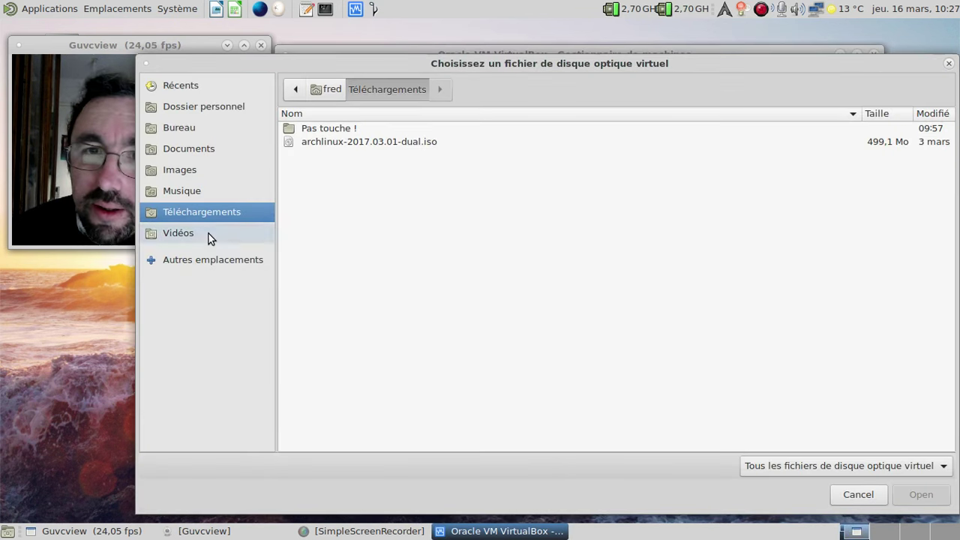
left_click(201, 109)
double_click(356, 275)
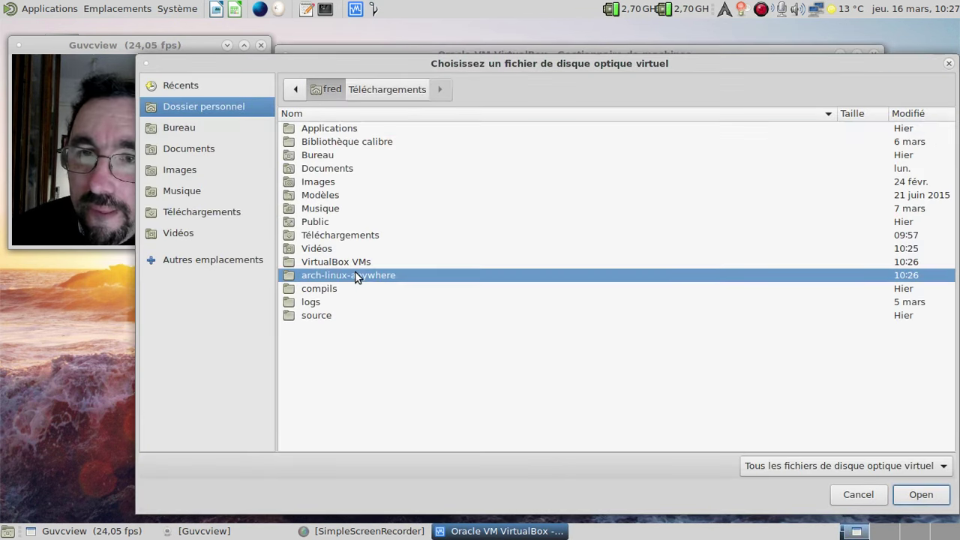
left_click(360, 186)
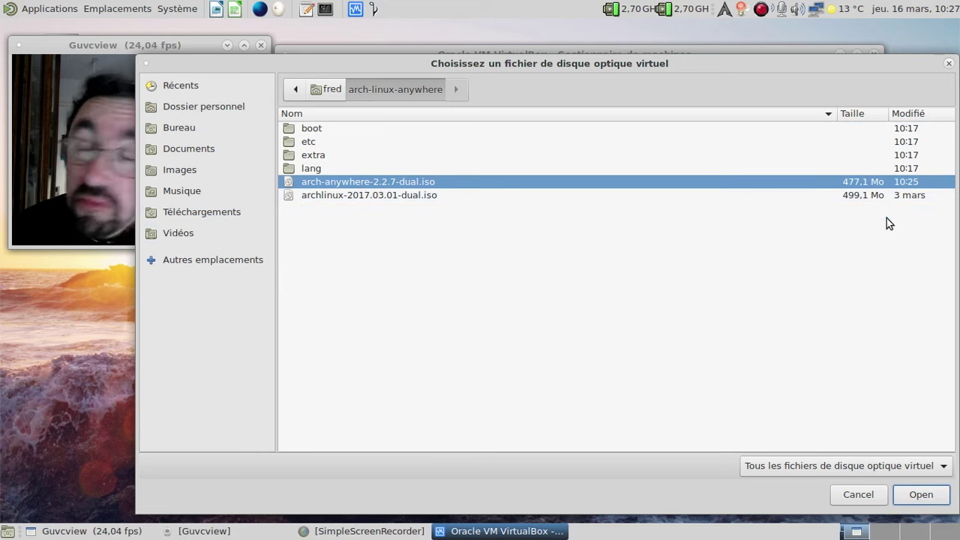
left_click(919, 500)
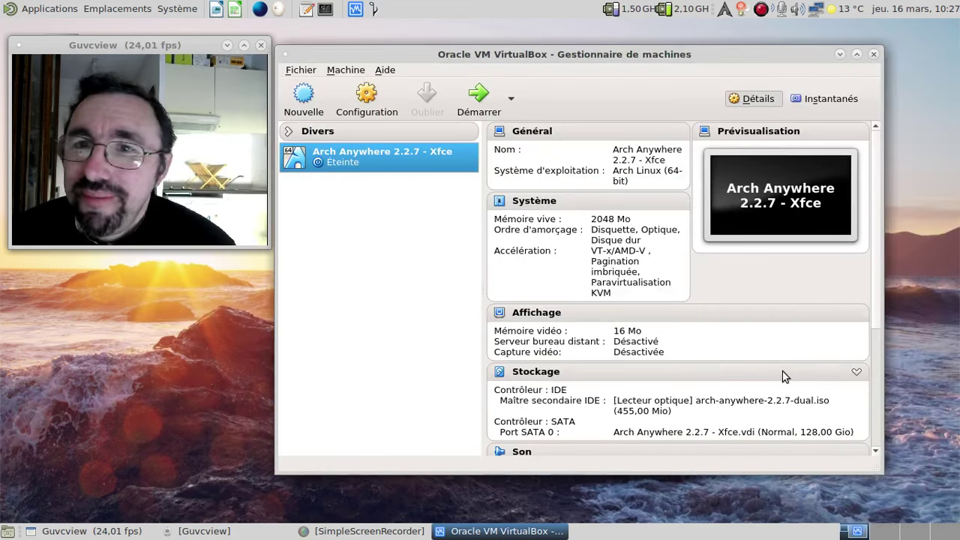
Set 2 processors, drop floppy from the boot order, and move the hard disk above the optical drive.
left_click(534, 201)
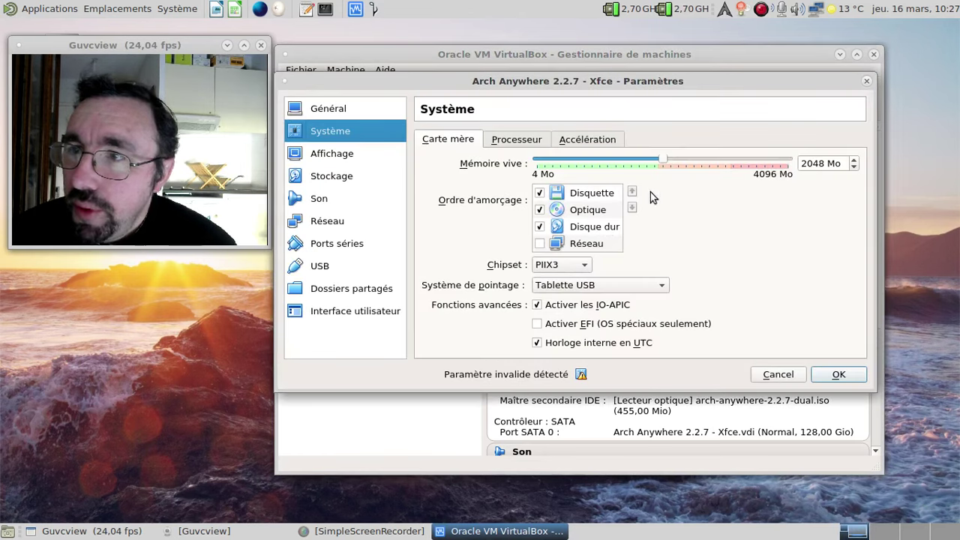
left_click(529, 140)
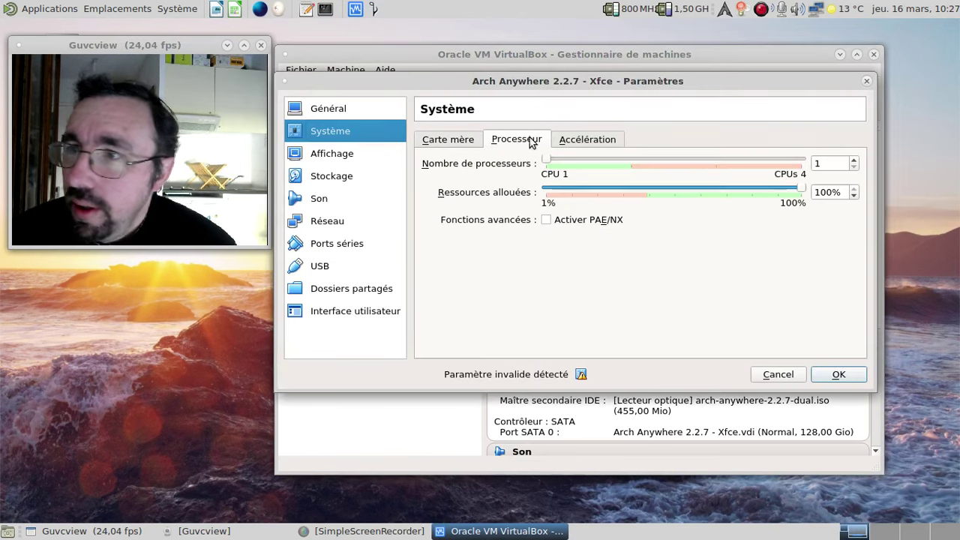
left_click(853, 161)
left_click(448, 140)
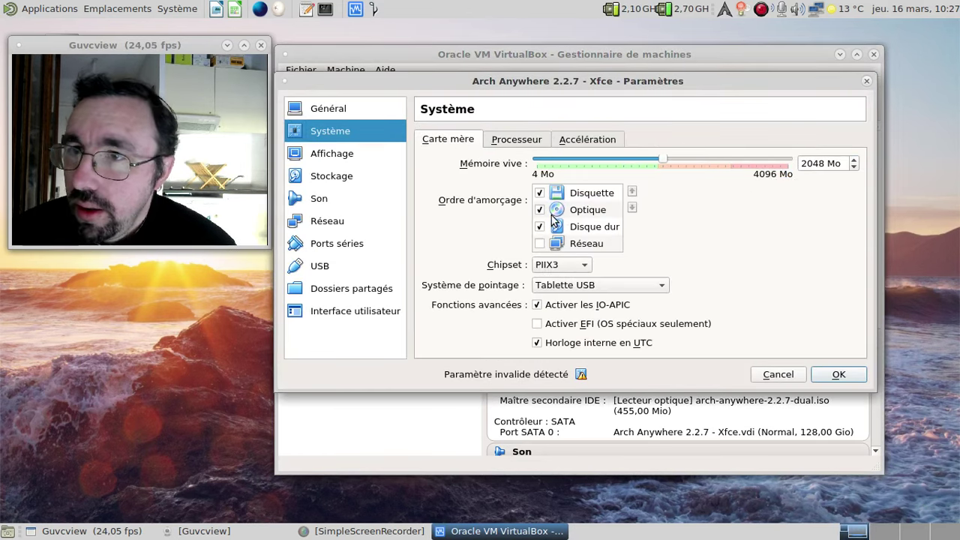
left_click(540, 194)
left_click(590, 227)
left_click(631, 191)
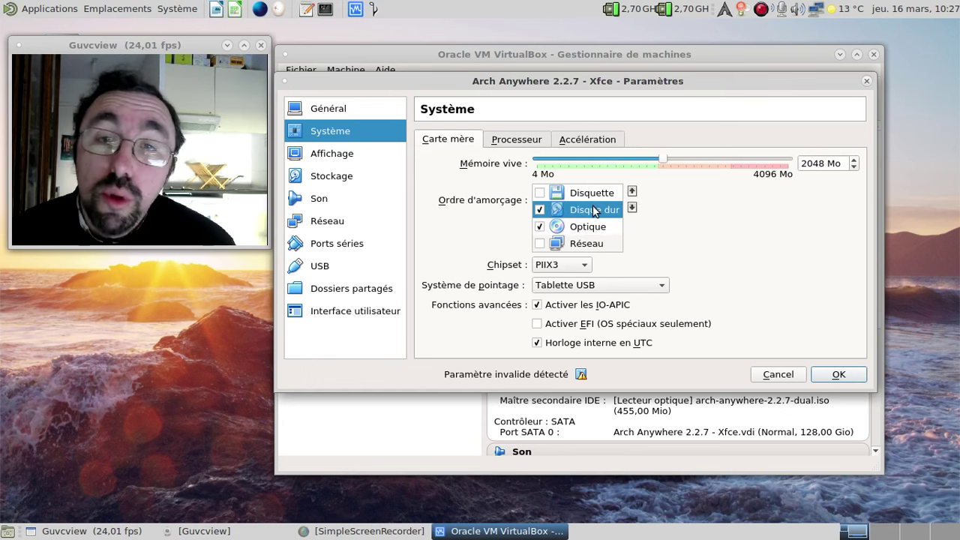
Set the audio controller to Intel Audio HD and the network adapter to Accès par pont.
left_click(330, 154)
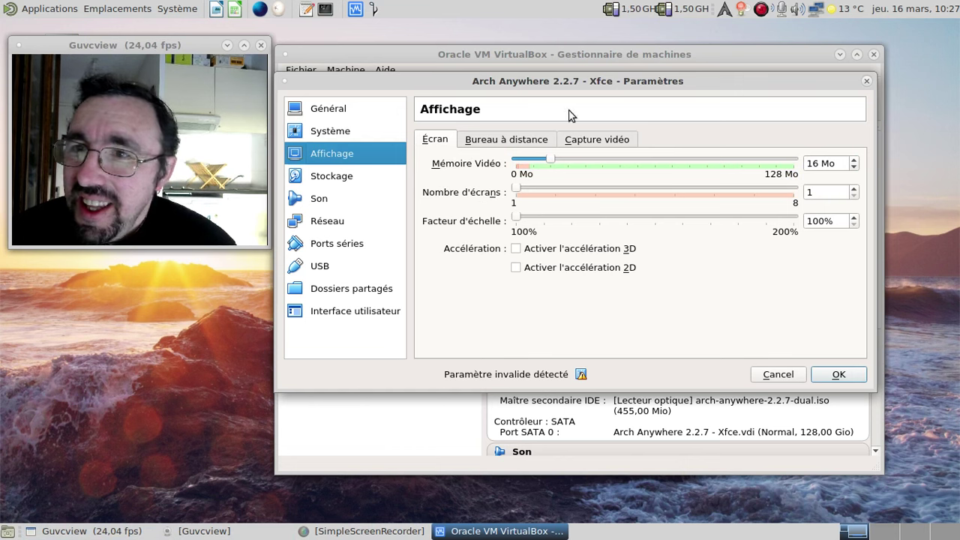
left_click(334, 179)
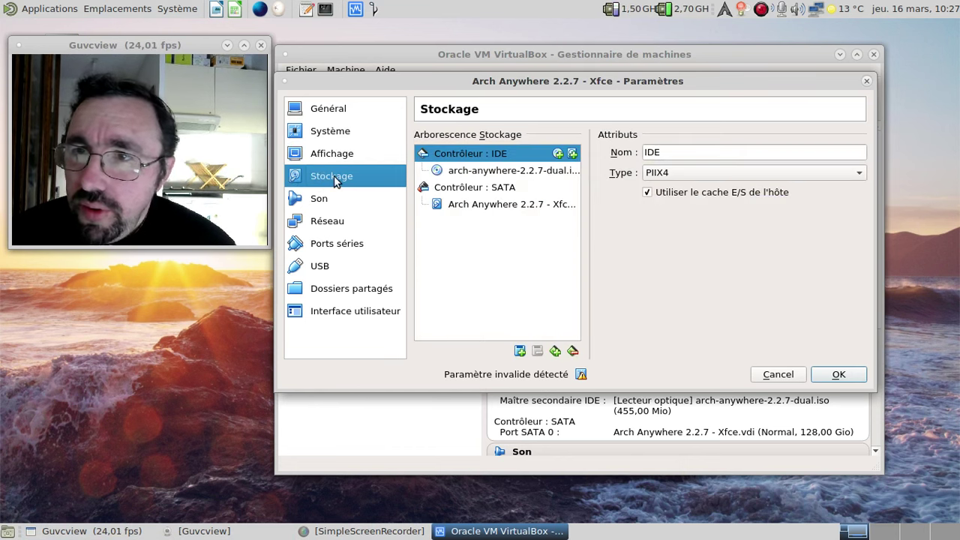
left_click(329, 198)
left_click(568, 176)
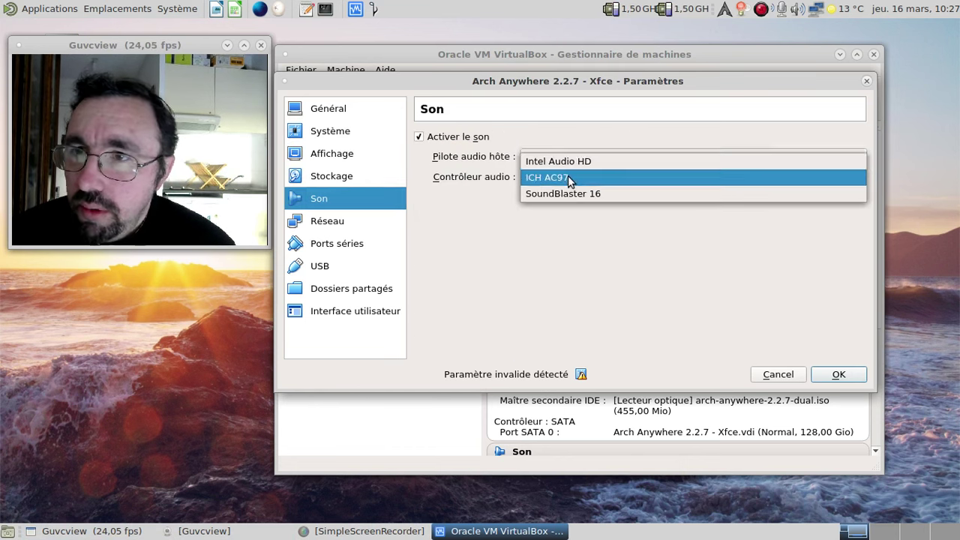
left_click(559, 157)
left_click(391, 216)
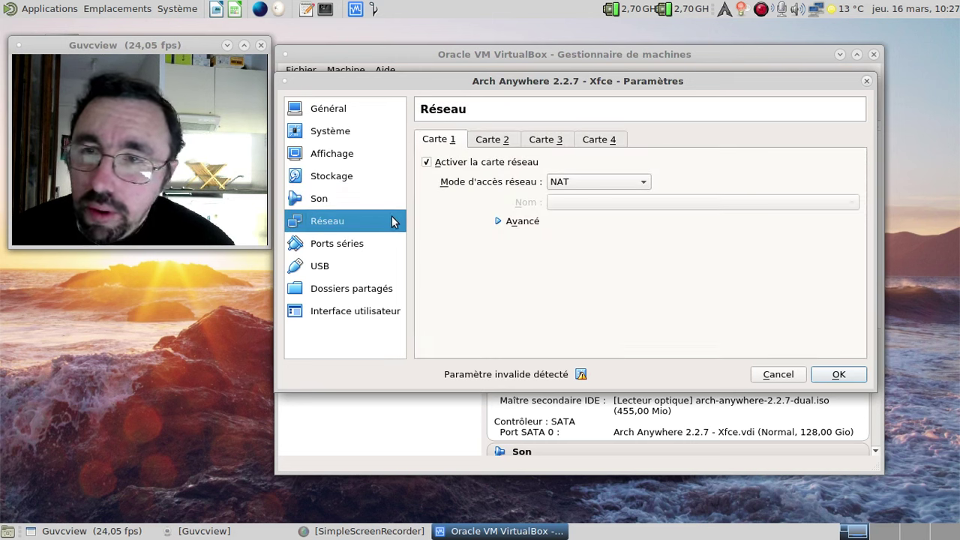
left_click(569, 184)
left_click(569, 215)
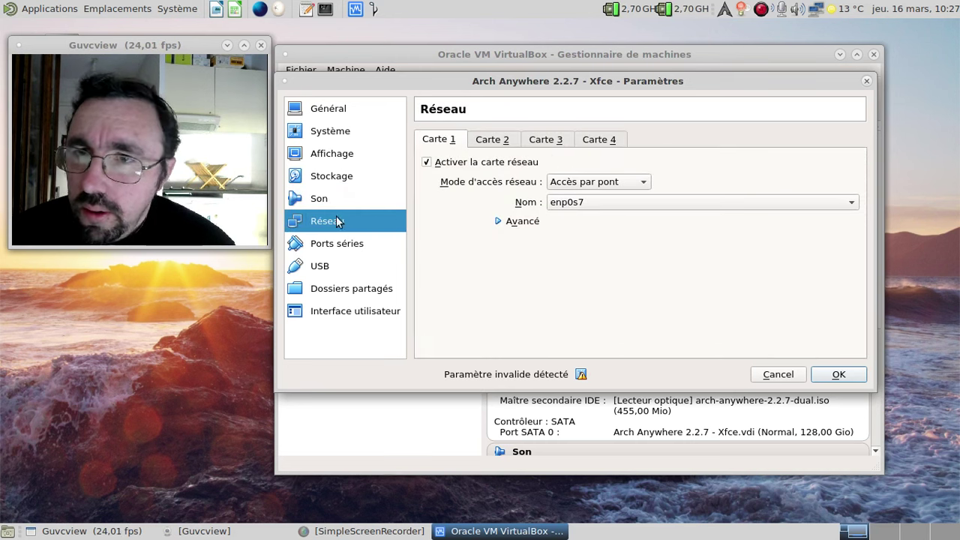
Check the general and processor settings, then save the VM settings.
left_click(321, 109)
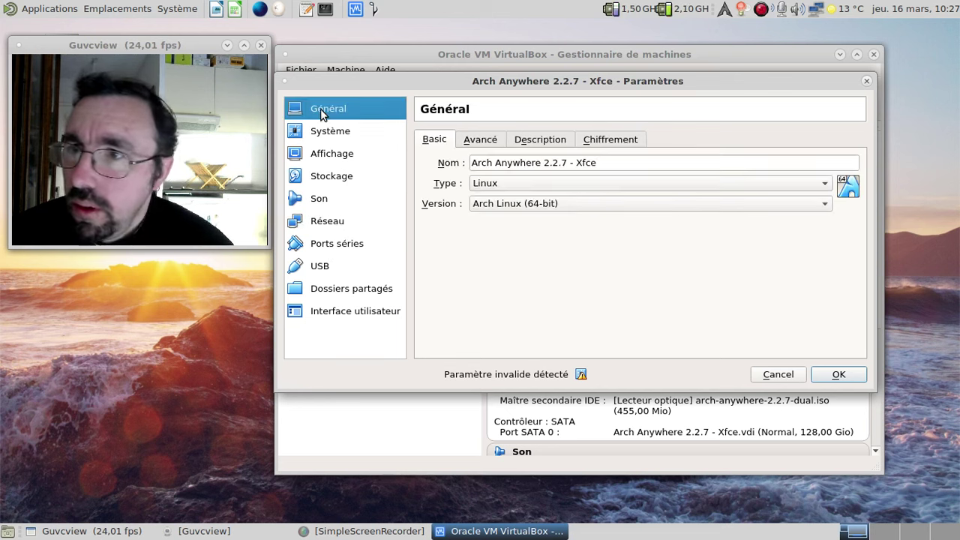
left_click(473, 141)
left_click(359, 131)
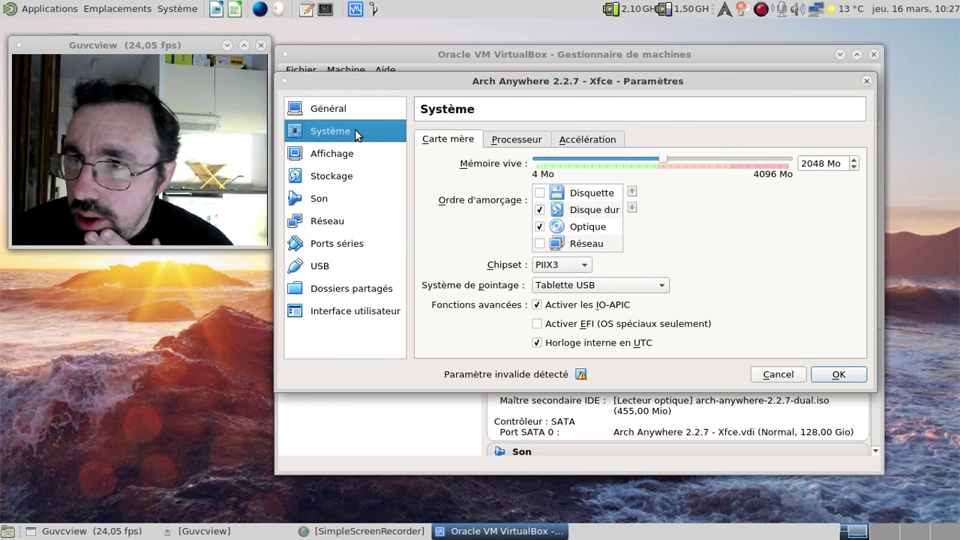
left_click(517, 145)
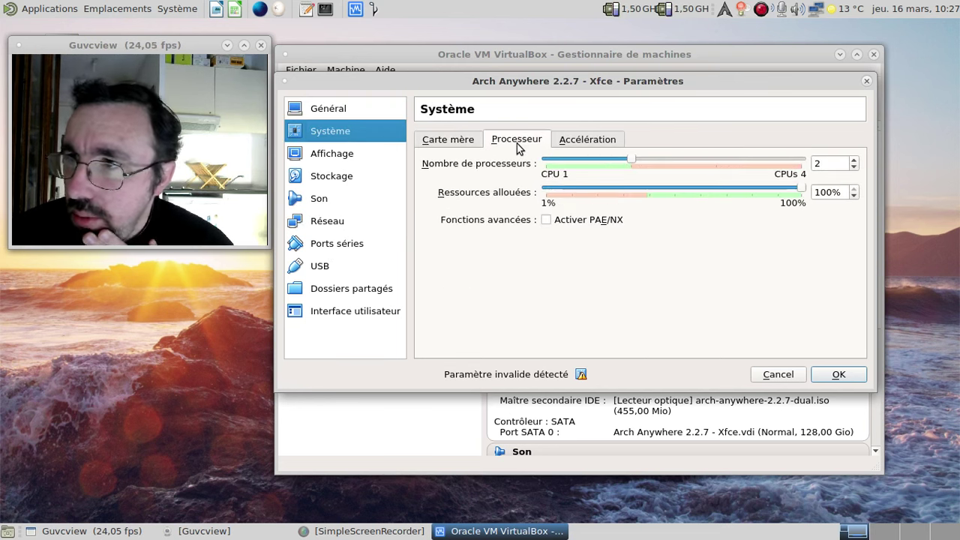
left_click(849, 376)
Start cloning the Xfce VM and rename the copy 'Arch Anywhere 2.2.7 - OpenBox'.
right_click(360, 154)
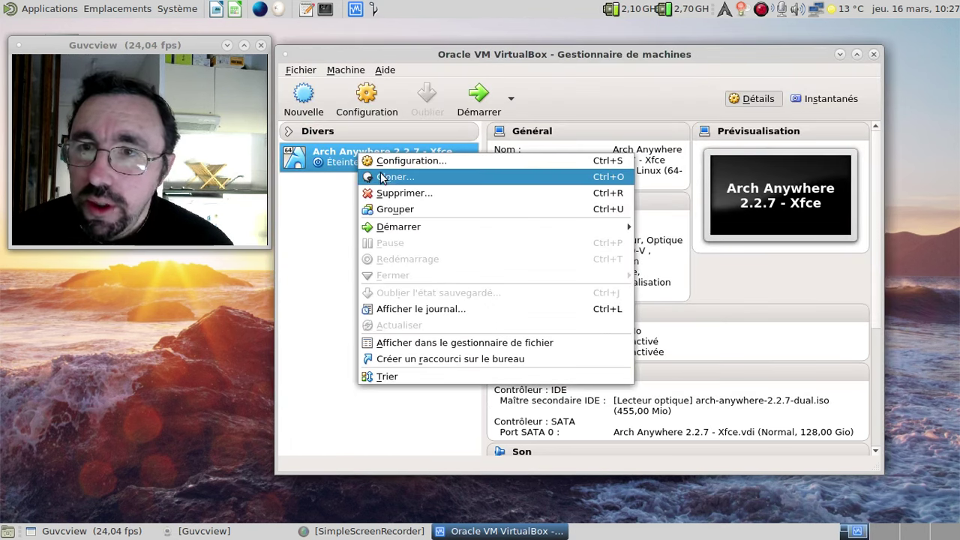
left_click(390, 178)
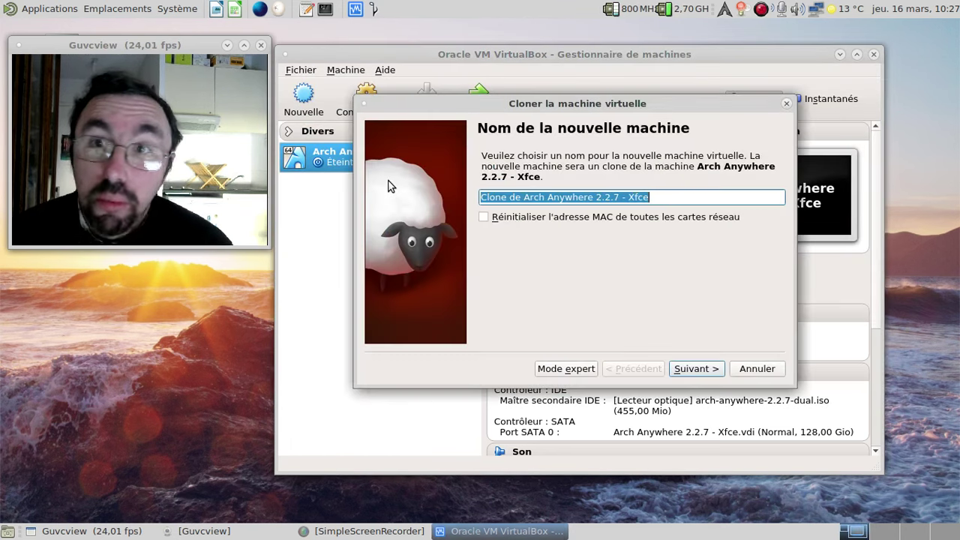
left_click(523, 198)
key("shift+Home")
key("BackSpace")
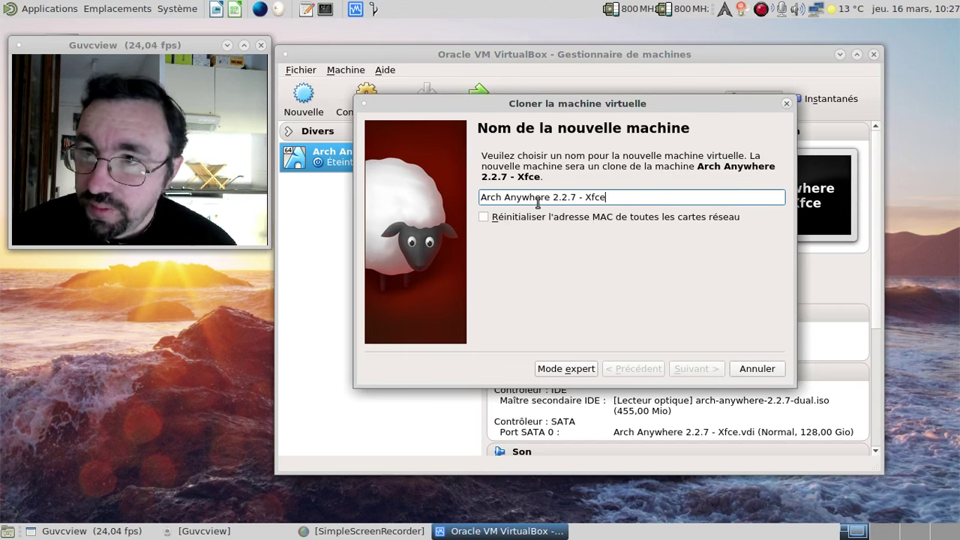
key("End")
key("BackSpace")
key("BackSpace")
type("OpenB")
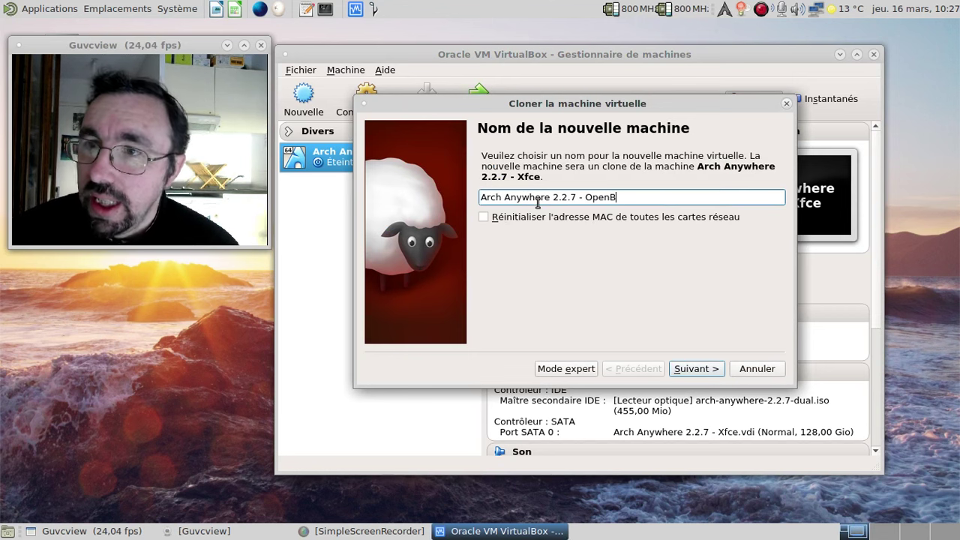
type("oix")
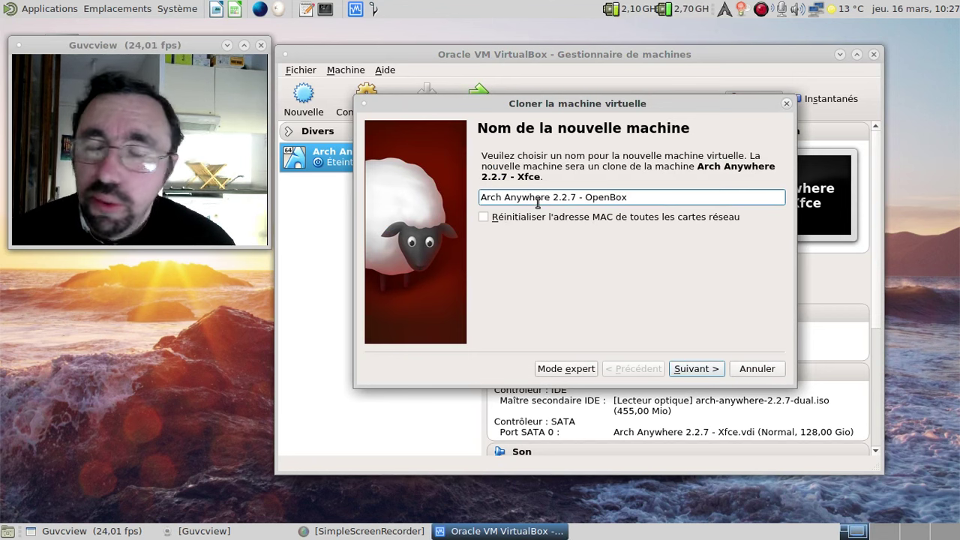
left_click(699, 369)
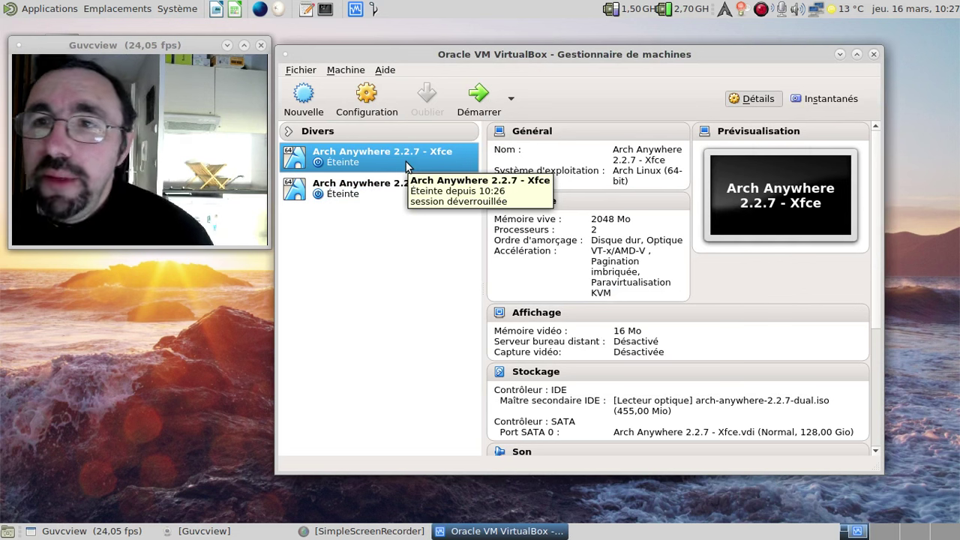
Start the Arch Anywhere Xfce VM and boot 'Boot Arch Linux (x86_64)' from the live medium.
left_click(479, 98)
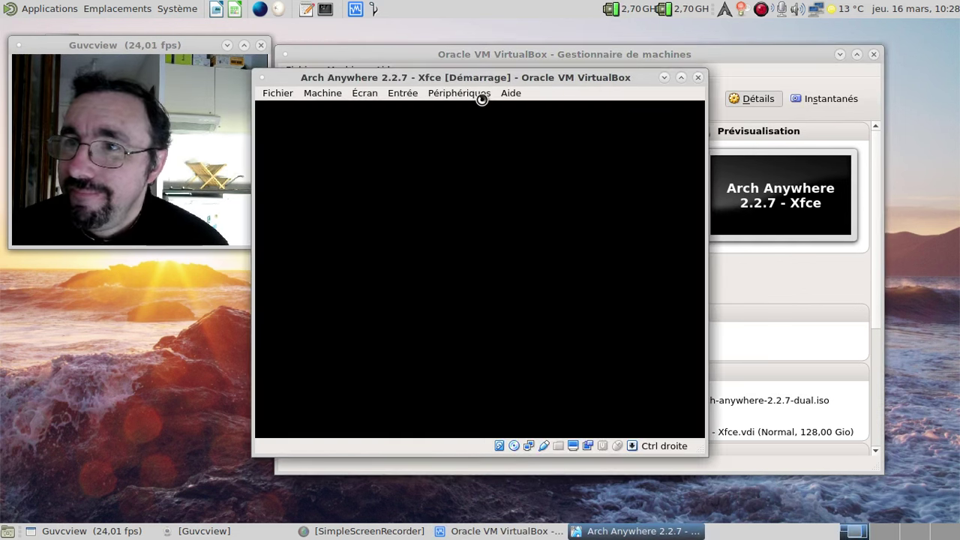
left_click(838, 54)
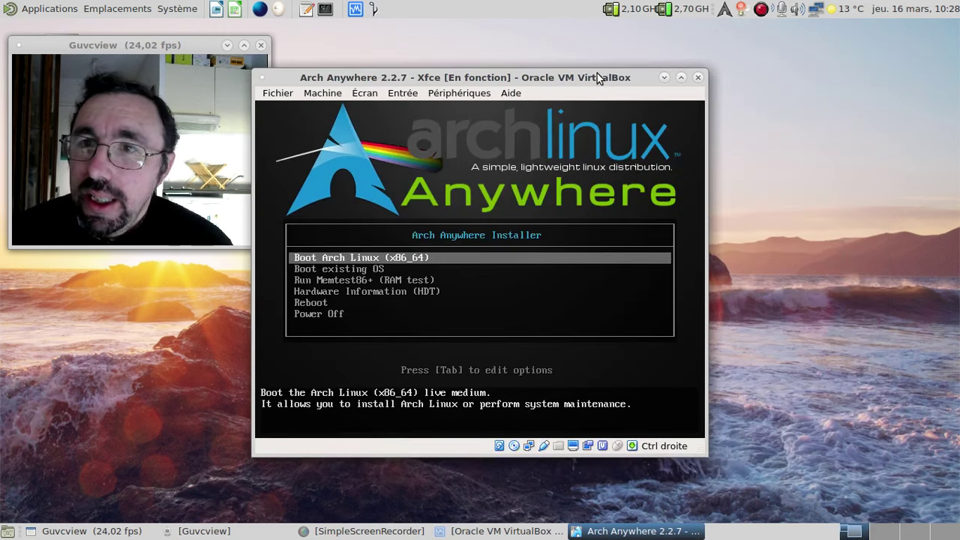
left_click_drag(596, 77, 647, 49)
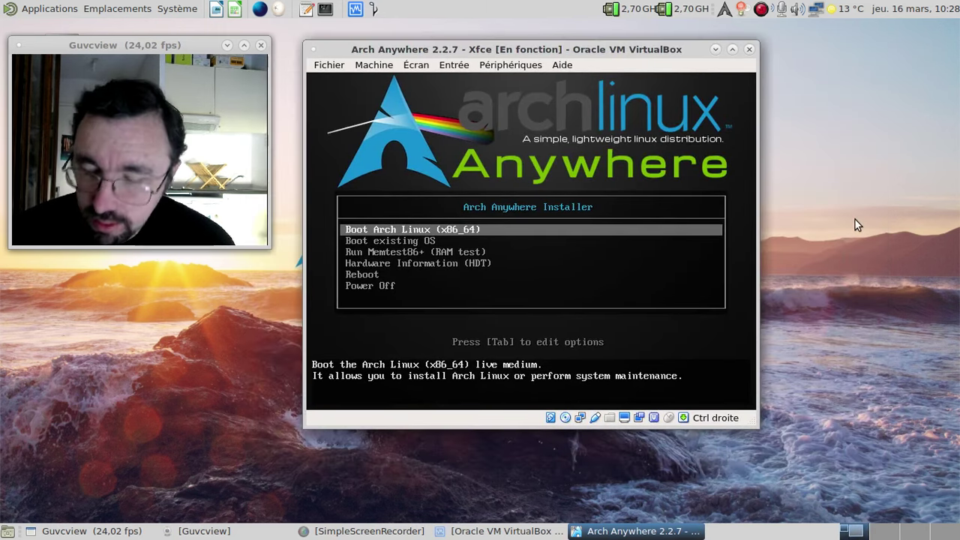
key("Return")
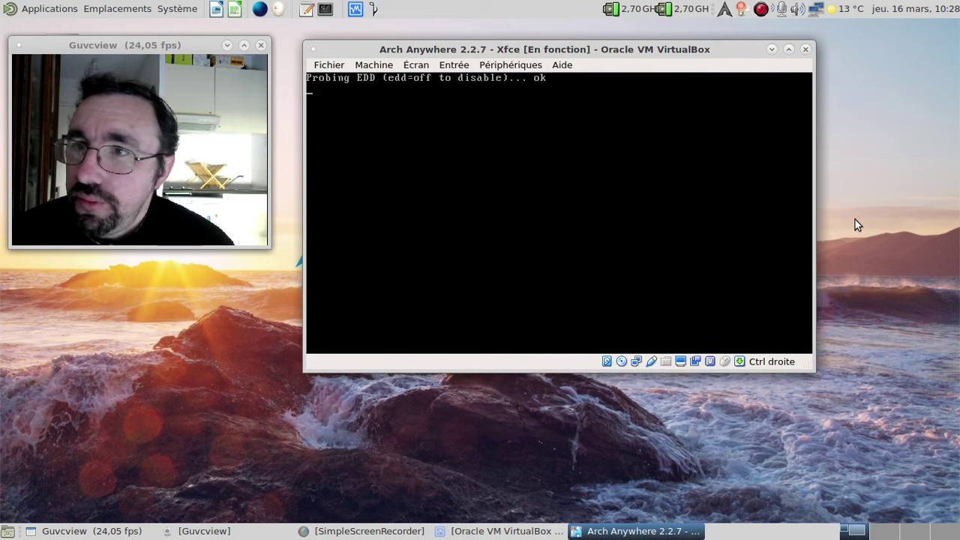
left_click_drag(589, 53, 558, 36)
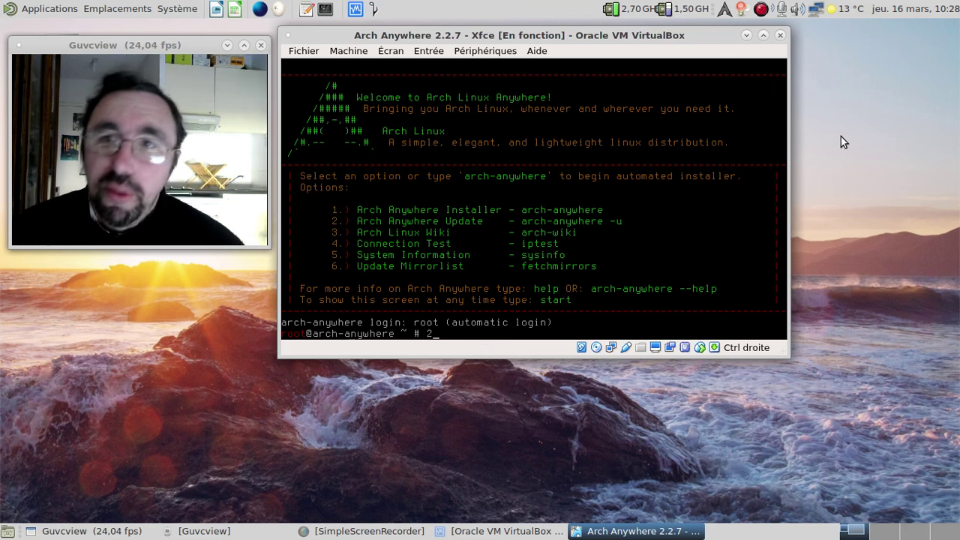
Run the Arch Anywhere update option, then launch the installer with option 1.
key("Return")
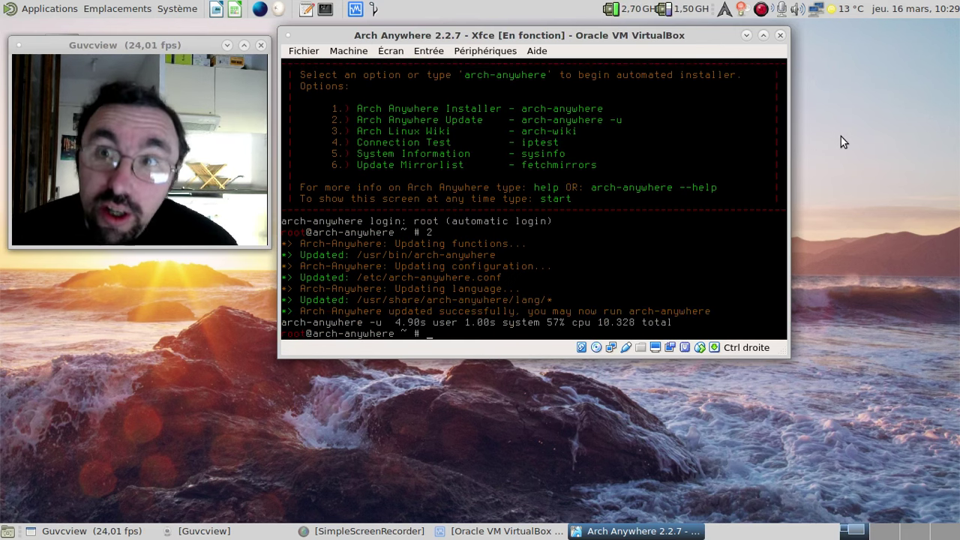
type("1")
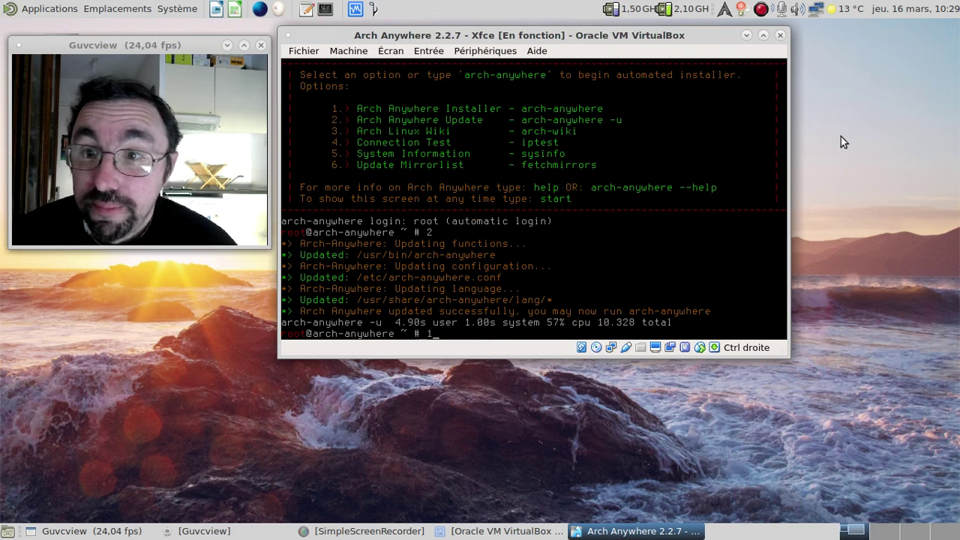
key("Return")
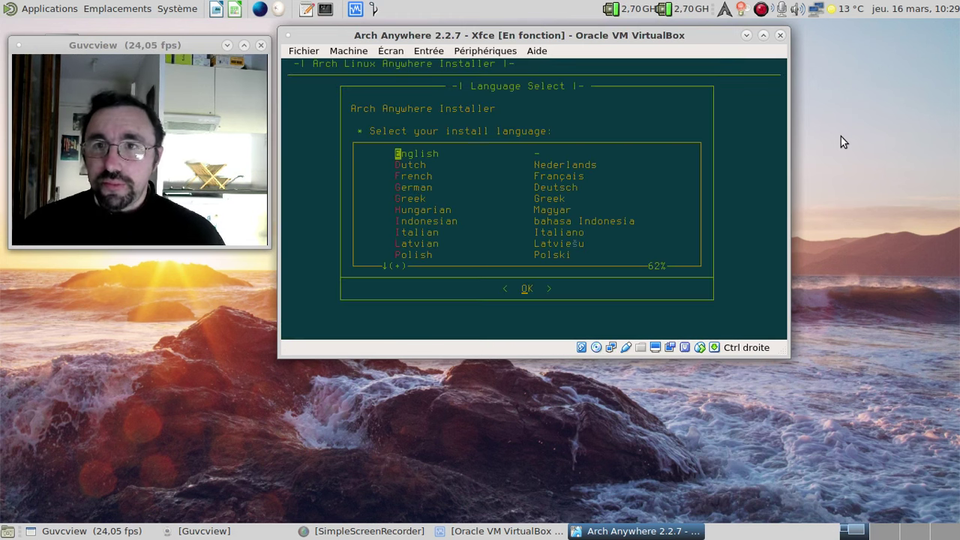
Choose French as the installer language and agree to begin installation.
key("Down")
key("Down")
key("Return")
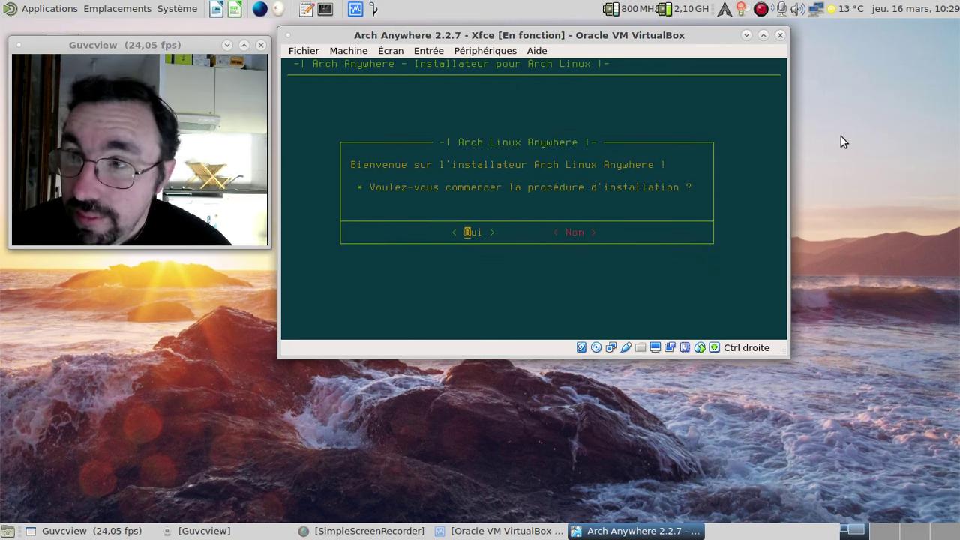
key("Return")
Select FR (France) as the mirror-list country and let the mirrors download.
key("f")
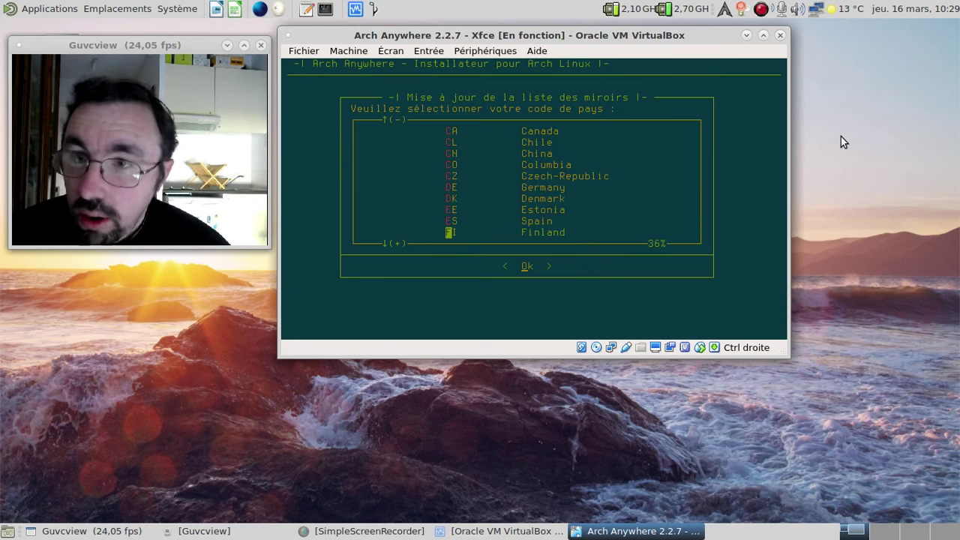
key("Down")
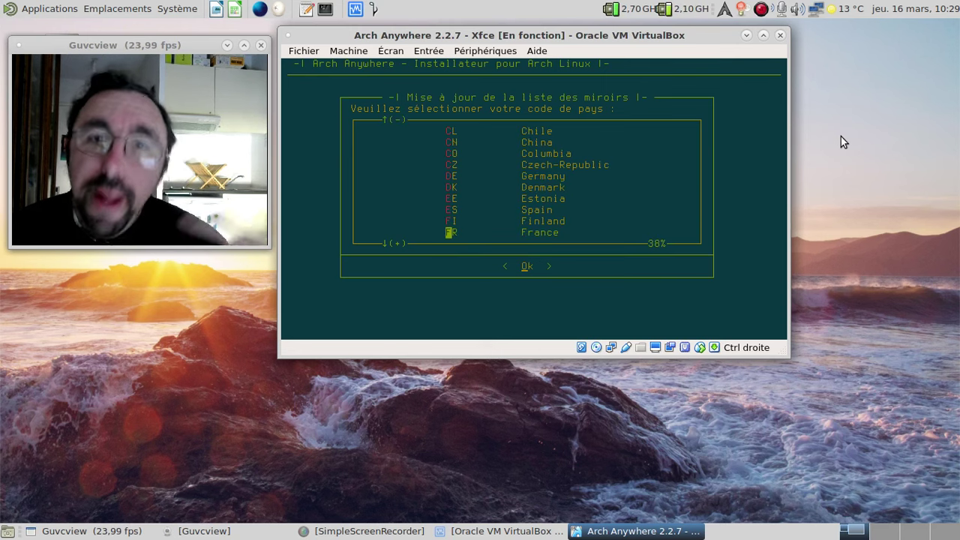
key("Return")
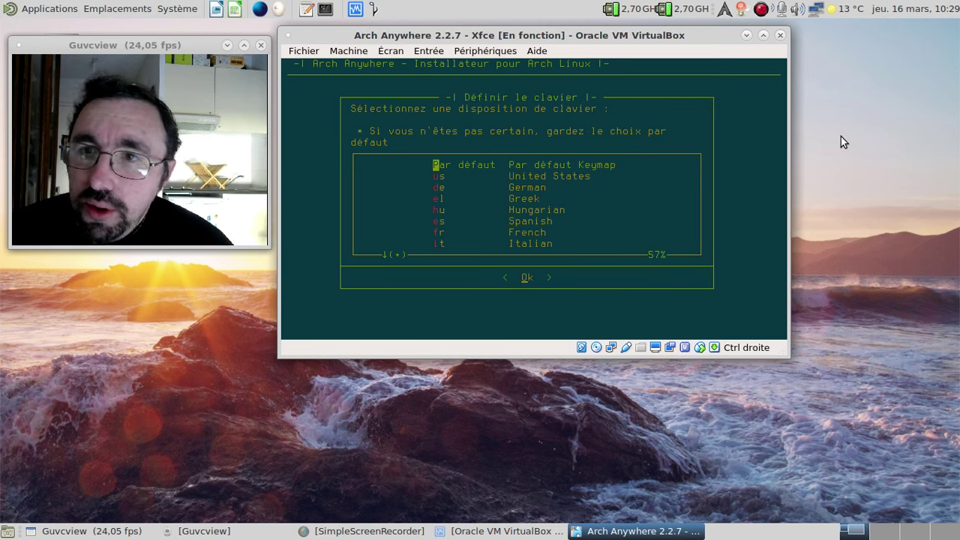
Choose the fr keyboard layout and the fr_FR.UTF-8 locale.
key("f")
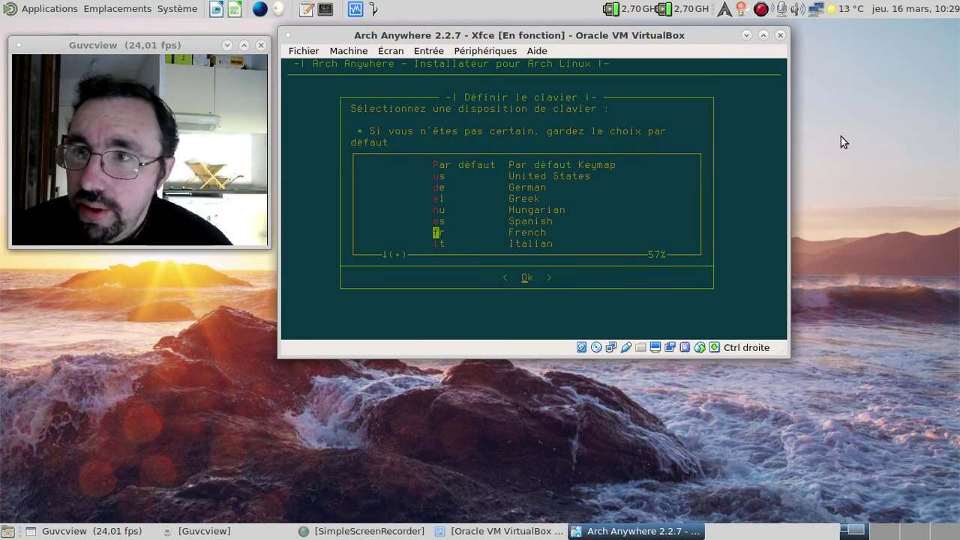
key("Return")
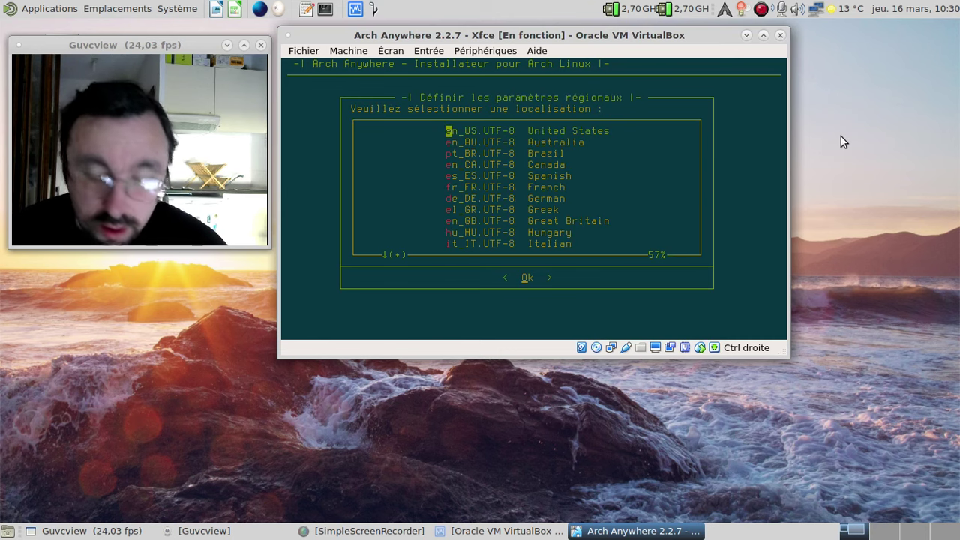
key("f")
key("Down")
key("Down")
key("Down")
key("Down")
key("Down")
key("Down")
key("Down")
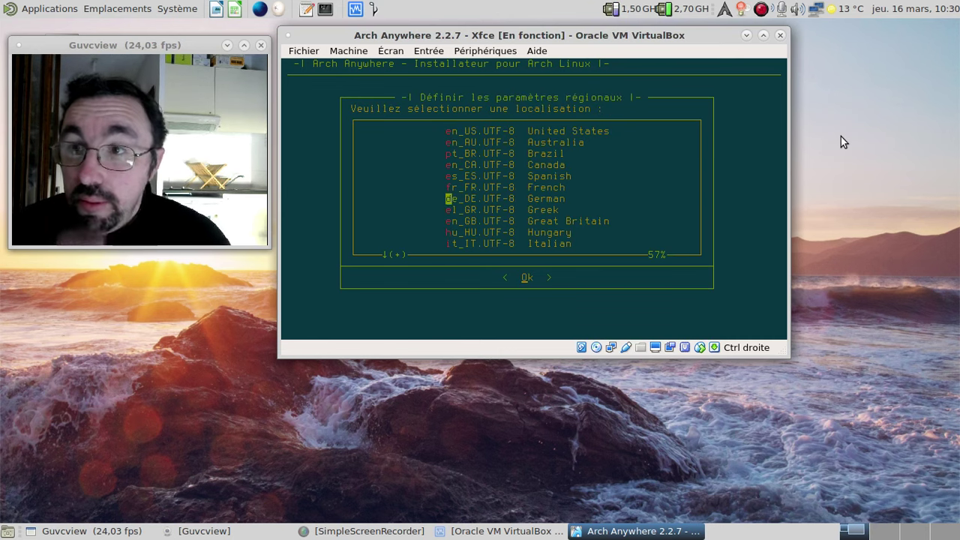
key("Down")
key("Down")
key("Down")
key("Down")
key("Down")
key("Down")
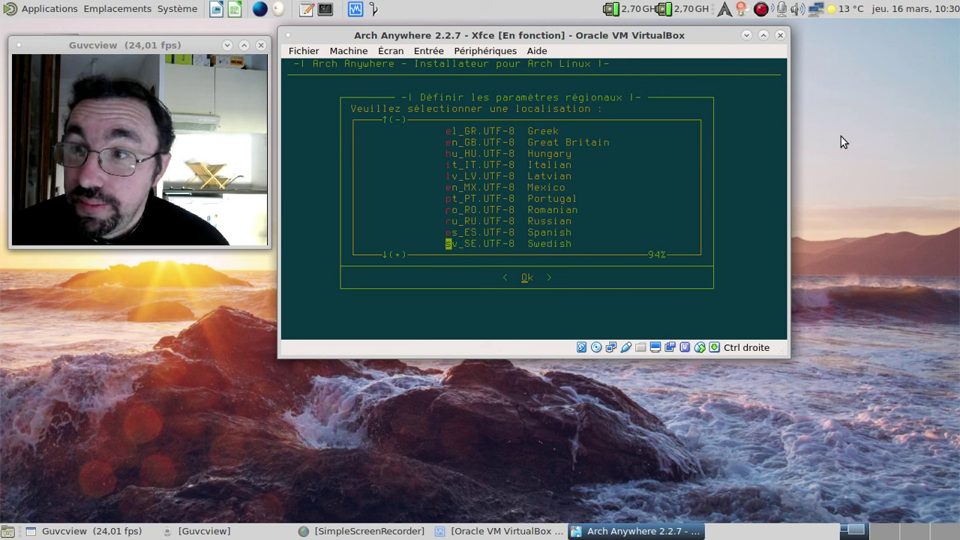
key("Up")
key("Up")
key("Up")
key("Up")
key("Up")
key("Up")
key("Up")
key("Up")
key("Up")
key("Up")
key("Up")
key("Up")
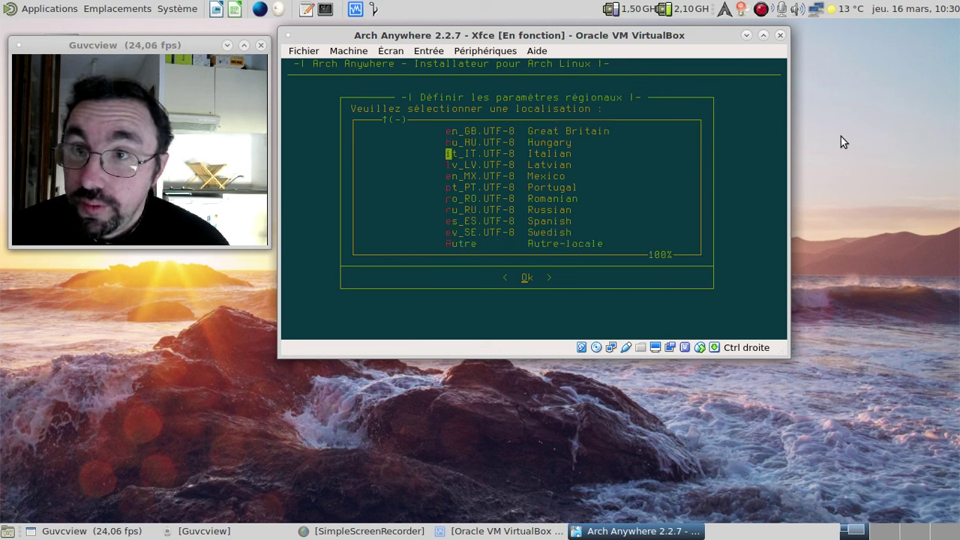
key("Up")
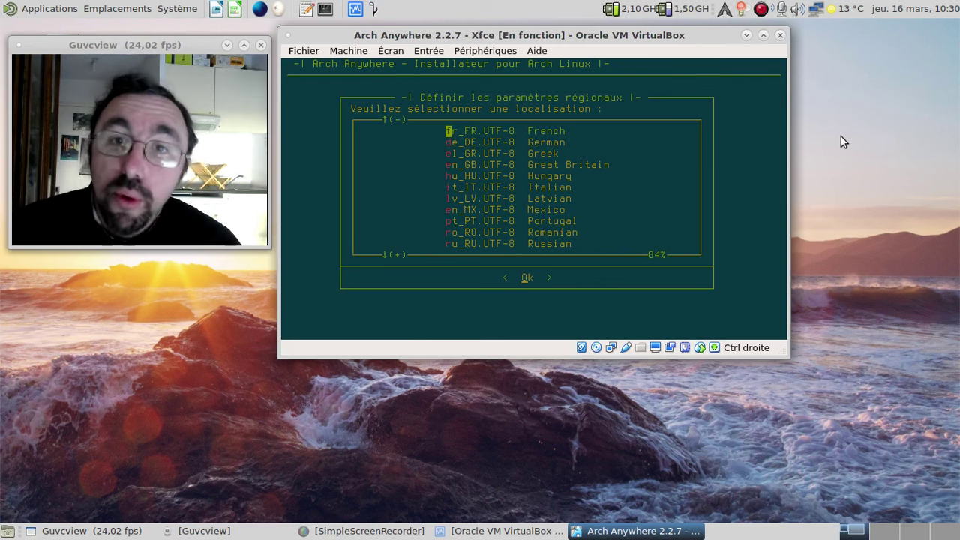
key("Return")
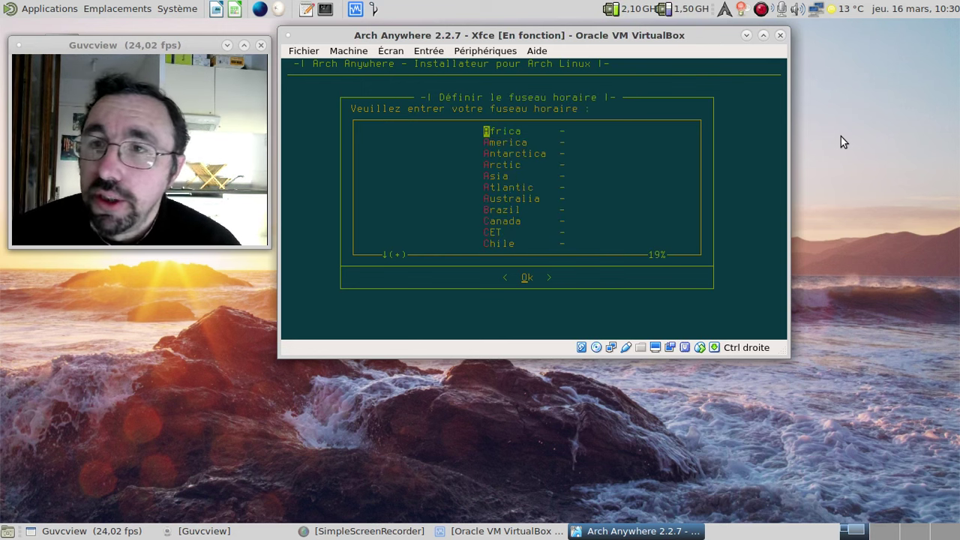
Set the timezone region to Europe and pick the city starting with P.
key("Down")
key("Down")
key("Down")
key("Down")
key("Down")
key("Down")
key("Down")
key("Down")
key("Down")
key("Down")
key("Down")
key("Down")
key("Down")
key("Down")
key("Down")
key("Down")
key("Down")
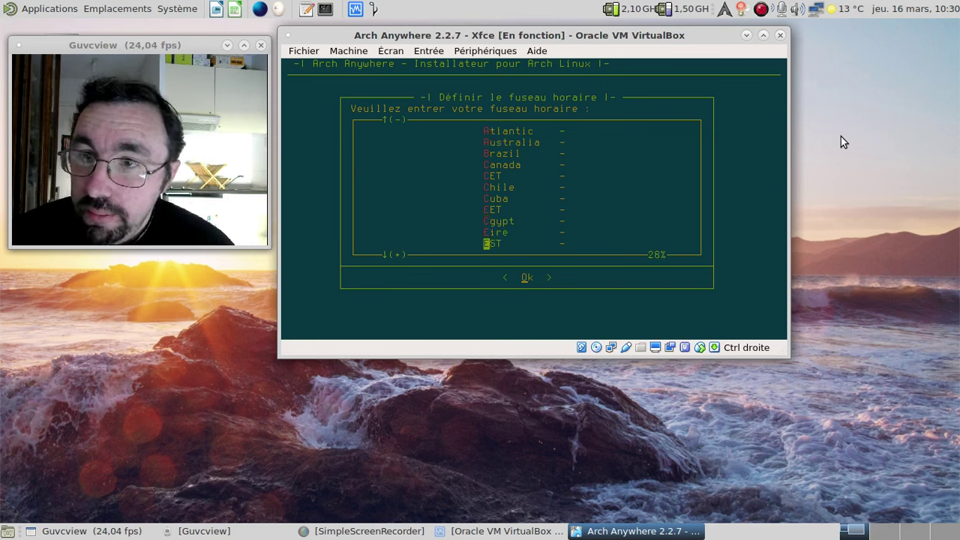
key("Down")
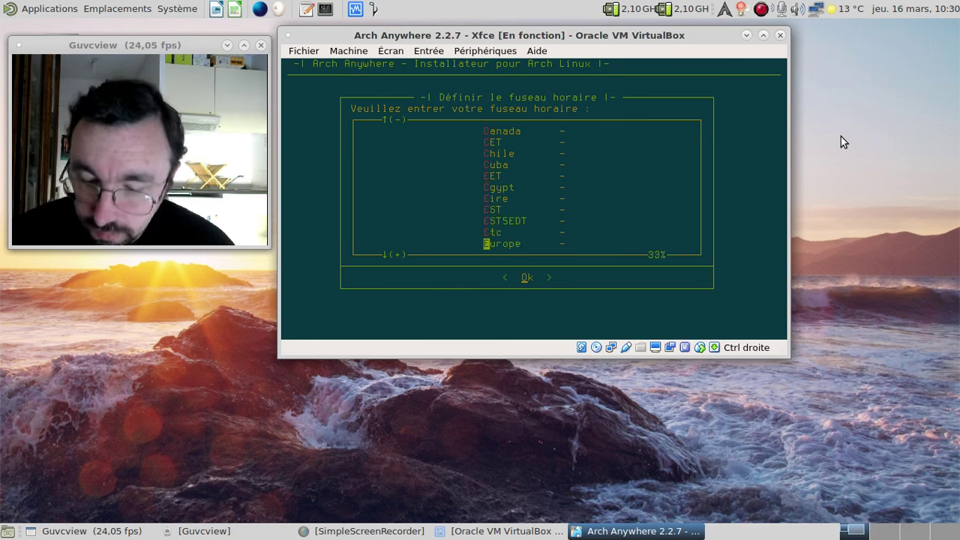
key("Return")
key("p")
key("Return")
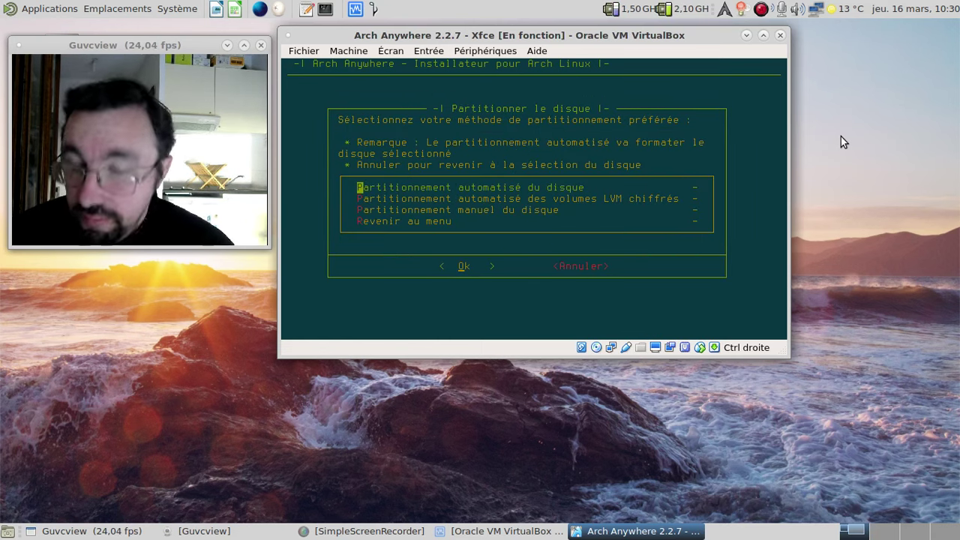
Auto-partition /dev/sda as ext4 with a 4G swap, no GPT, and save the changes.
key("Return")
key("Return")
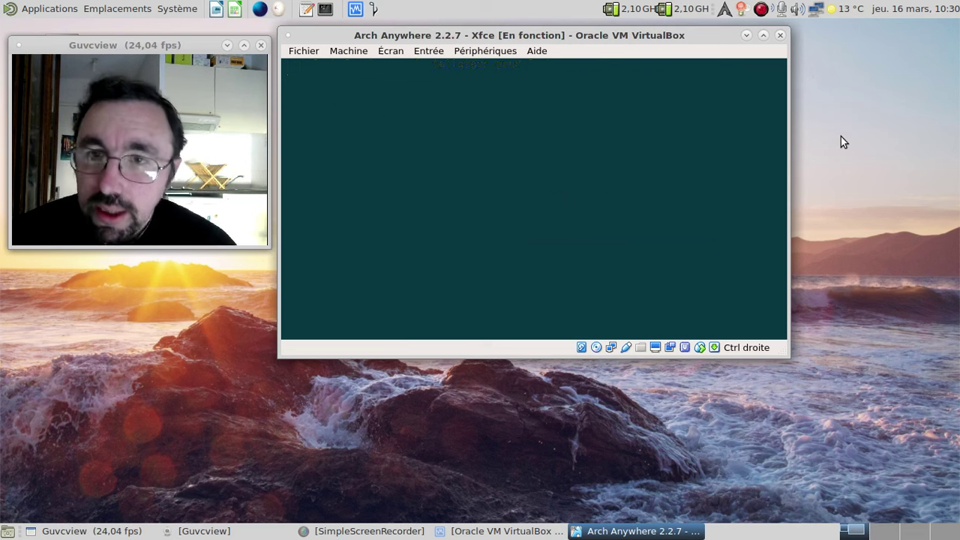
key("Return")
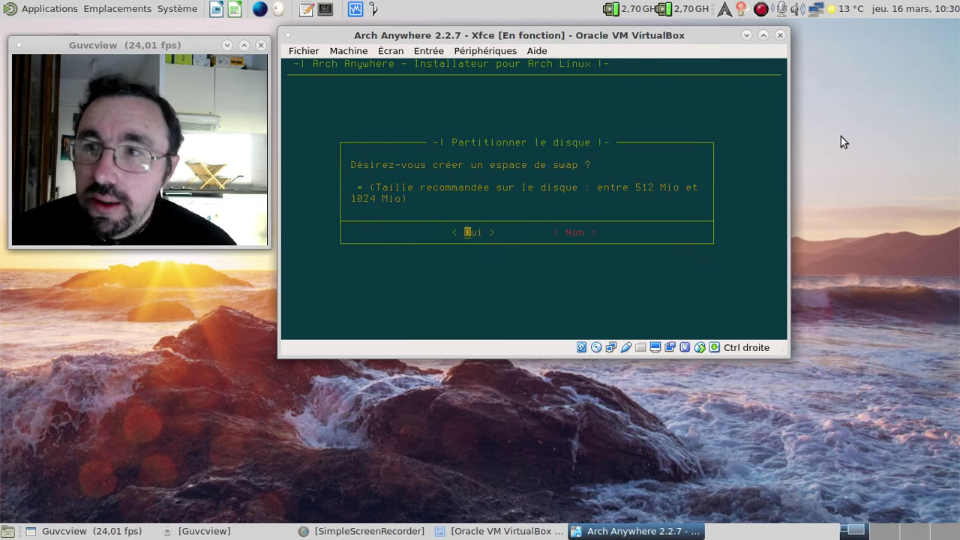
key("Return")
key("BackSpace")
key("BackSpace")
key("BackSpace")
key("BackSpace")
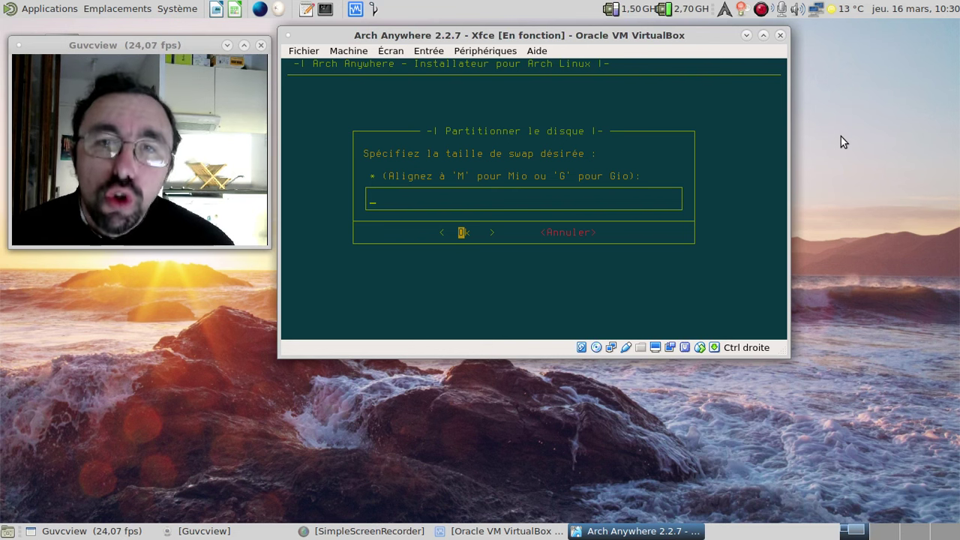
type("4G")
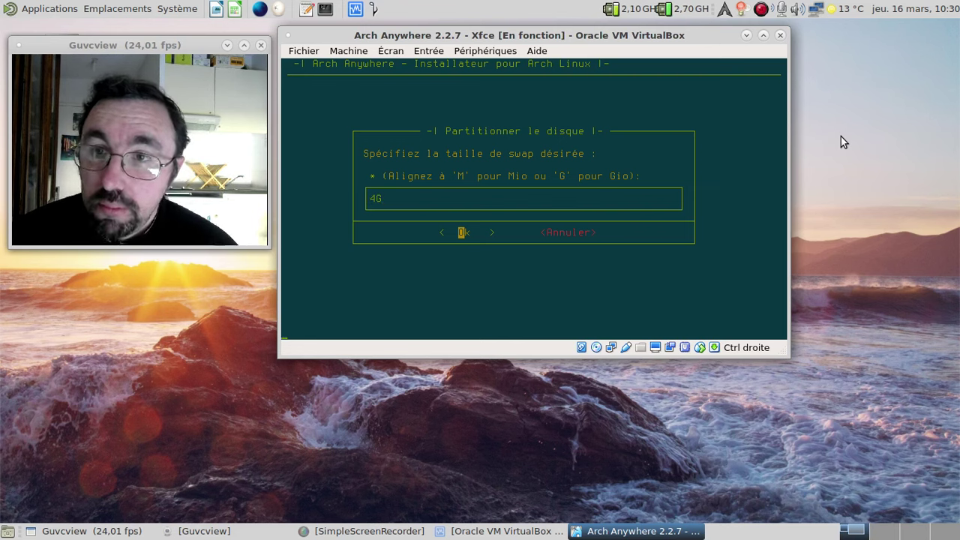
key("Return")
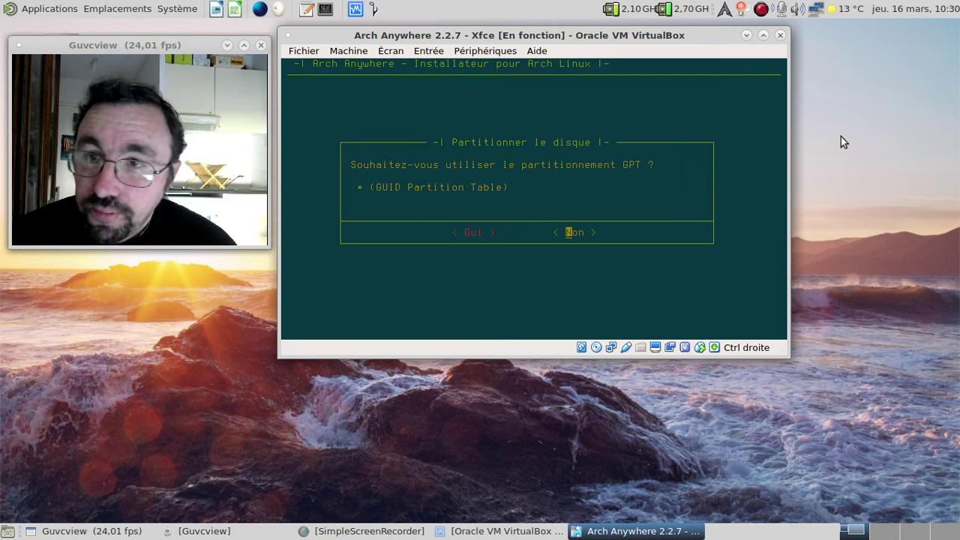
key("Return")
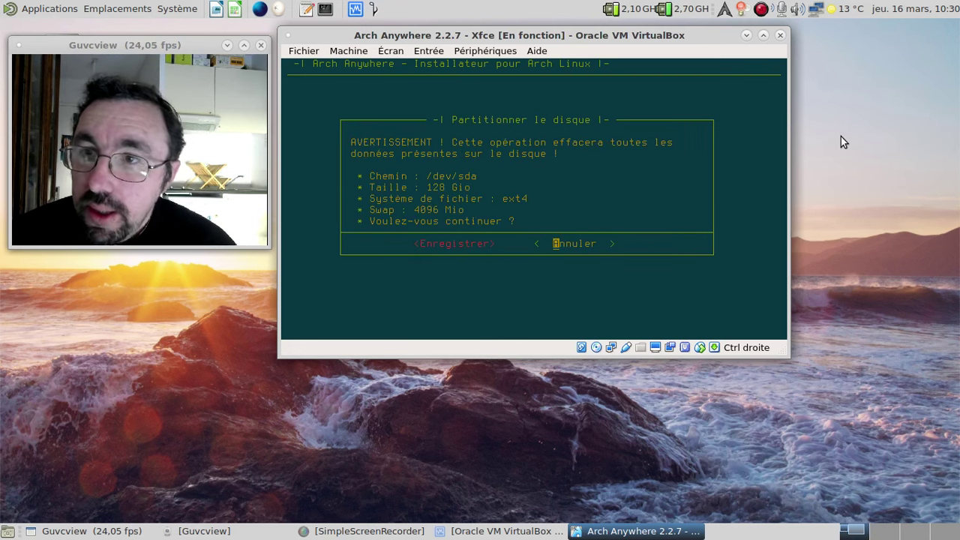
key("Left")
key("Return")
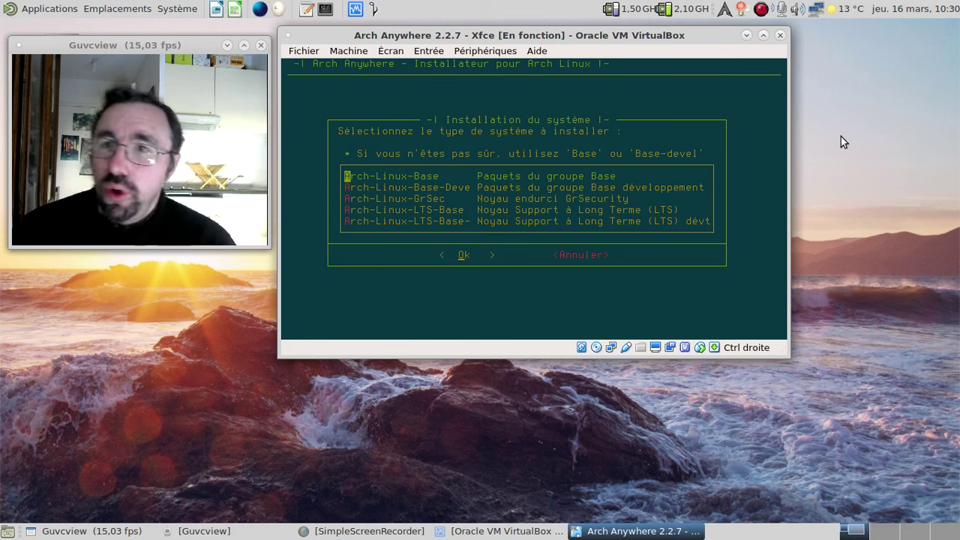
Pick the Arch-Linux-Base-Devel system, the zsh shell and the Grub bootloader.
key("Down")
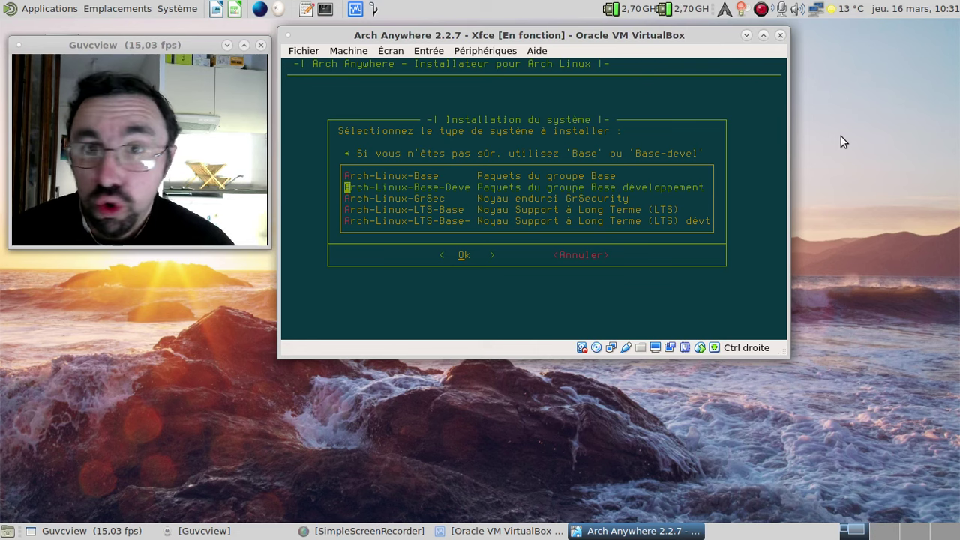
key("Return")
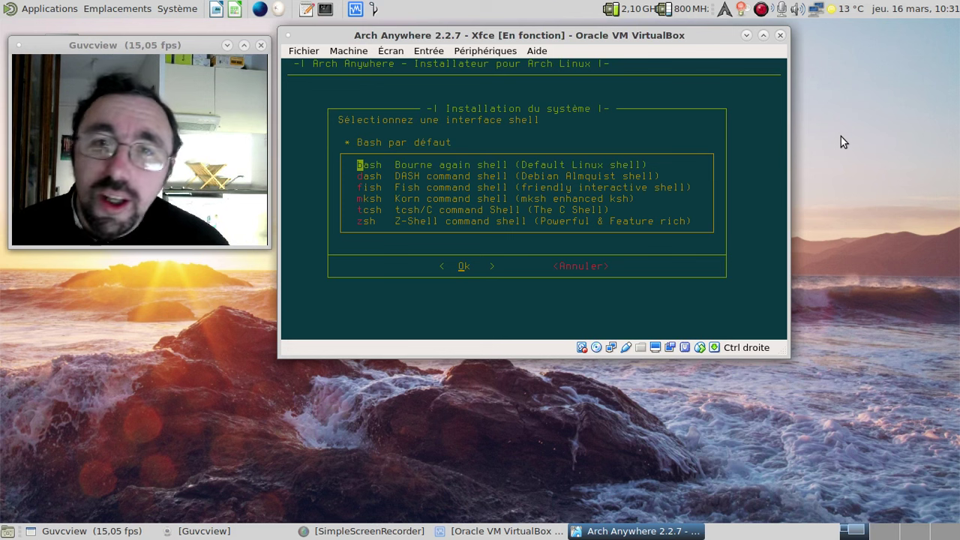
key("Down")
key("Down")
key("Down")
key("Down")
key("Down")
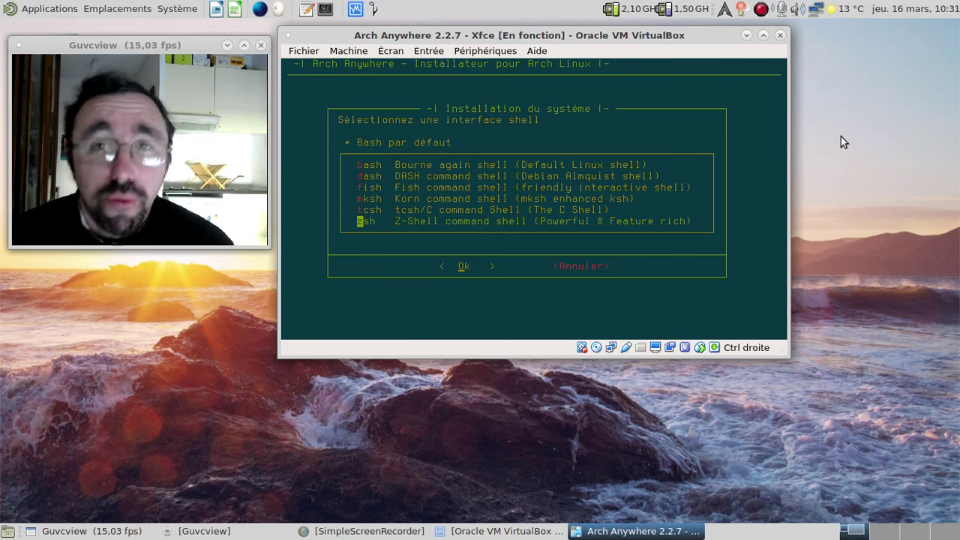
key("Return")
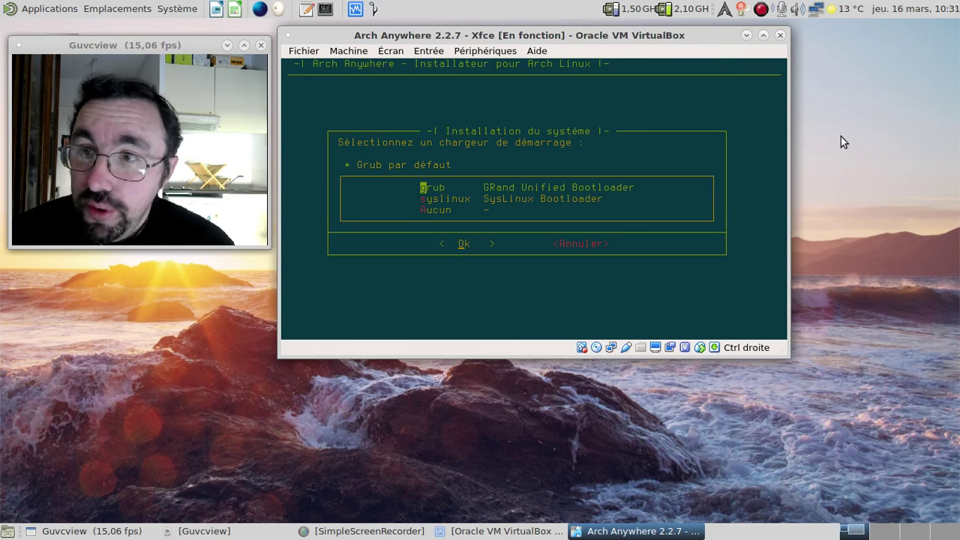
key("Return")
Add the wifi network utility and decline PPPoE DSL support.
key("Return")
key("Left")
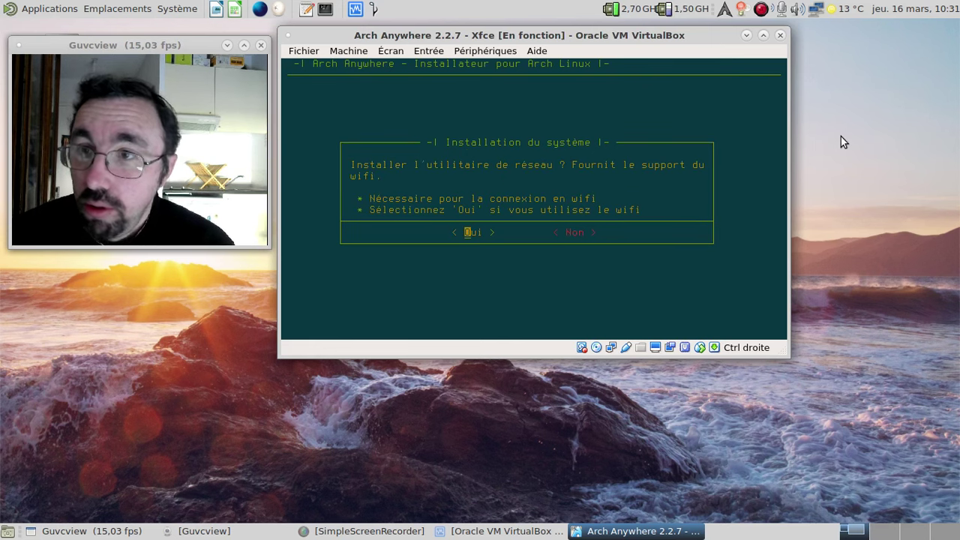
key("Return")
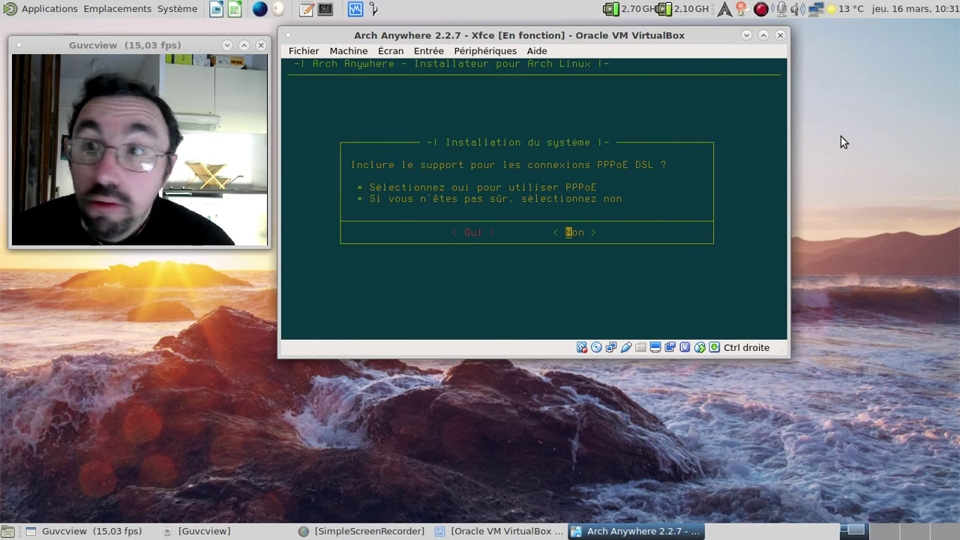
key("Return")
key("Return")
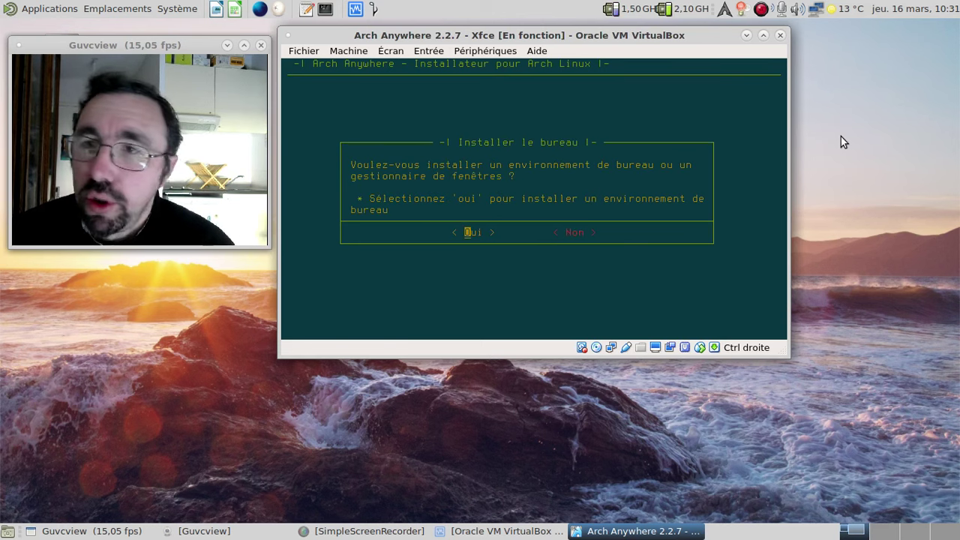
Agree to install a desktop environment and select AA-Xfce.
key("Return")
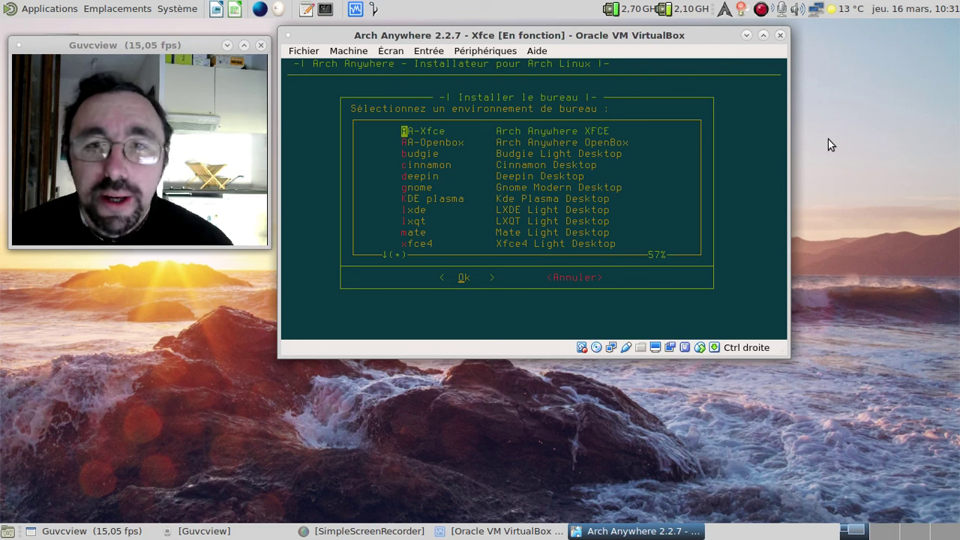
key("Down")
key("Down")
key("Down")
key("Down")
key("Down")
key("Down")
key("Down")
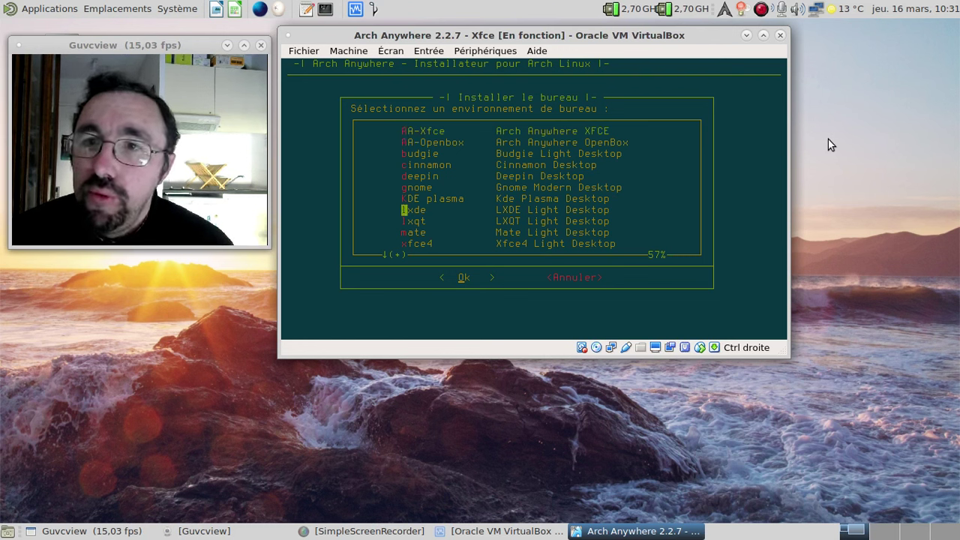
key("Down")
key("Down")
key("Down")
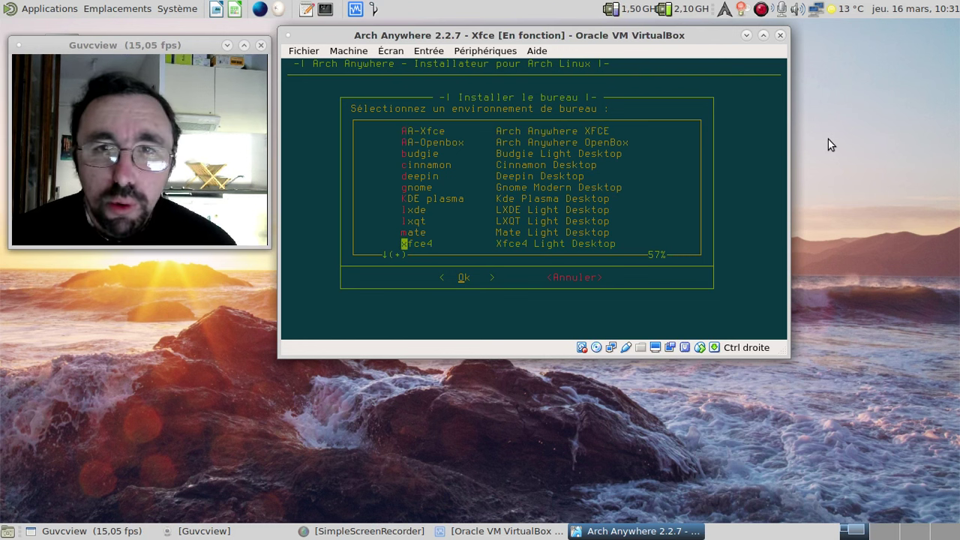
key("Down")
key("Down")
key("Down")
key("Down")
key("Down")
key("Down")
key("Down")
key("Down")
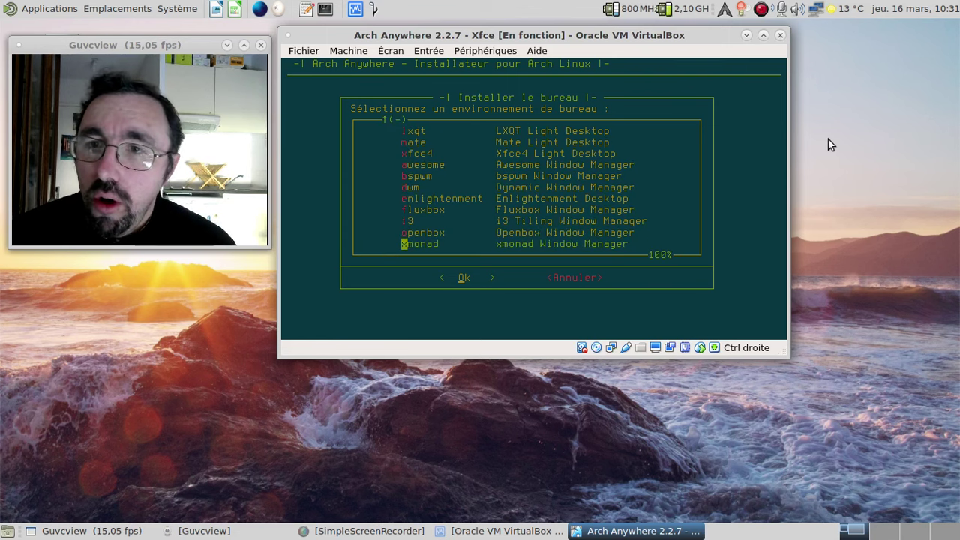
key("Up")
key("l")
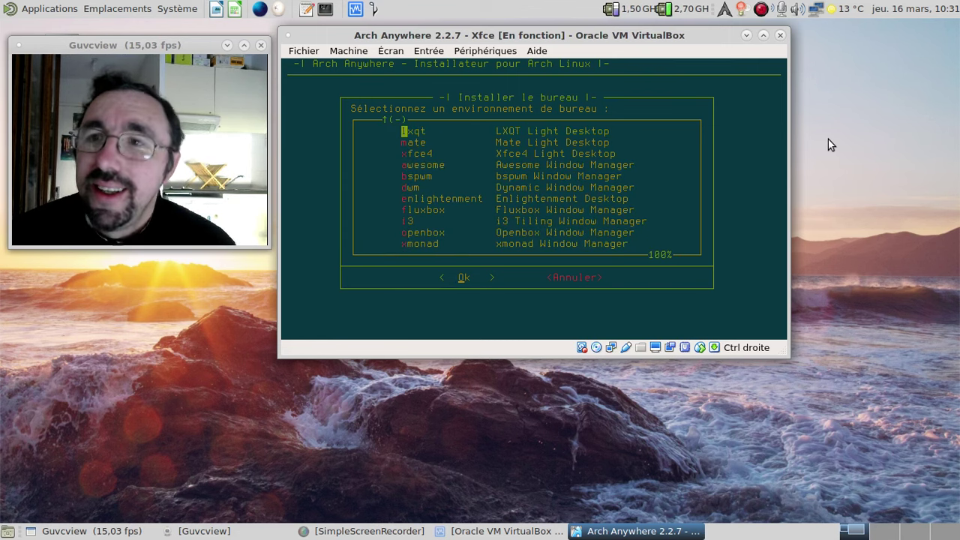
key("Home")
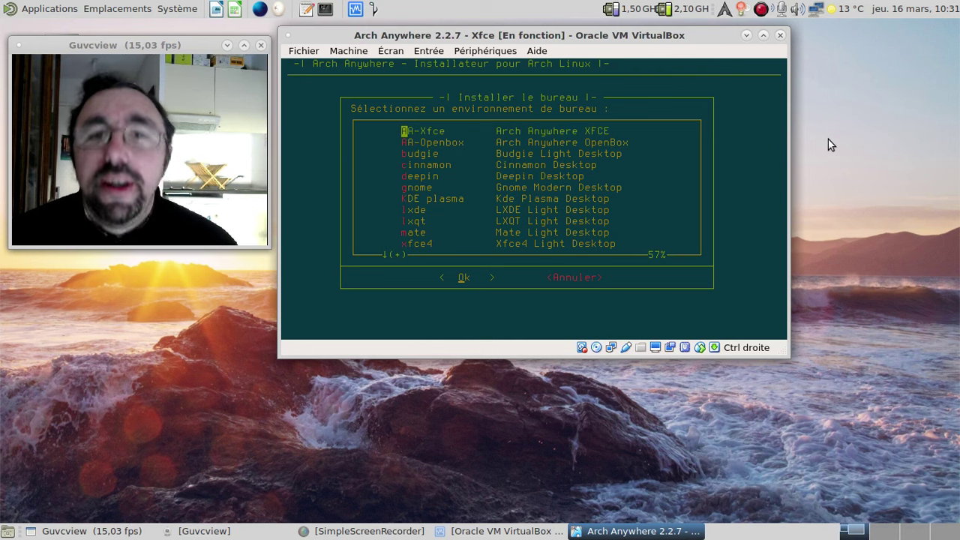
key("Return")
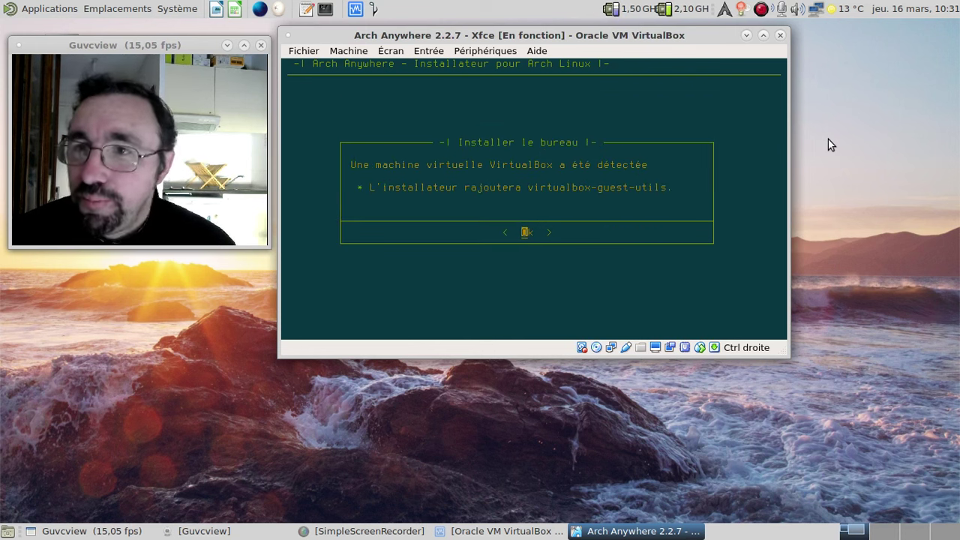
Acknowledge the guest utilities notice, skip xf86-input-synaptics, and add a login manager.
key("Return")
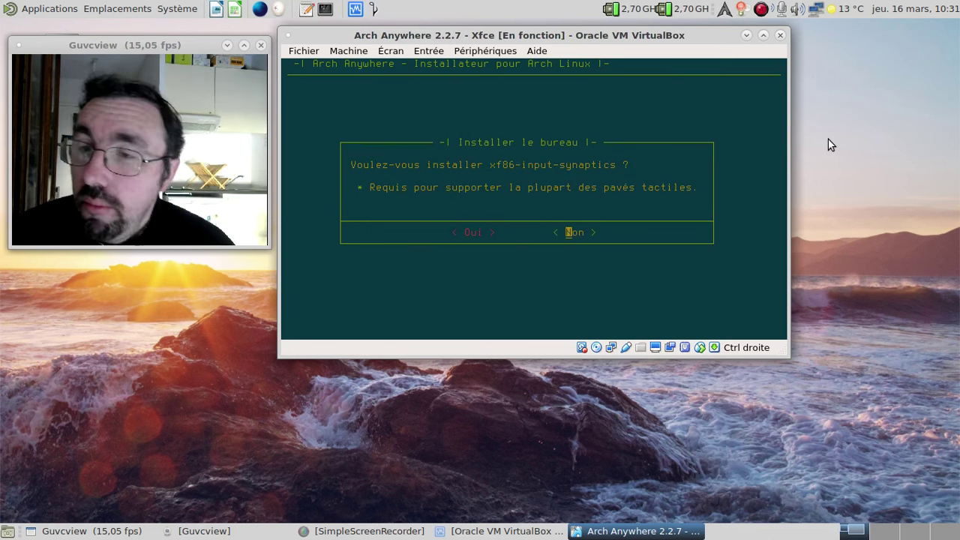
key("Return")
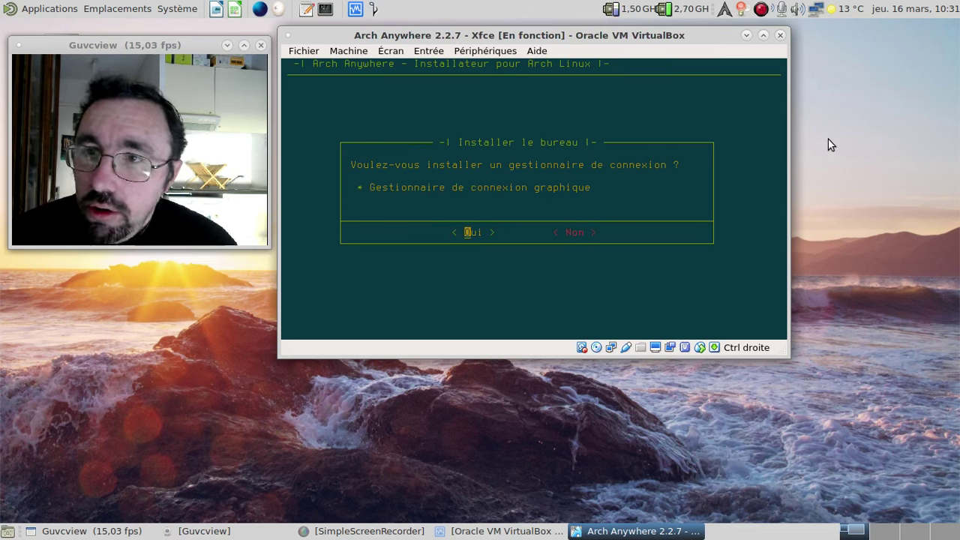
key("Return")
key("Return")
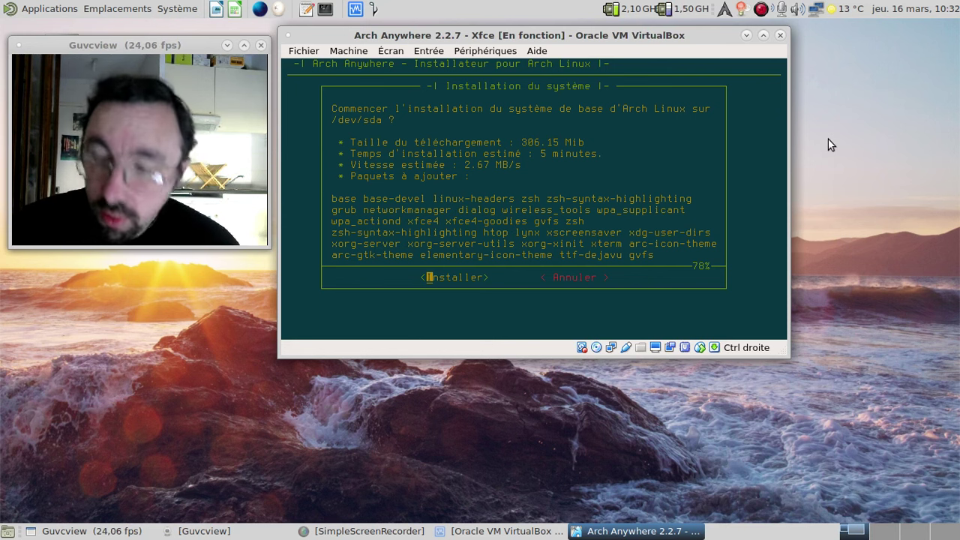
Start the base system installation and wait for the multilib question.
key("Return")
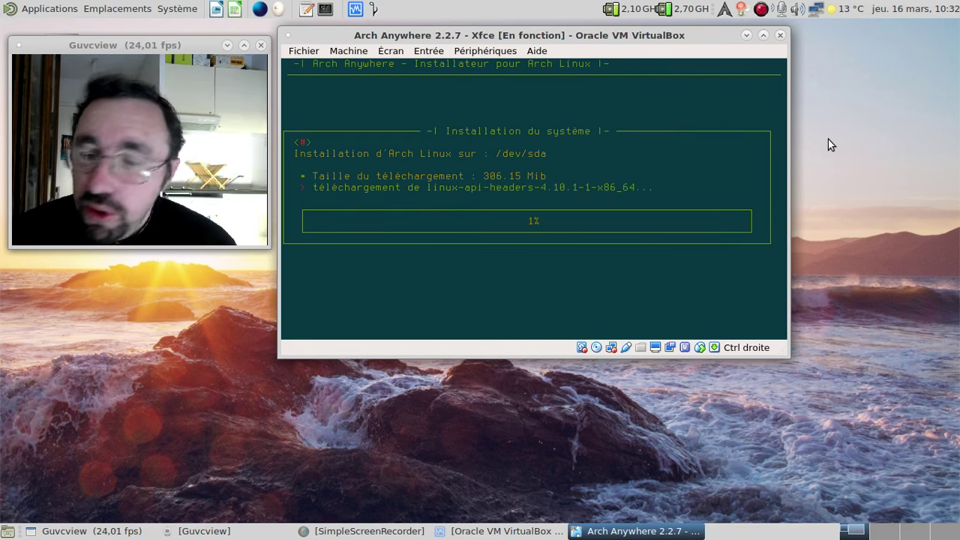
right_click(762, 10)
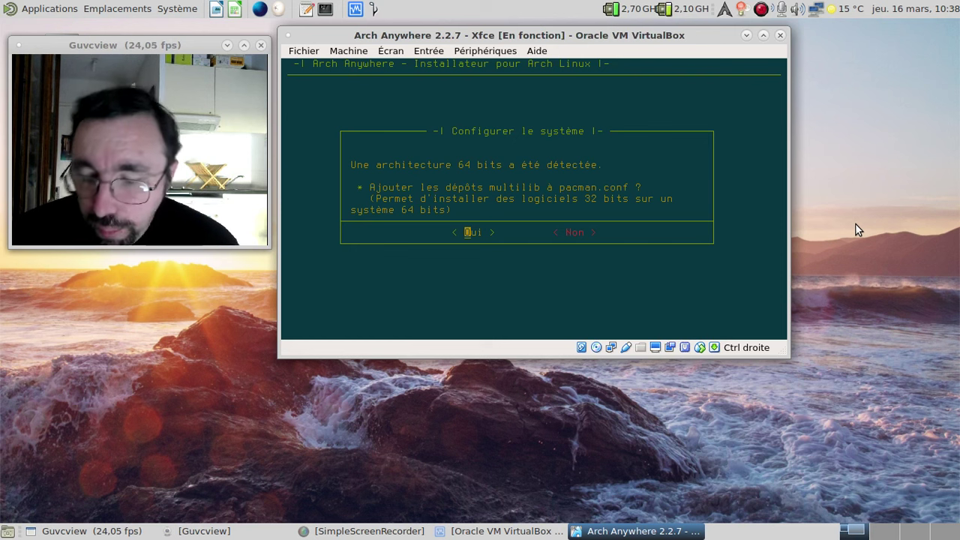
Enable multilib and DHCP, and set a custom hostname ending in -xfce.
key("Return")
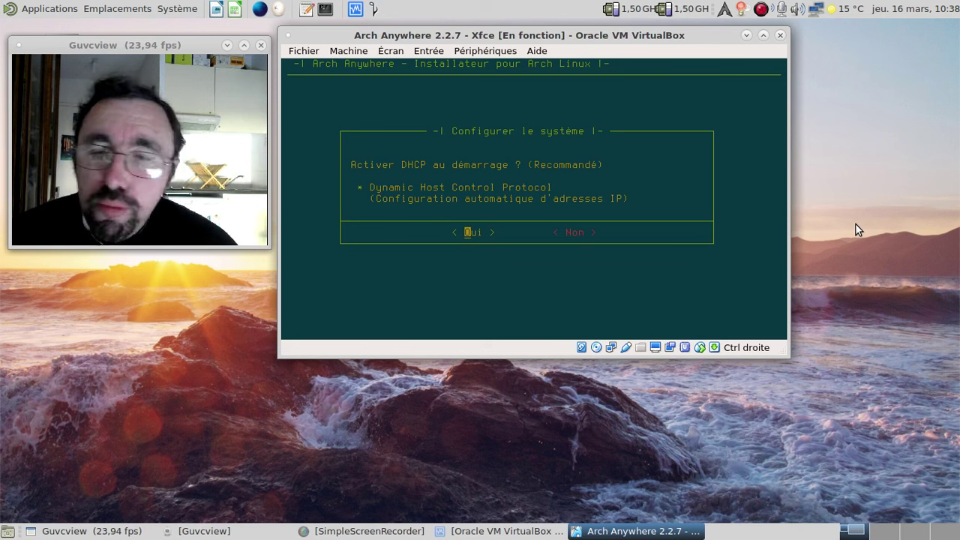
key("Return")
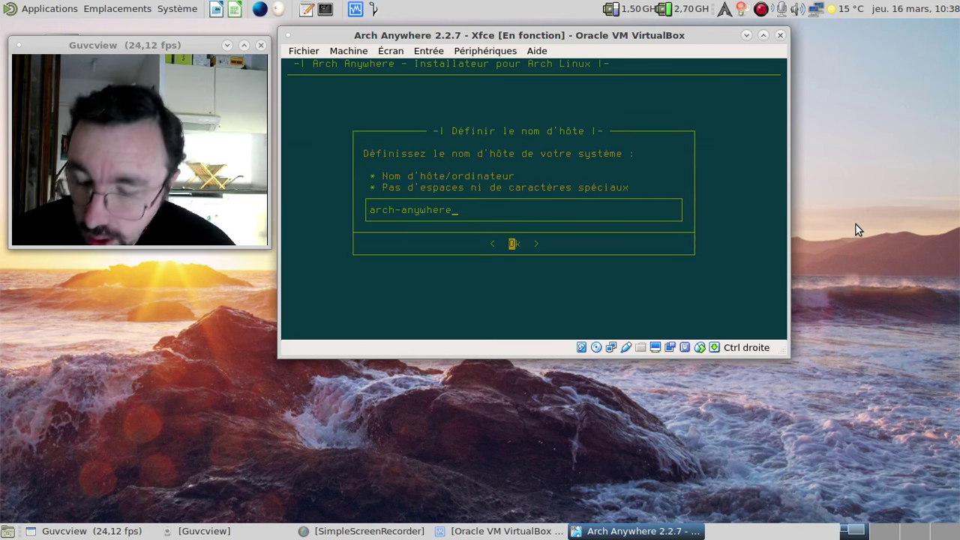
key("Home")
type("fredo")
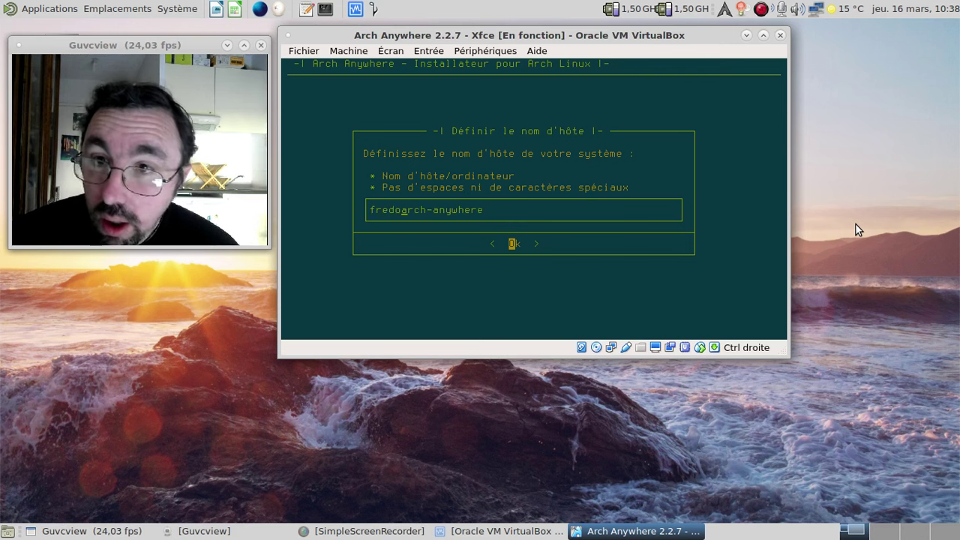
type("-")
type("-xfce")
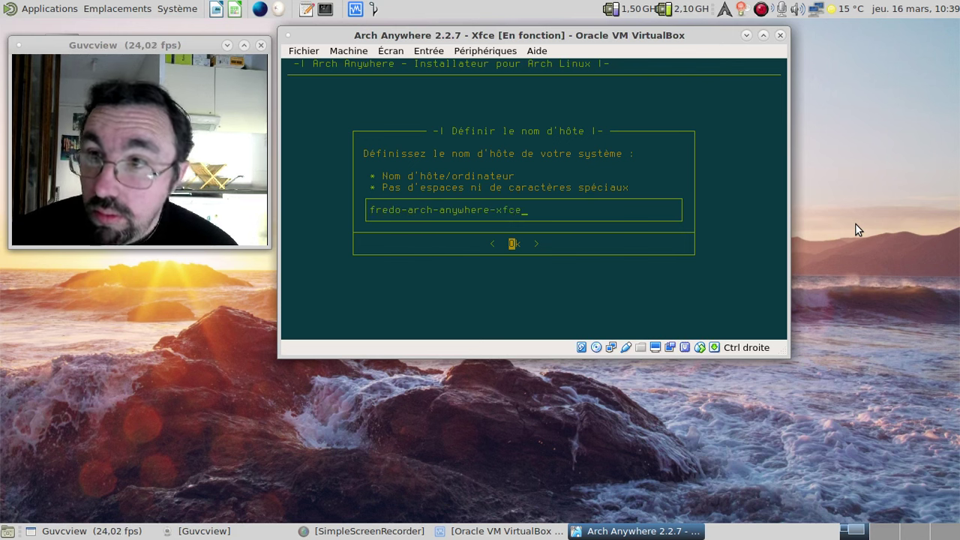
key("Return")
Set the root password and confirm it.
type("*")
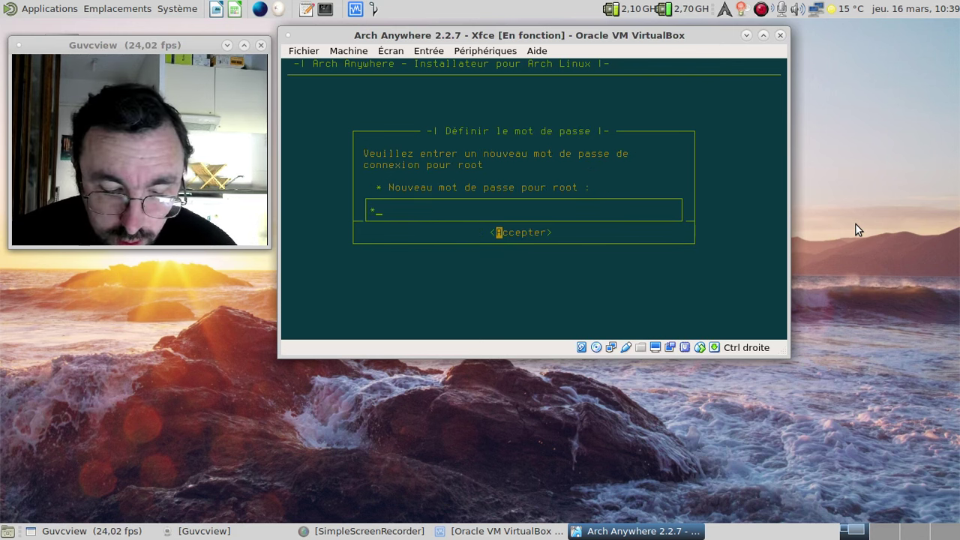
type("****")
key("Return")
type("***")
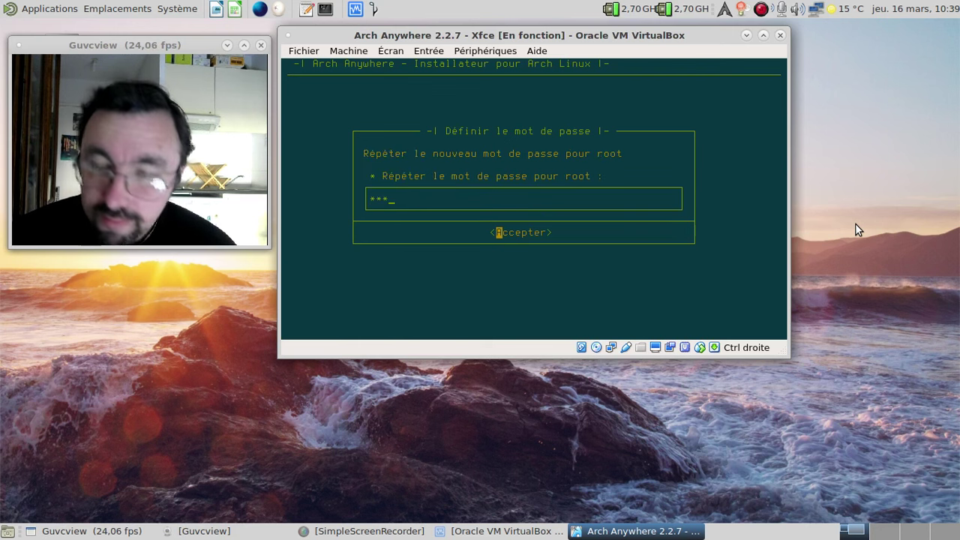
key("BackSpace")
key("BackSpace")
key("BackSpace")
type("*****")
key("Return")
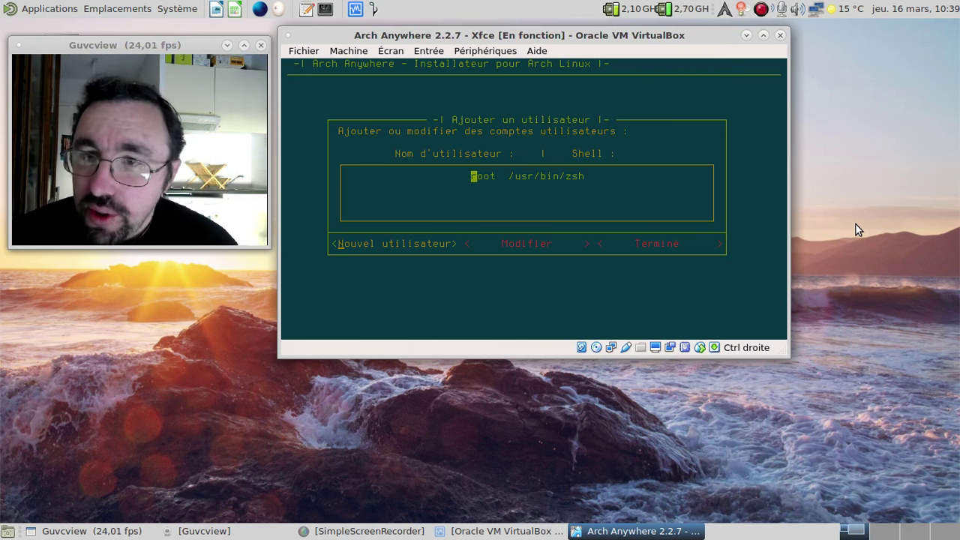
Create a new user account, set and confirm its password after a mismatch retry, and grant sudo rights.
key("Return")
type("fred")
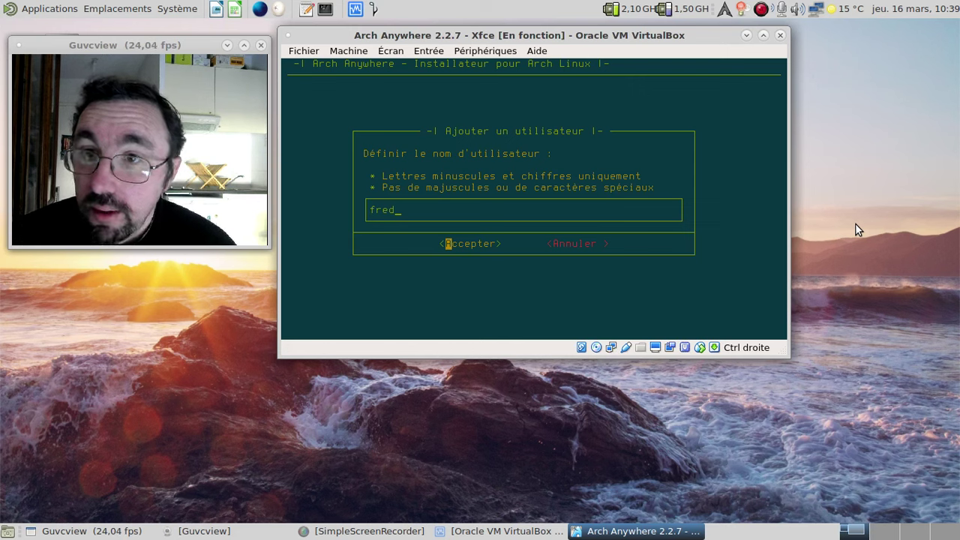
key("Return")
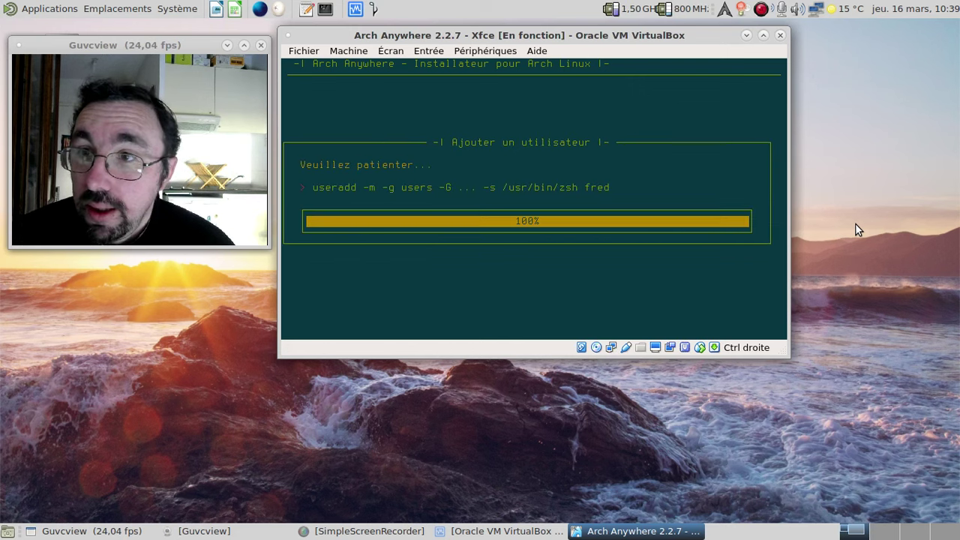
type("*****")
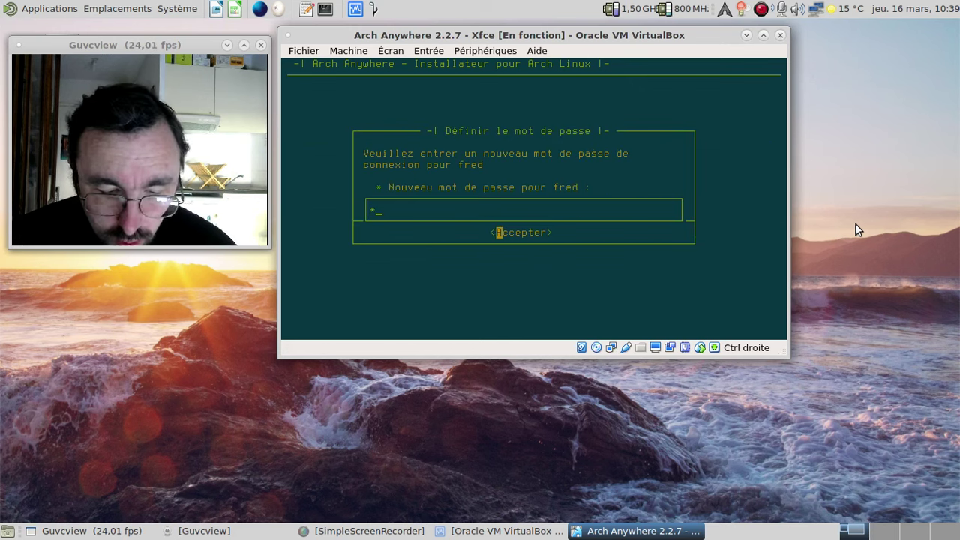
key("Return")
type("********")
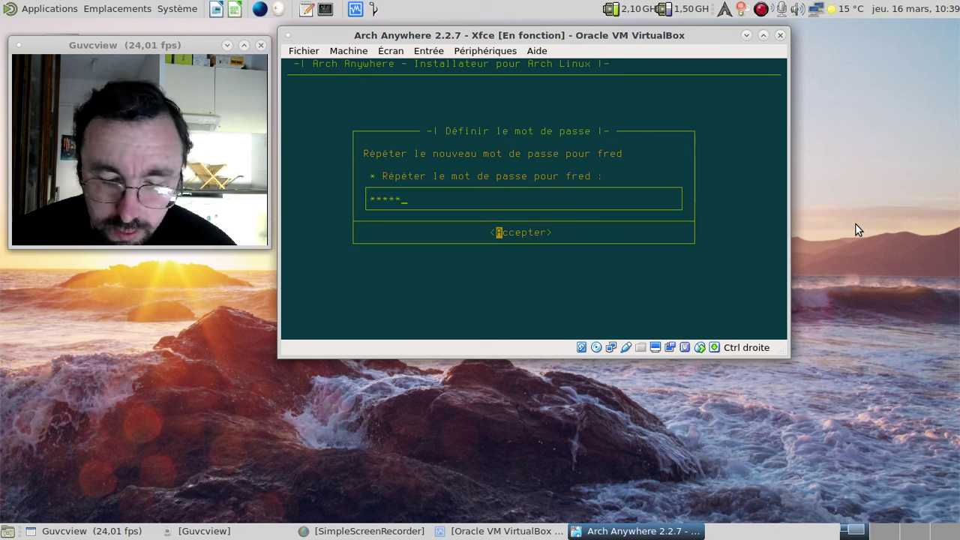
key("Return")
key("Return")
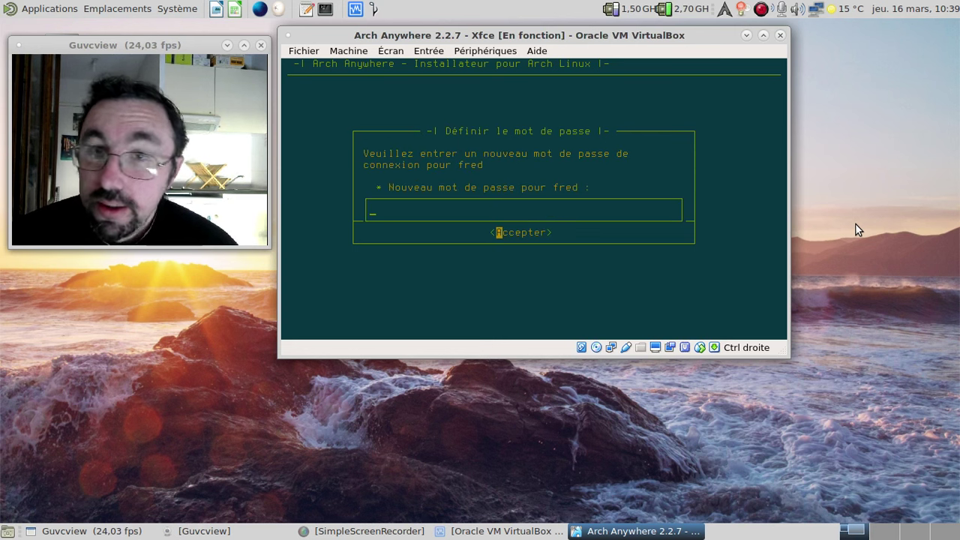
type("********")
key("Return")
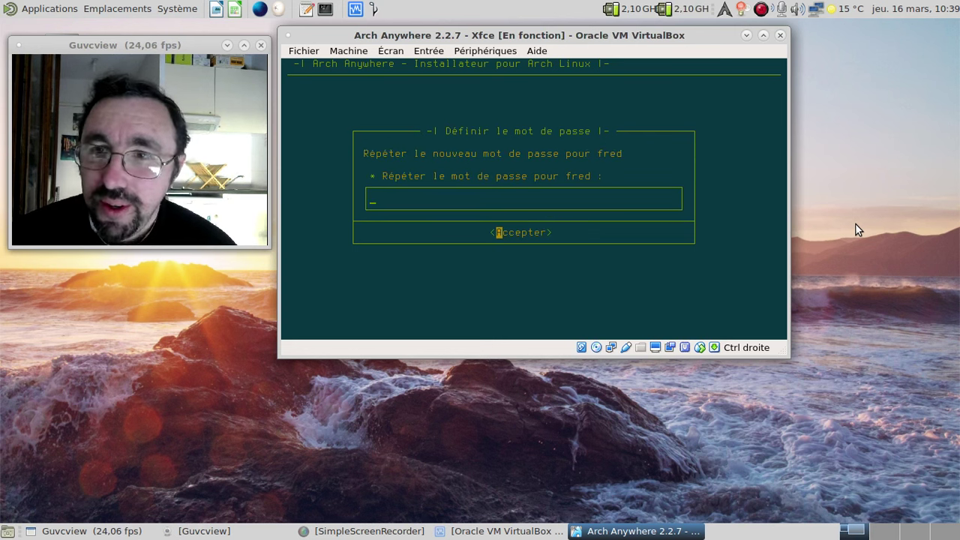
type("********")
key("Return")
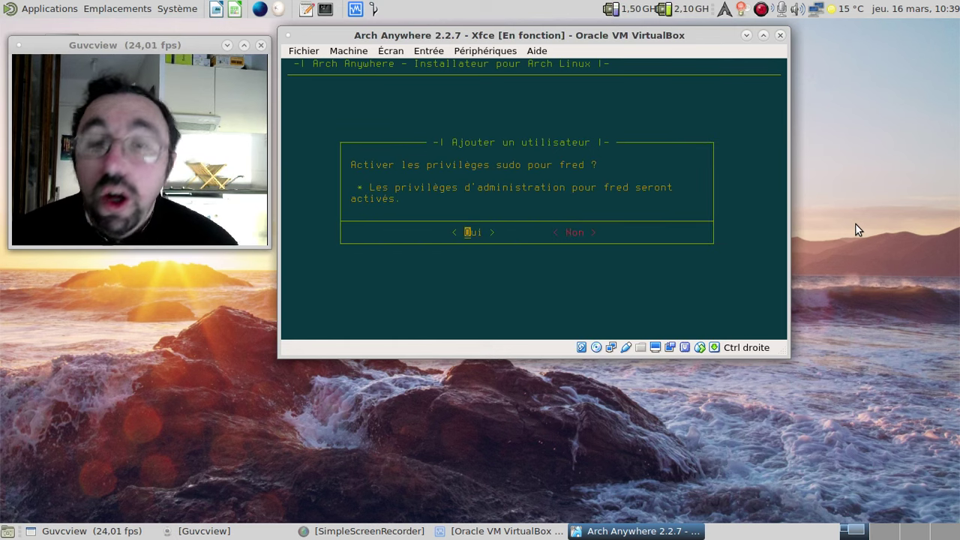
key("Return")
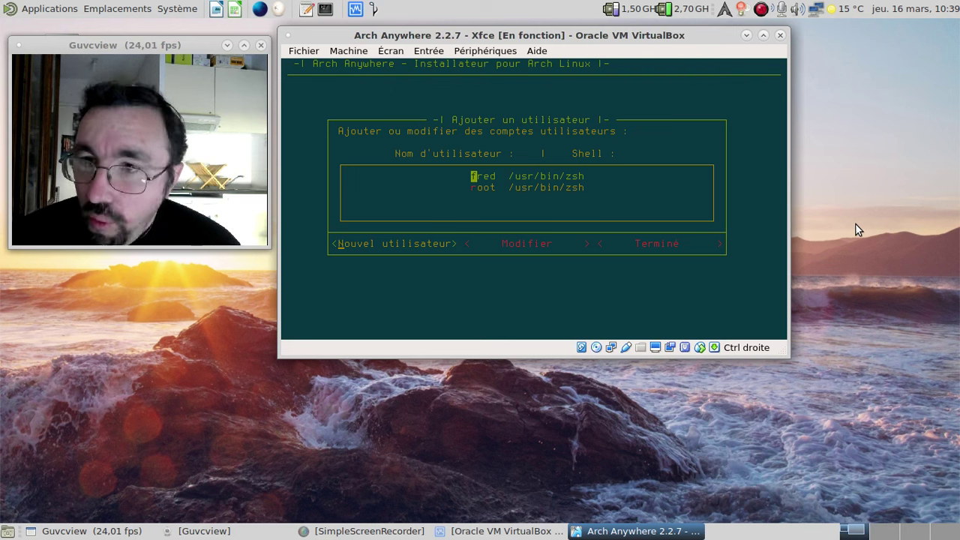
Change the new user's login shell from zsh to bash.
key("Right")
key("Return")
key("Down")
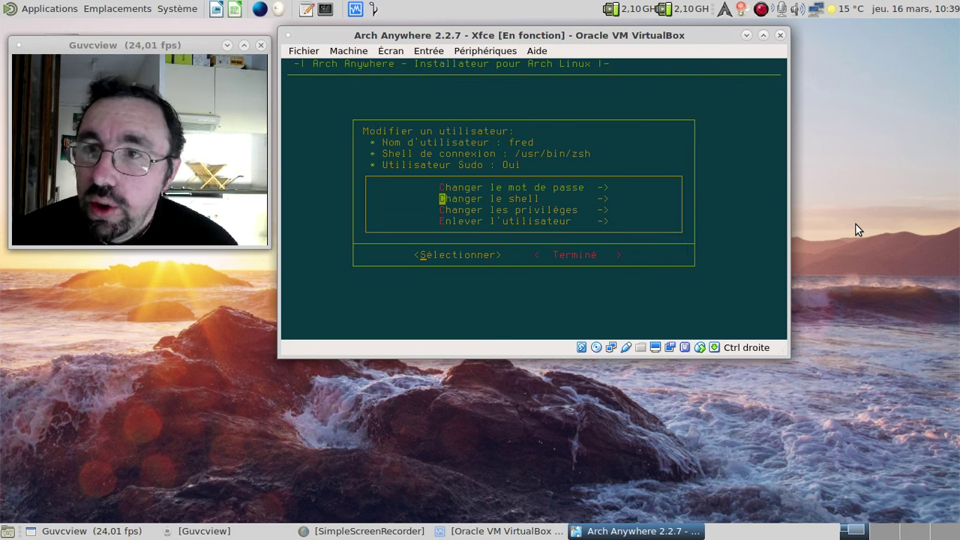
key("Return")
key("Down")
key("Down")
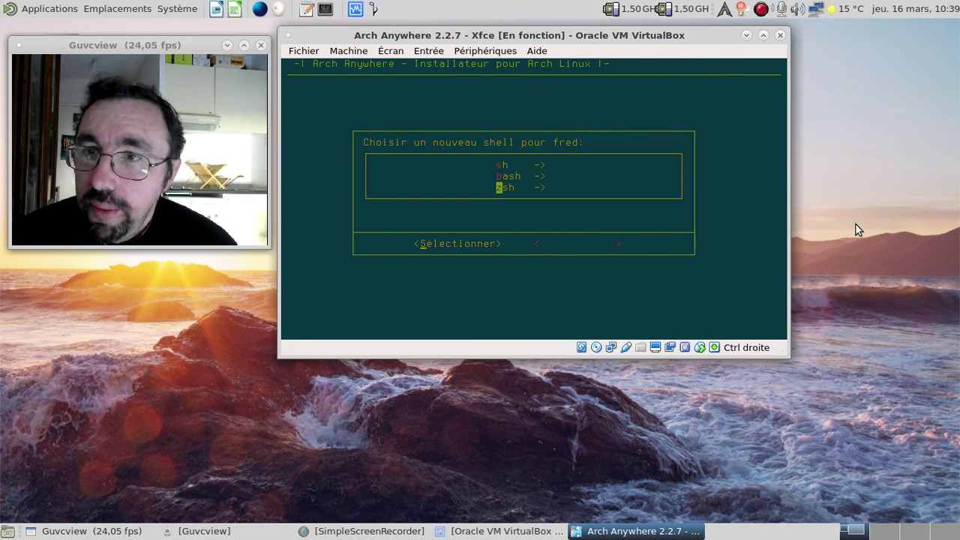
key("Up")
key("Return")
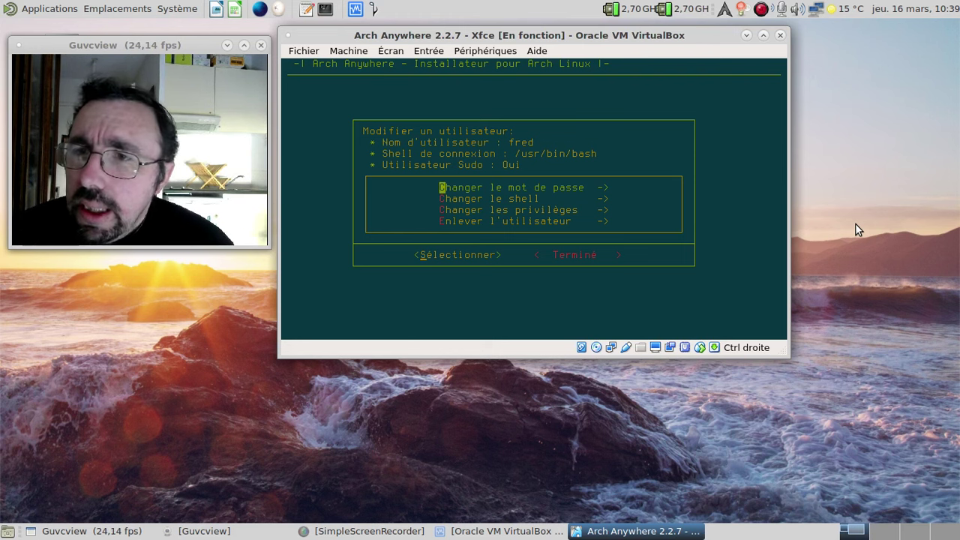
key("Tab")
key("Return")
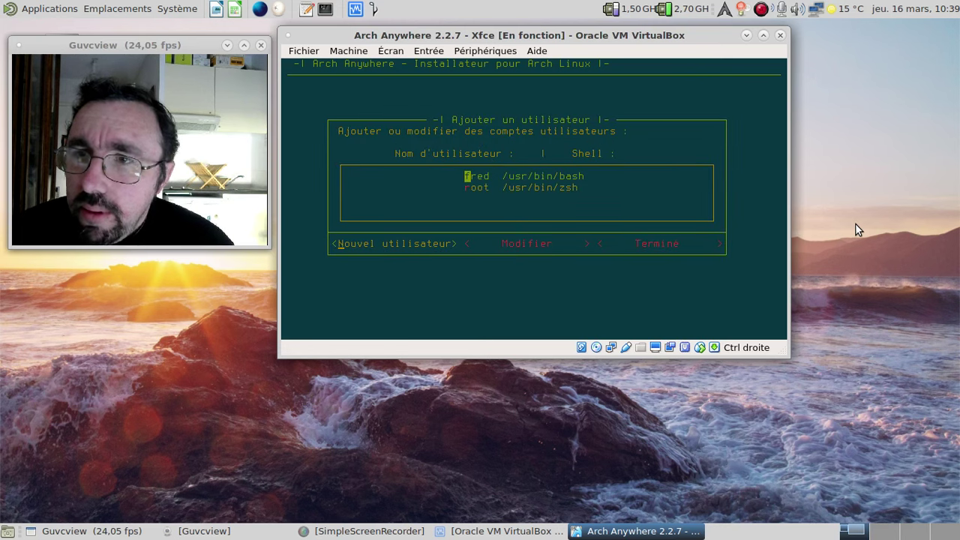
Begin adding another user account from the user list.
key("Tab")
key("Tab")
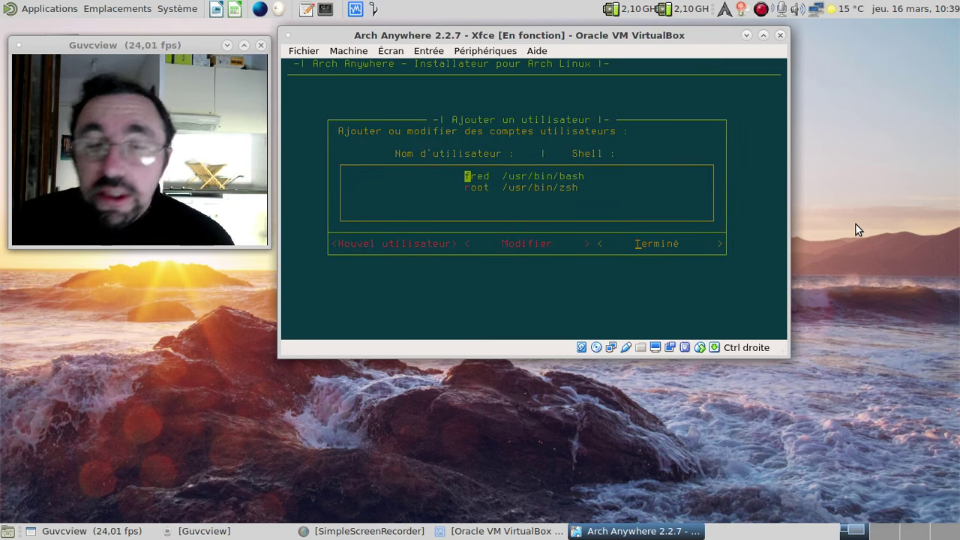
key("Left")
key("Left")
key("Return")
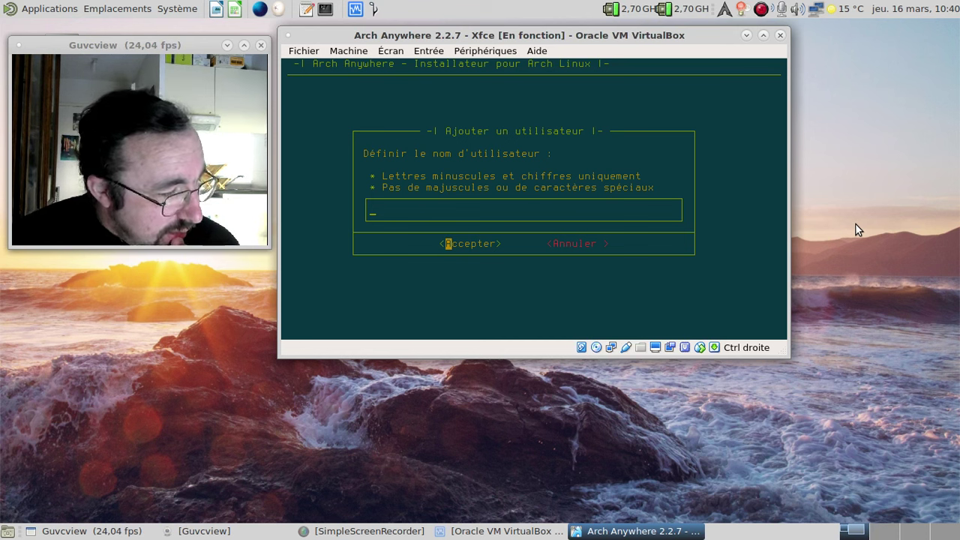
Enter the second username and set its password, retyping after a mismatch.
type("gast")
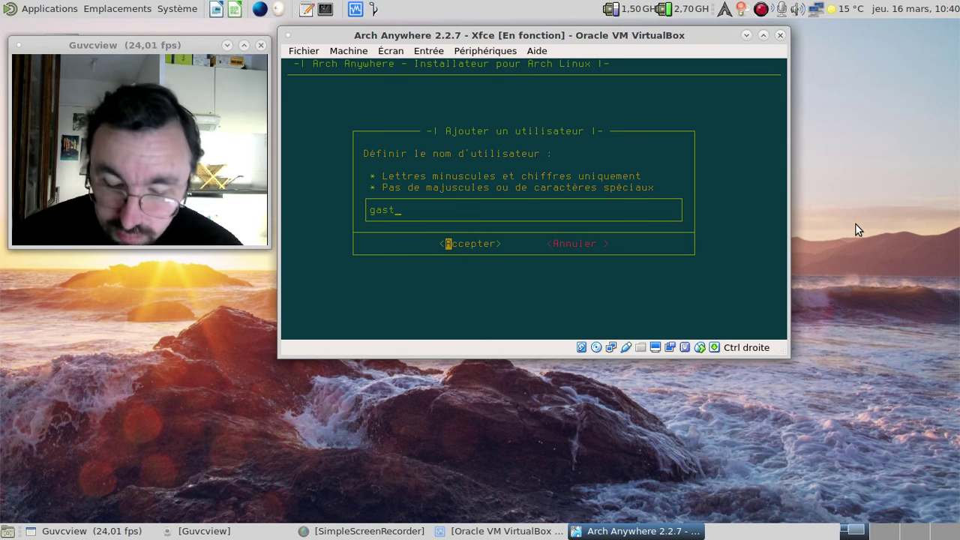
type("on")
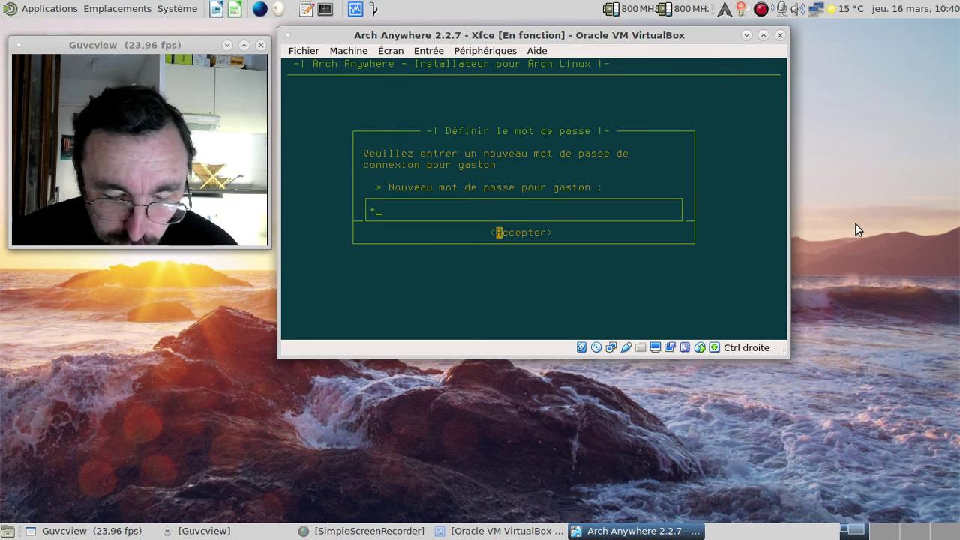
type("****")
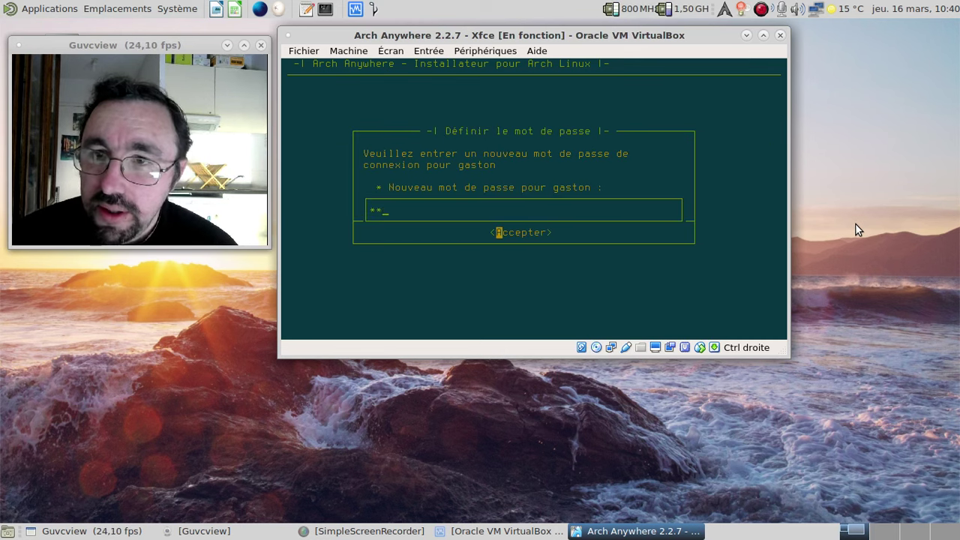
key("BackSpace")
key("BackSpace")
type("******")
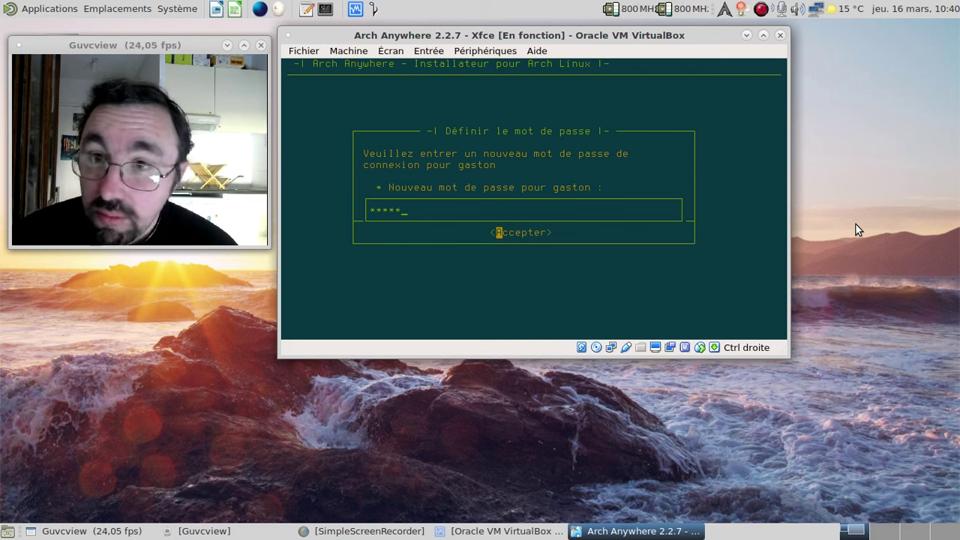
key("Return")
type("***")
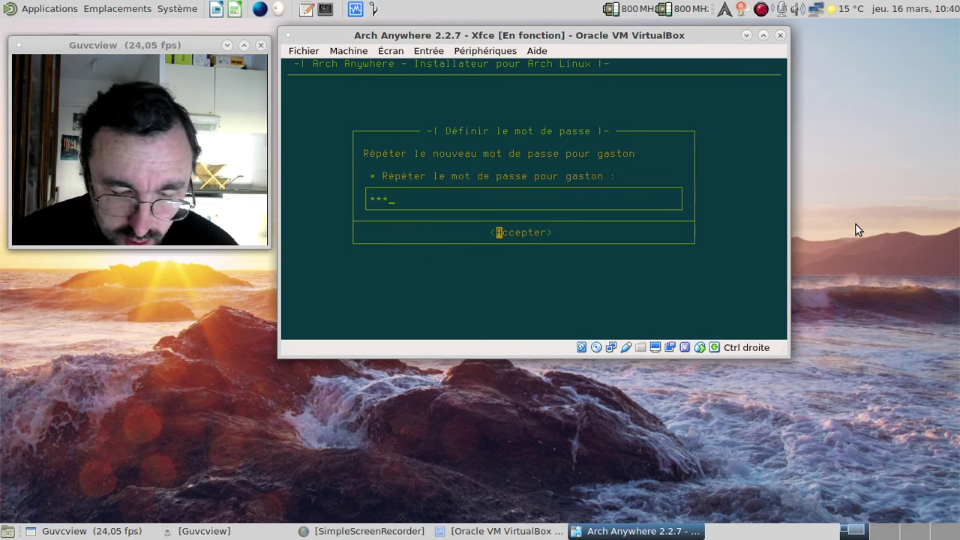
type("****")
key("Return")
key("Return")
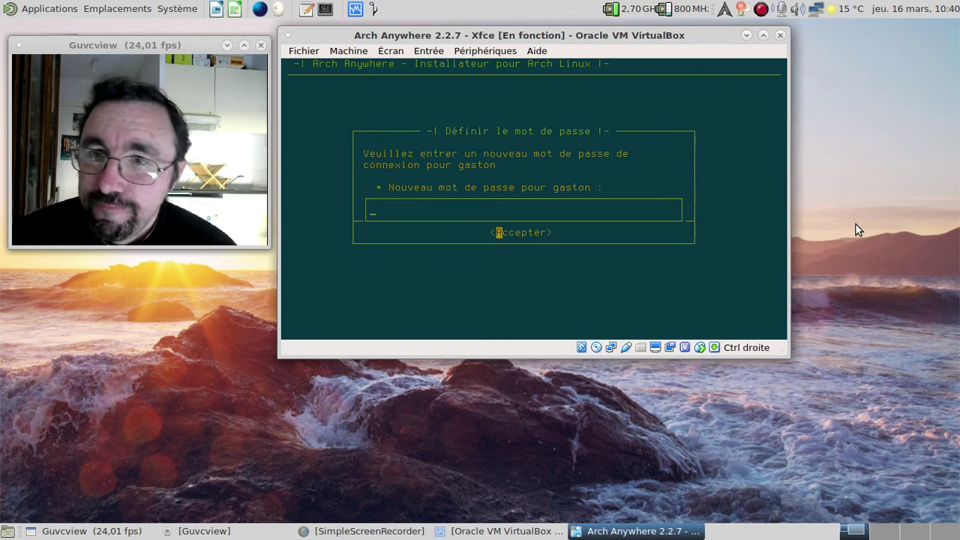
type("******")
key("Return")
type("*")
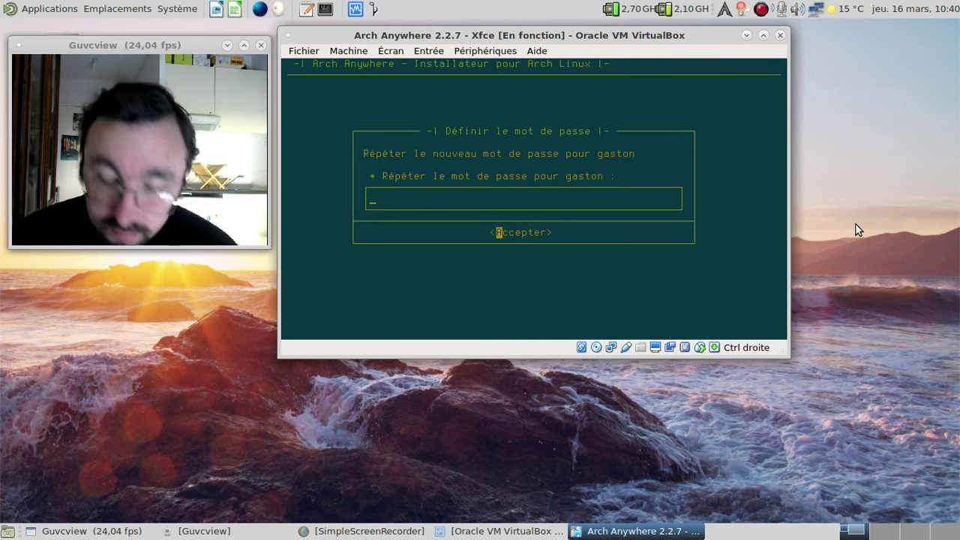
type("*****")
key("Return")
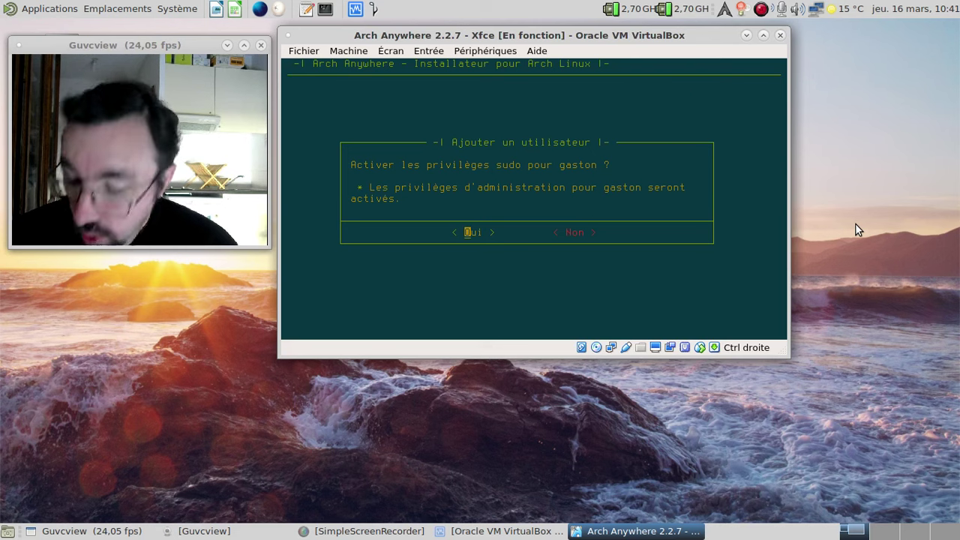
Grant the second user sudo privileges and finish the user list.
key("Right")
key("Return")
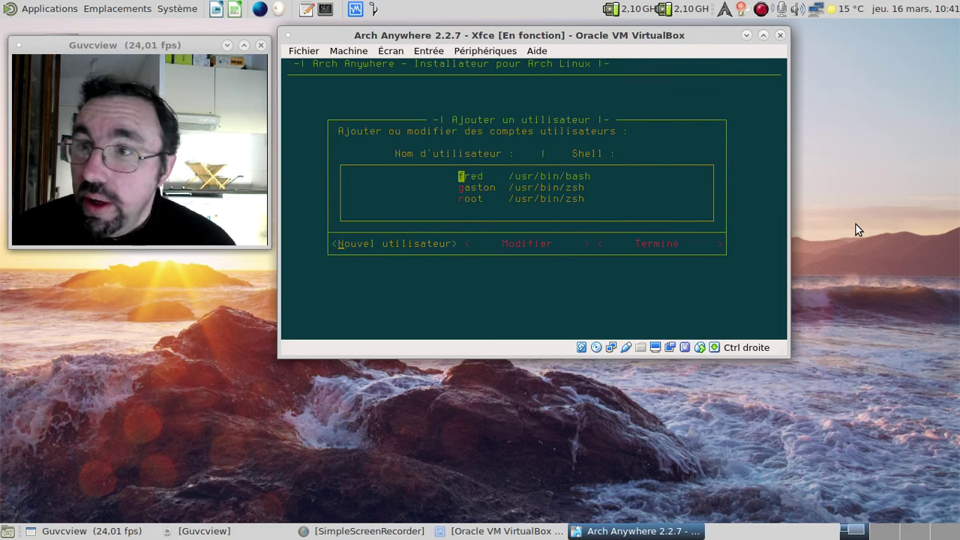
key("Right")
key("Right")
key("Right")
key("Left")
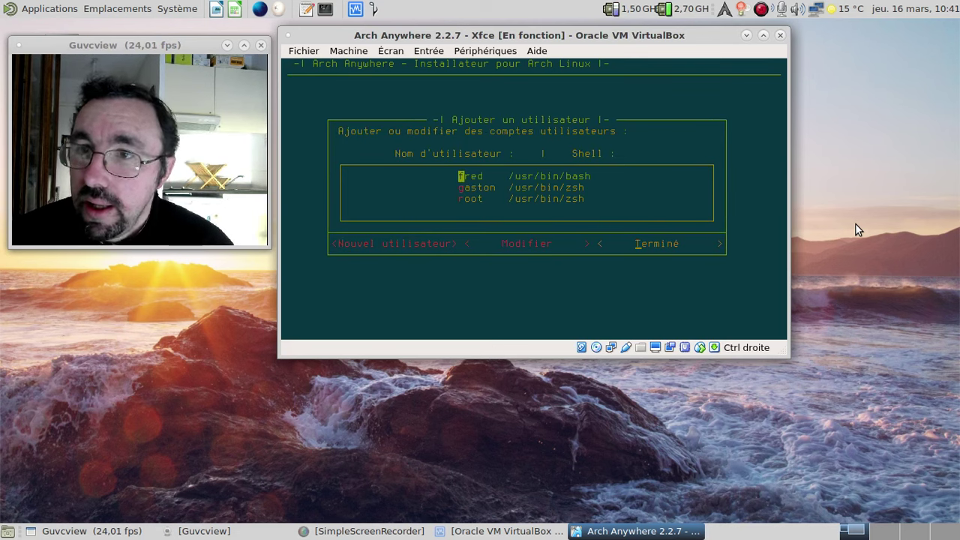
key("Return")
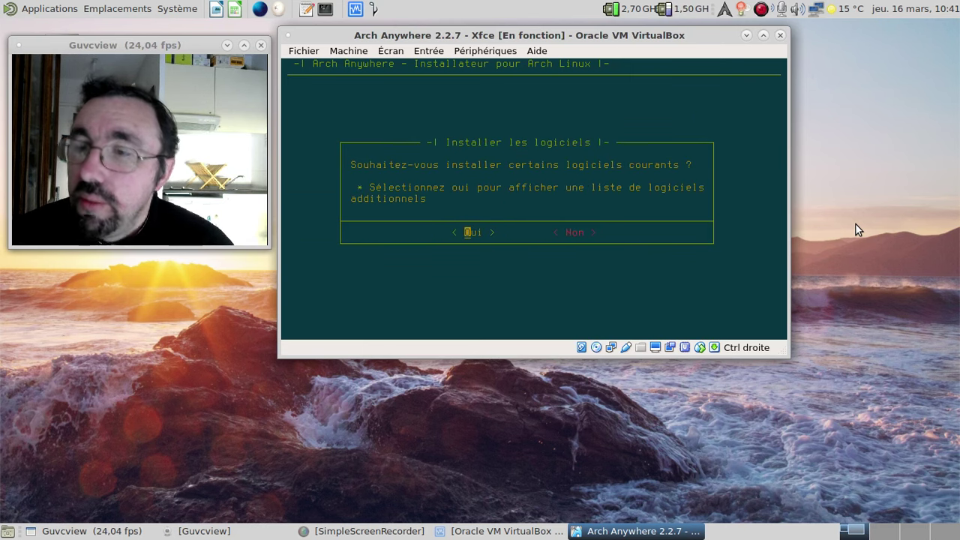
Accept extra software and queue pacaur and pamac-aur from the AAR list.
key("Return")
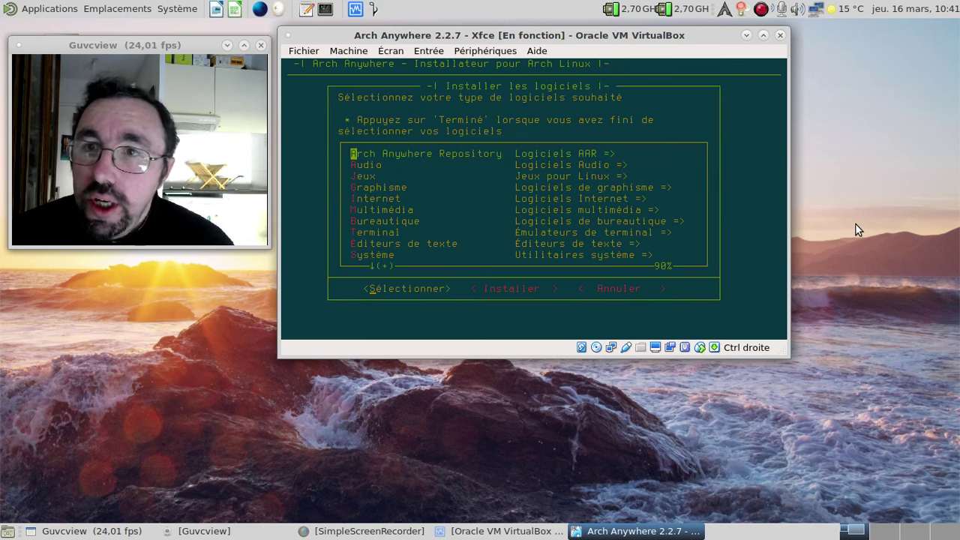
key("Return")
key("Return")
key("Down")
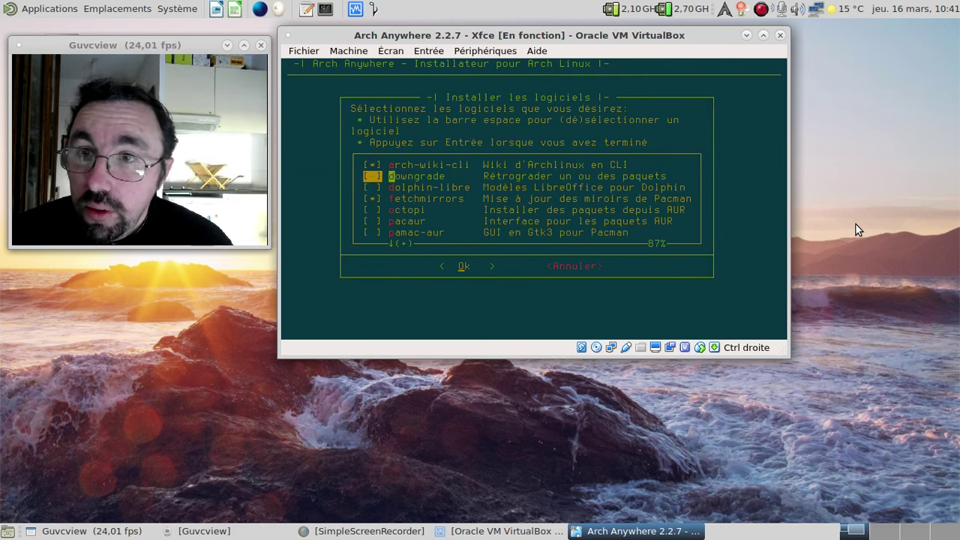
key("Down")
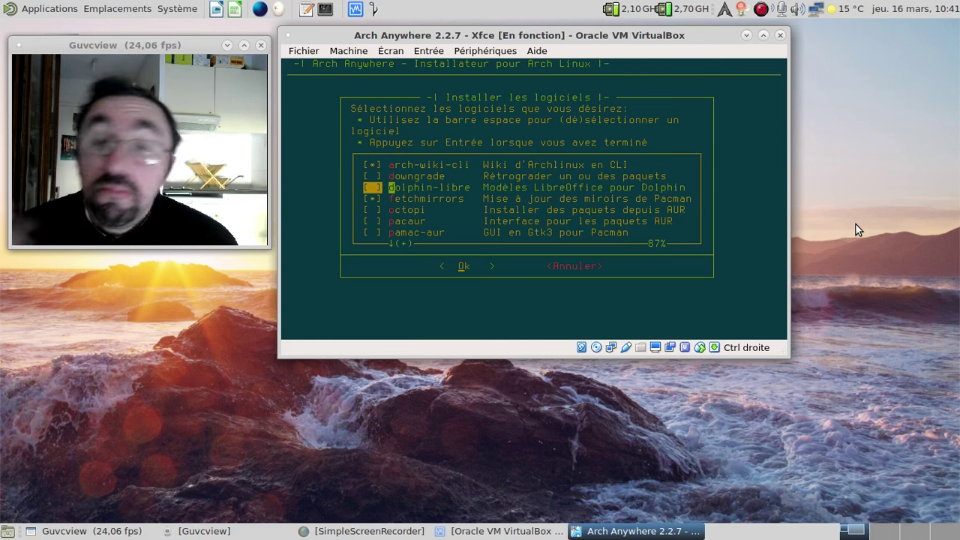
key("Down")
key("Down")
key("Down")
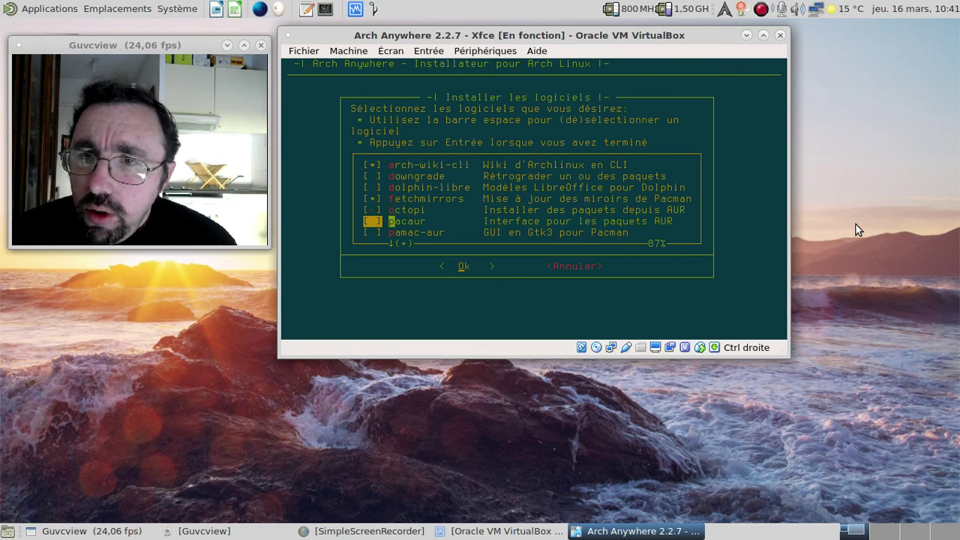
key("space")
key("Down")
key("space")
key("Down")
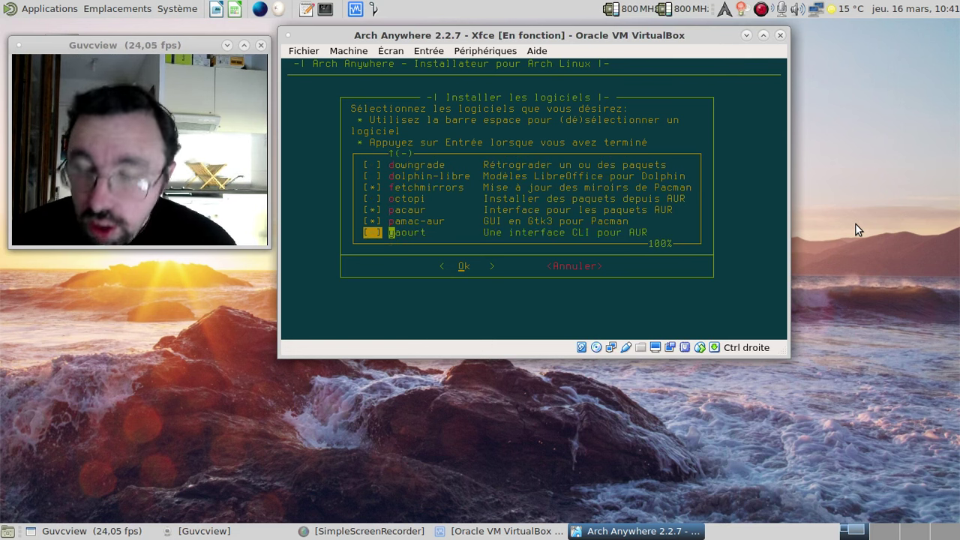
key("Return")
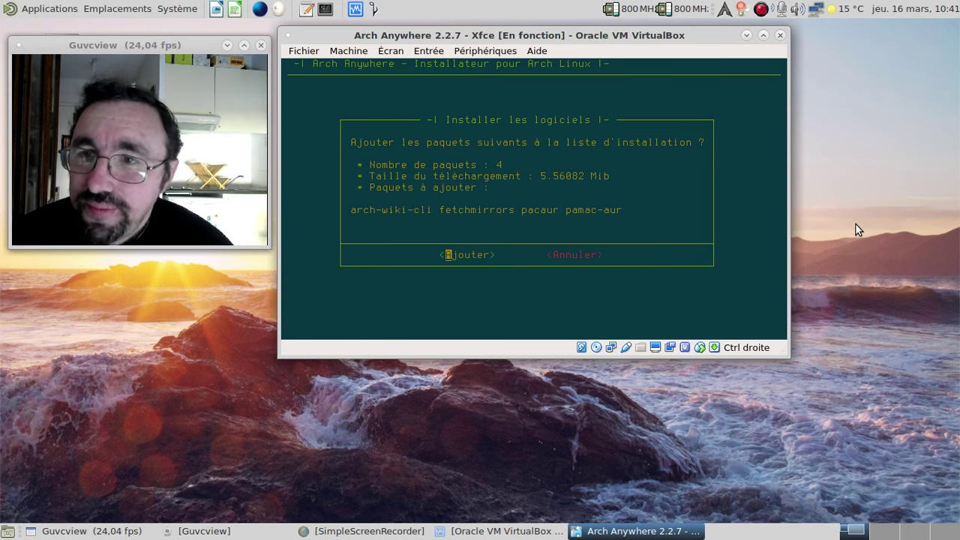
key("Return")
Queue audacious from the Audio category.
key("Down")
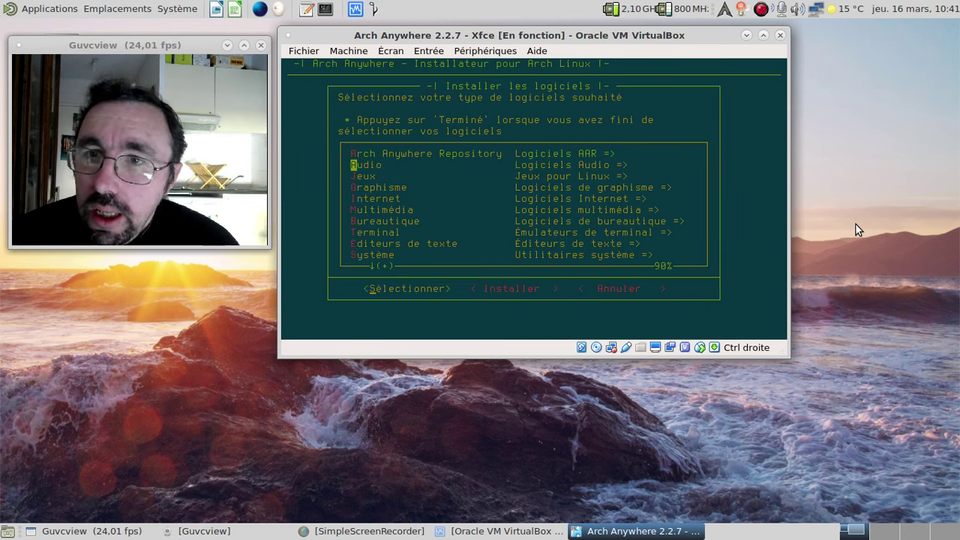
key("Return")
key("Down")
key("Down")
key("Down")
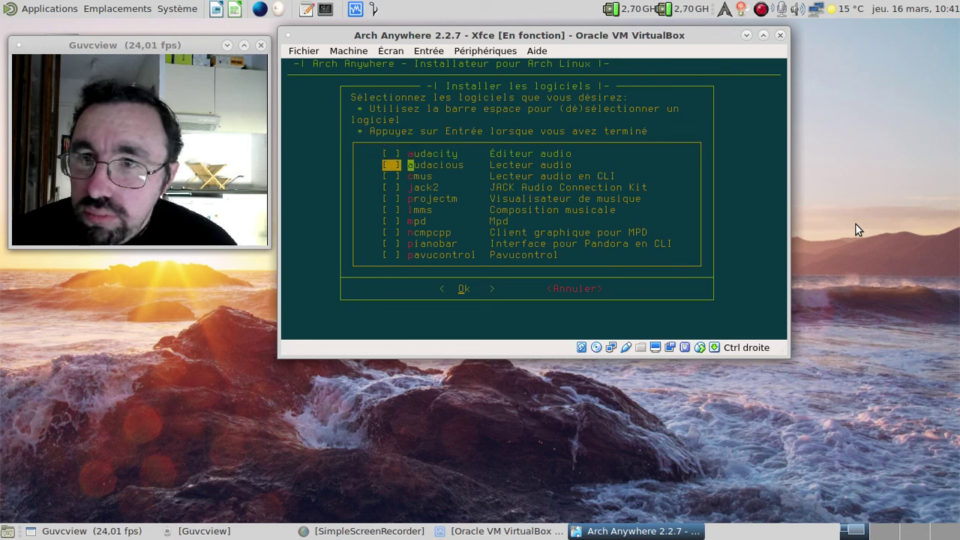
key("Up")
key("Up")
key("space")
key("Down")
key("Down")
key("Down")
key("Down")
key("Down")
key("Down")
key("Down")
key("Down")
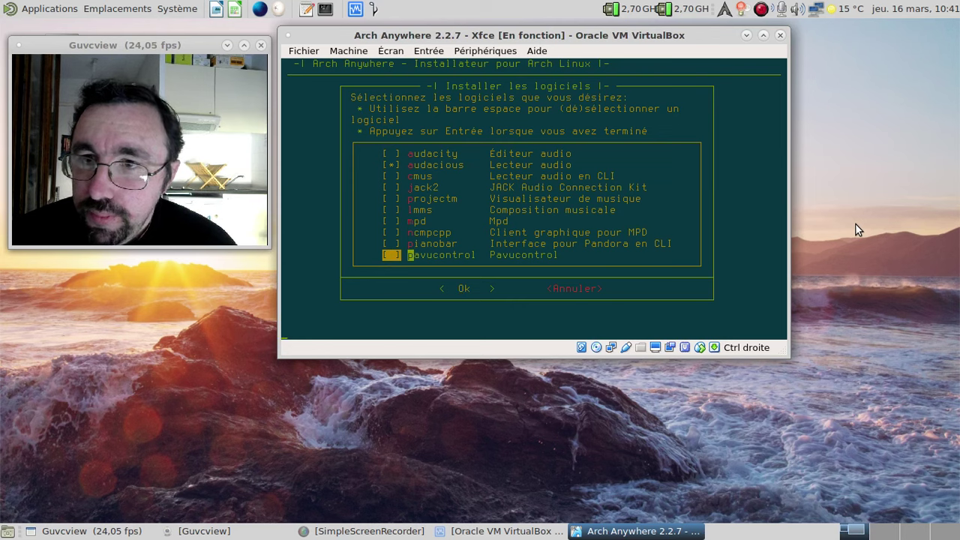
key("Return")
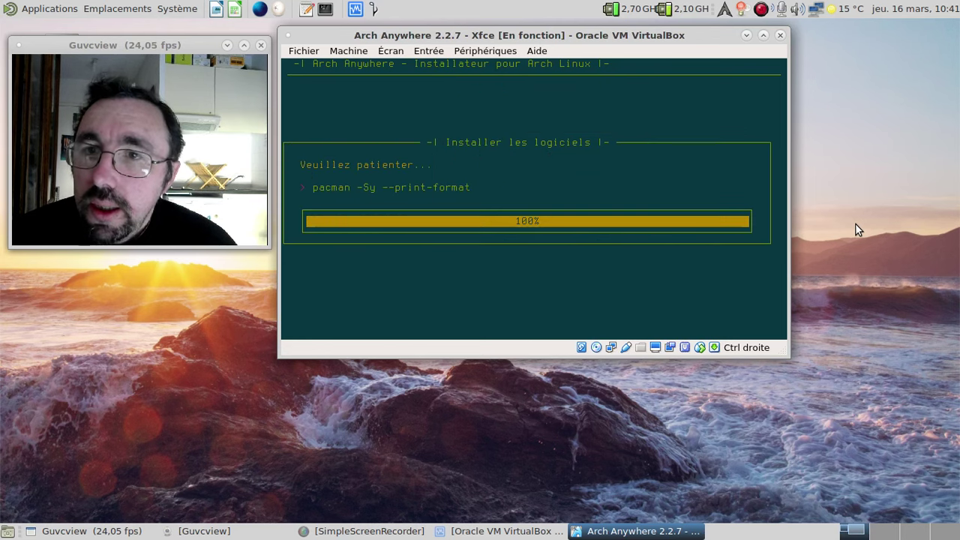
key("Return")
Skip the Jeux category and queue gimp (30.5996 MiB) from Graphisme.
key("Down")
key("Down")
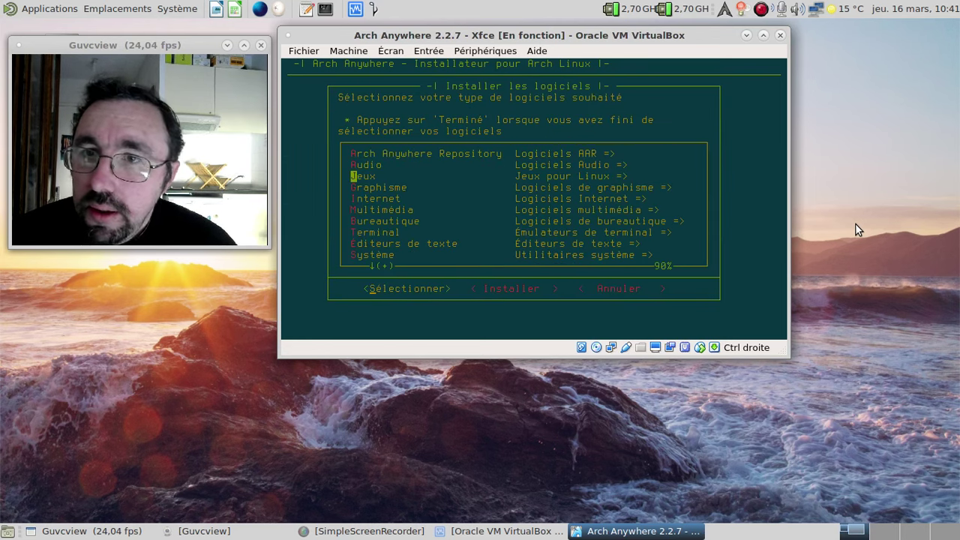
key("Return")
key("Tab")
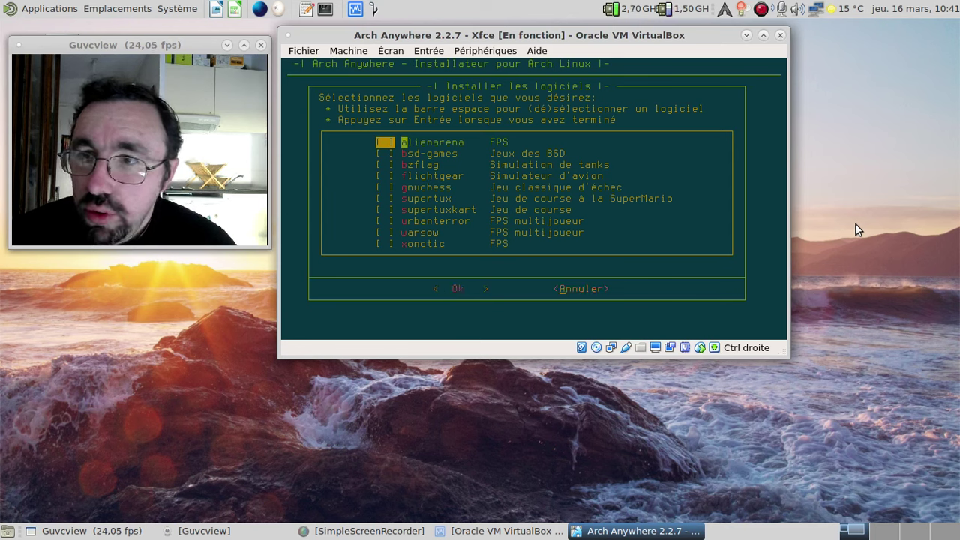
key("Return")
key("Down")
key("Down")
key("Down")
key("Return")
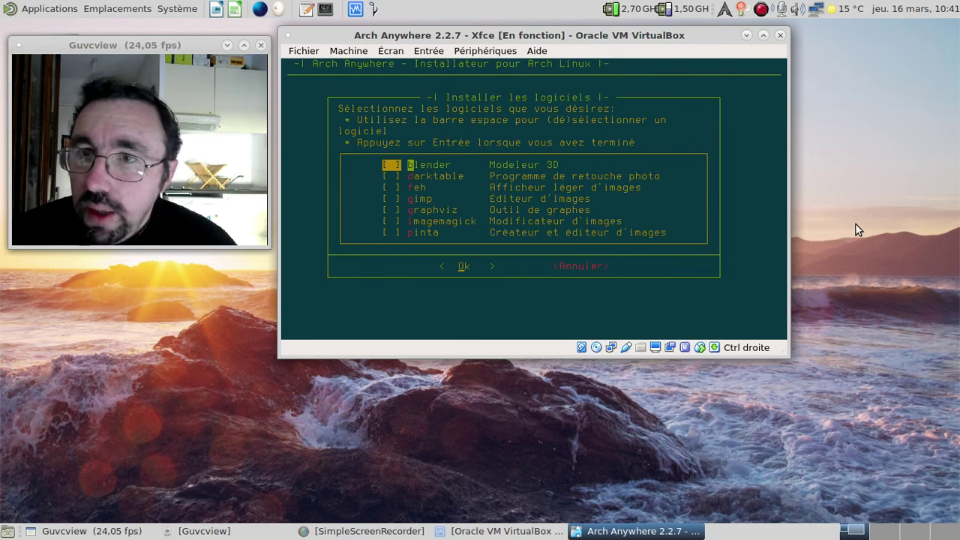
key("Down")
key("Down")
key("Down")
key("space")
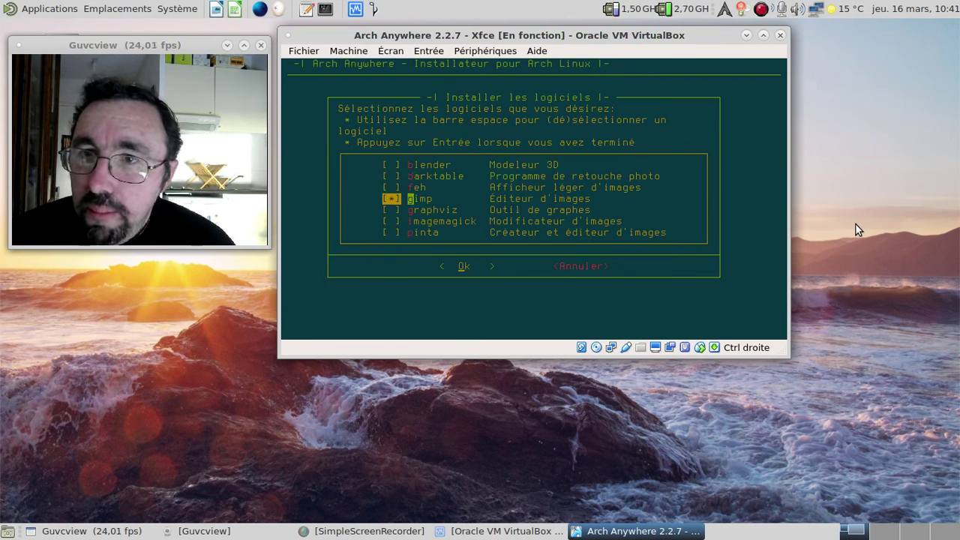
key("Return")
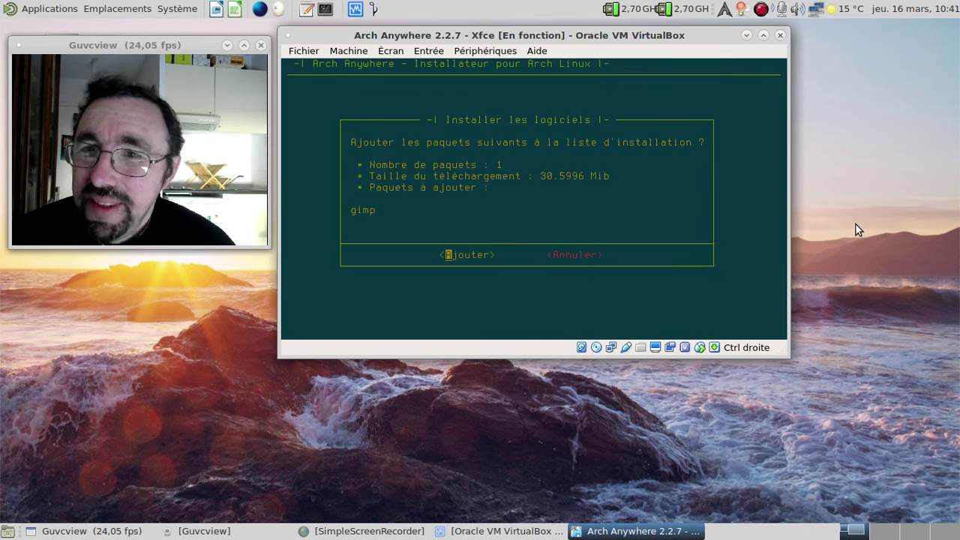
key("Return")
key("Down")
key("Down")
key("Down")
key("Down")
Mark Internet packages such as thunderbird and hexchat and add them to the list.
key("Return")
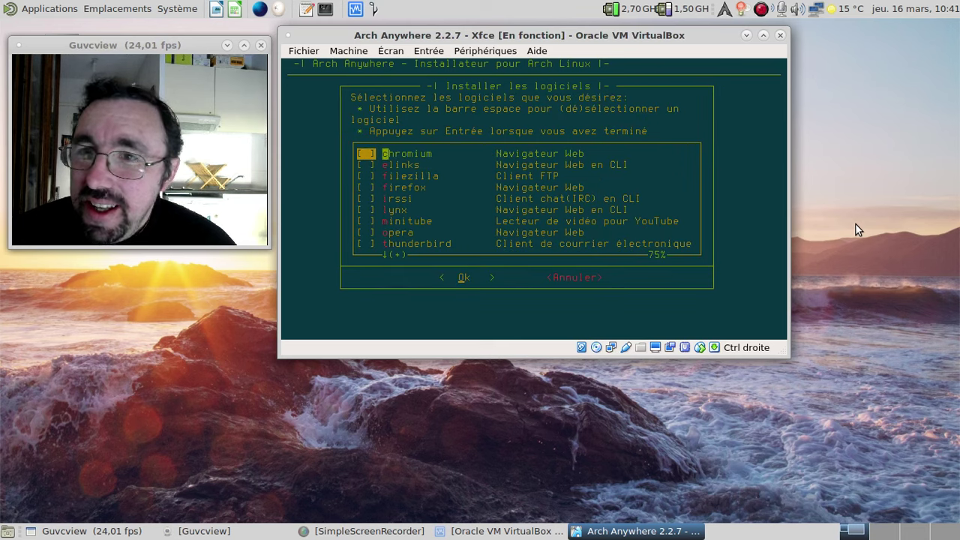
key("Down")
key("Down")
key("Down")
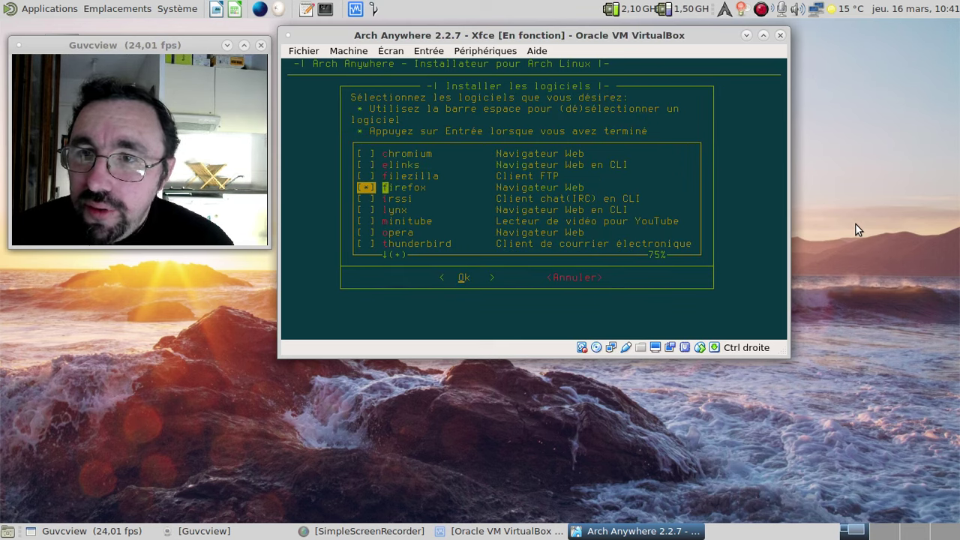
key("Down")
key("Down")
key("Down")
key("Down")
key("Down")
key("space")
key("Down")
key("Down")
key("Down")
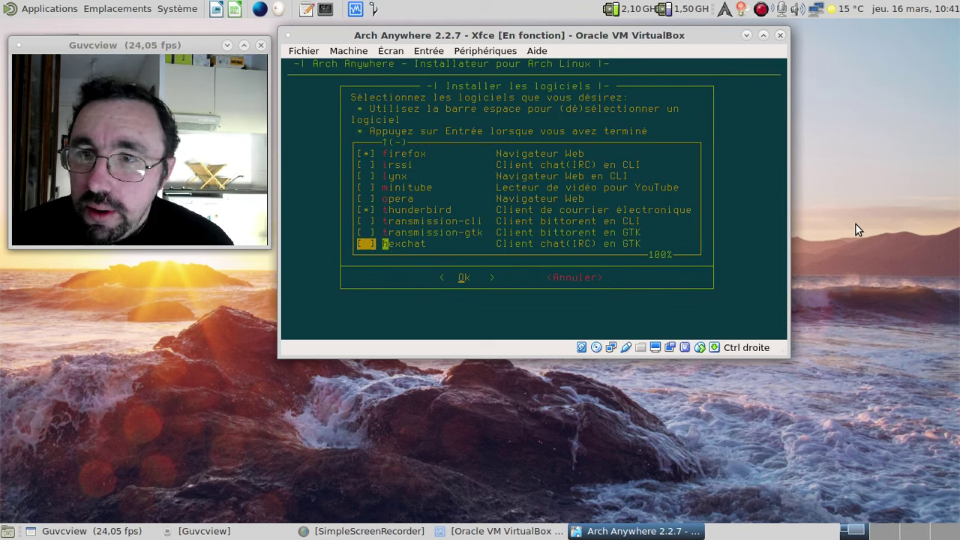
key("Up")
key("space")
key("Down")
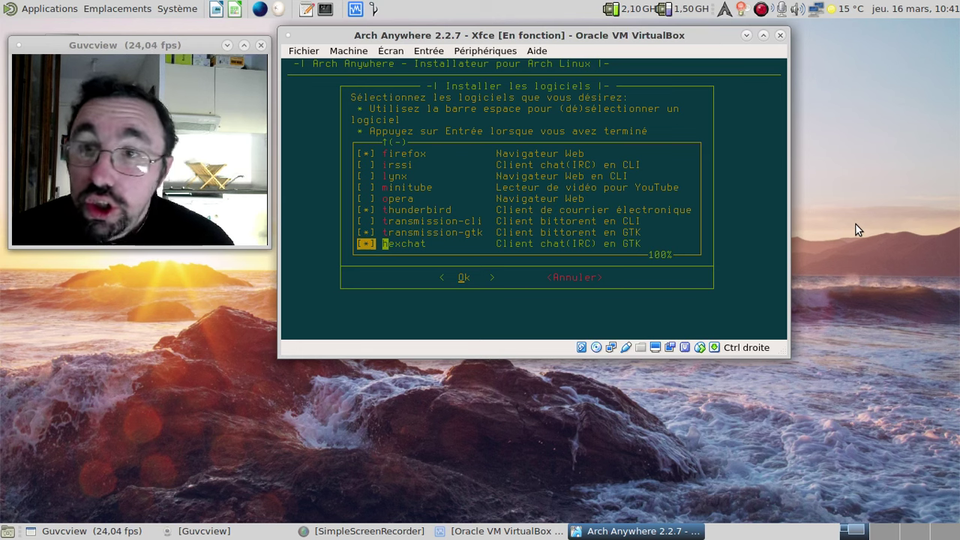
key("Return")
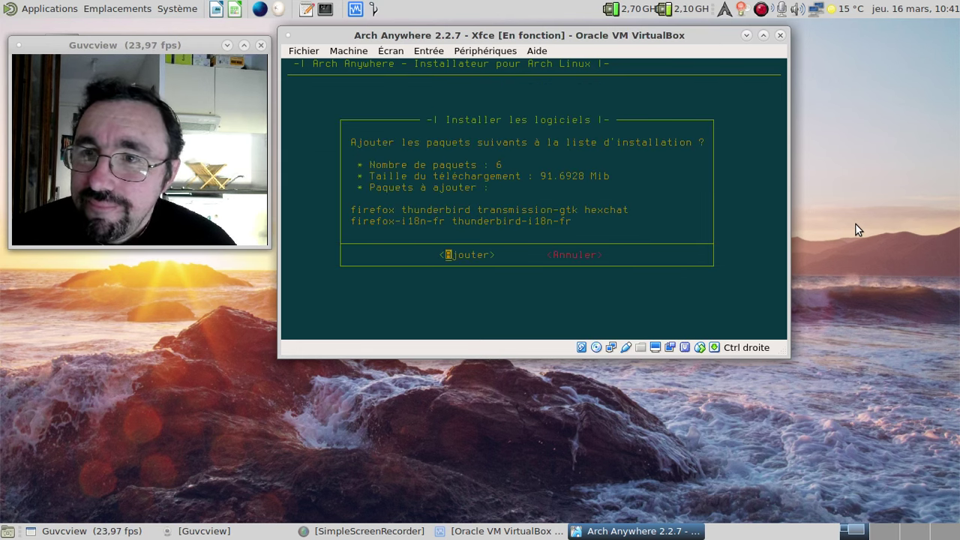
key("Return")
Add libreoffice-fresh from the Bureautique category to the install list.
key("Down")
key("Down")
key("Down")
key("Down")
key("Down")
key("Down")
key("Return")
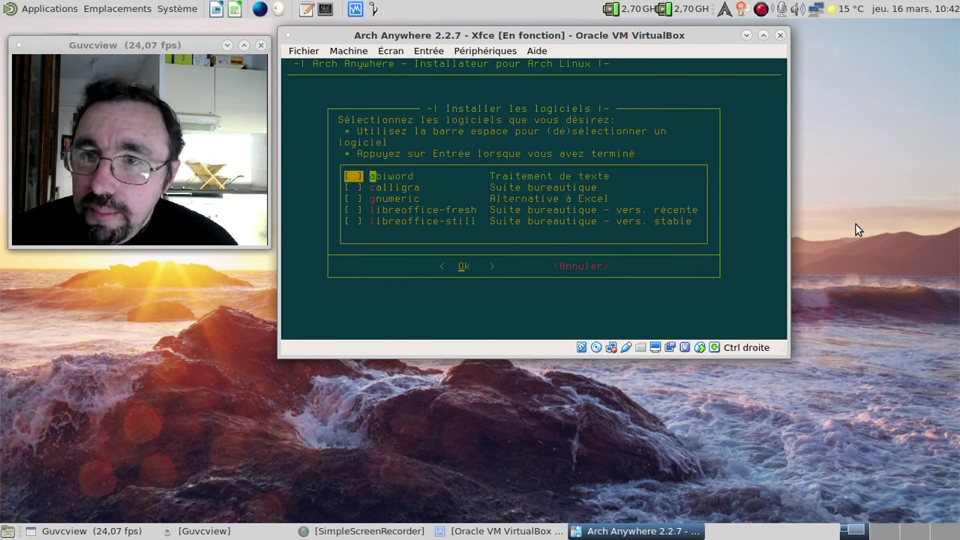
key("Down")
key("Down")
key("Down")
key("space")
key("Return")
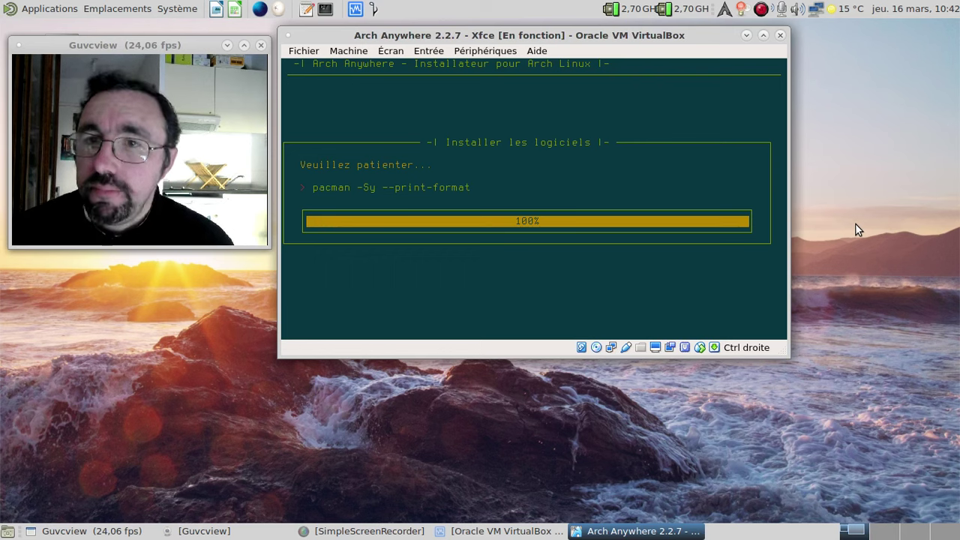
key("Return")
Check emacs and vim in the text editors list and confirm.
key("Down")
key("Down")
key("Down")
key("Down")
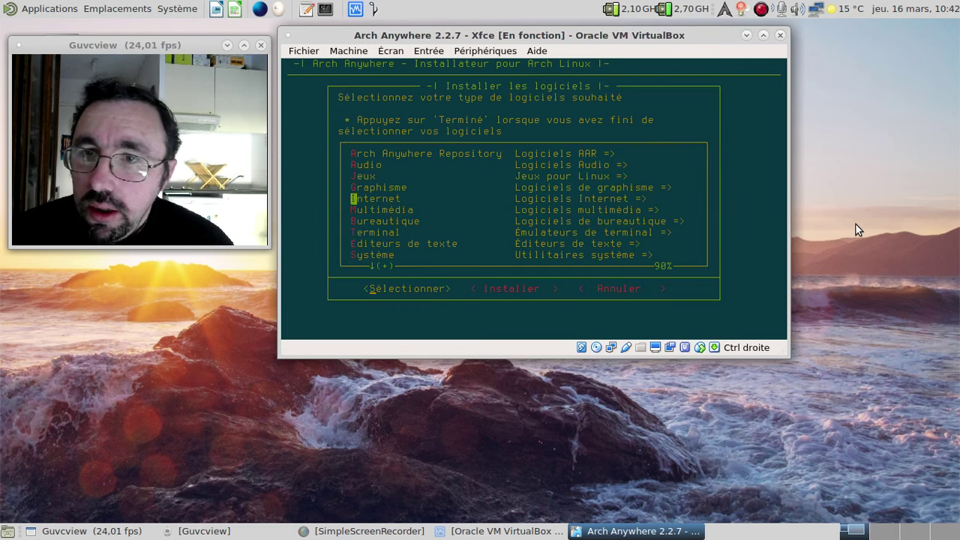
key("Down")
key("Down")
key("Down")
key("Down")
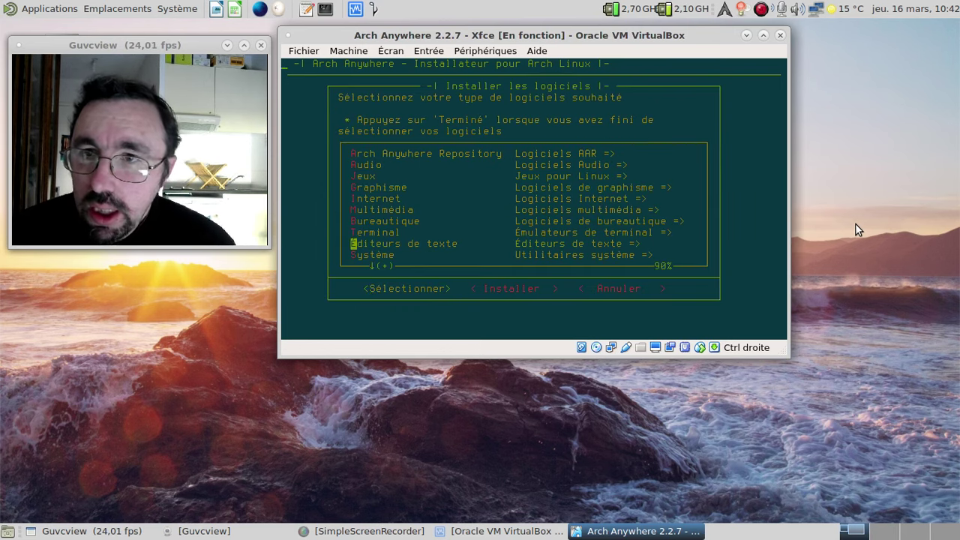
key("Return")
key("Down")
key("Down")
key("Down")
key("Down")
key("Up")
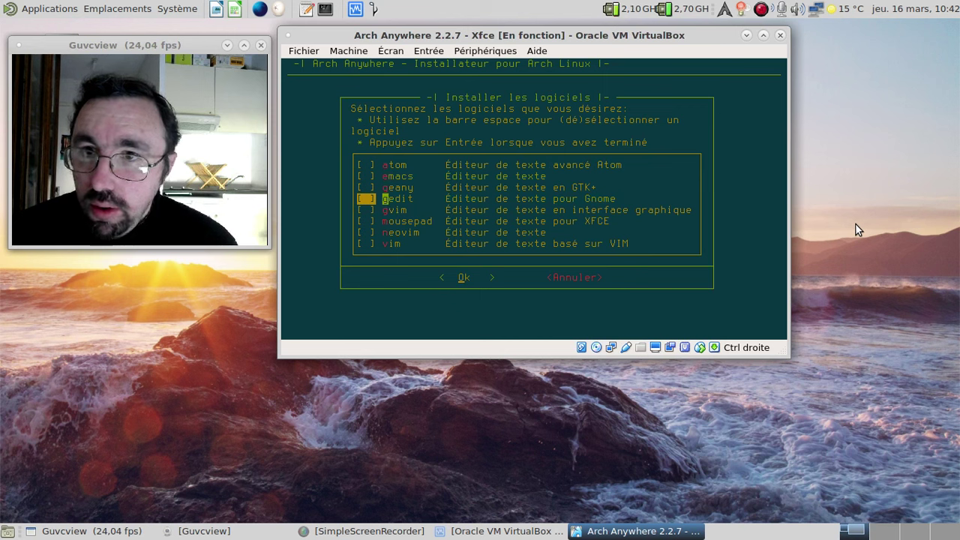
key("Up")
key("Up")
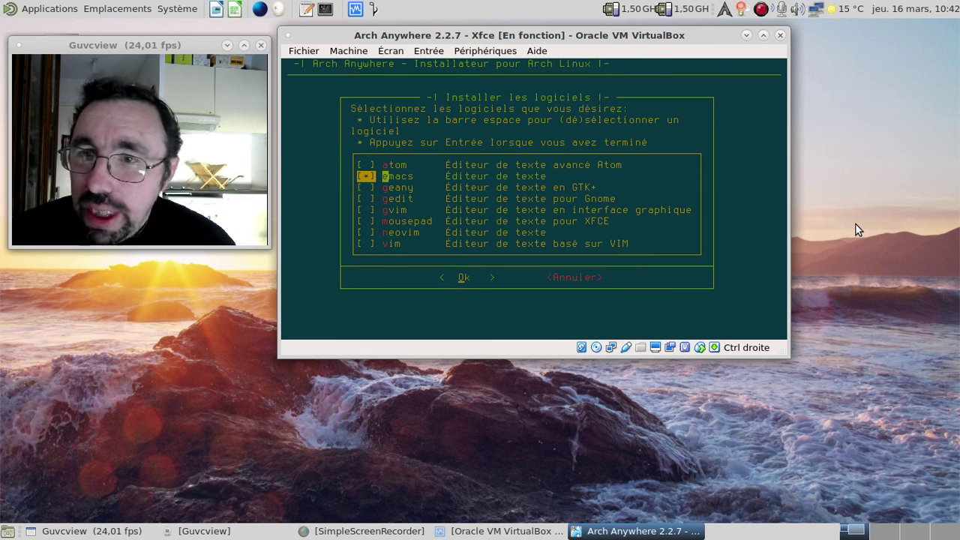
key("Down")
key("Down")
key("Down")
key("Down")
key("Down")
key("Down")
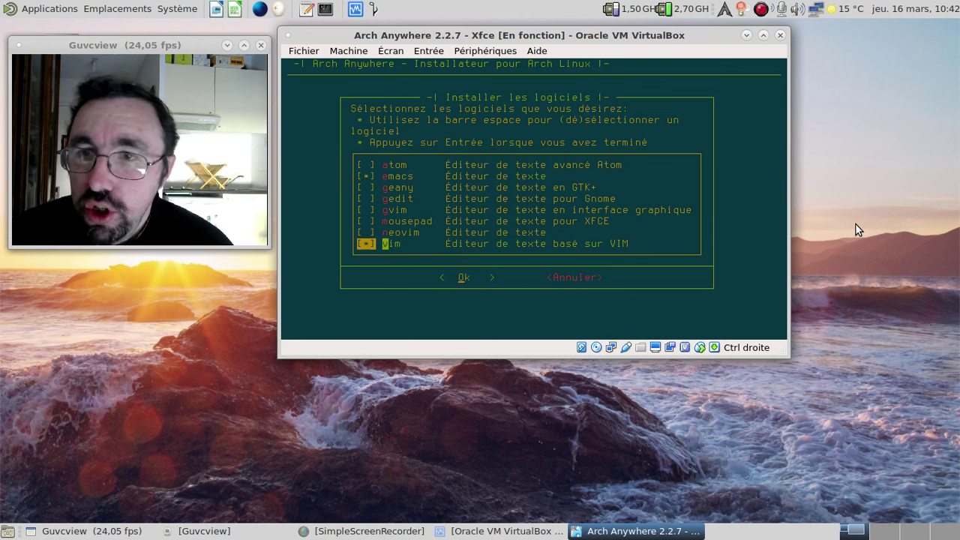
key("Return")
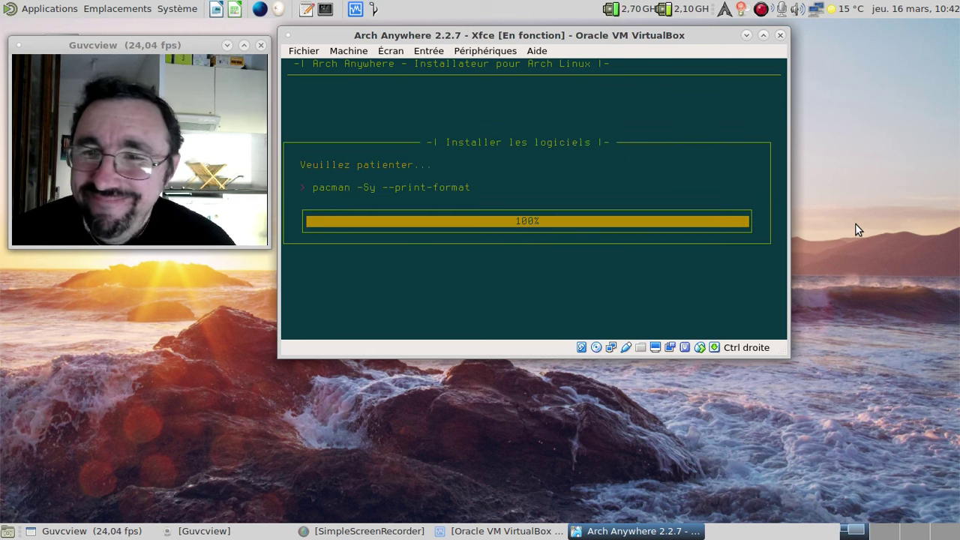
Add the editors, then check gparted and screenfetch in the Système list.
key("Return")
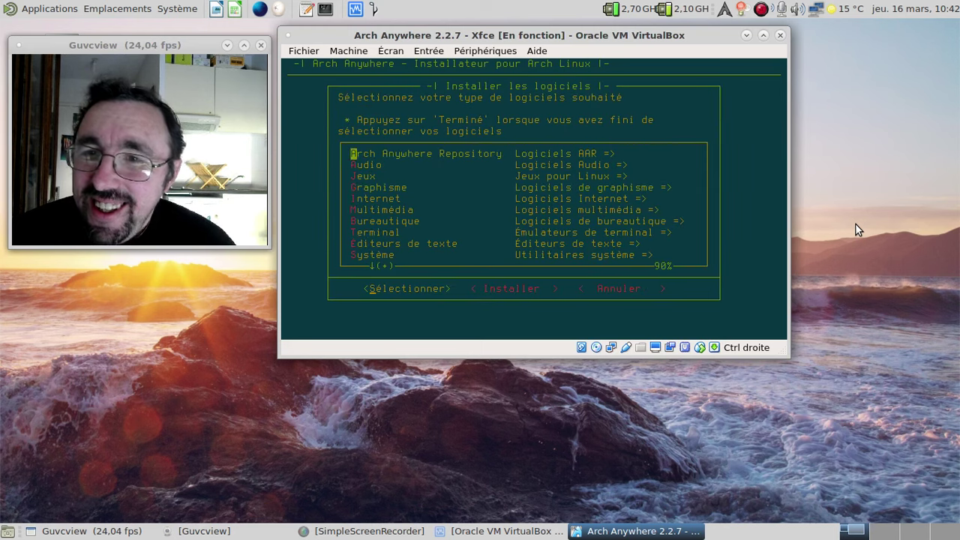
key("Down")
key("Down")
key("Down")
key("Down")
key("Down")
key("Down")
key("Down")
key("Down")
key("Down")
key("Return")
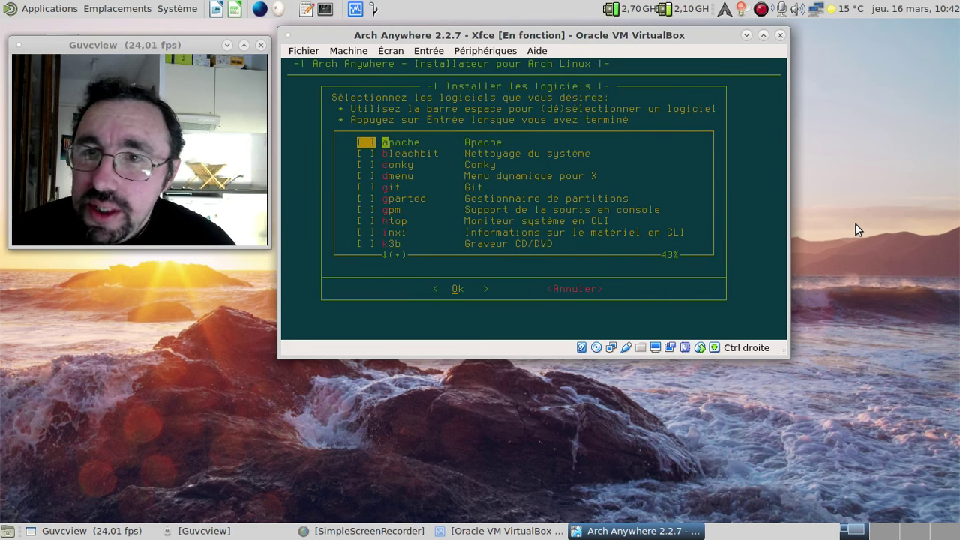
key("Down")
key("Down")
key("Down")
key("Down")
key("Down")
key("space")
key("Down")
key("Down")
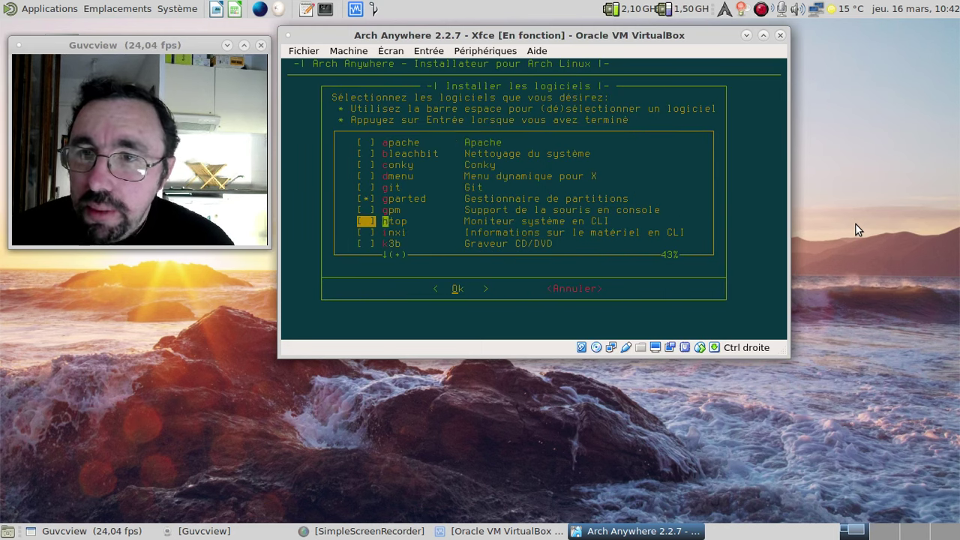
key("Down")
key("Down")
key("Down")
key("Down")
key("Down")
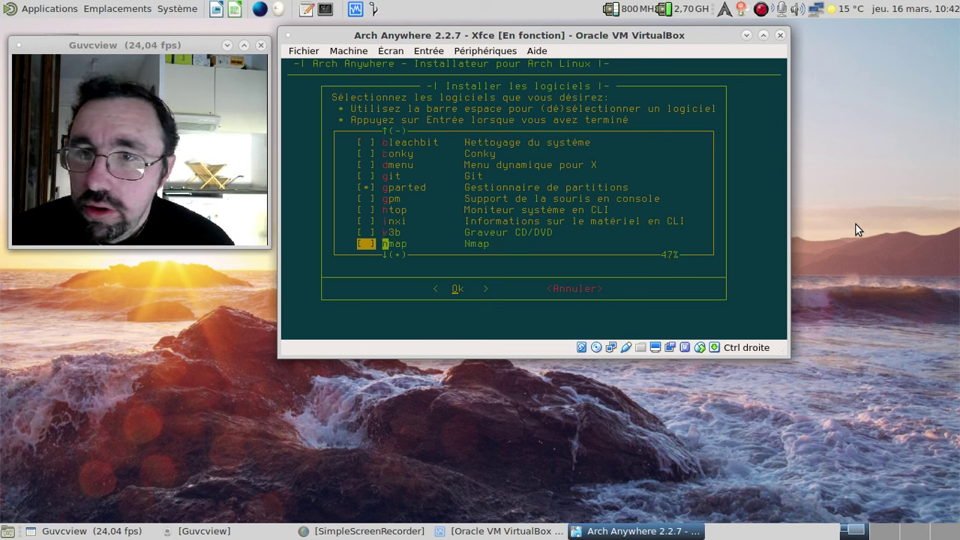
key("Down")
key("Down")
key("Down")
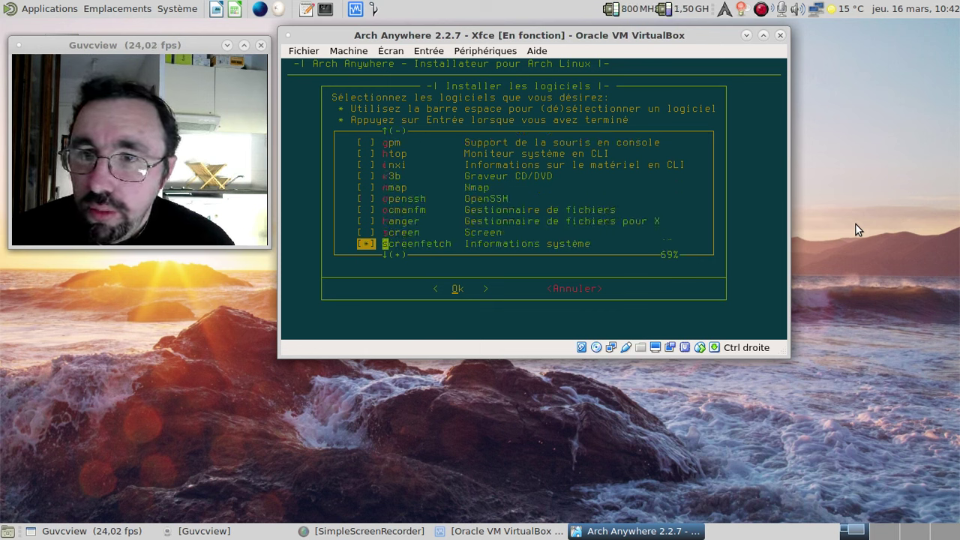
key("space")
key("Down")
Check wget and ufw, add them, and finish to see the 20-package, 330.127 MiB summary.
key("Down")
key("Down")
key("Down")
key("Down")
key("space")
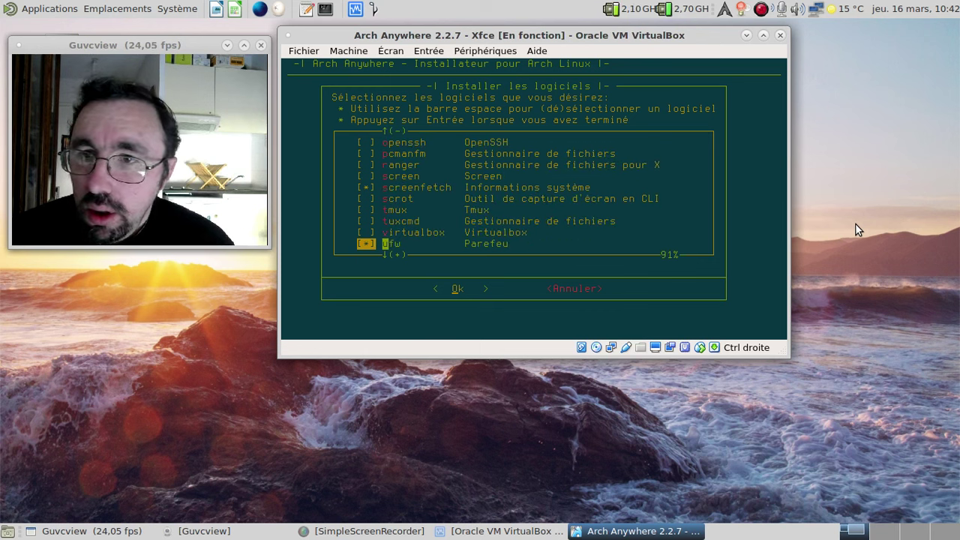
key("Down")
key("space")
key("Down")
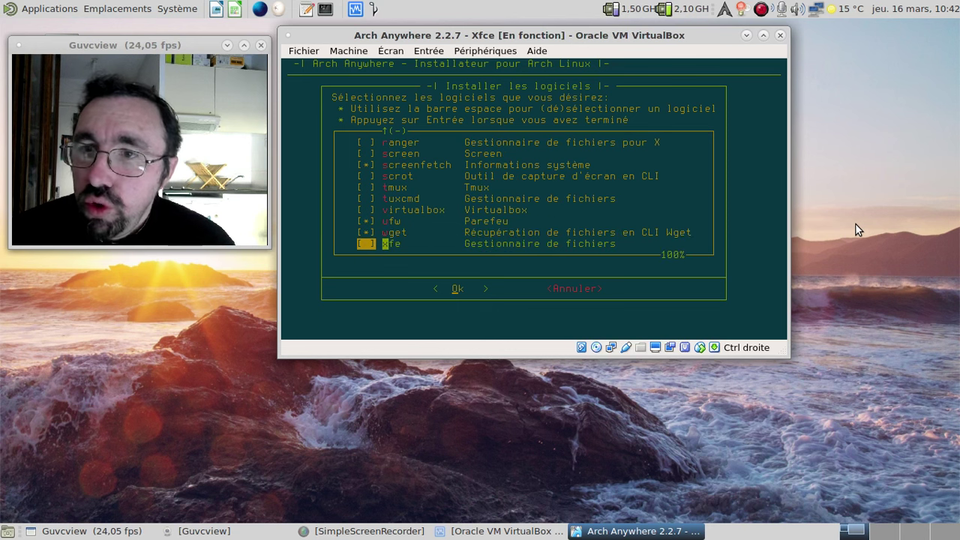
key("Return")
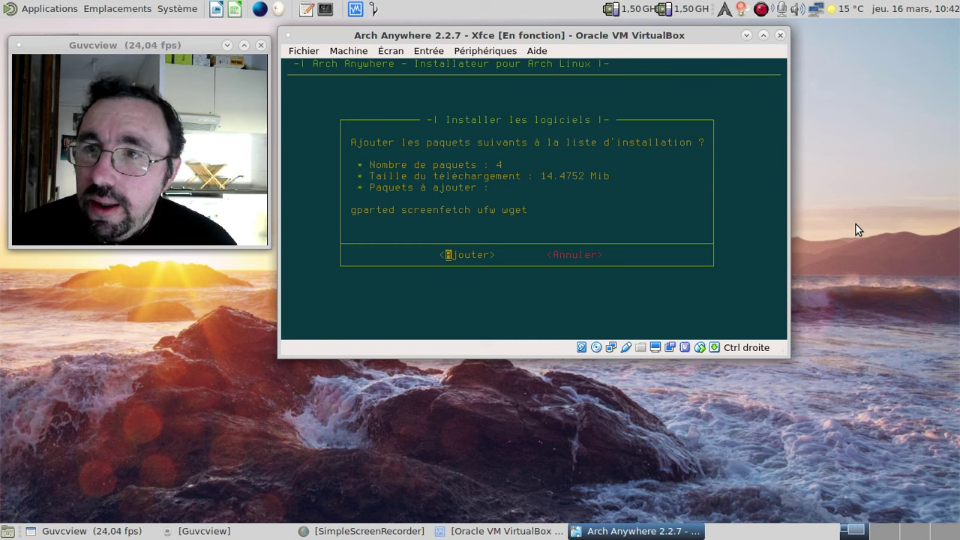
key("Return")
key("End")
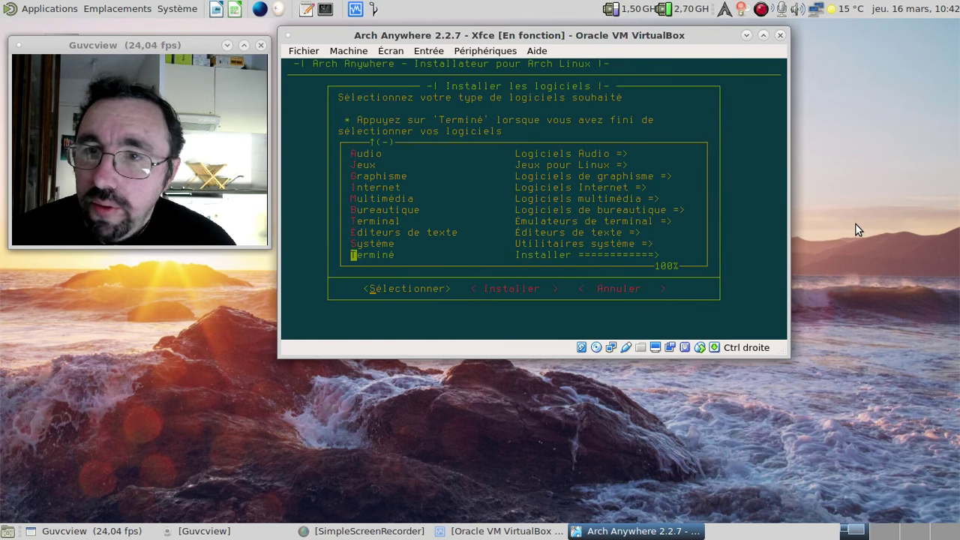
key("Return")
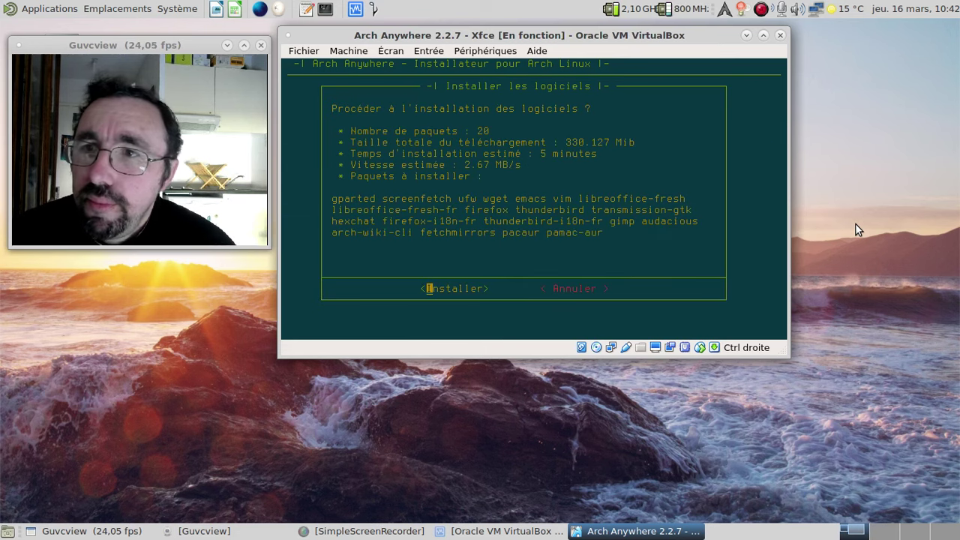
Start installing the 20 selected packages and save the screen recording so far.
key("Return")
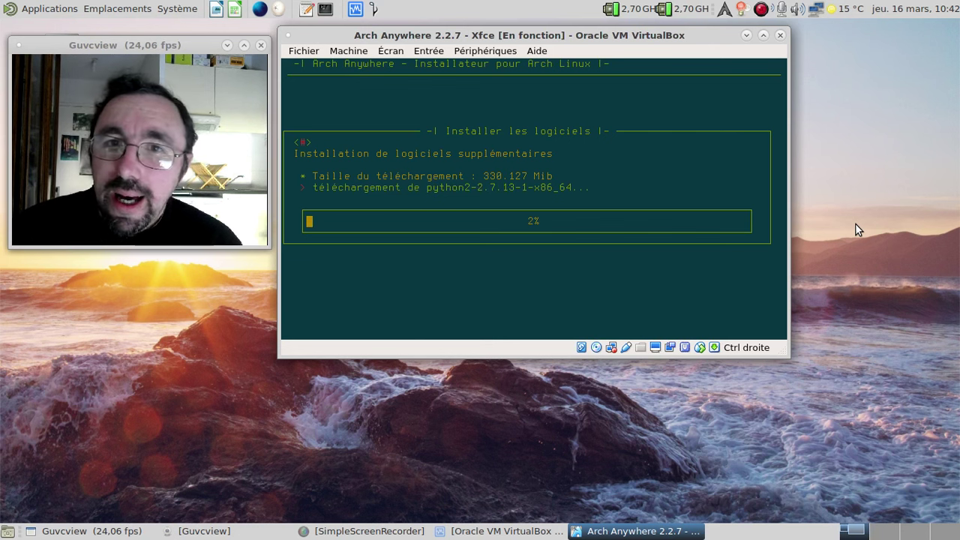
left_click(761, 9)
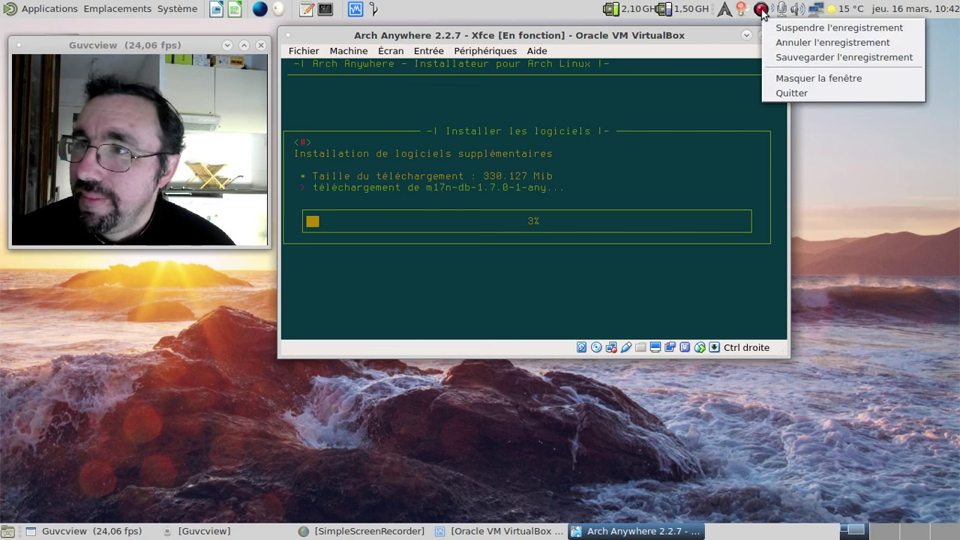
left_click(790, 57)
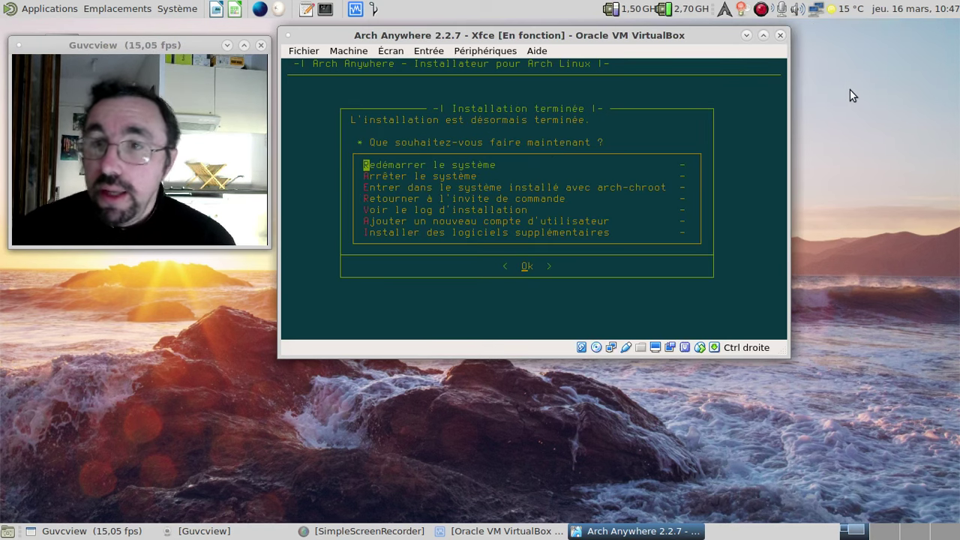
View and close the installation log, then reboot to the GRUB menu.
key("Down")
key("Down")
key("Down")
key("Down")
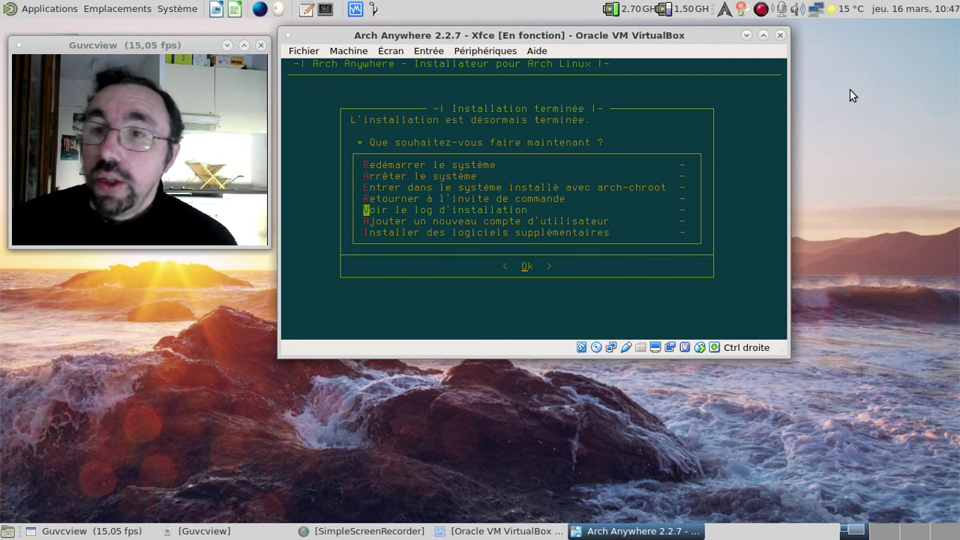
key("Return")
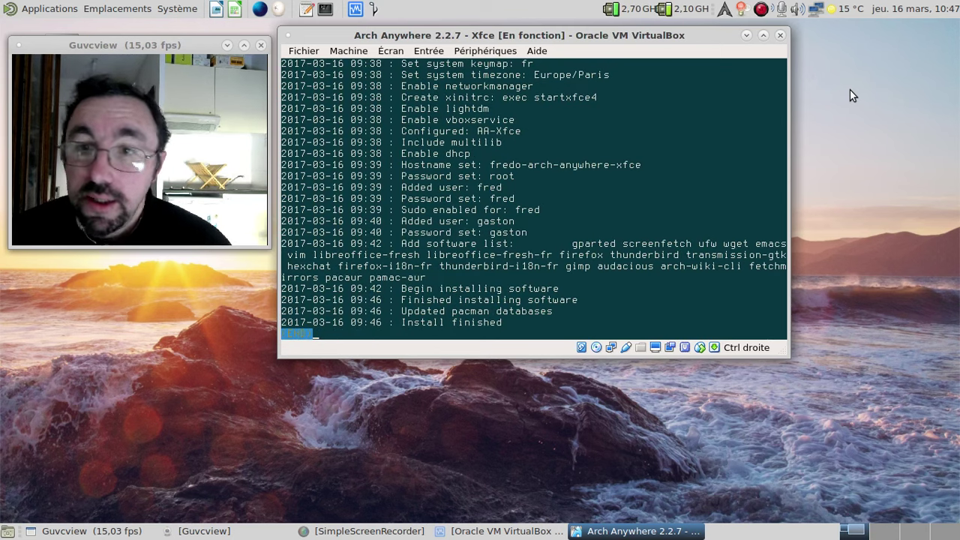
key("q")
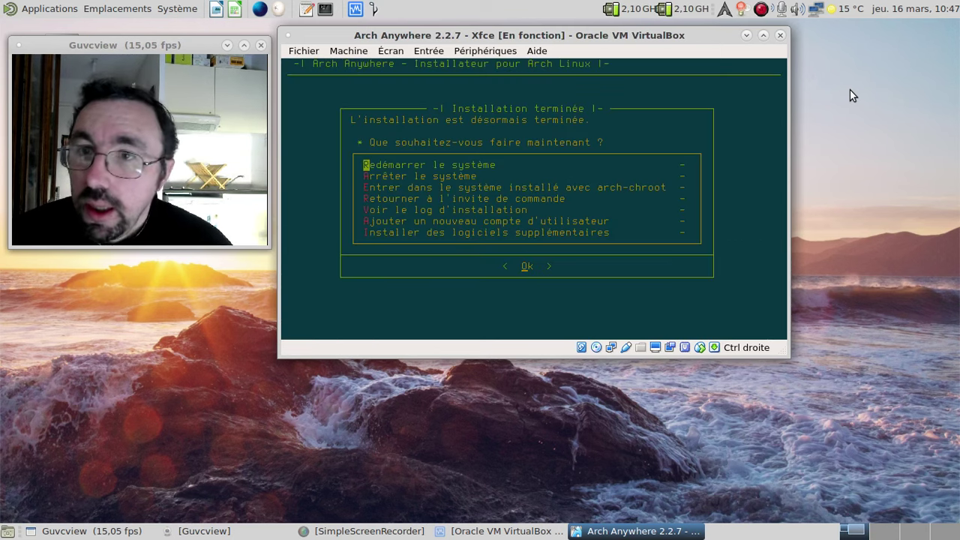
key("Return")
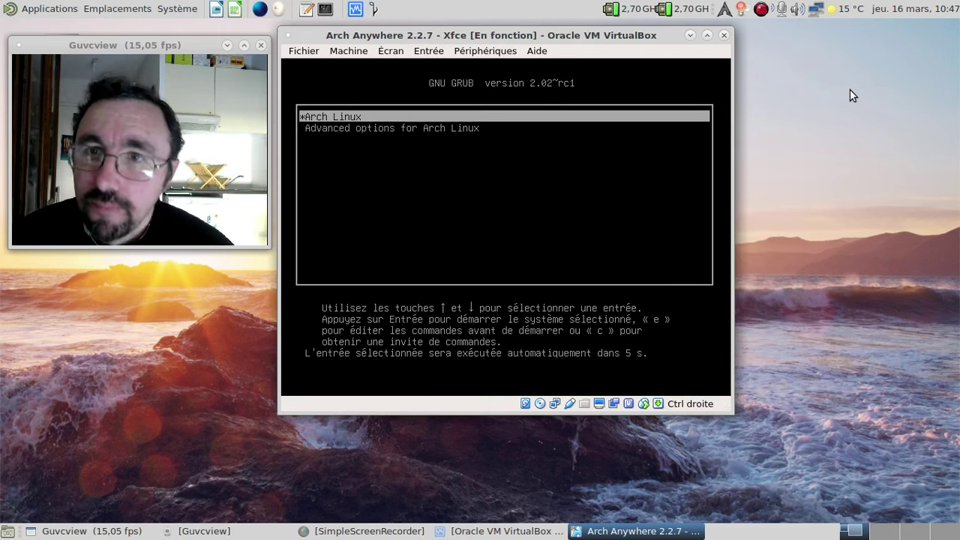
Boot the Arch Linux GRUB entry and switch the VM window to full-screen.
key("Return")
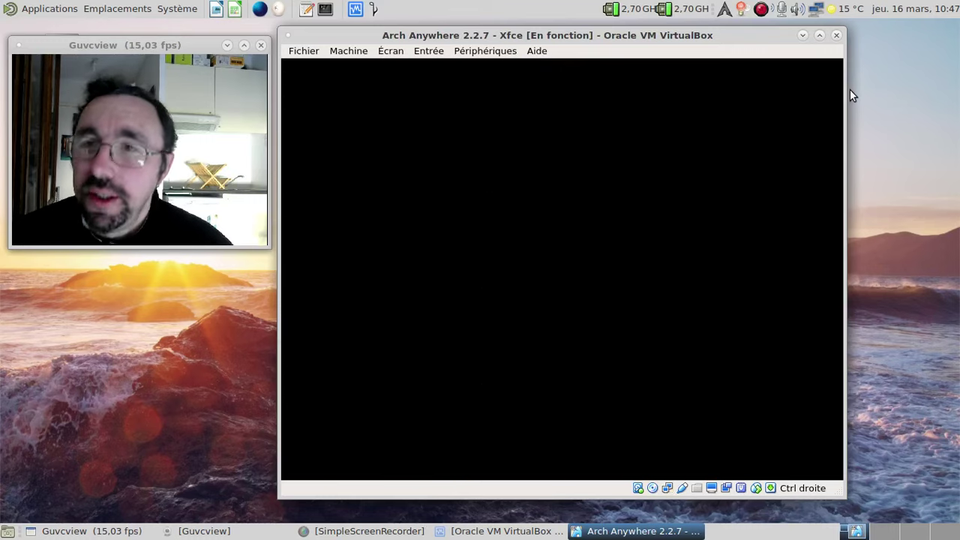
key("Control_R+f")
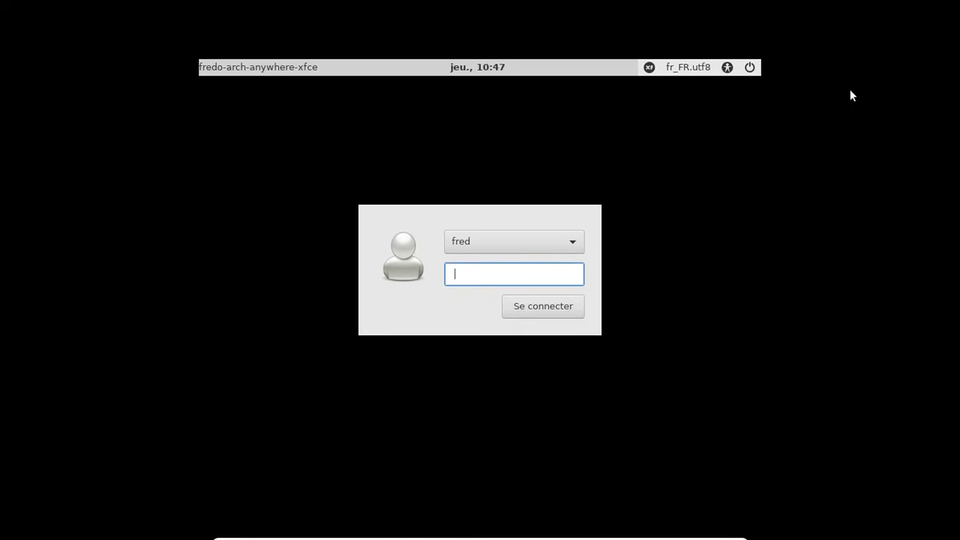
Keep the first account selected and try logging in with its password three times.
left_click(582, 241)
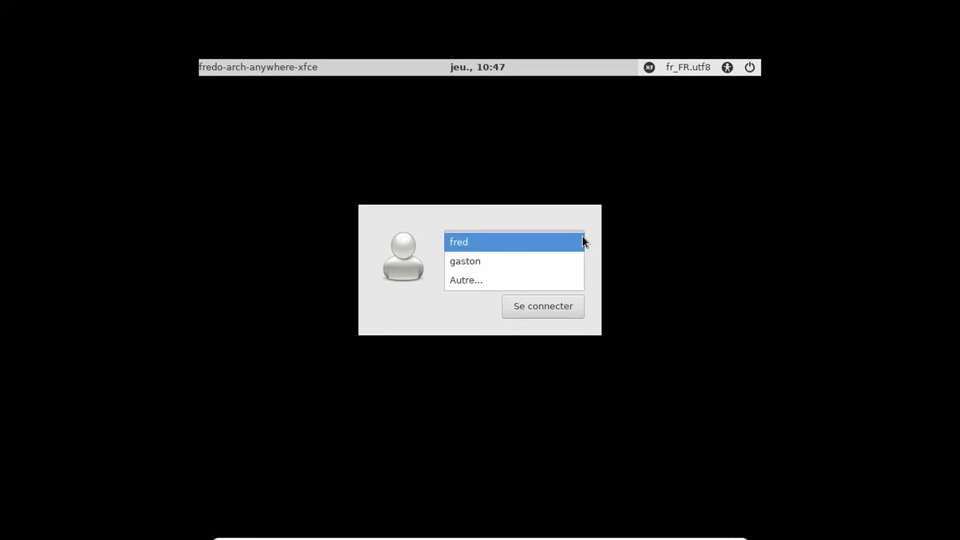
left_click(581, 240)
left_click(532, 274)
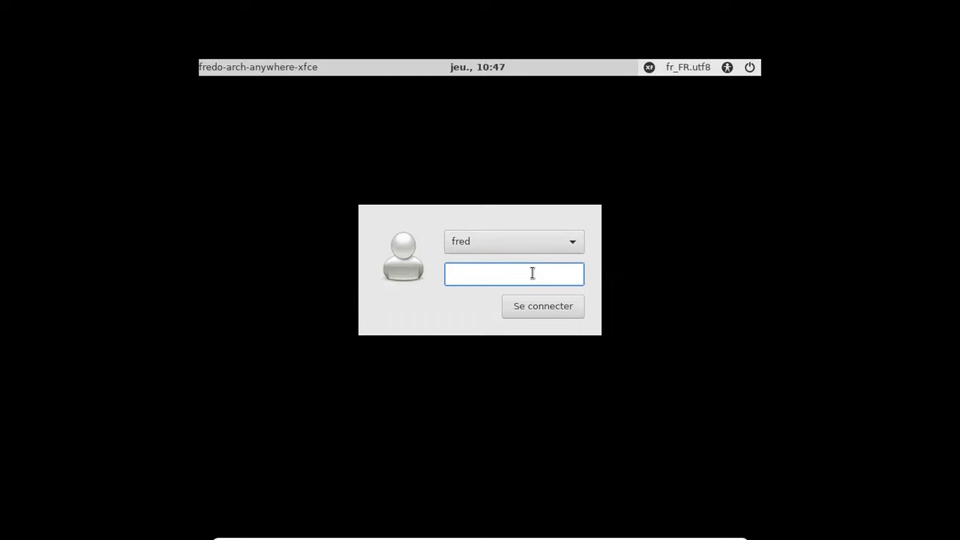
type("••••••••")
key("Return")
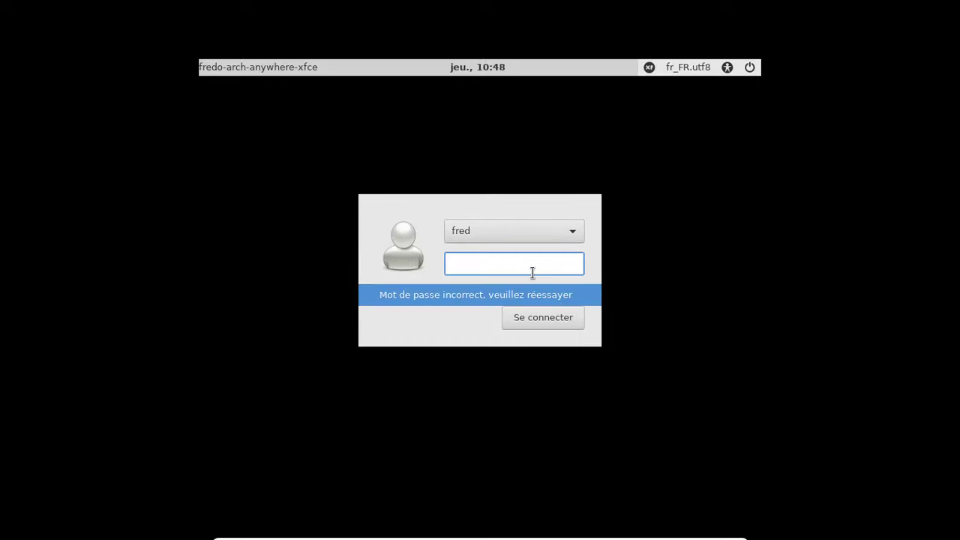
type("••••••••")
key("Return")
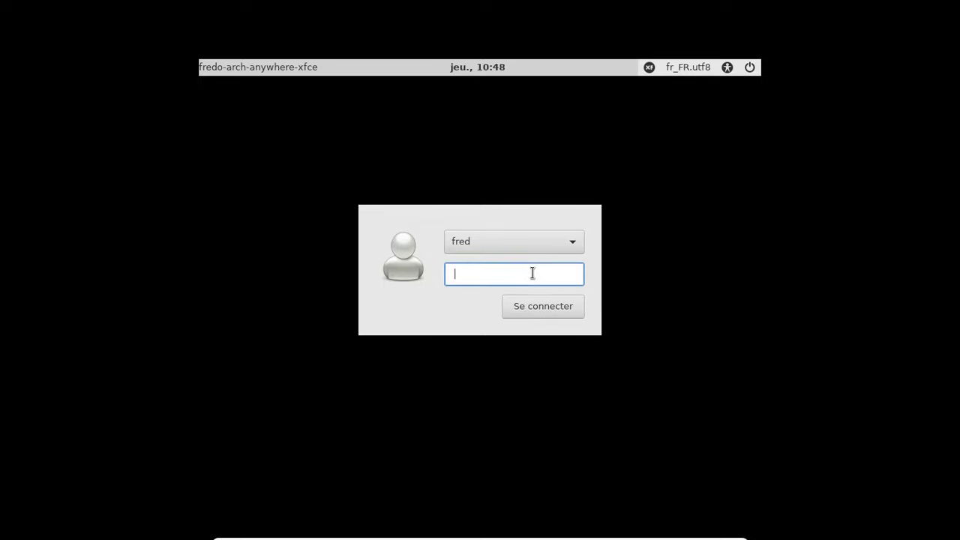
type("••••••••")
key("Return")
type("••••••••")
Retry with a corrected password, then pick the second user in the LightDM dropdown.
key("BackSpace")
key("BackSpace")
key("BackSpace")
key("BackSpace")
key("BackSpace")
key("BackSpace")
type("****")
key("Return")
left_click(519, 244)
left_click(509, 260)
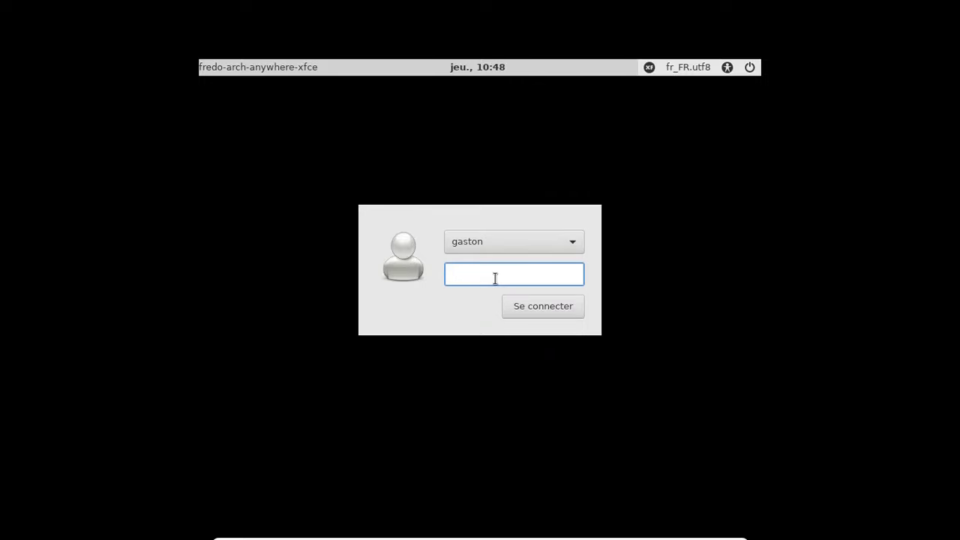
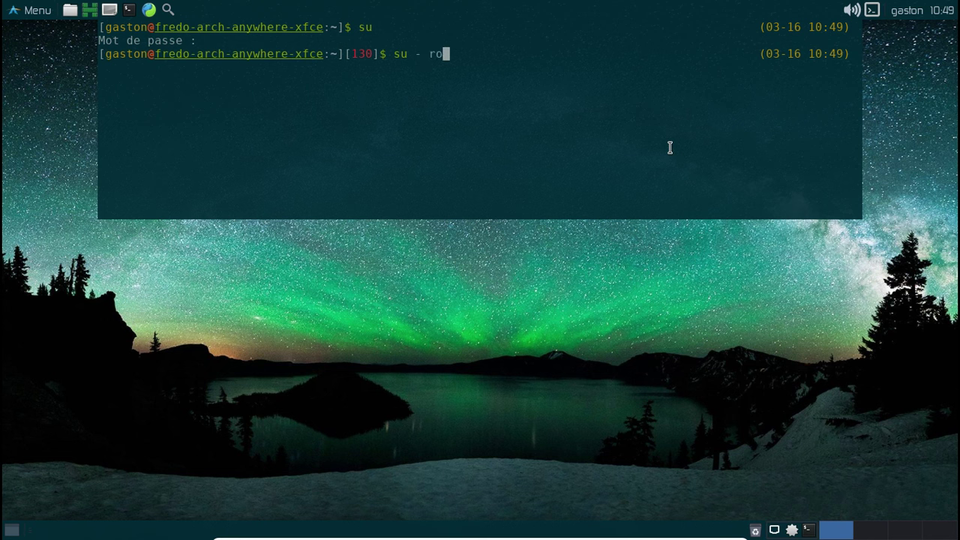
Attempt su - root with the root password, get 'Échec d'authentification', then exit the terminal.
key("Return")
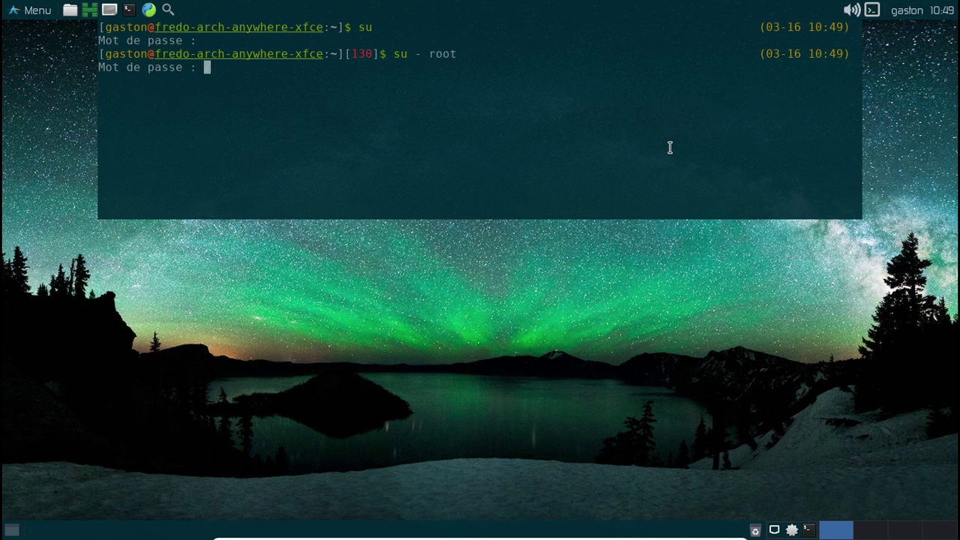
key("Return")
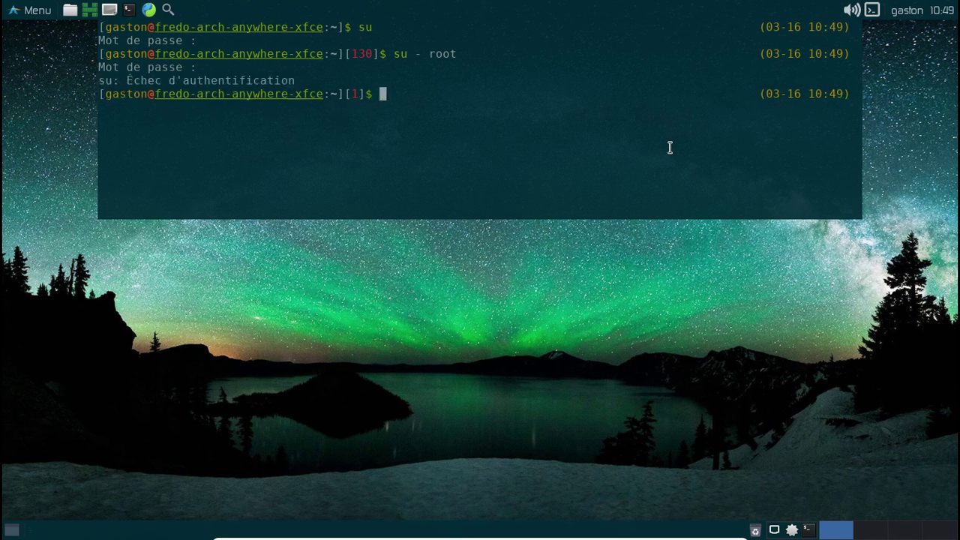
type("exit")
key("Return")
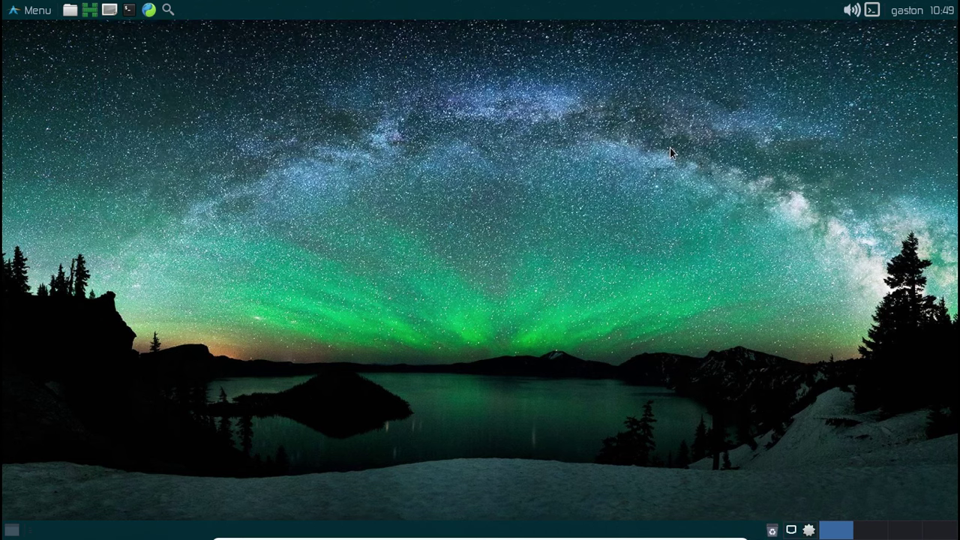
Launch Firefox from the Whisker Menu's Internet category, after browsing Multimédia.
left_click(33, 10)
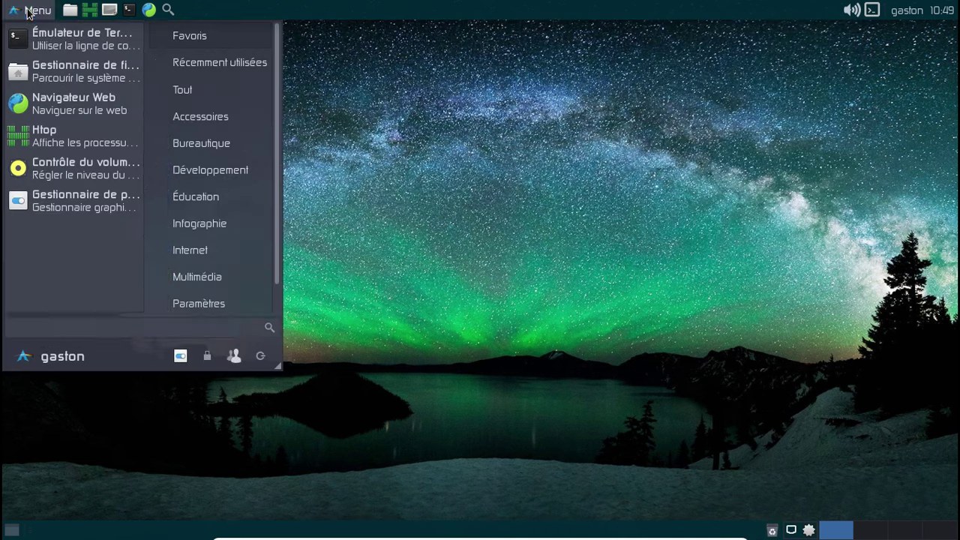
left_click(34, 11)
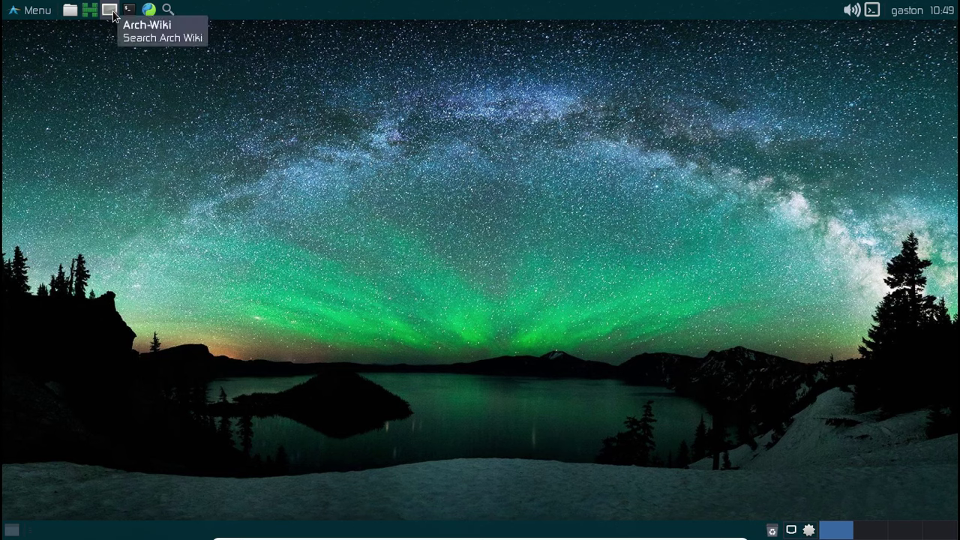
left_click(36, 12)
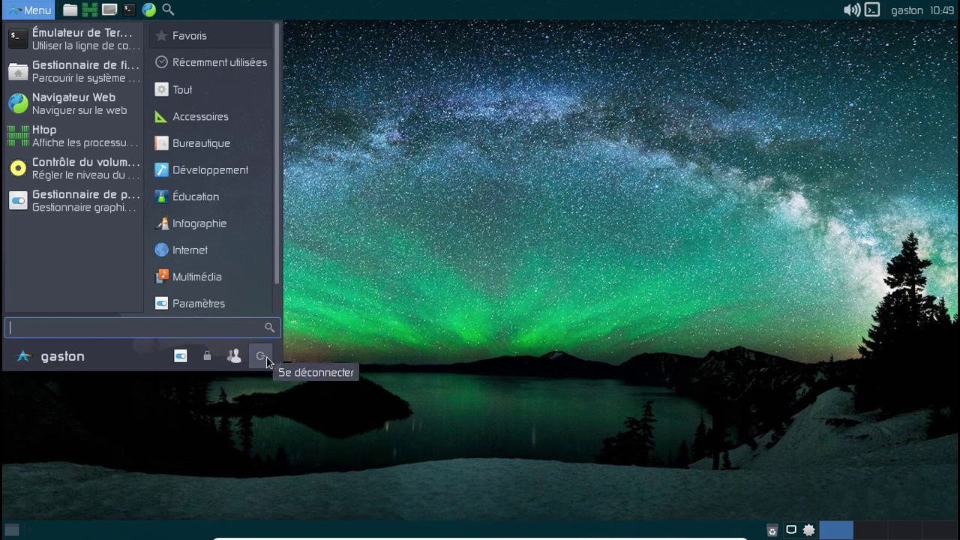
left_click(217, 277)
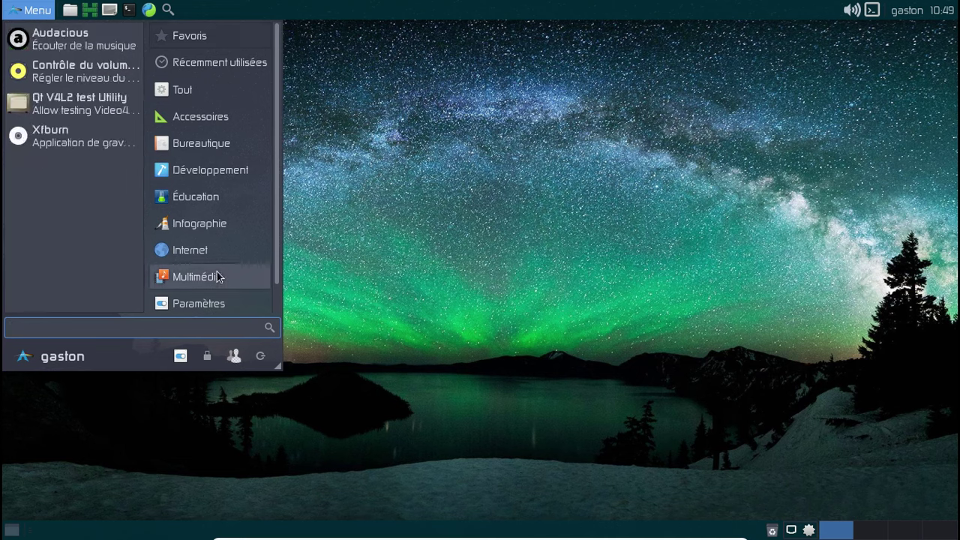
left_click(217, 254)
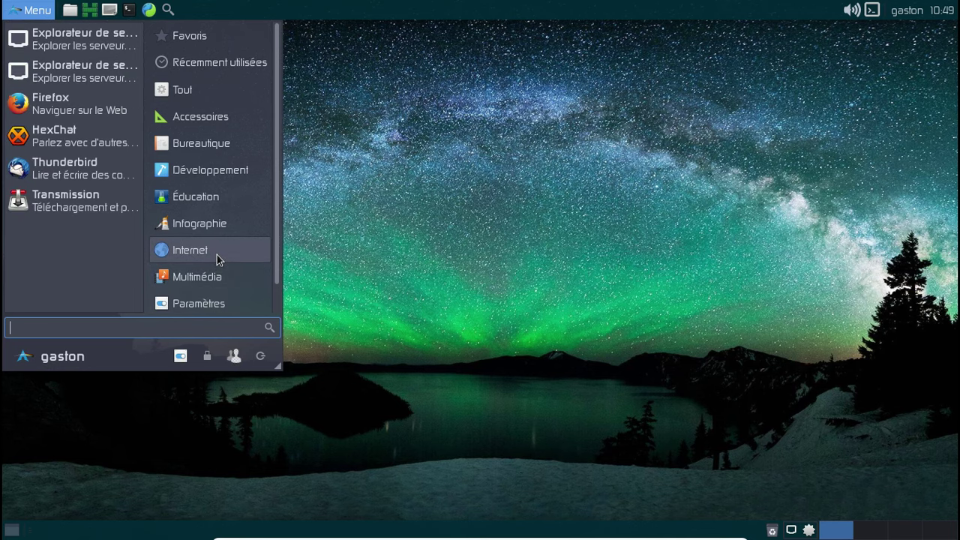
left_click(103, 101)
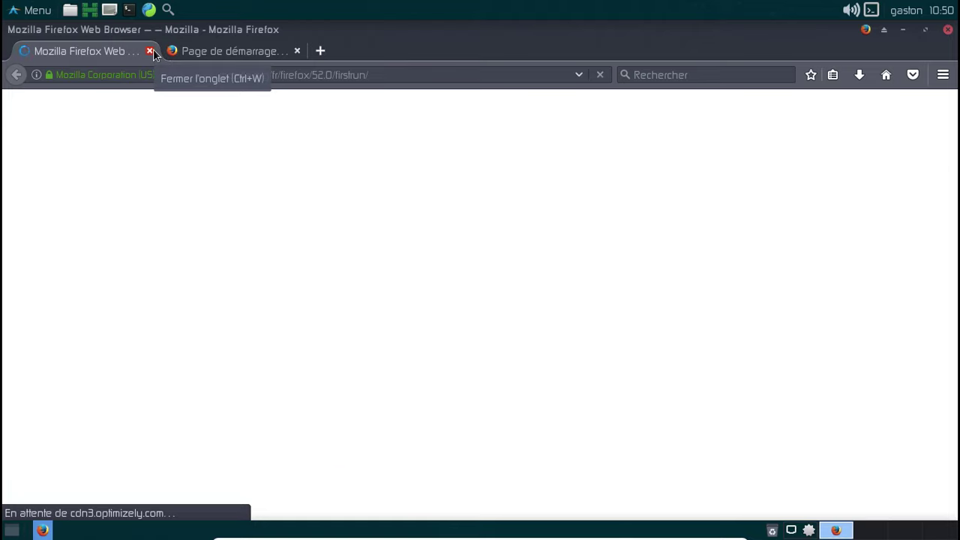
Close the first-run tab and view the About Firefox version information.
left_click(151, 50)
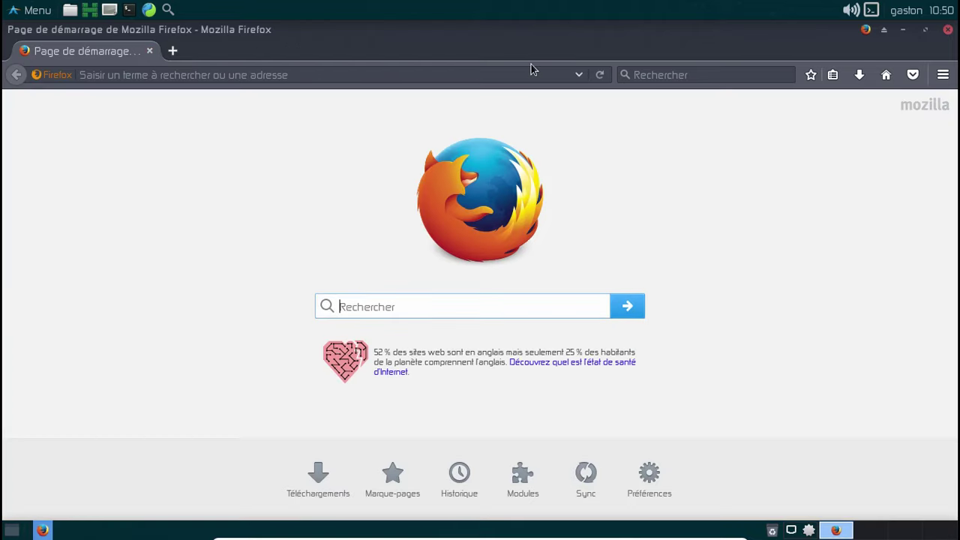
left_click(943, 75)
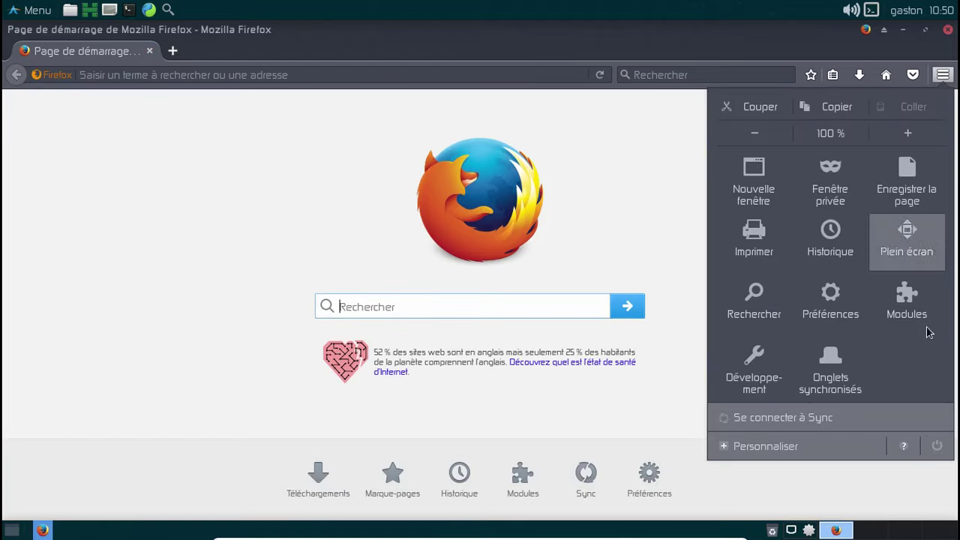
left_click(903, 443)
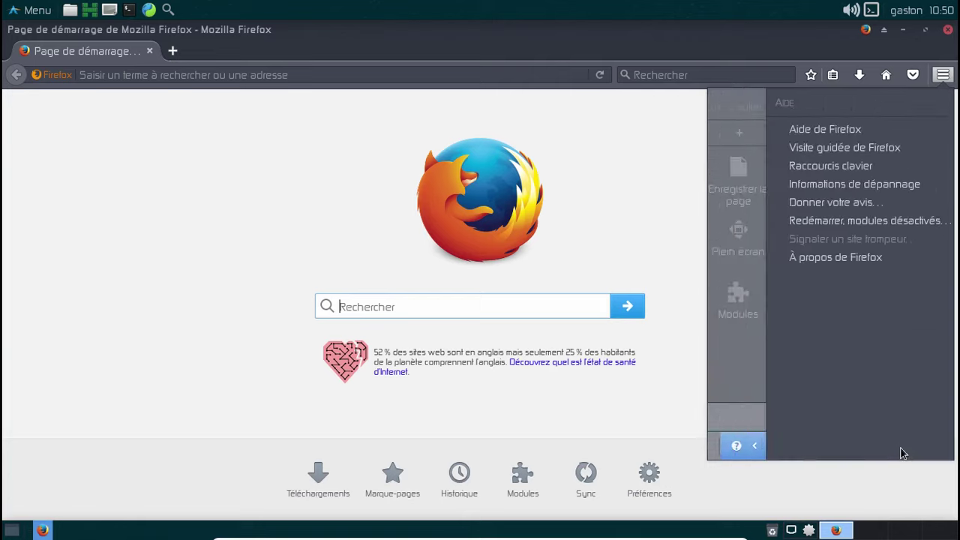
left_click(804, 260)
left_click(718, 165)
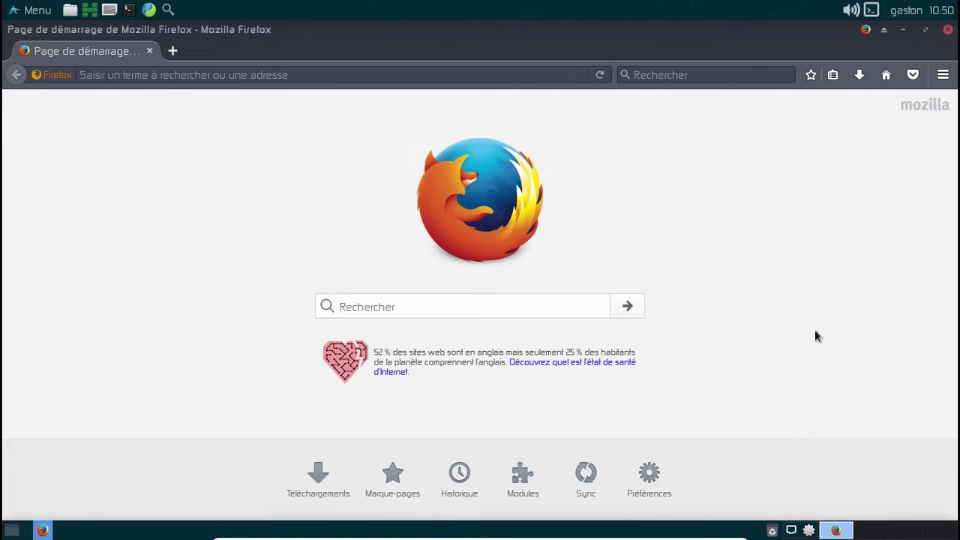
Check the pamac Gestionnaire de mises à jour shows no pending updates, then close it.
right_click(807, 528)
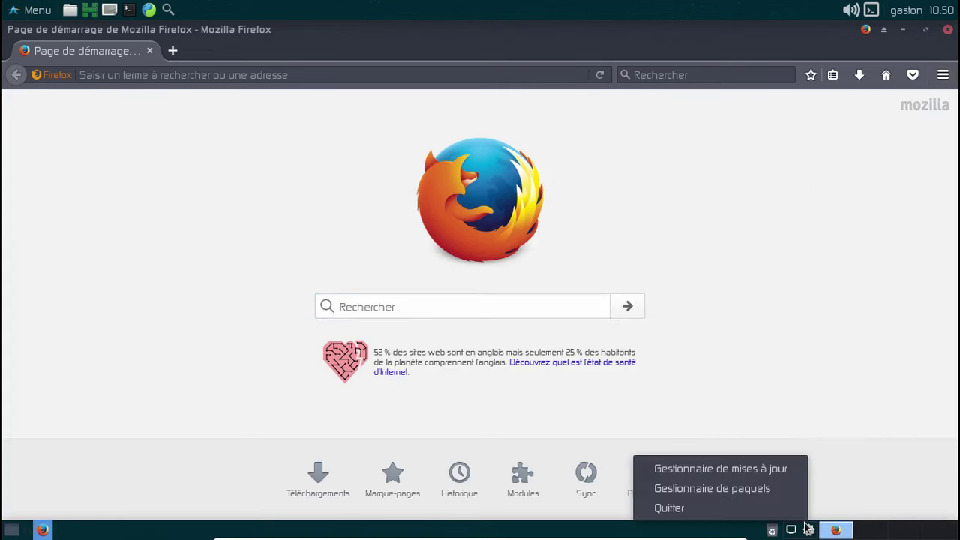
left_click(776, 470)
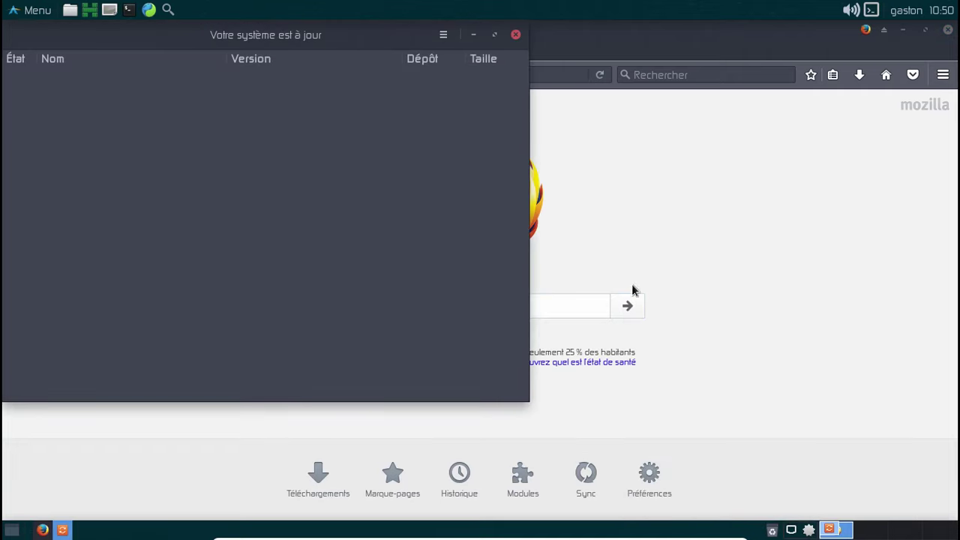
left_click(515, 34)
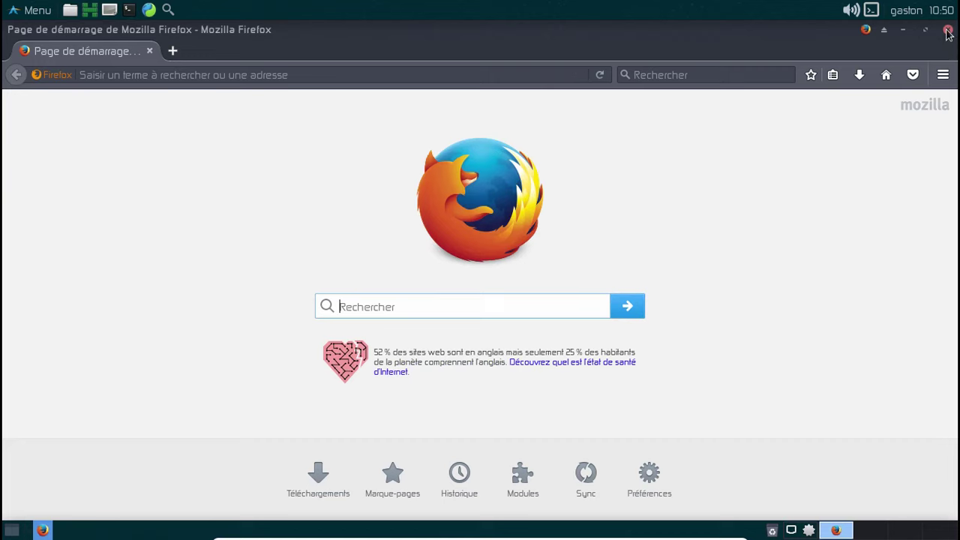
Close Firefox and log out of the current user's session via Déconnexion.
left_click(948, 31)
left_click(904, 9)
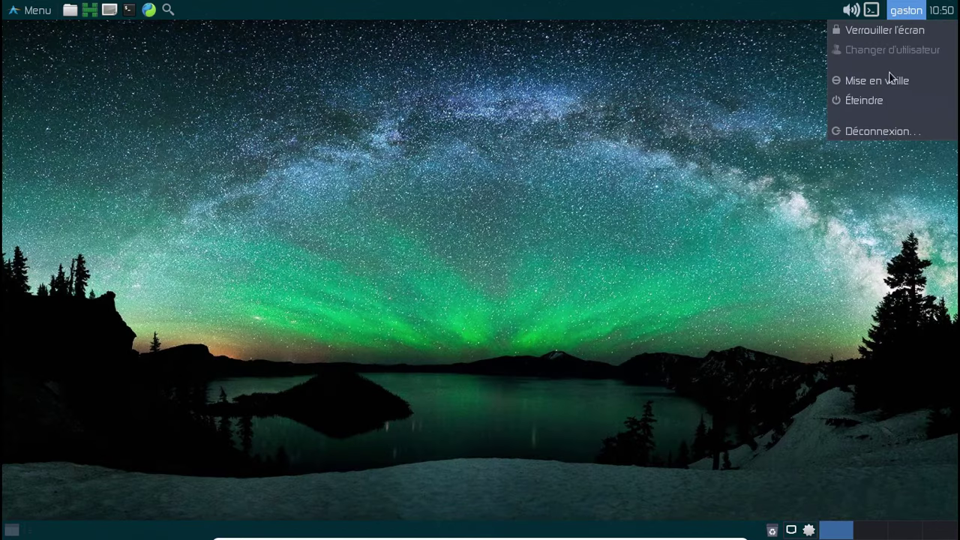
left_click(898, 130)
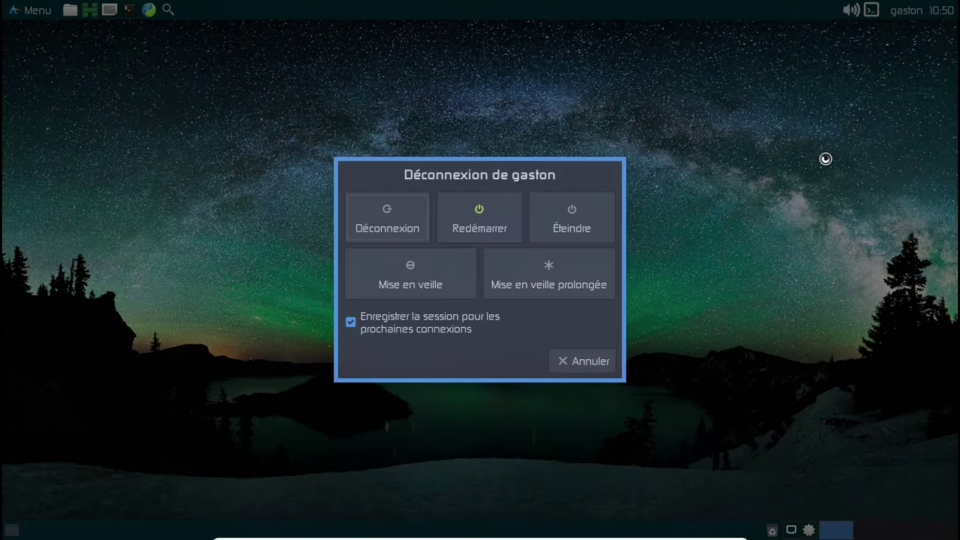
left_click(417, 215)
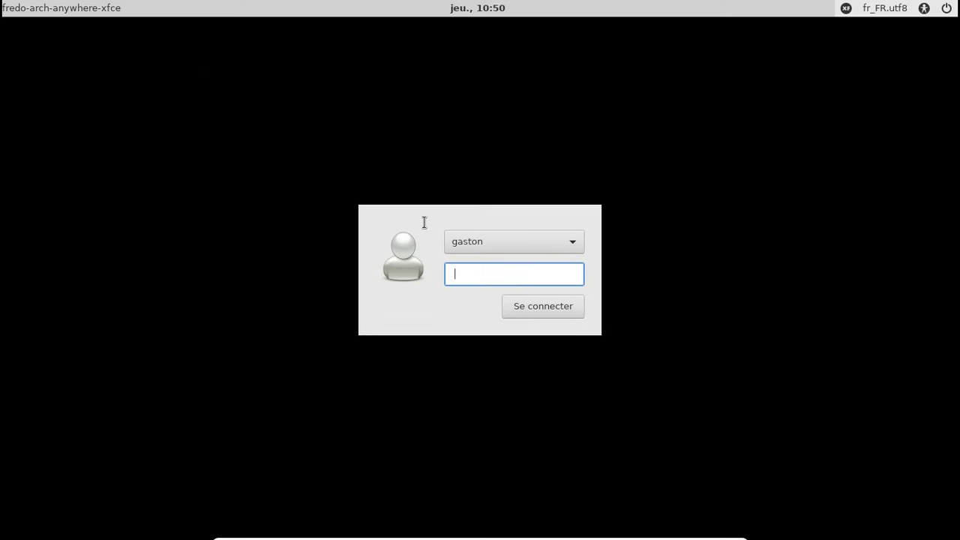
At LightDM, choose Autre... and sign in as root with its password.
left_click(483, 240)
left_click(481, 255)
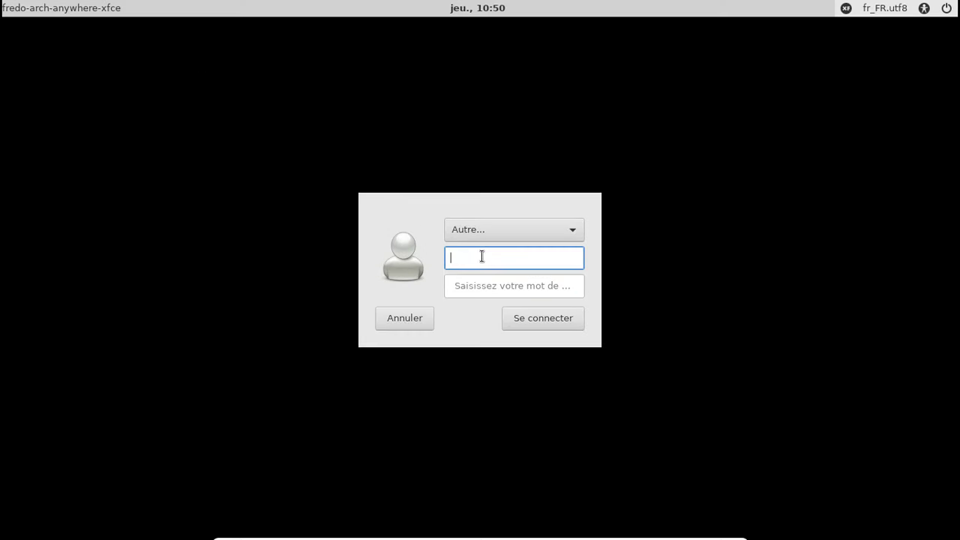
type("root")
key("Return")
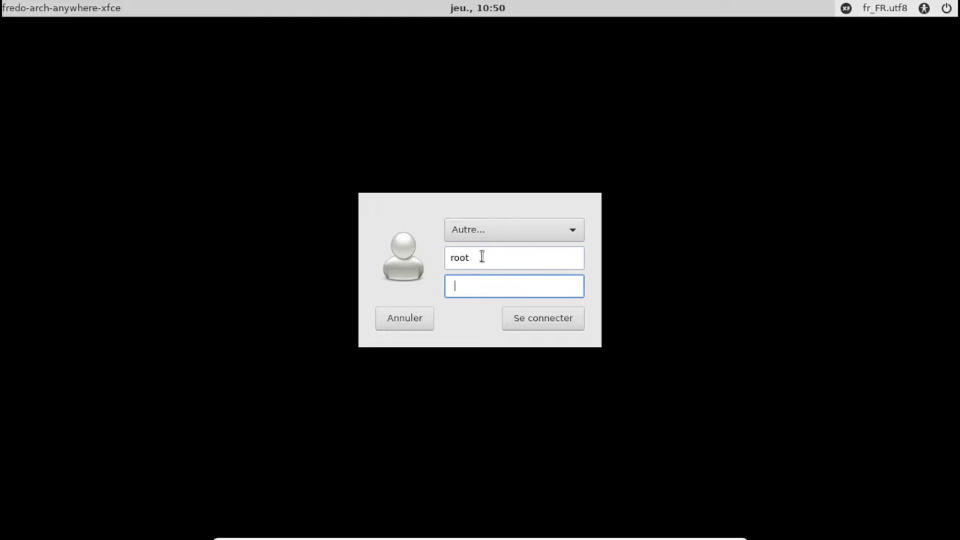
type("********")
key("Return")
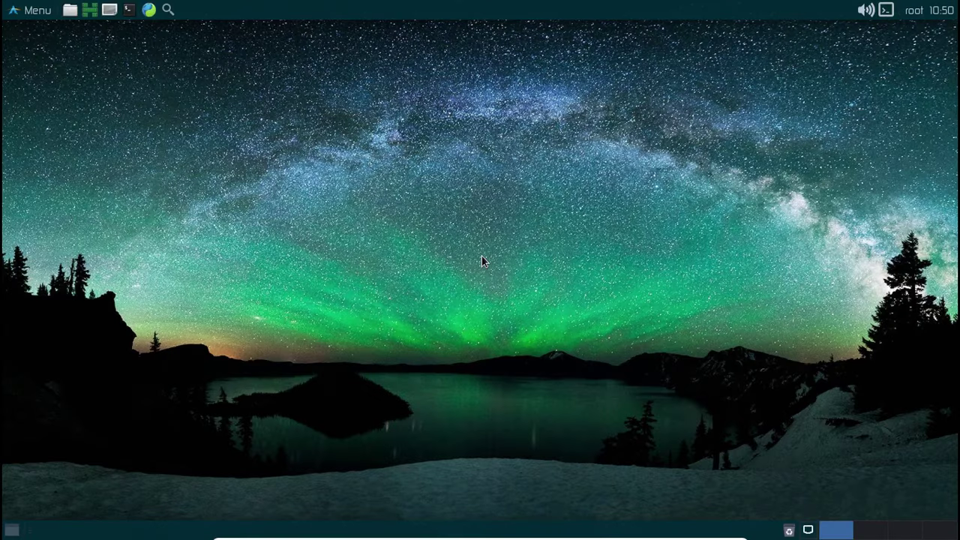
In the drop-down terminal, run passwd for the regular user, enter the new password twice, and exit.
left_click(884, 12)
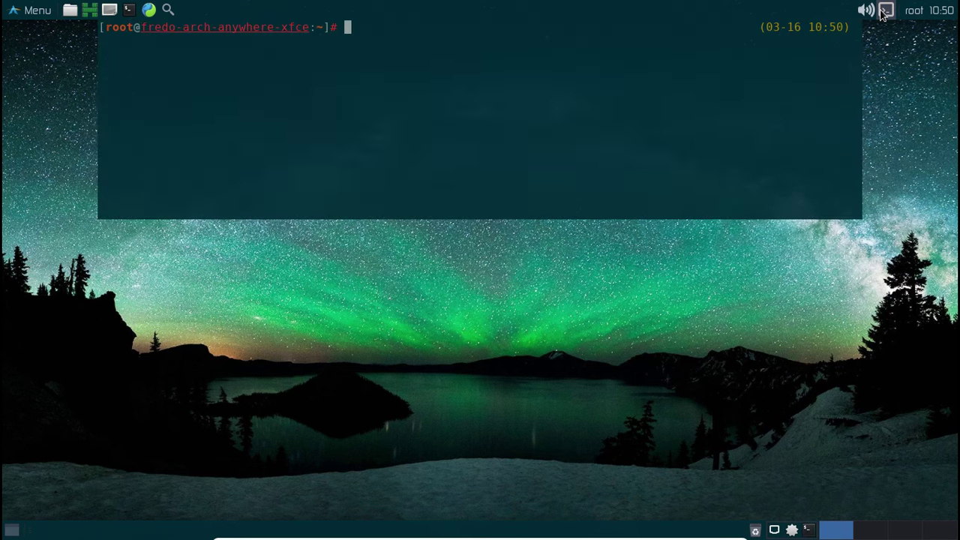
type("passwd fred")
key("Return")
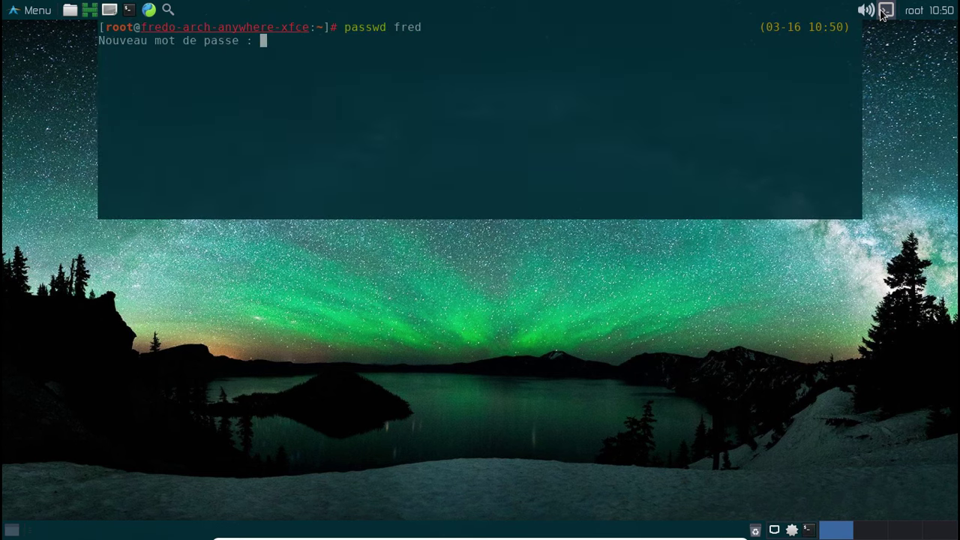
key("Return")
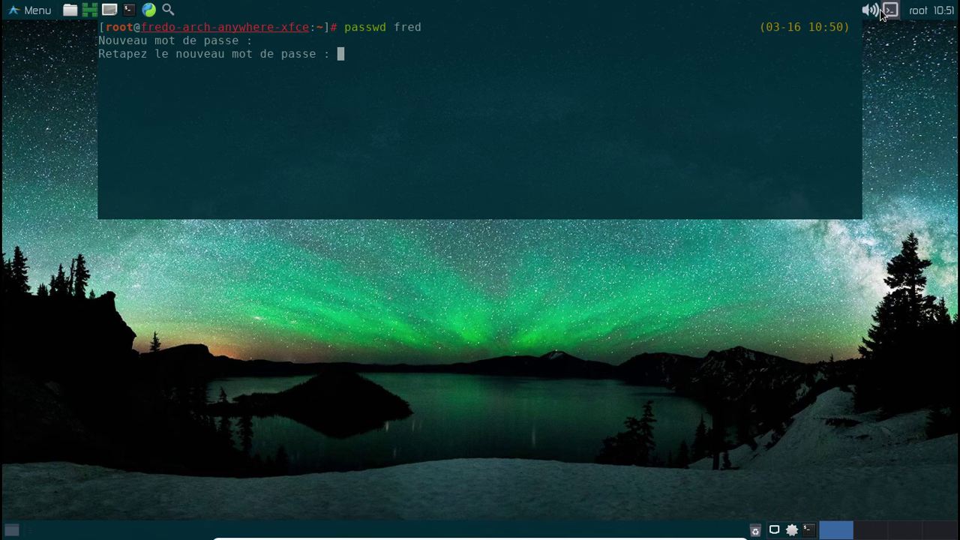
key("Return")
type("exit")
key("Return")
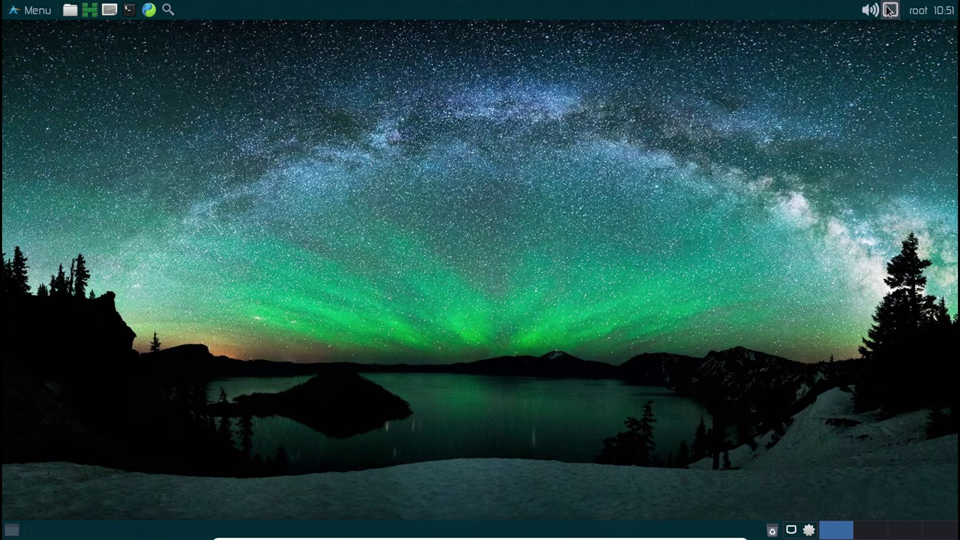
Log out of the root session and try the regular user's password twice at LightDM.
left_click(916, 11)
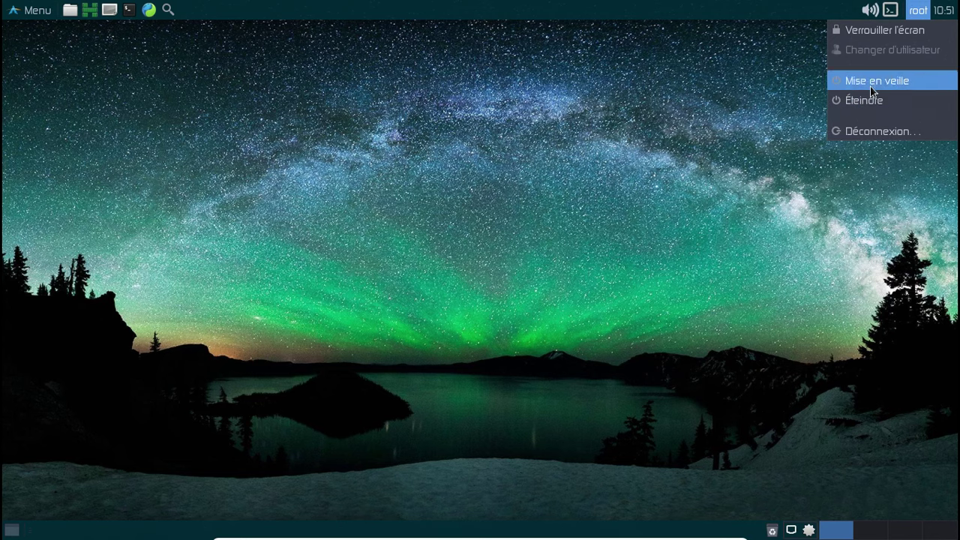
left_click(876, 130)
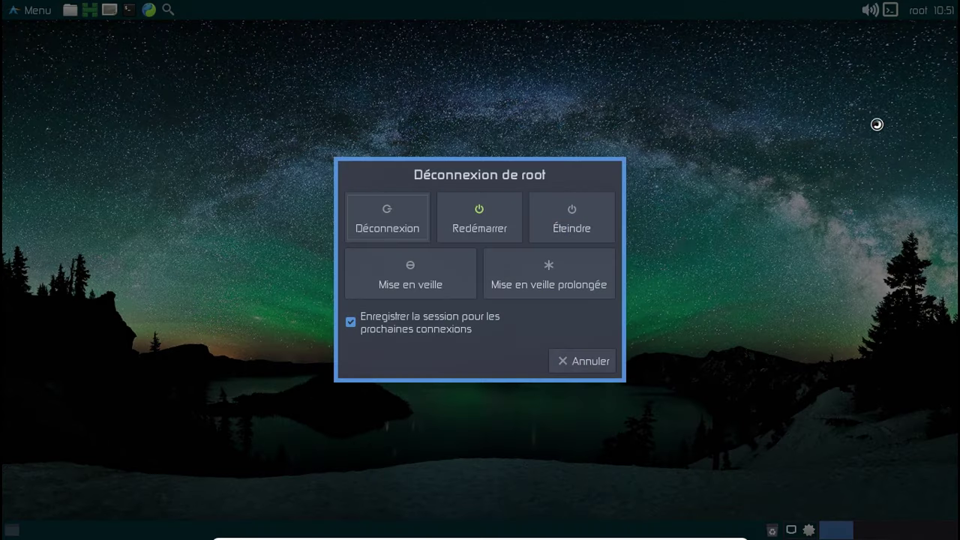
left_click(393, 216)
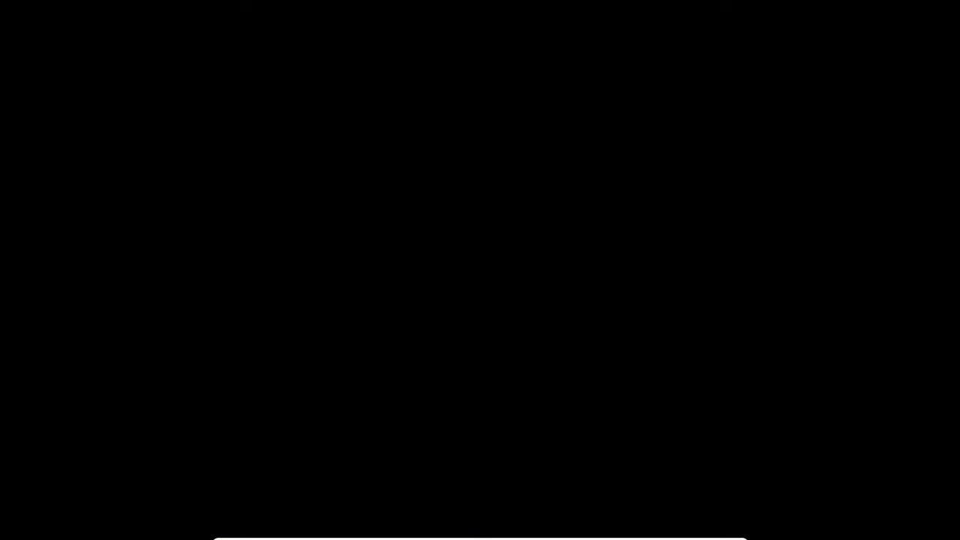
type("***")
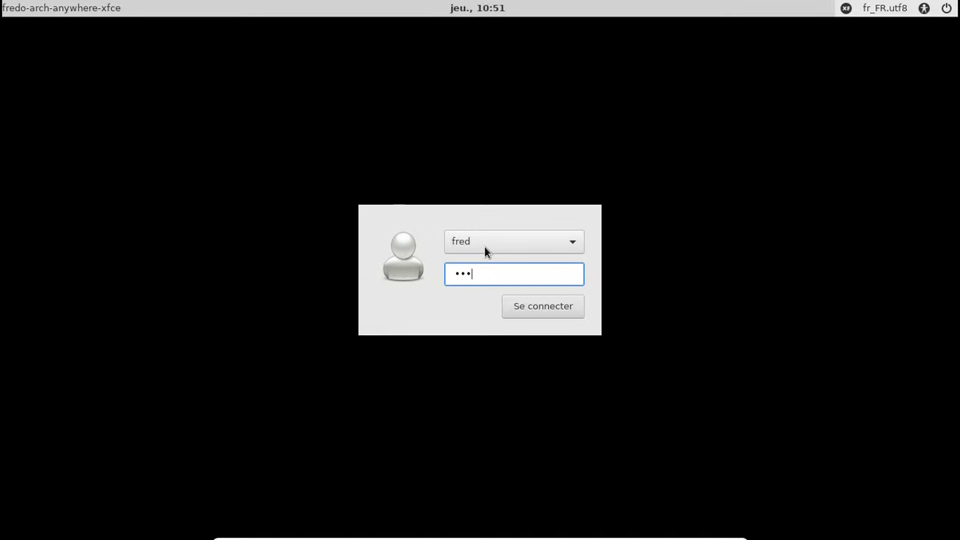
type("*****")
key("Return")
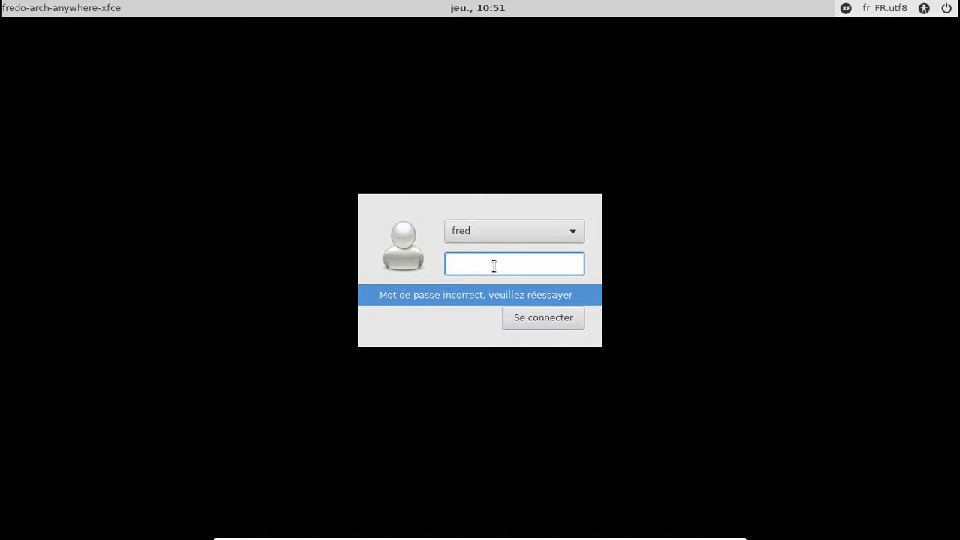
type("********")
key("Return")
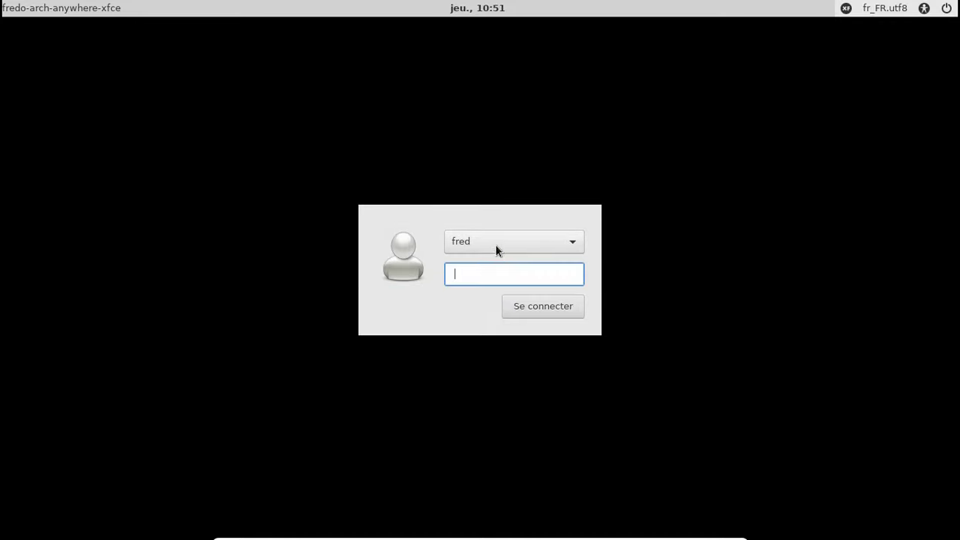
Retry via Autre... with the regular user's name and password, which is rejected again.
left_click(496, 246)
left_click(492, 277)
type("fred")
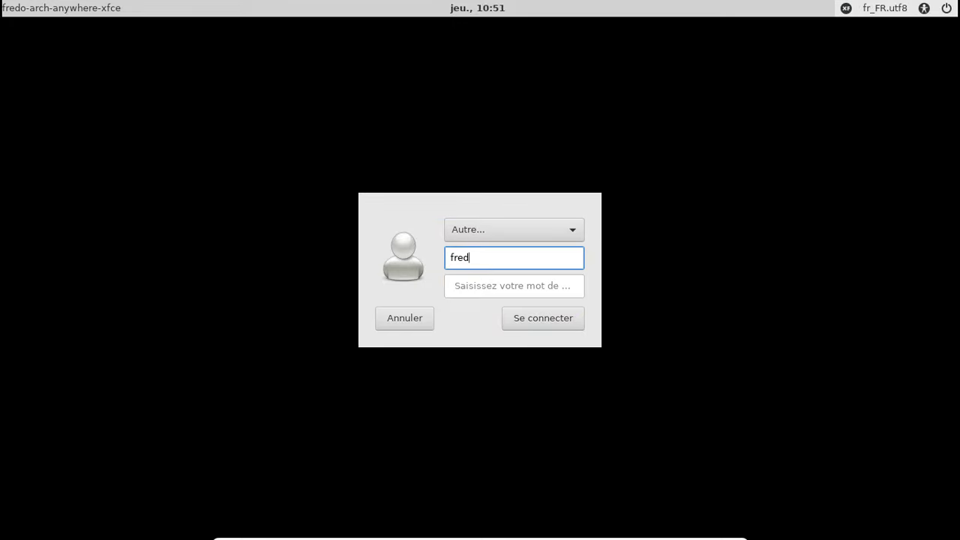
key("Tab")
type("********")
key("Return")
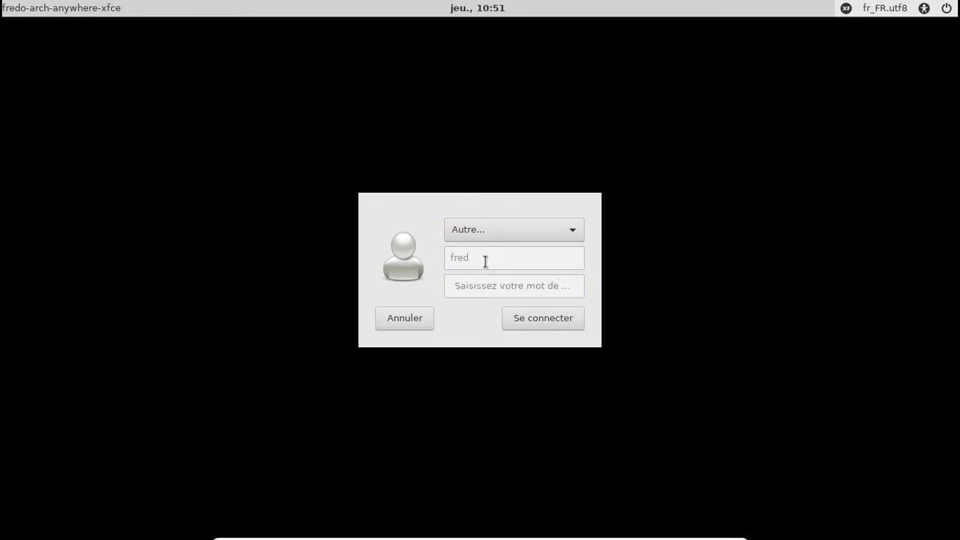
type("********")
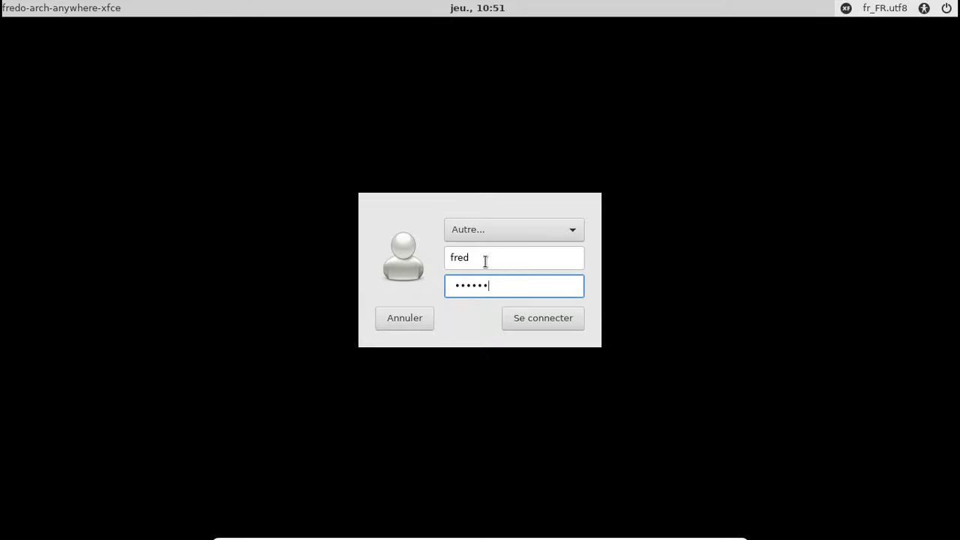
key("Return")
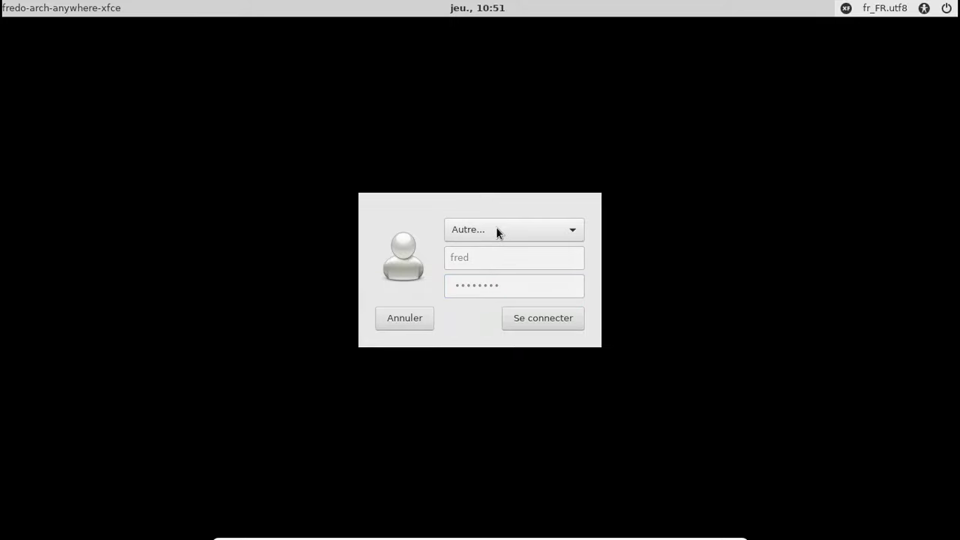
Via Autre..., replace the user name with root and sign in with the root password.
left_click(495, 228)
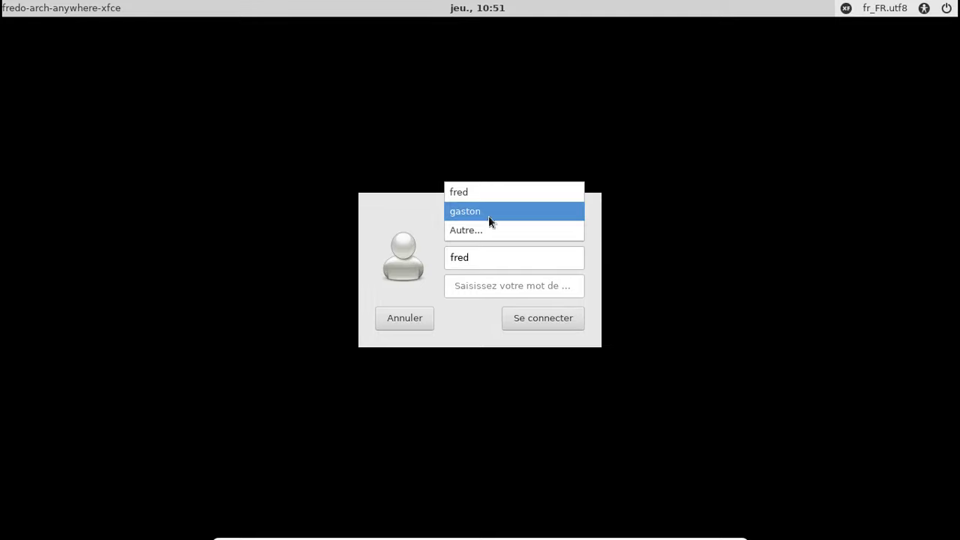
left_click(488, 229)
double_click(478, 259)
type("r")
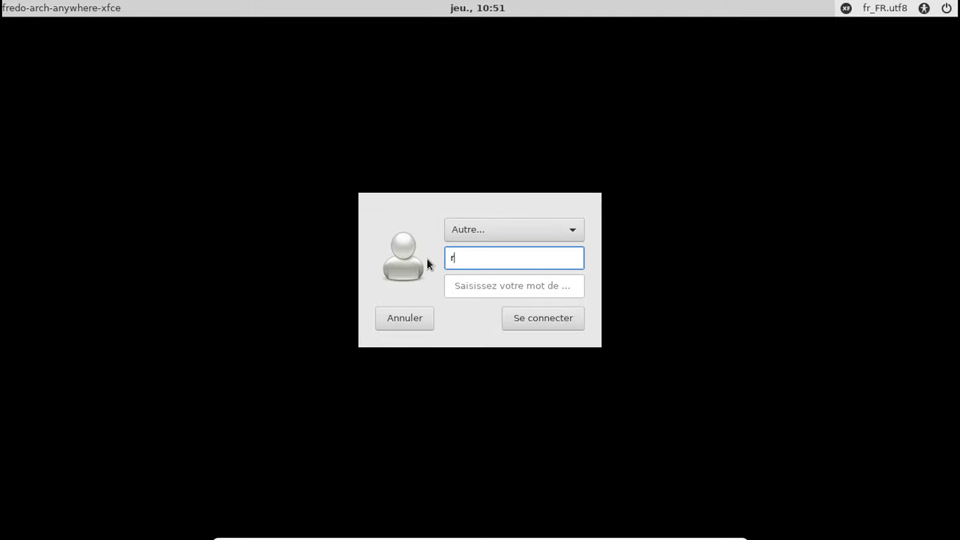
type("oot")
key("Tab")
type("******")
key("Return")
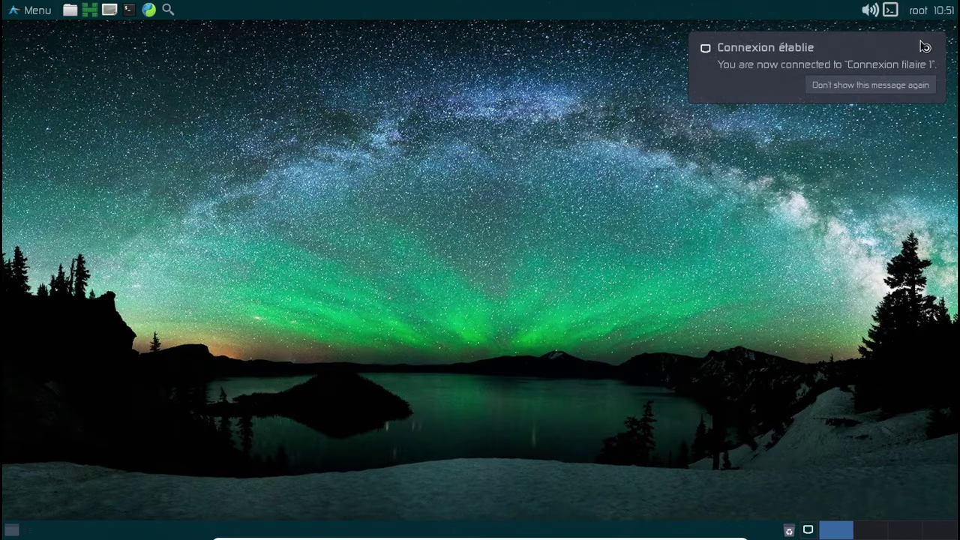
In a terminal, run passwd for the regular user, set and confirm the new password, then exit.
left_click(937, 45)
left_click(137, 12)
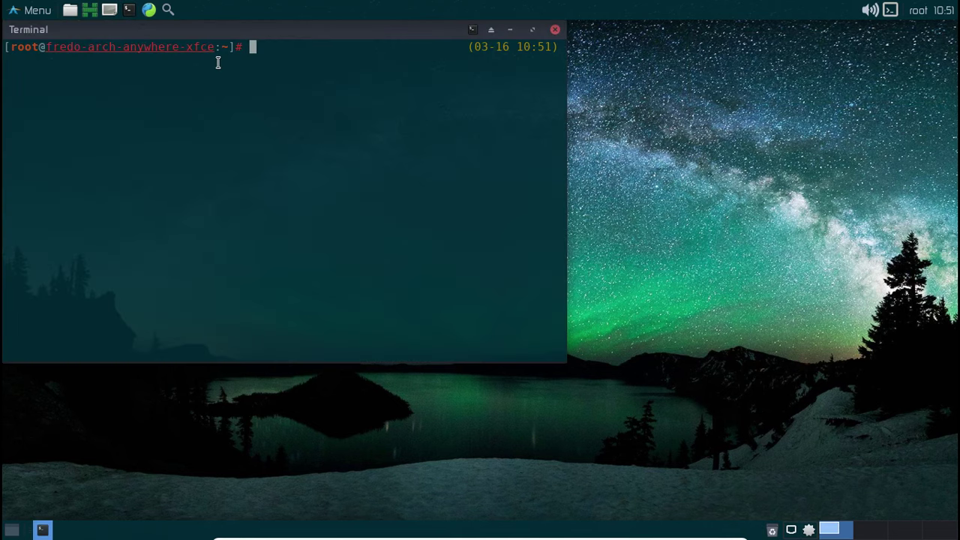
type("passwd fred")
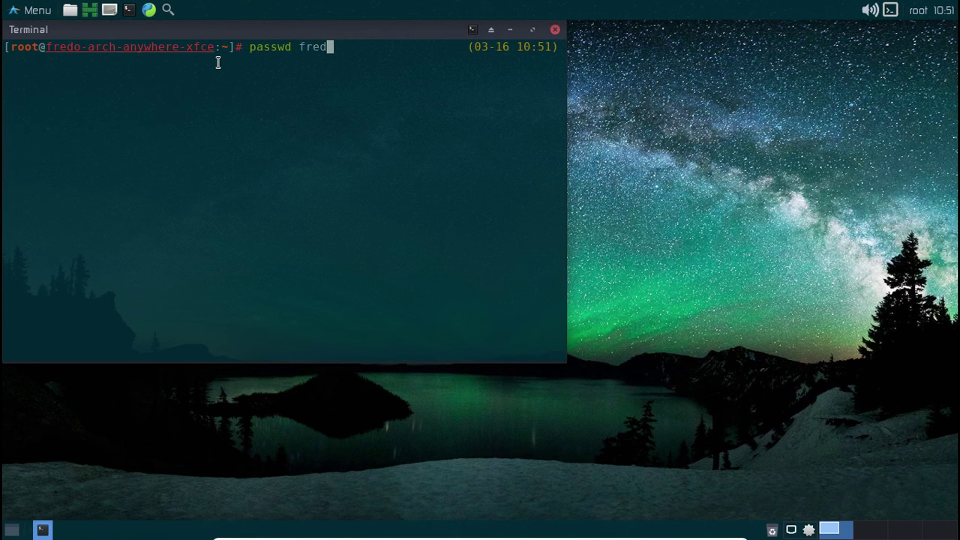
key("Return")
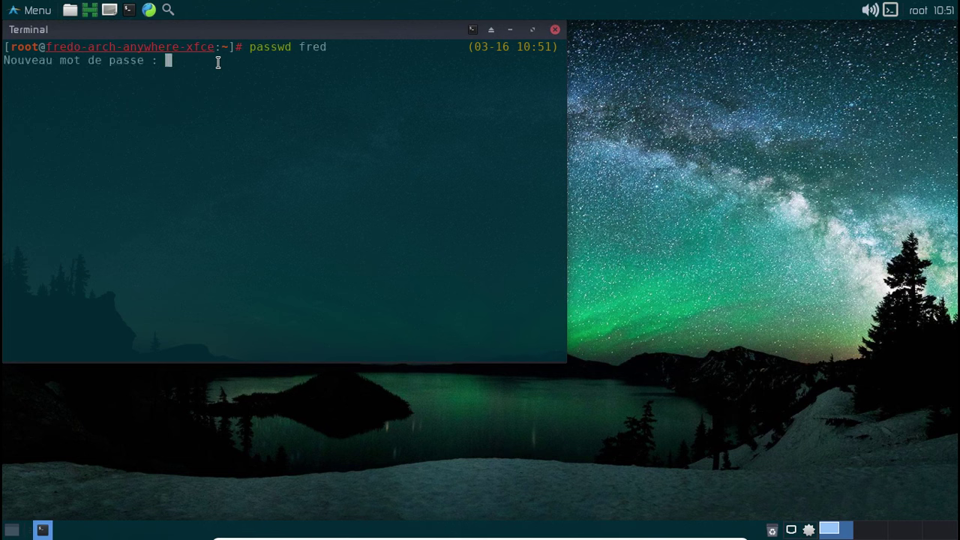
key("Return")
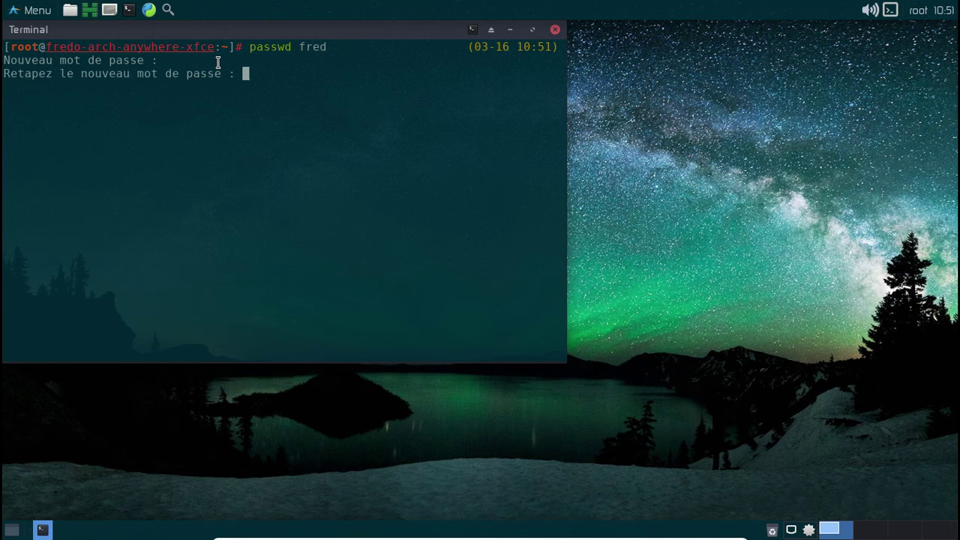
key("Return")
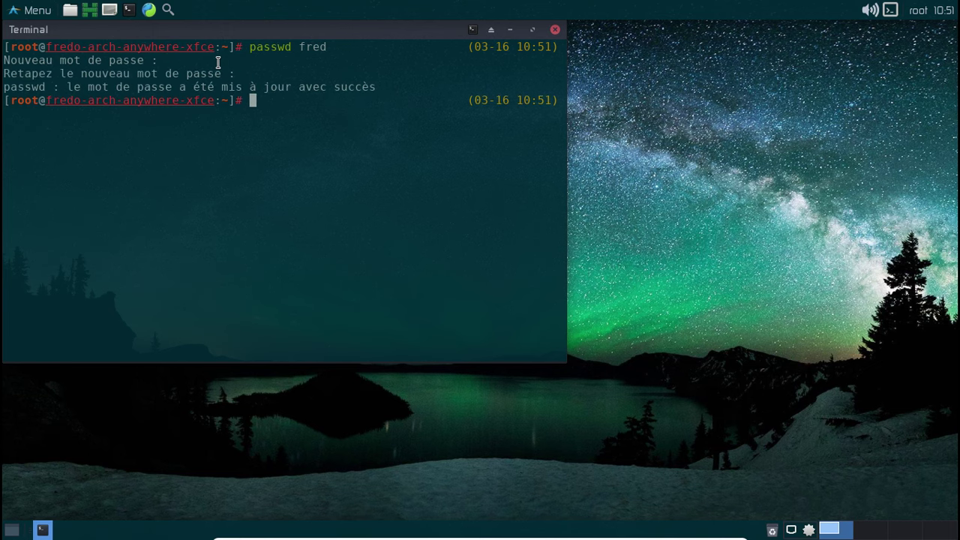
type("exit")
key("Return")
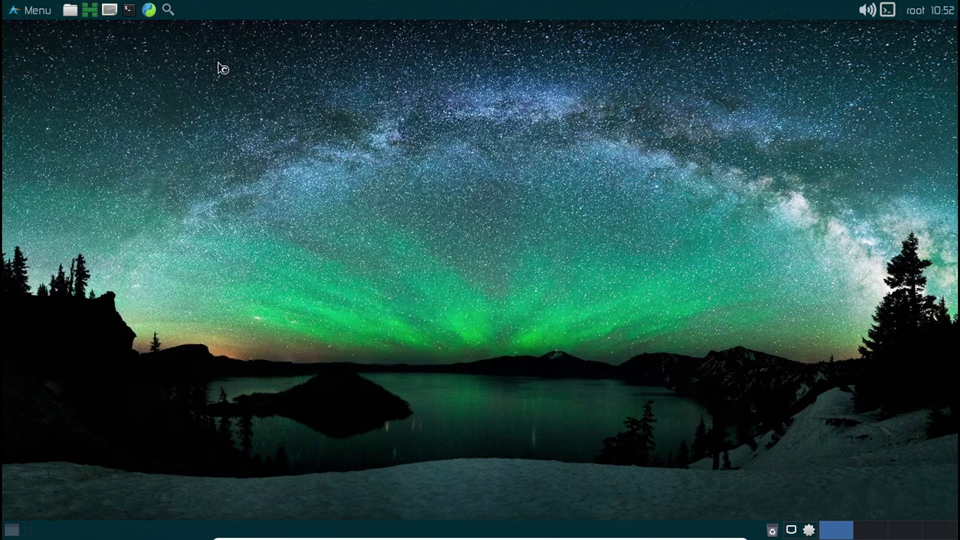
Log out of the root session through the session menu's Déconnexion.
left_click(148, 15)
left_click(916, 10)
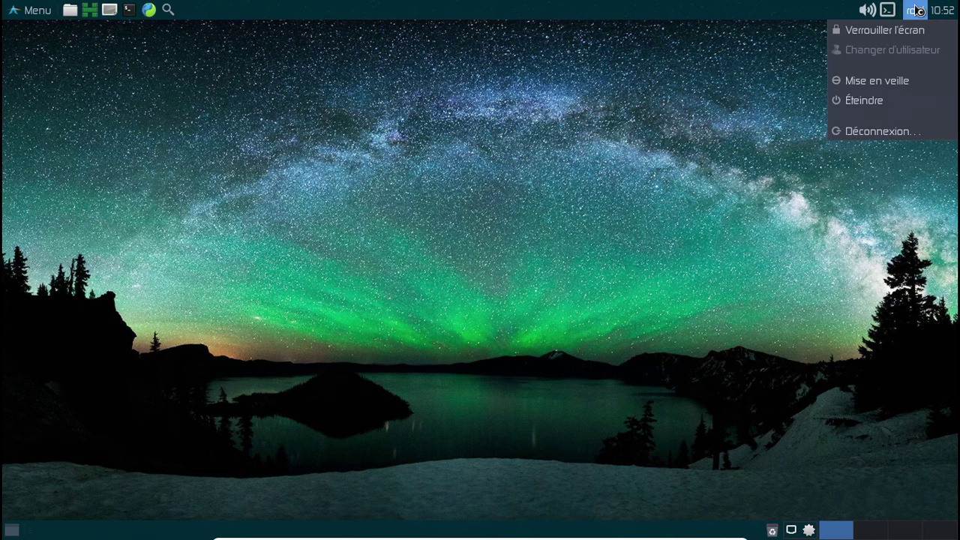
left_click(892, 132)
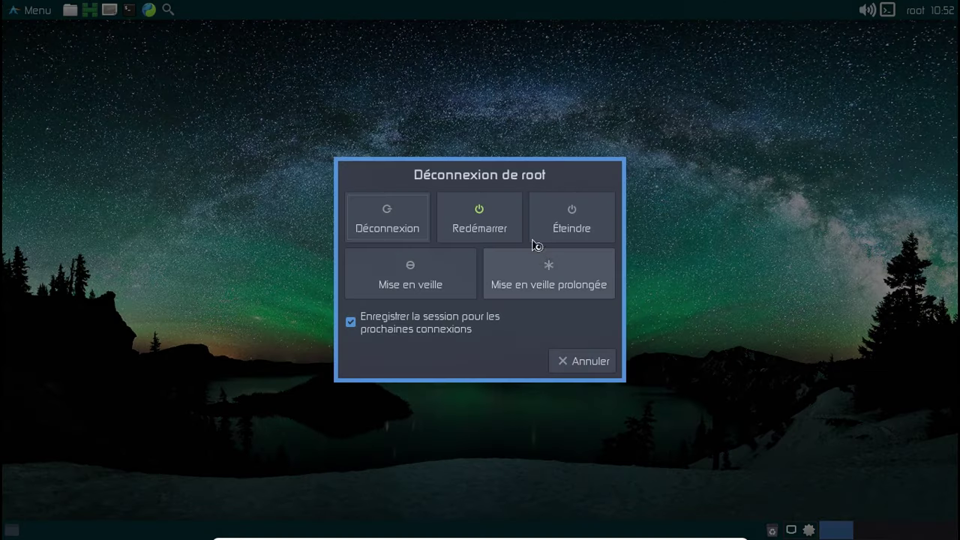
left_click(408, 219)
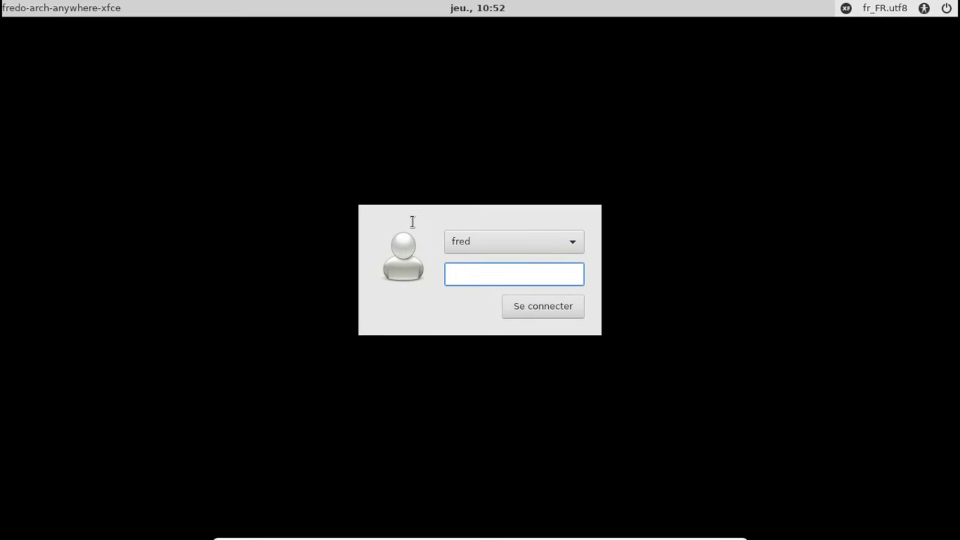
Try logging in as the regular user with the new password twice, which is rejected.
type("*********")
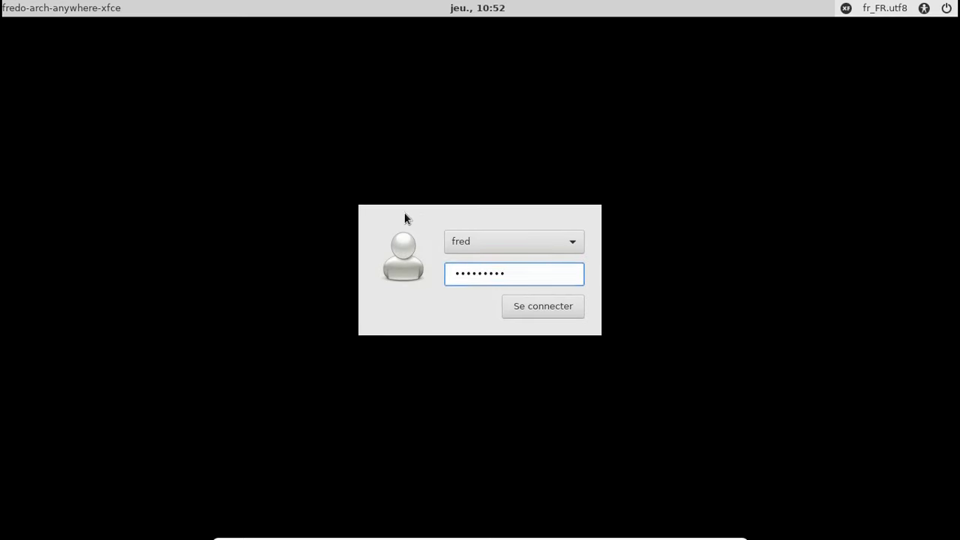
key("Return")
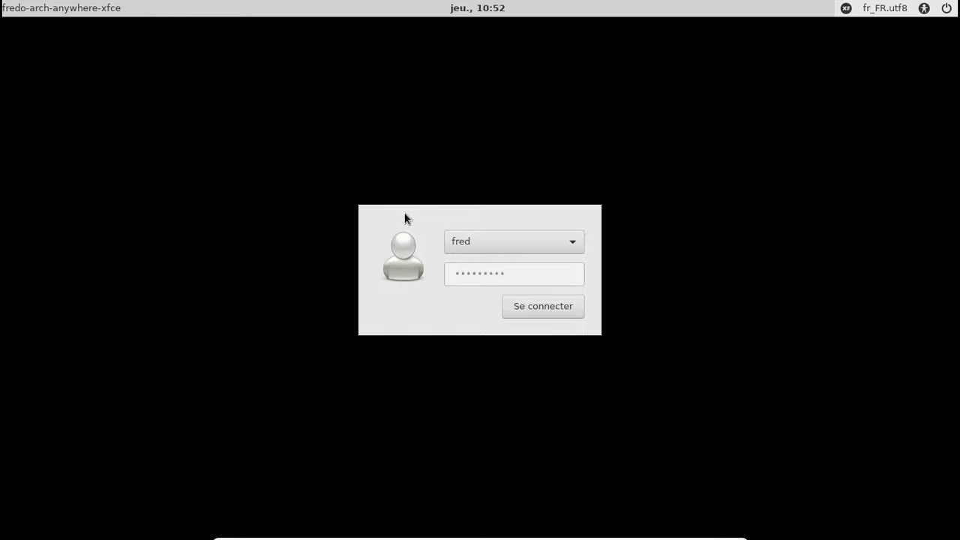
type("*")
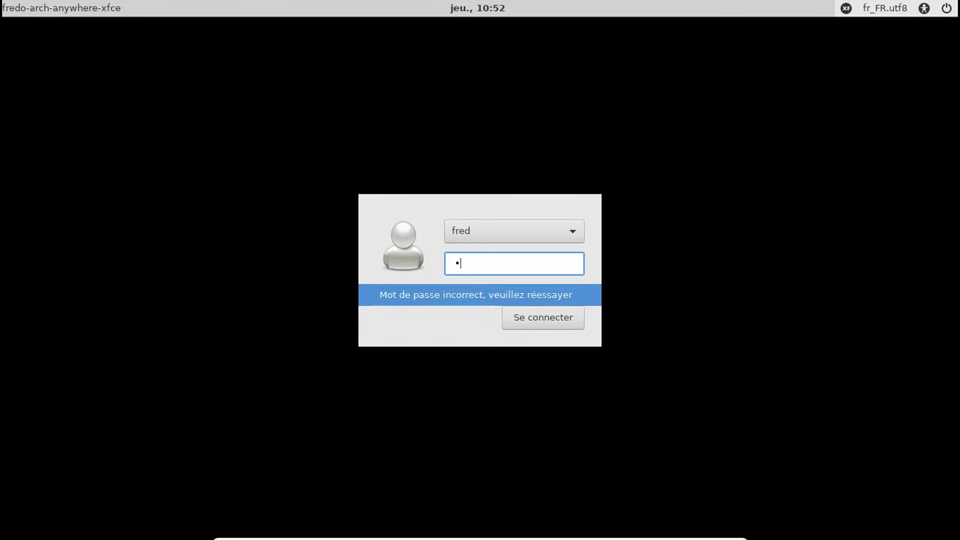
type("********")
key("Return")
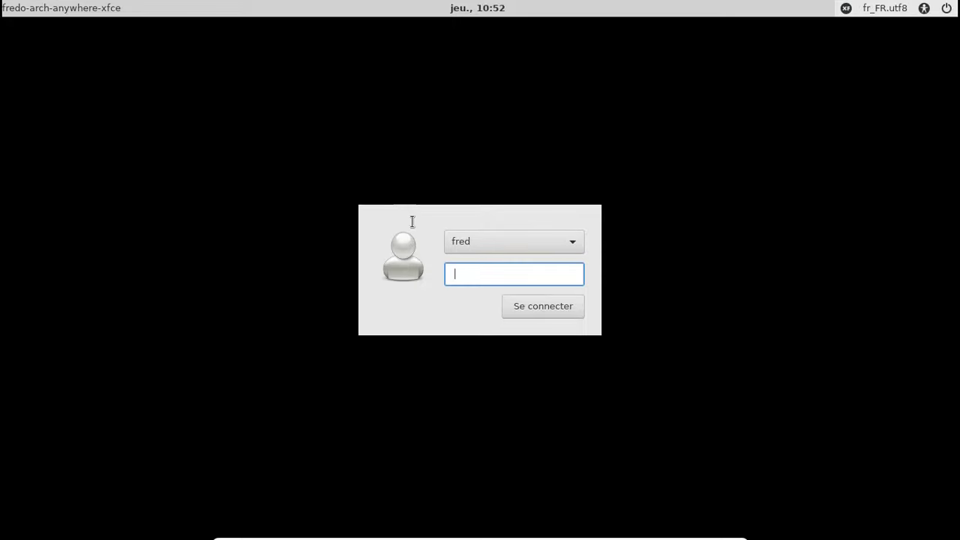
Choose Autre..., enter root and its password to sign in as root.
left_click(555, 241)
left_click(510, 279)
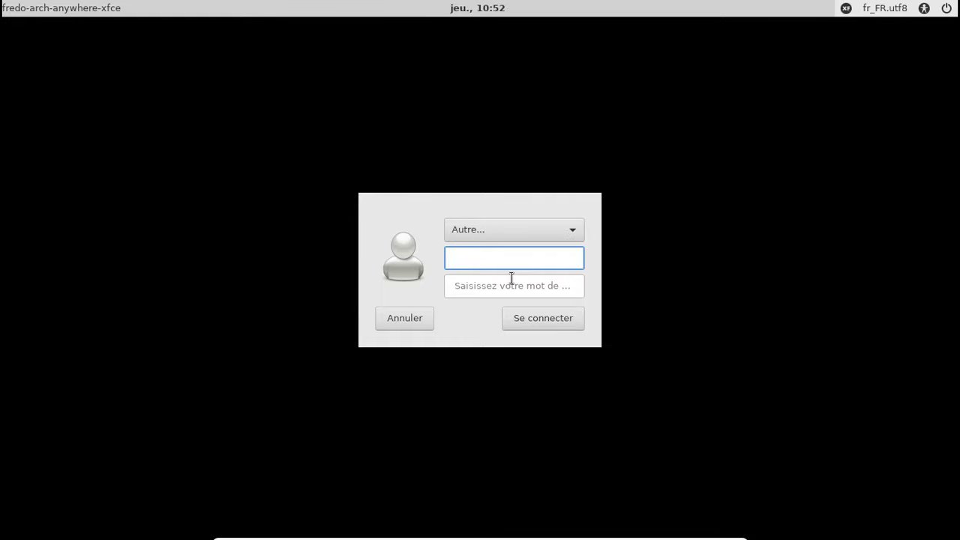
type("root")
key("Return")
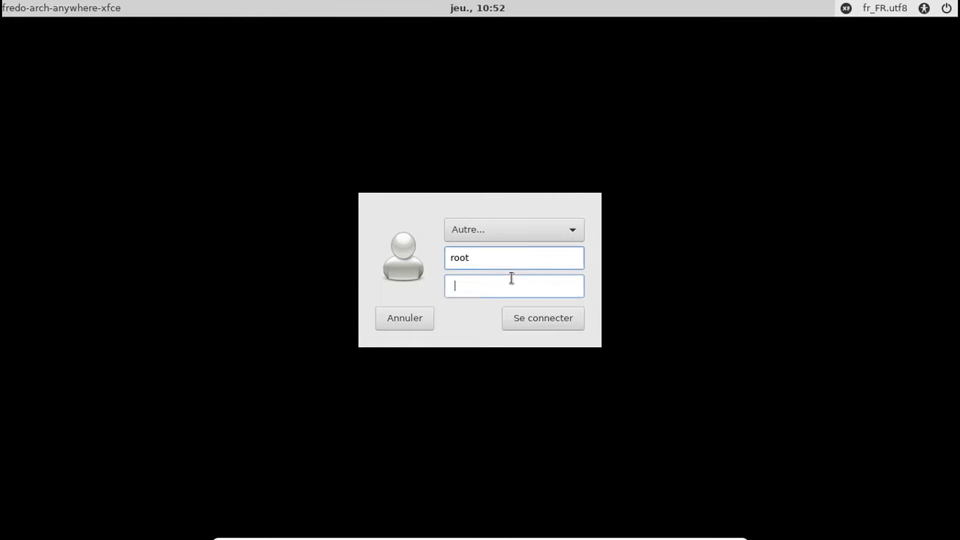
type("******")
key("Return")
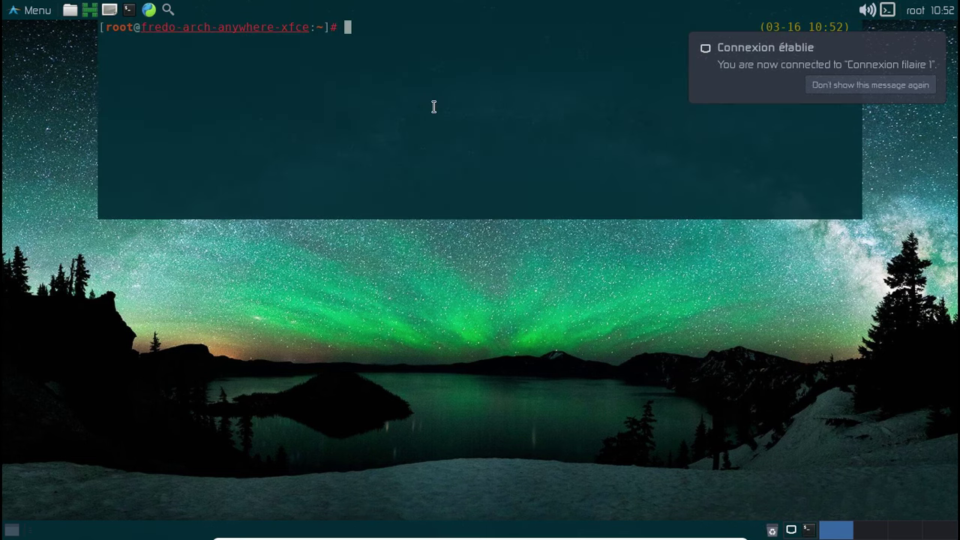
Delete the regular user with userdel, then run useradd -m -g wheel -s /bin/zsh for it.
type("userdl")
key("BackSpace")
type("el fred")
key("Return")
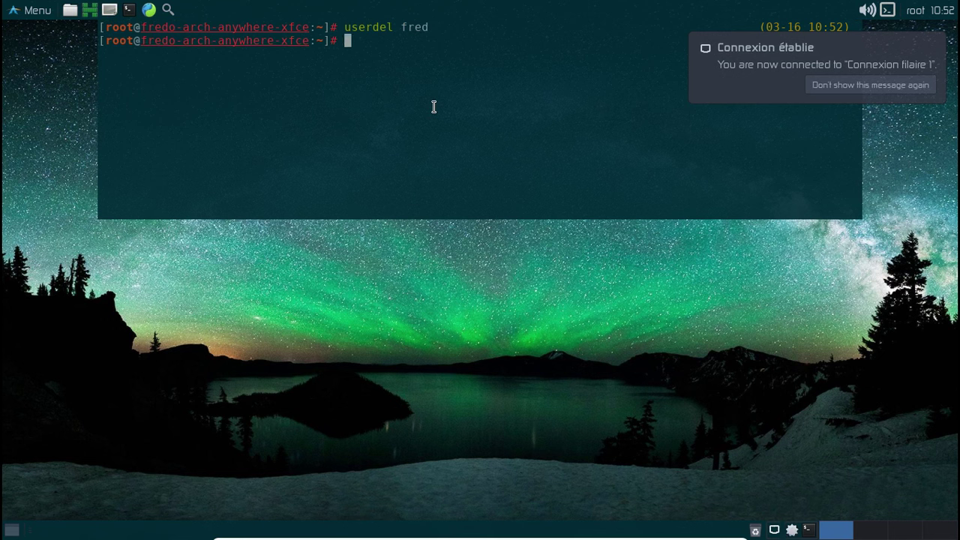
type("uise")
key("BackSpace")
key("BackSpace")
key("BackSpace")
type("ser")
key("Tab")
type("-m -")
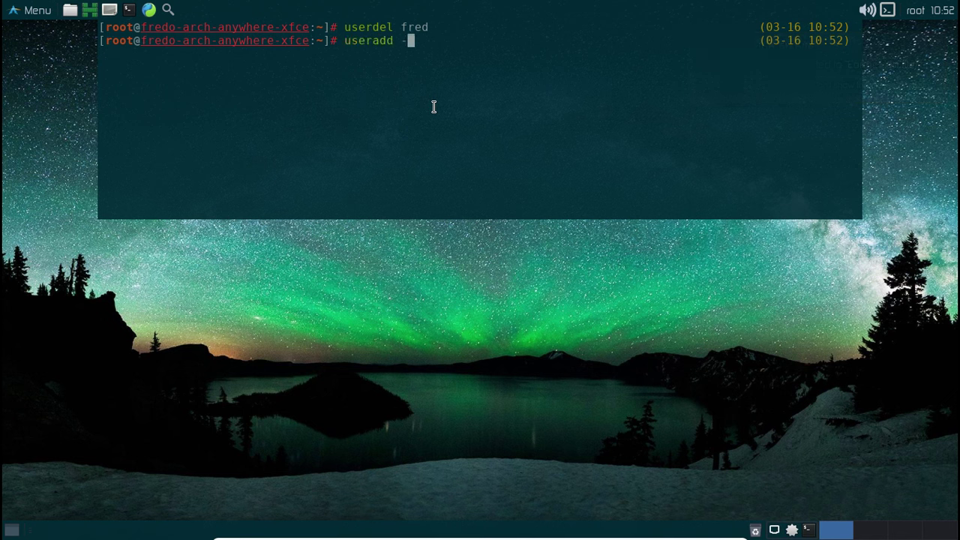
type("g wheel -s")
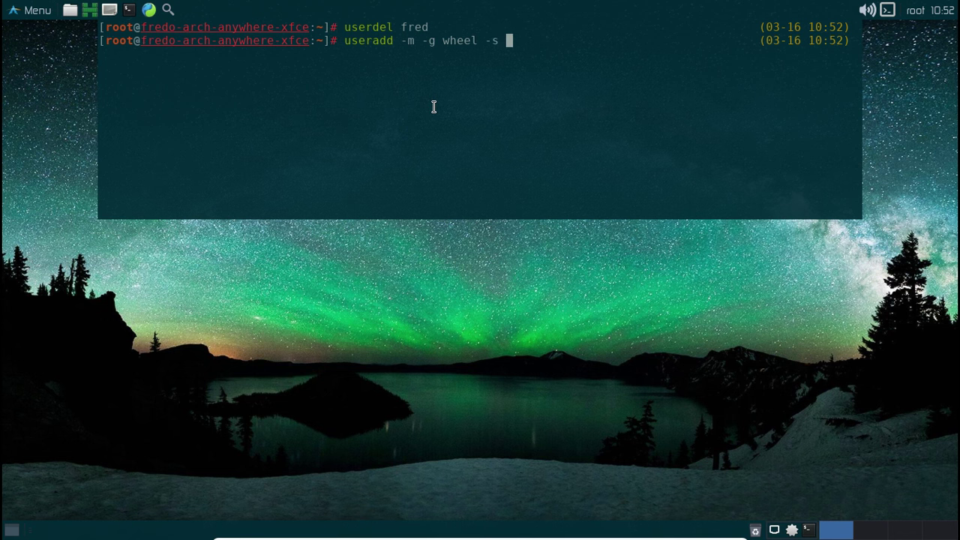
type(" /bin/zsh fred")
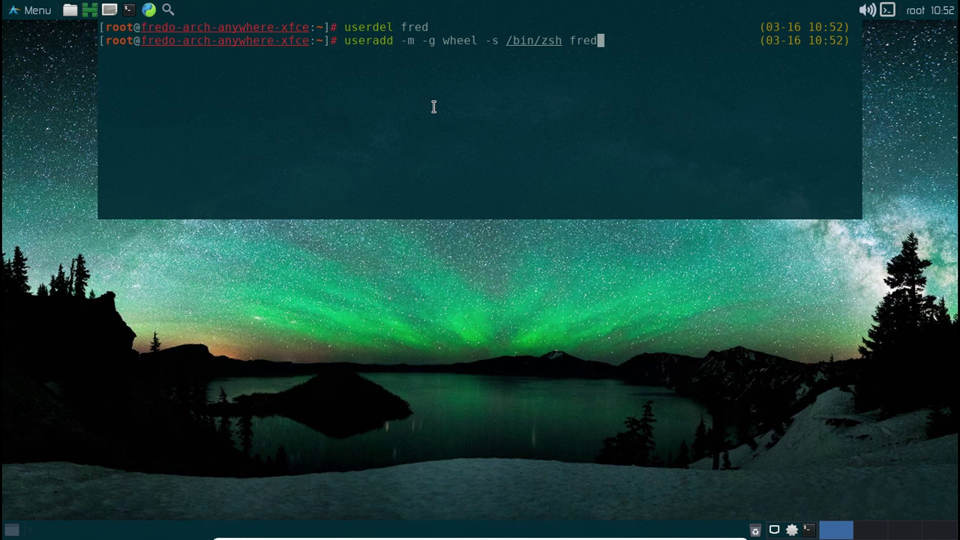
key("Return")
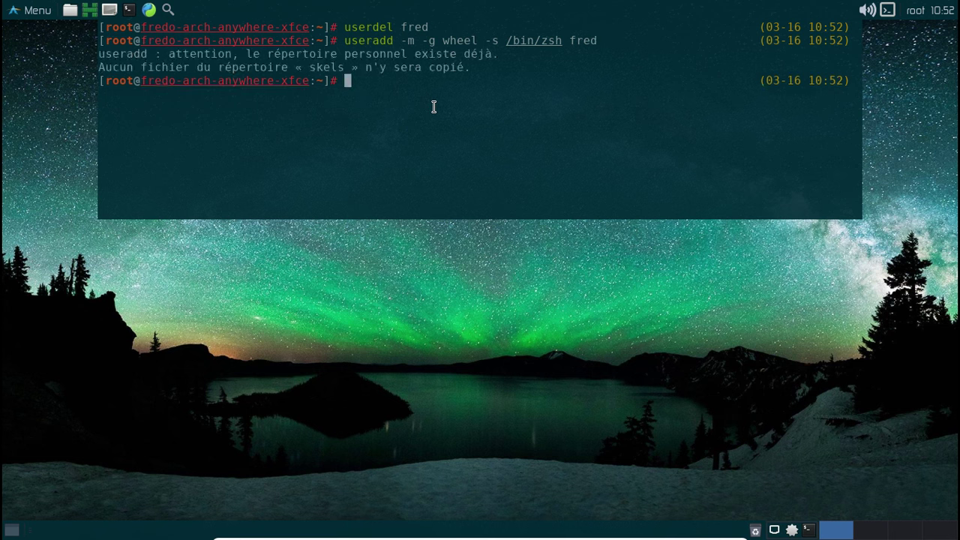
Remove the user's /home folder with rm -rf, rerunning userdel, home deletion and useradd until created.
type("sudo rm -rf /home/fred")
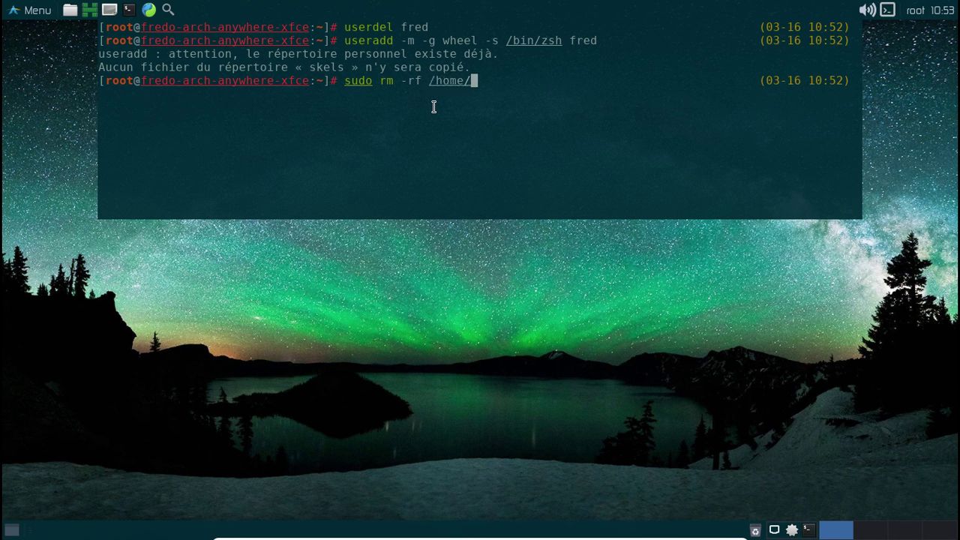
key("Return")
key("Up")
key("Up")
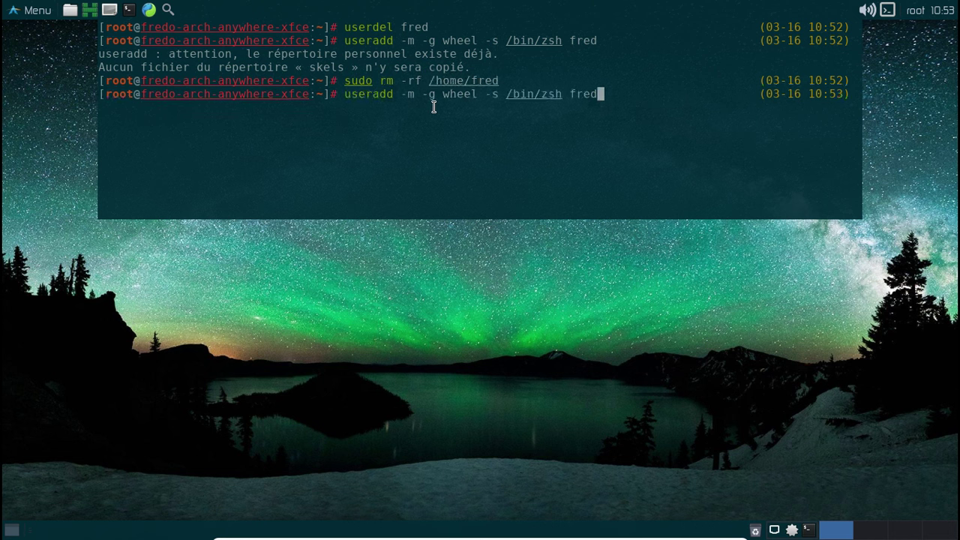
key("Return")
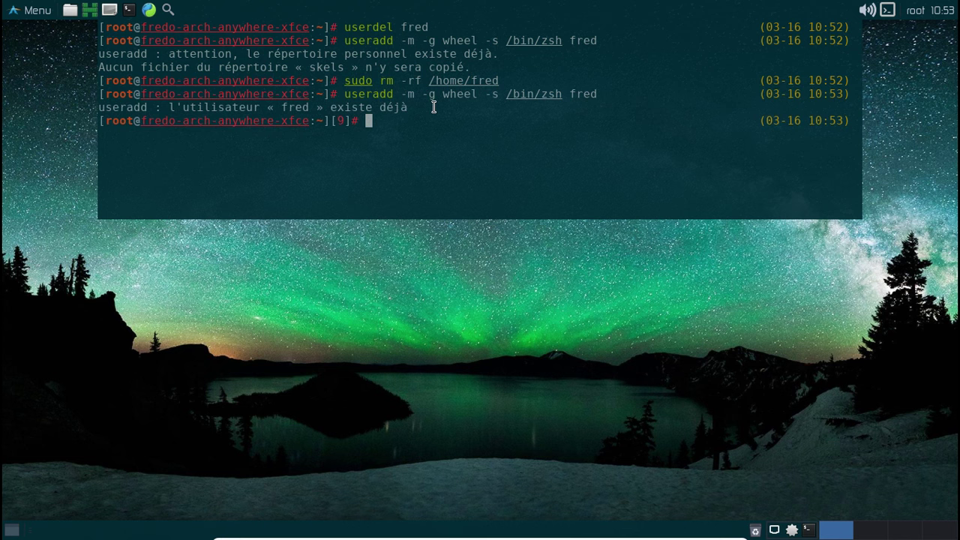
key("Up")
key("Up")
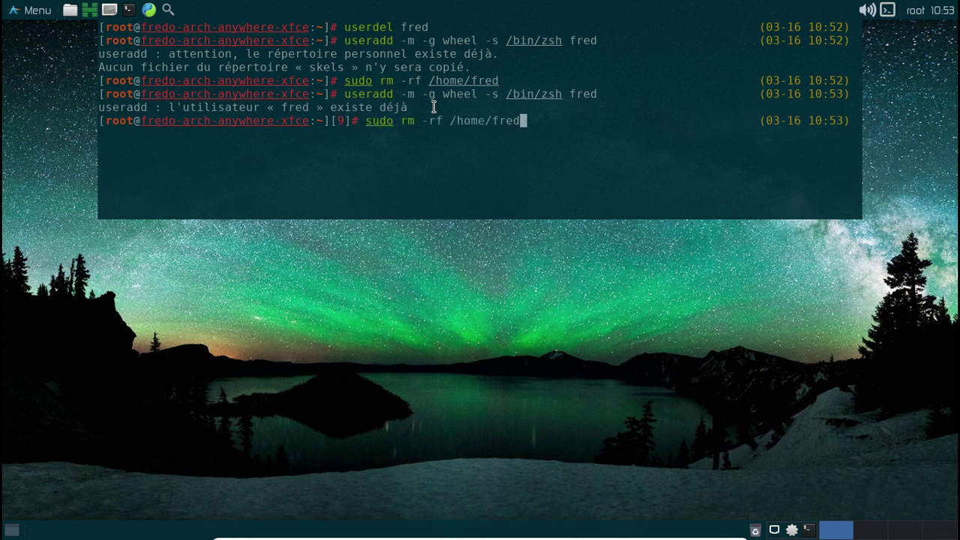
key("Down")
key("Return")
key("Up")
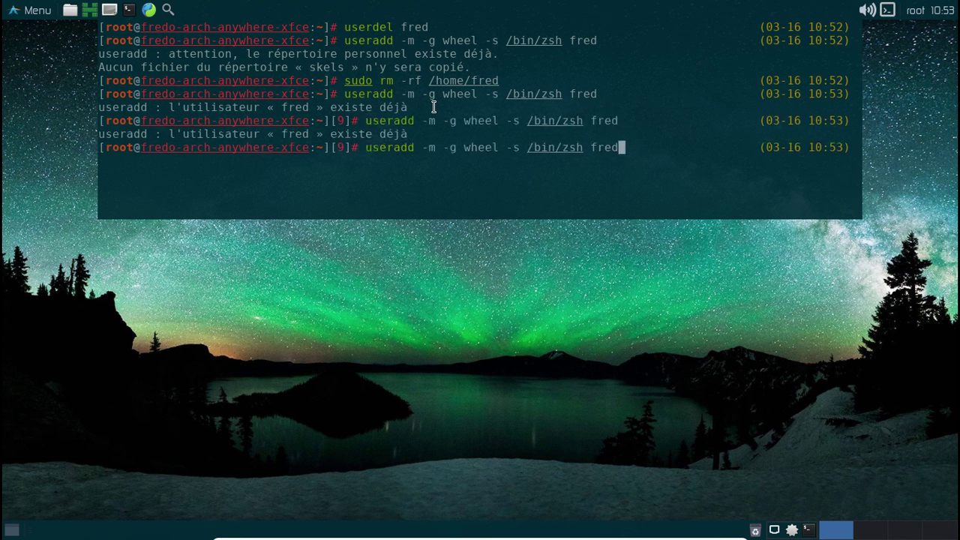
key("Up")
key("Up")
key("Up")
key("Return")
key("Up")
key("Up")
key("Up")
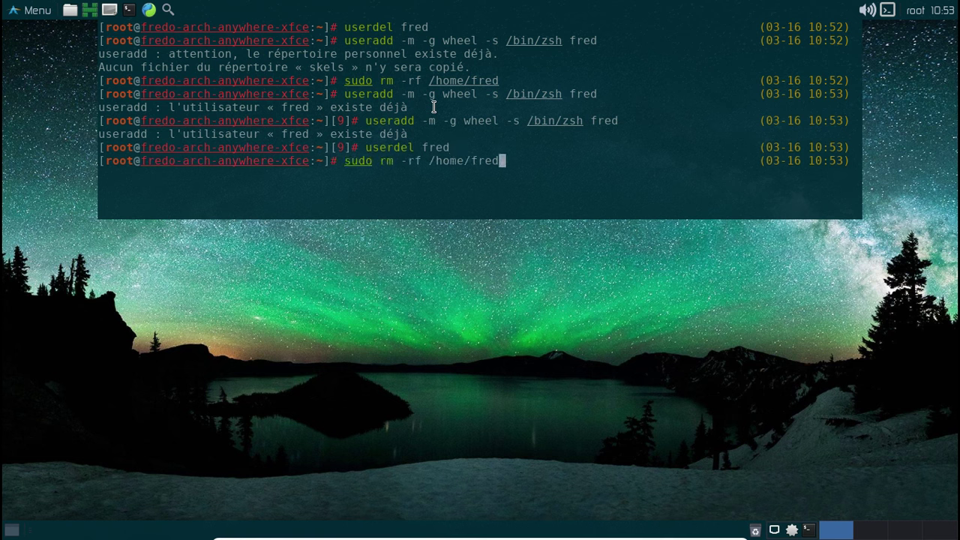
key("Up")
key("Down")
key("Return")
key("Up")
key("Up")
key("Up")
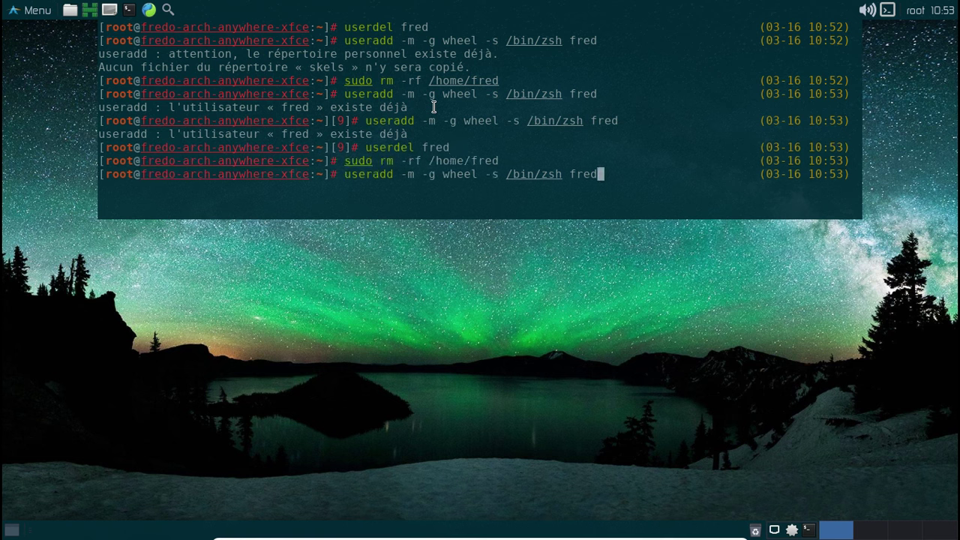
key("Return")
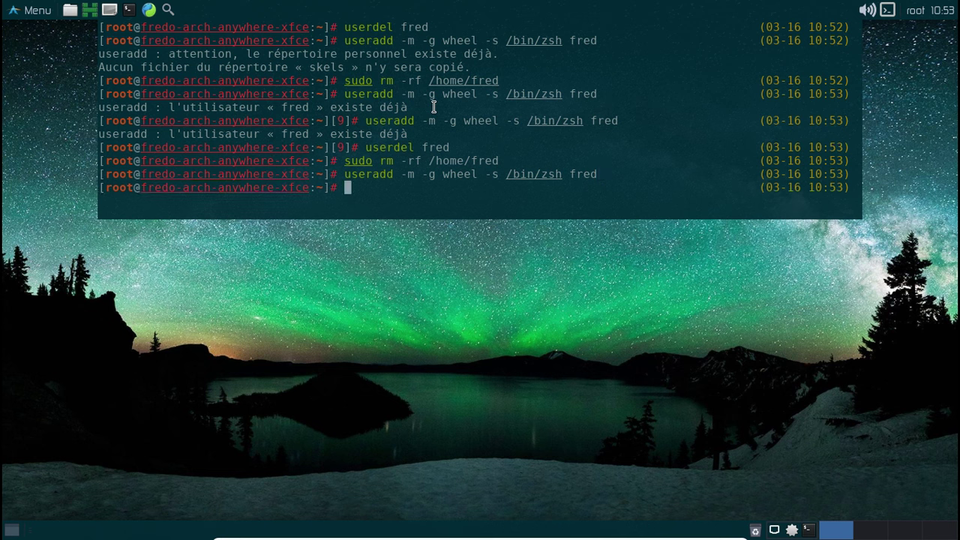
Set the recreated user's password with passwd, retrying once, and exit the terminal.
type("passwd fred")
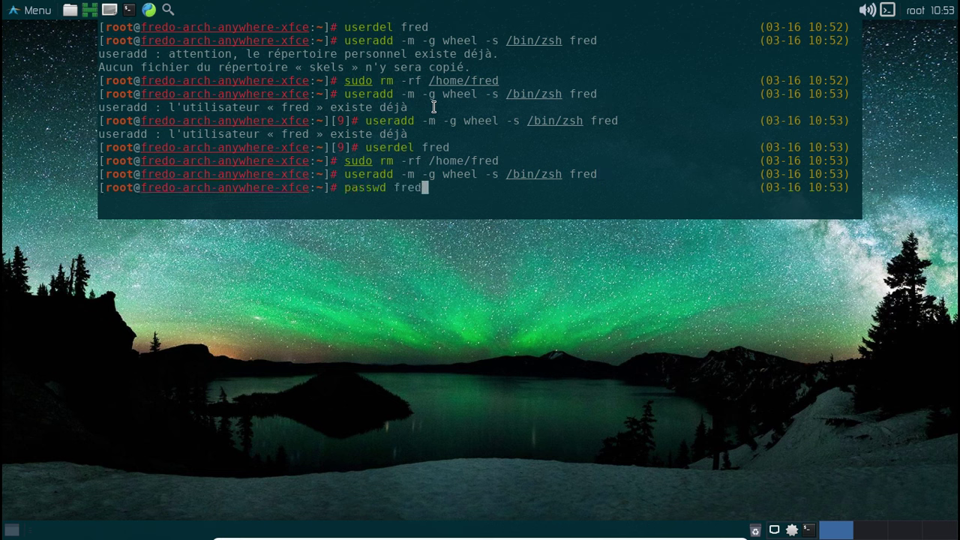
key("Return")
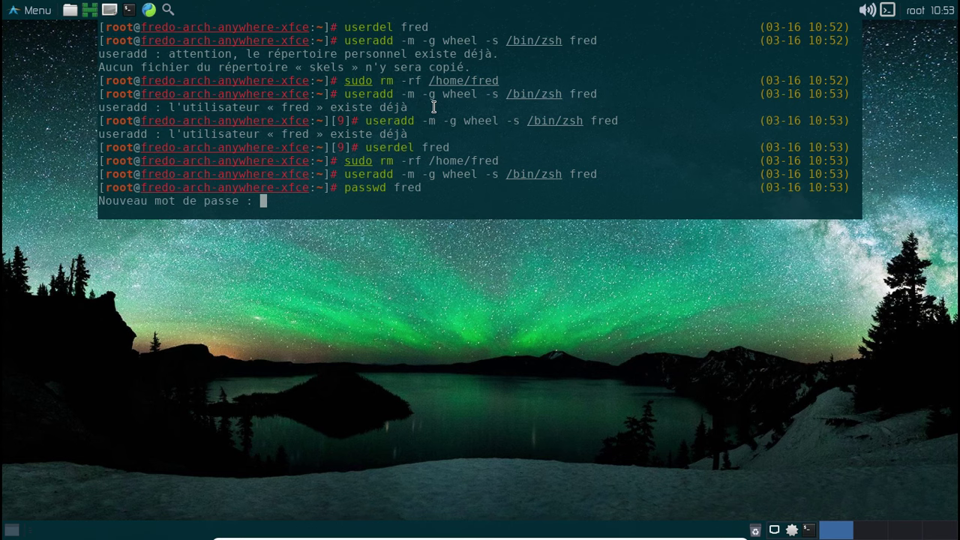
key("Return")
key("Return")
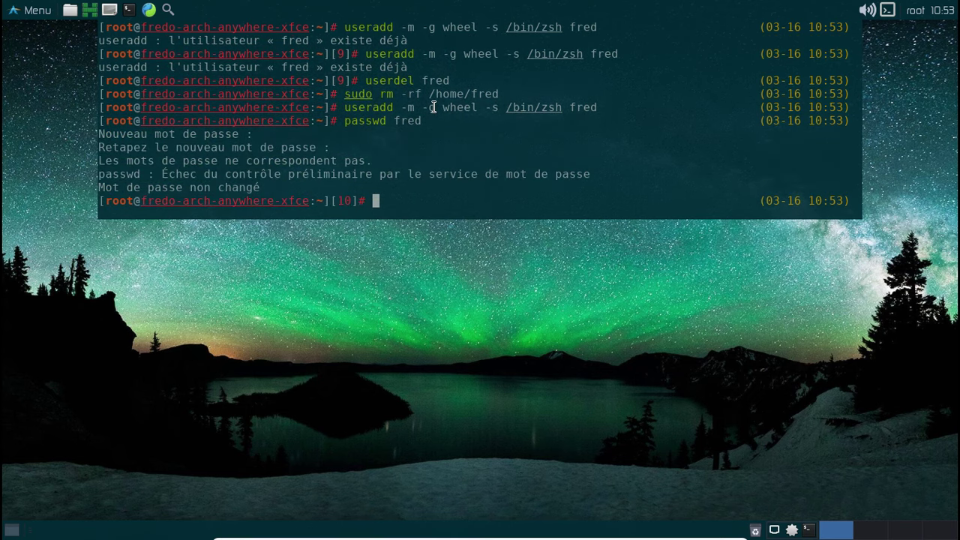
key("Up")
key("Return")
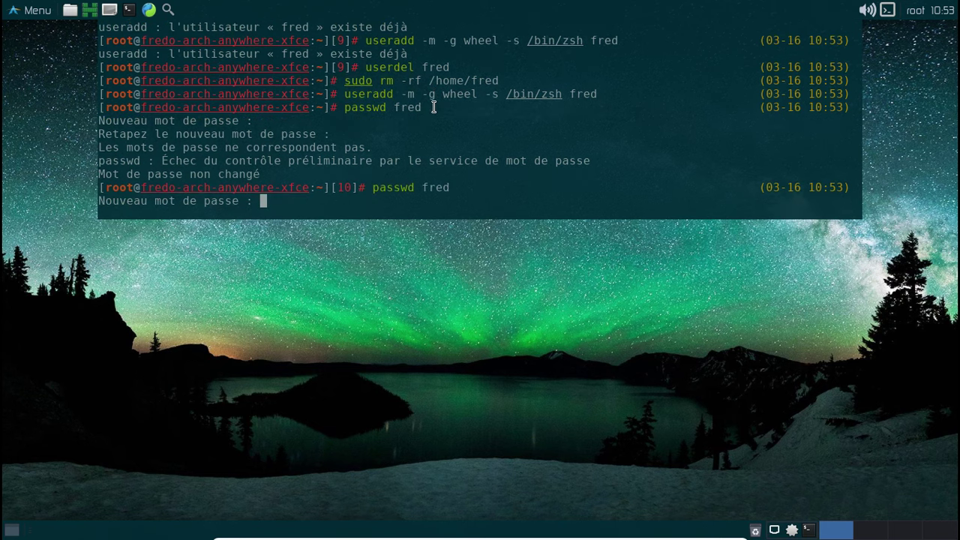
key("Return")
key("Return")
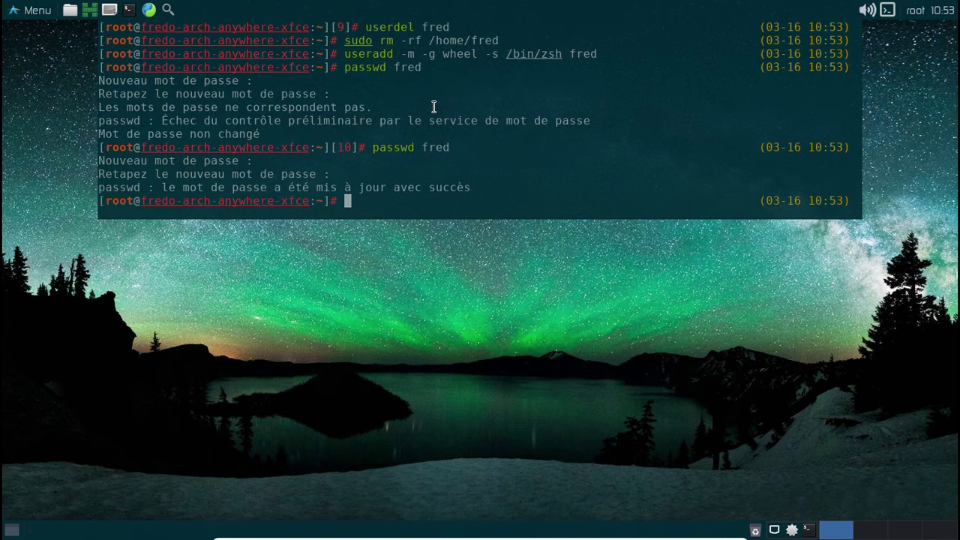
type("exit")
key("Return")
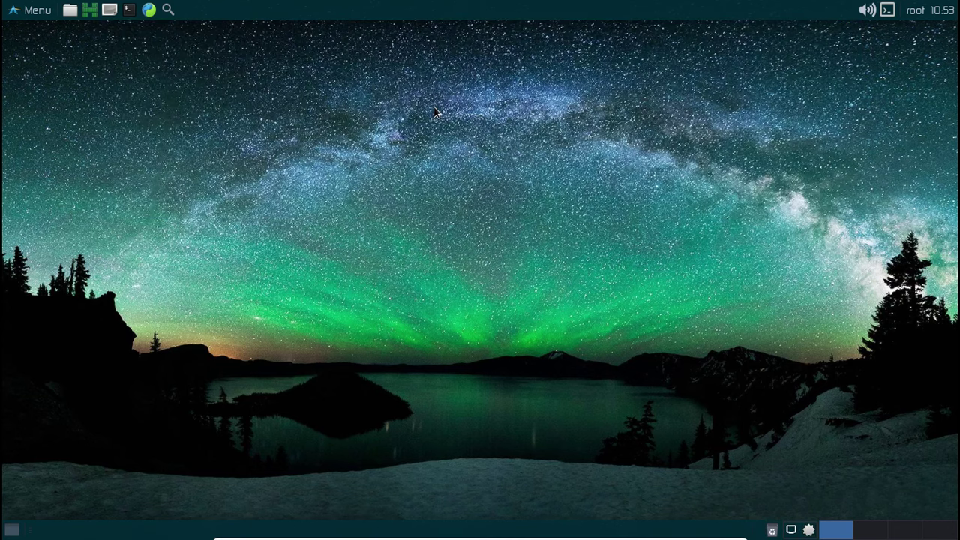
Log out of root from the applications menu and log in as the regular user.
left_click(30, 10)
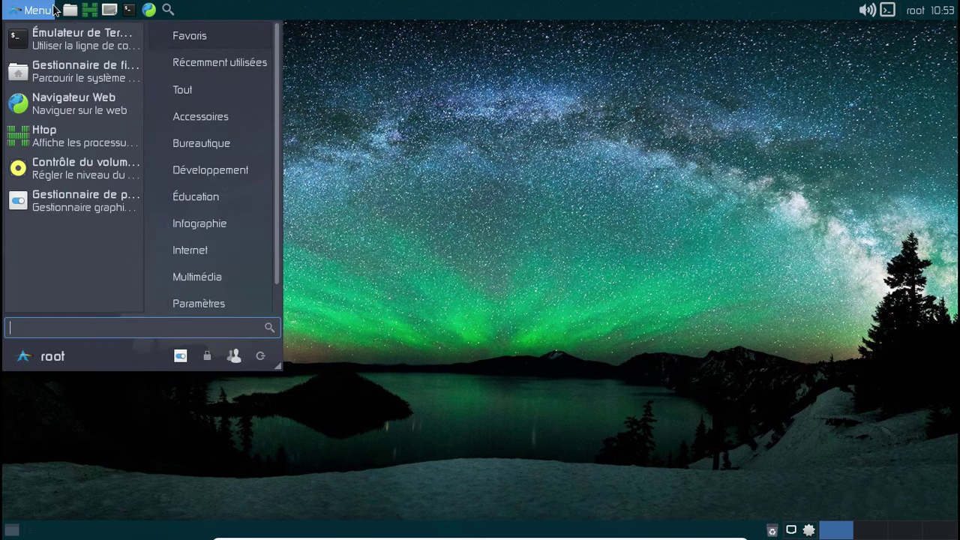
left_click(260, 355)
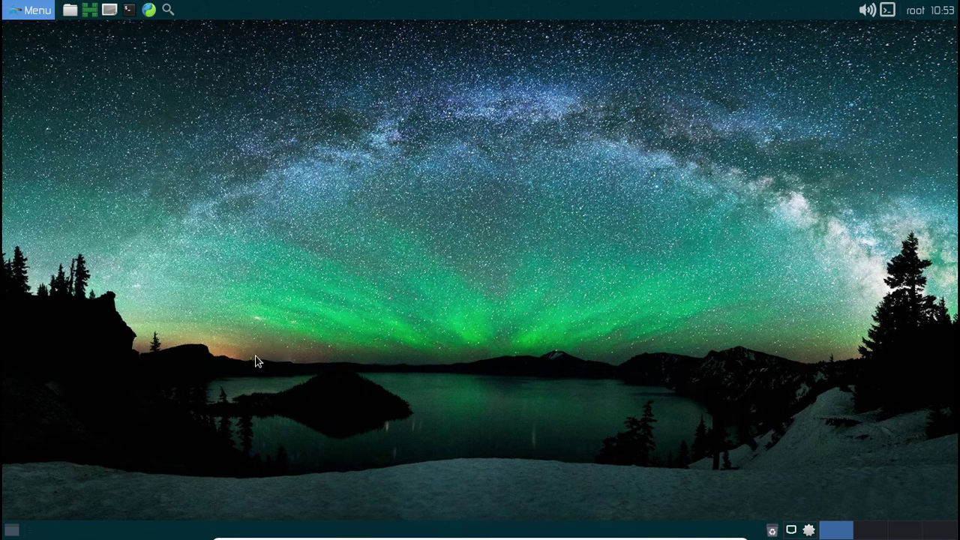
left_click(416, 214)
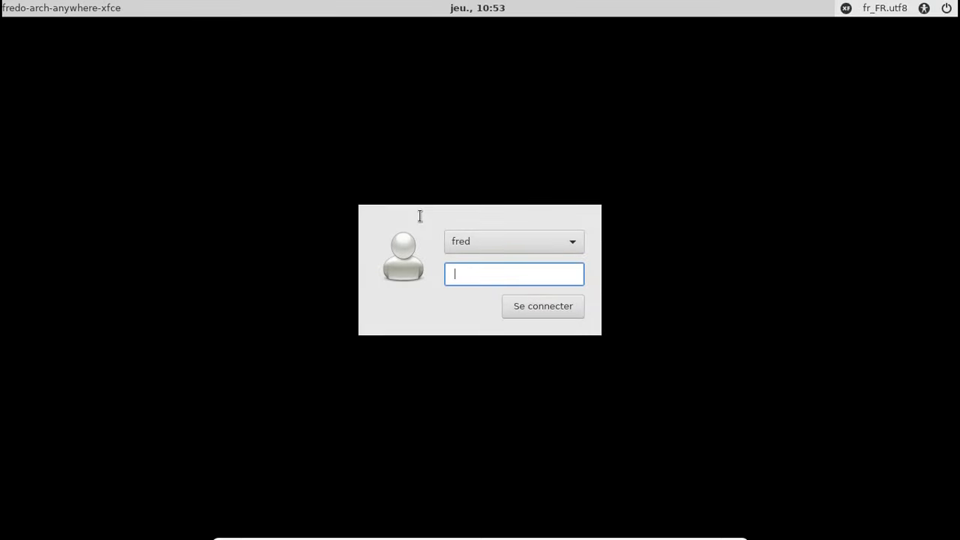
type("********")
key("Return")
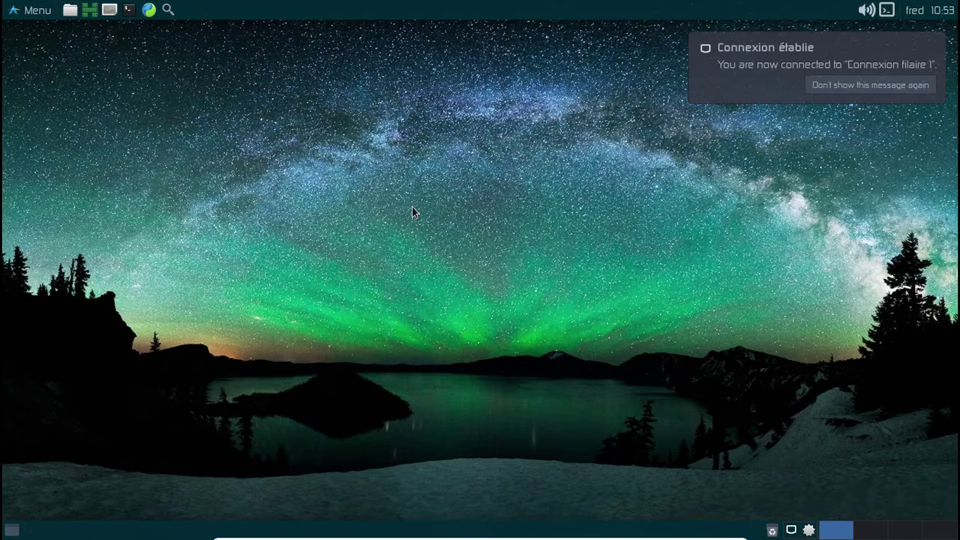
Run groups in a terminal to confirm the user is in wheel, then close it.
left_click(925, 46)
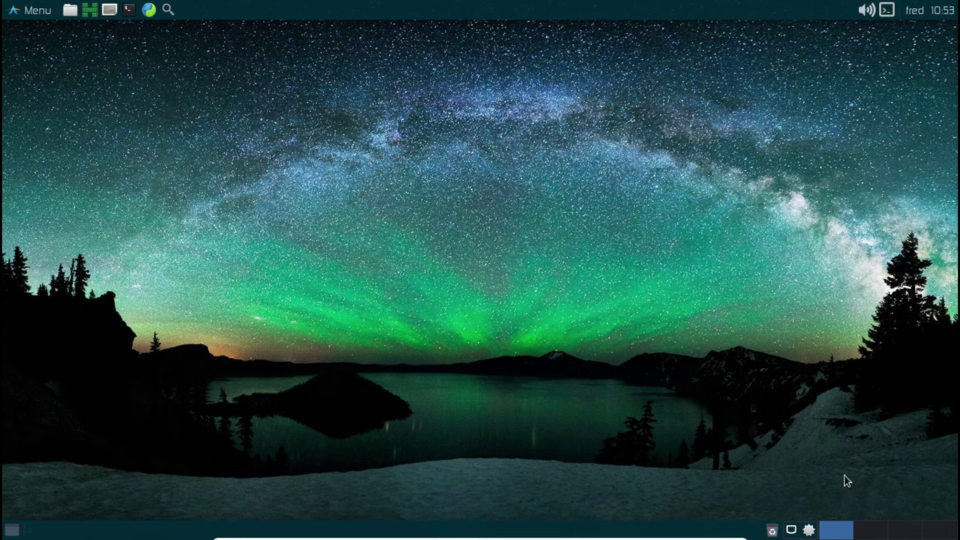
right_click(808, 531)
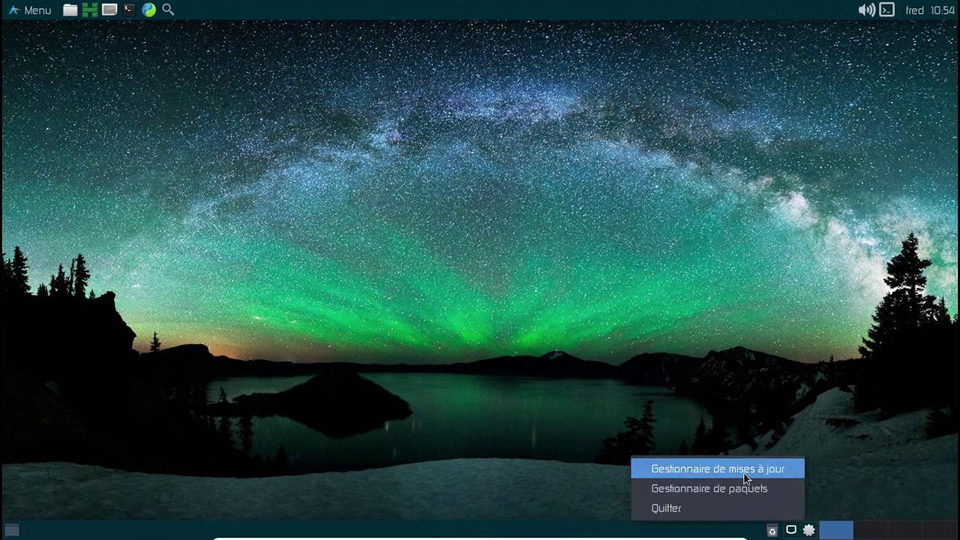
left_click(847, 483)
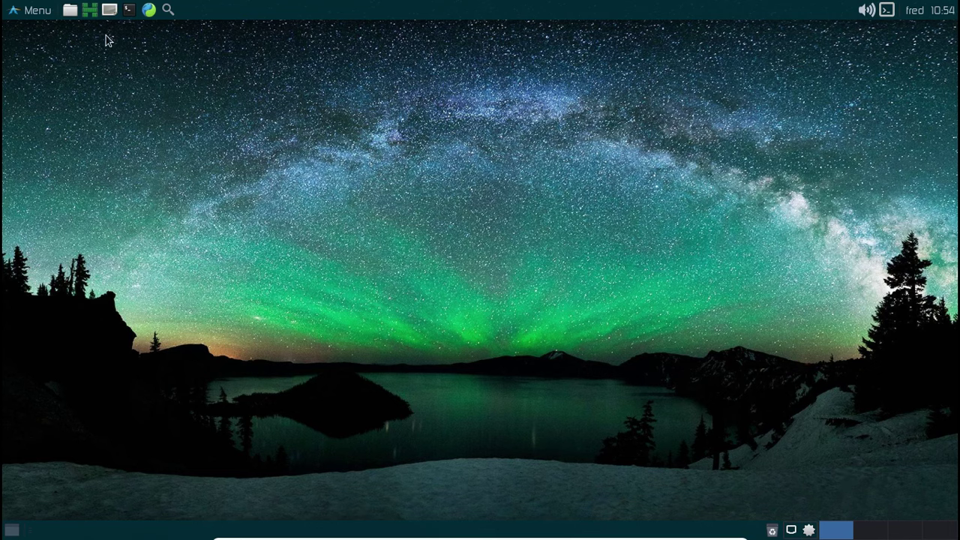
left_click(131, 12)
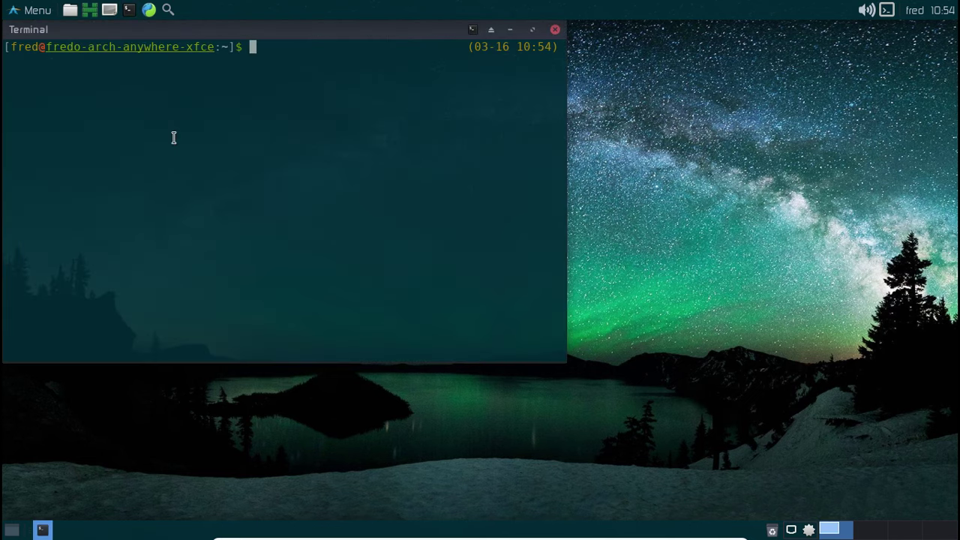
type("groups")
key("Return")
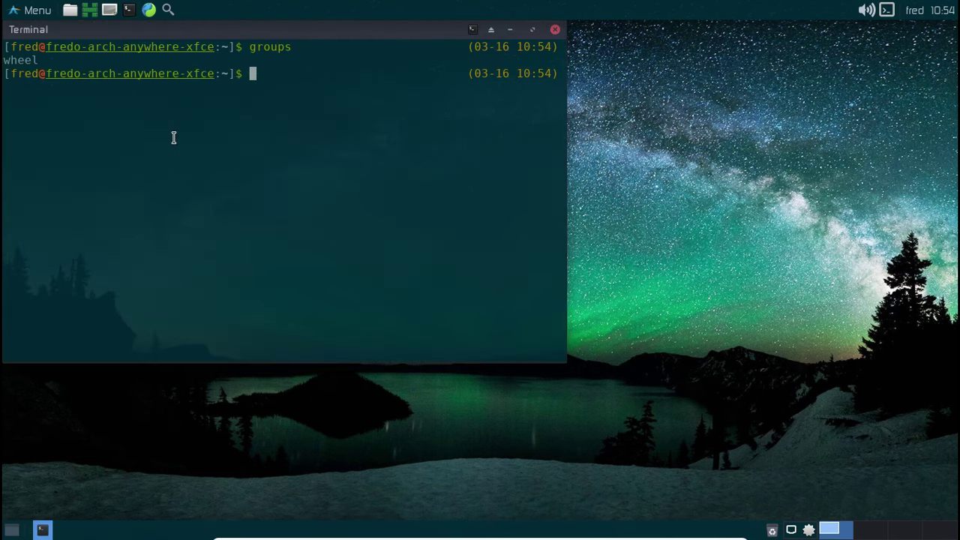
left_click(555, 29)
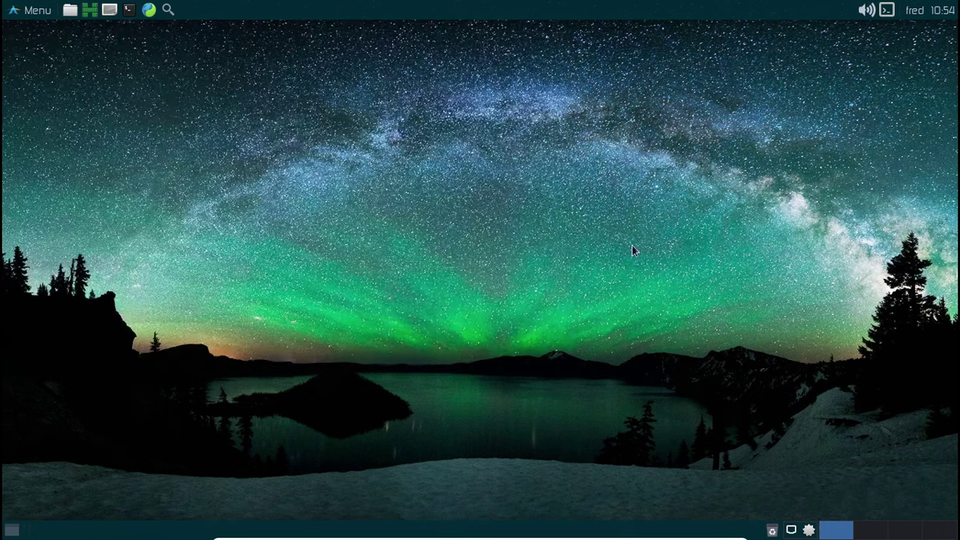
Launch Pamac from the tray and open its Préférences, authenticating with the root password.
right_click(811, 530)
left_click(763, 489)
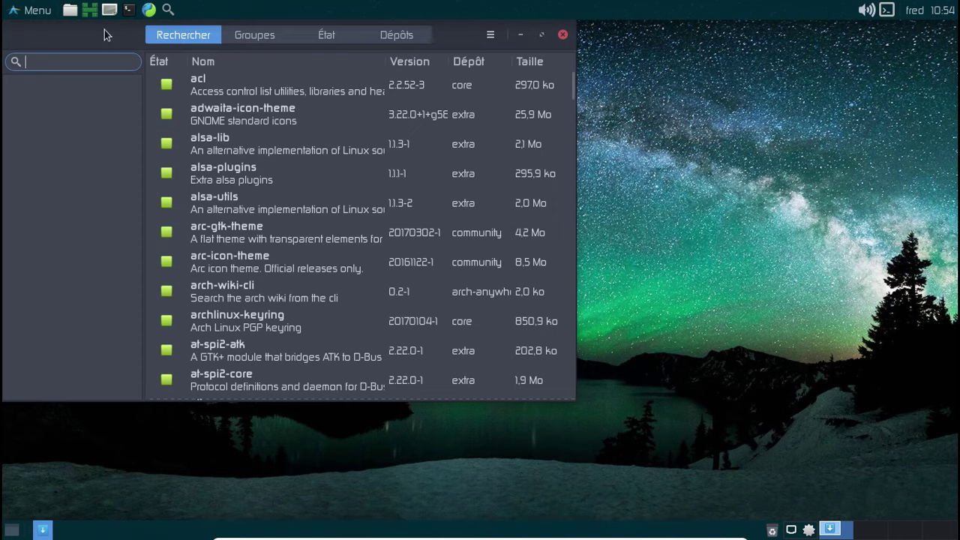
left_click(604, 58)
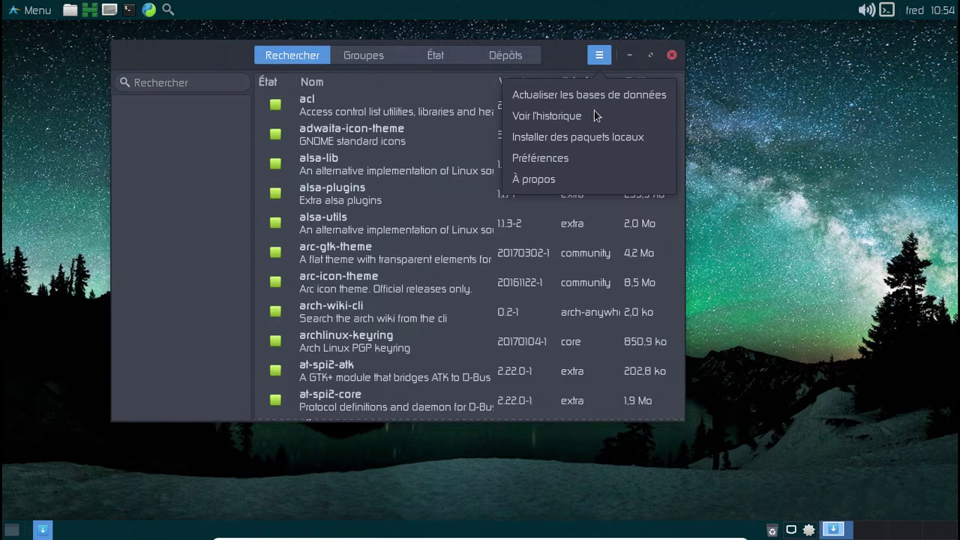
left_click(588, 157)
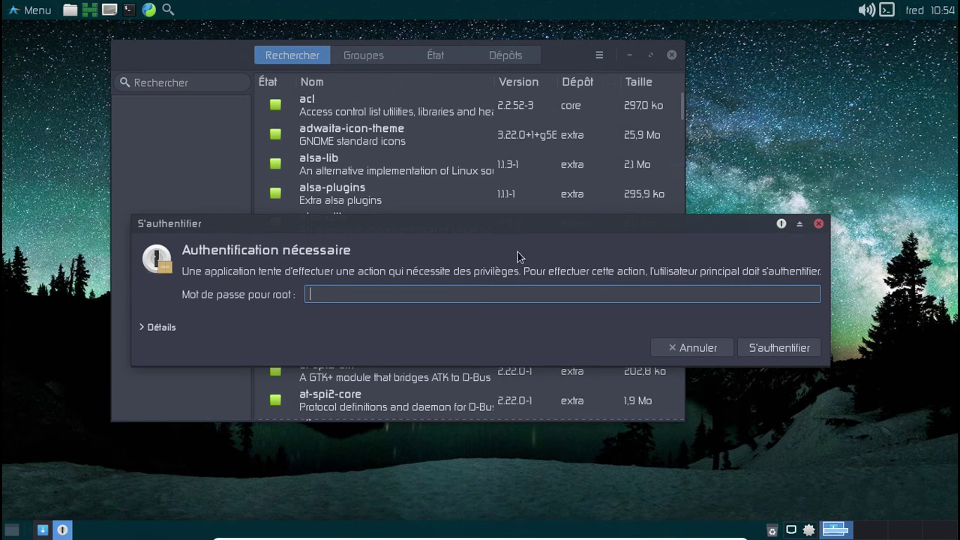
type("*********")
key("Return")
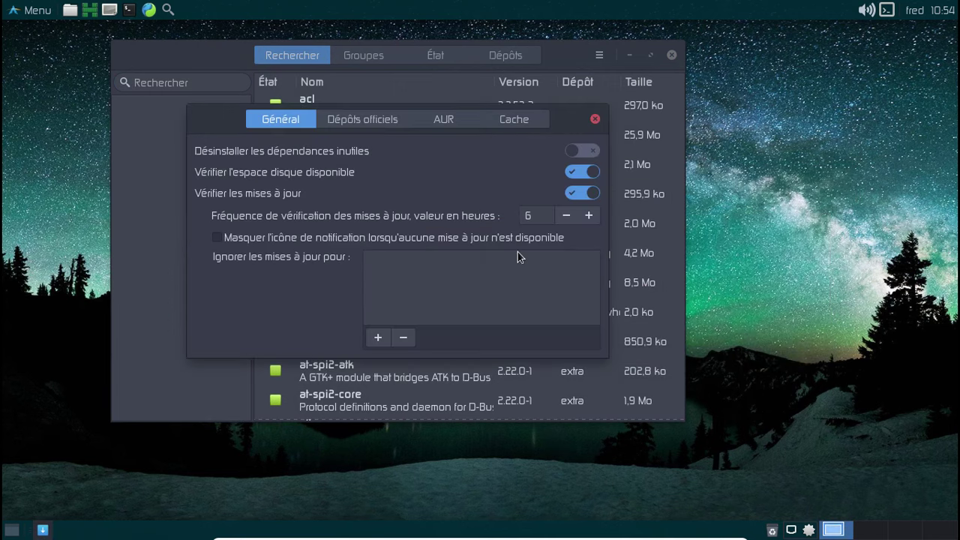
Enable Désinstaller les dépendances inutiles and Activer le support d'AUR, then close the preferences.
left_click(588, 152)
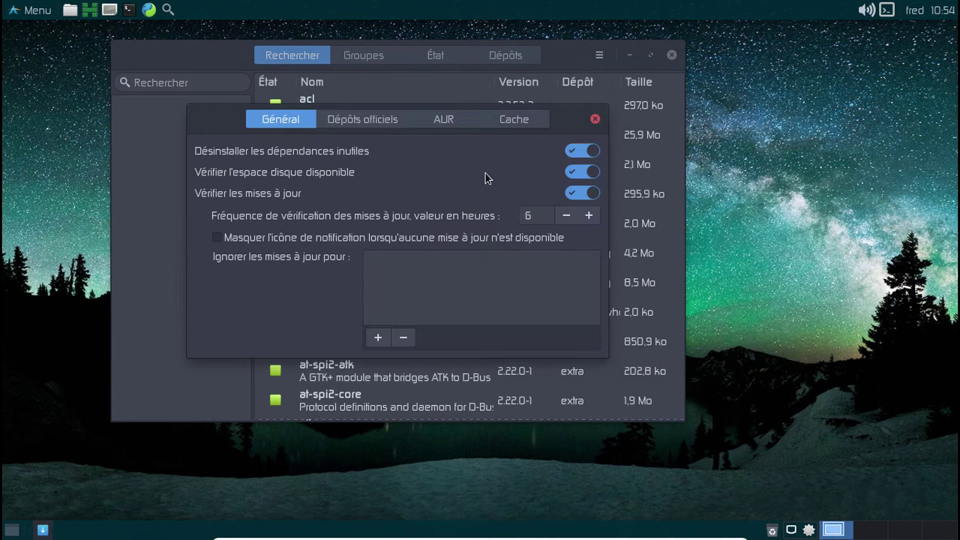
left_click(467, 120)
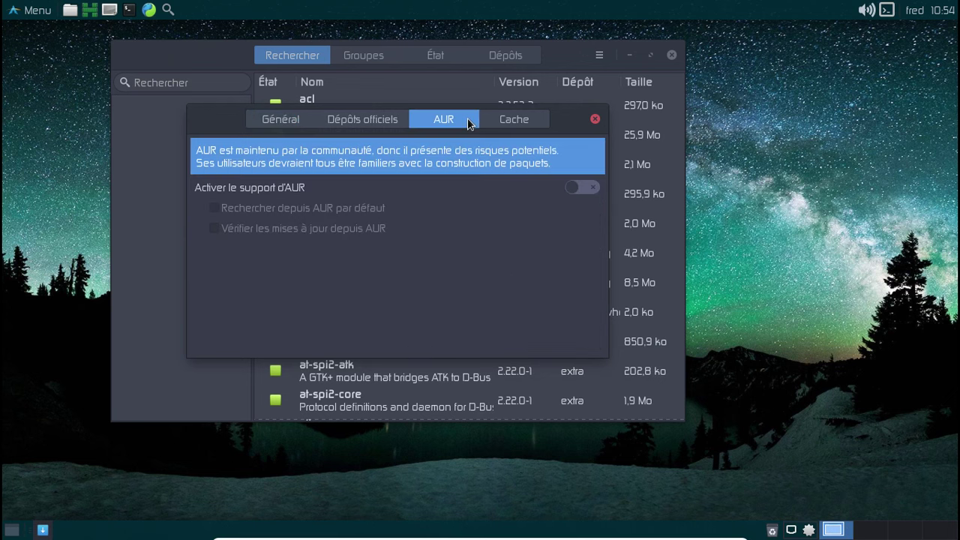
left_click(587, 187)
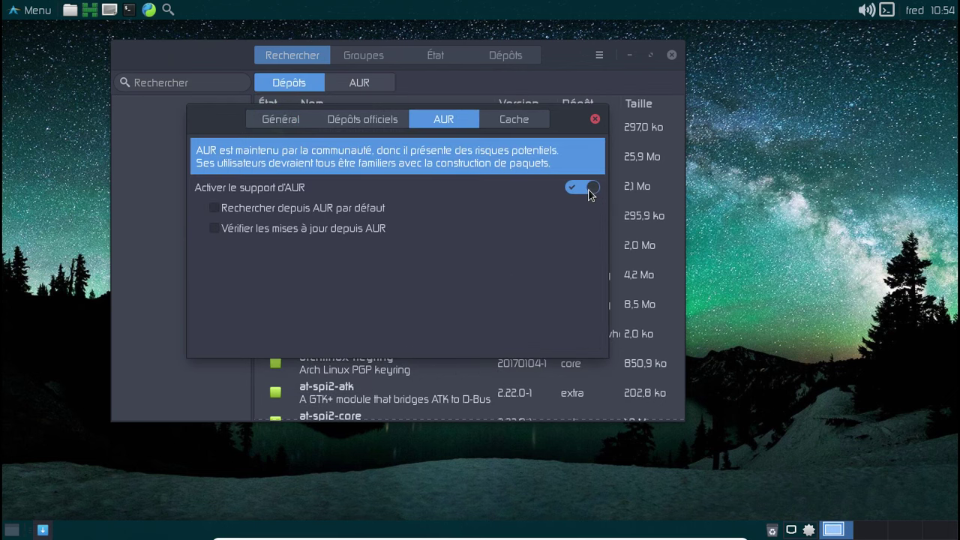
left_click(595, 120)
Browse the AUR, repositories, and orphan, foreign, pending and installed package lists, then return to search.
left_click(353, 86)
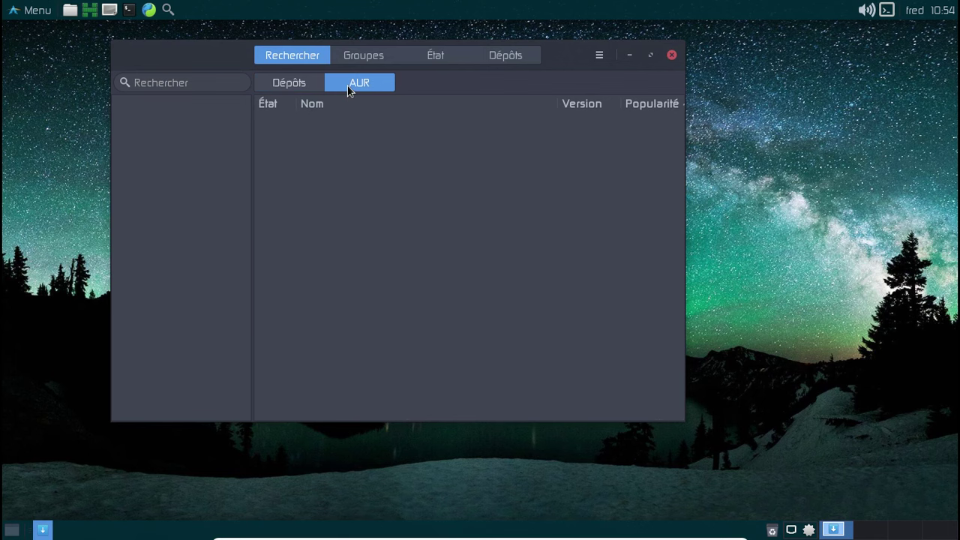
left_click(302, 88)
left_click(450, 57)
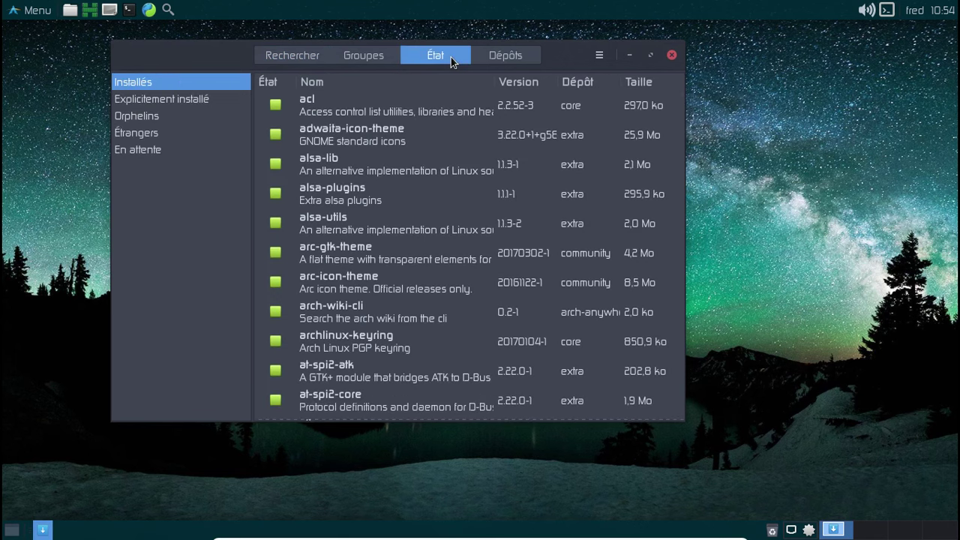
left_click(185, 121)
left_click(166, 131)
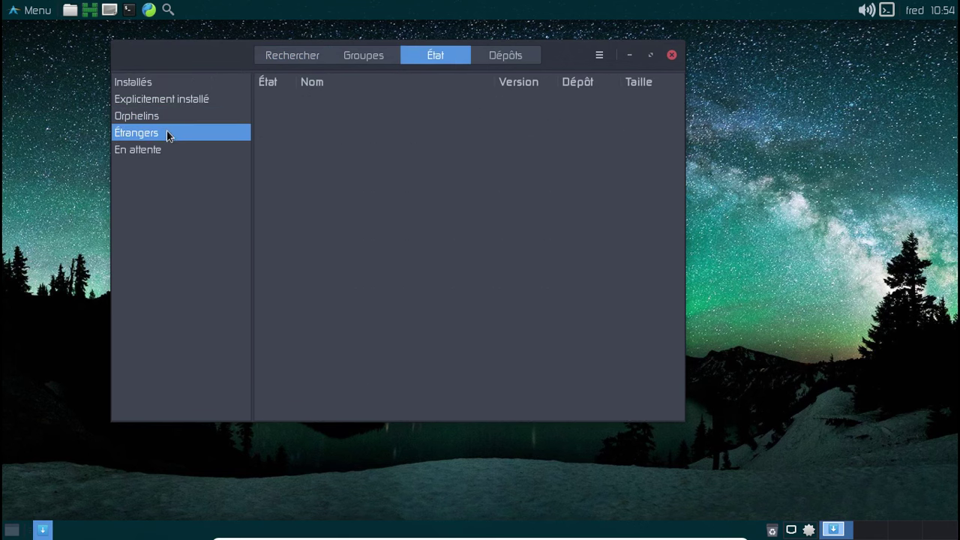
left_click(162, 149)
left_click(226, 82)
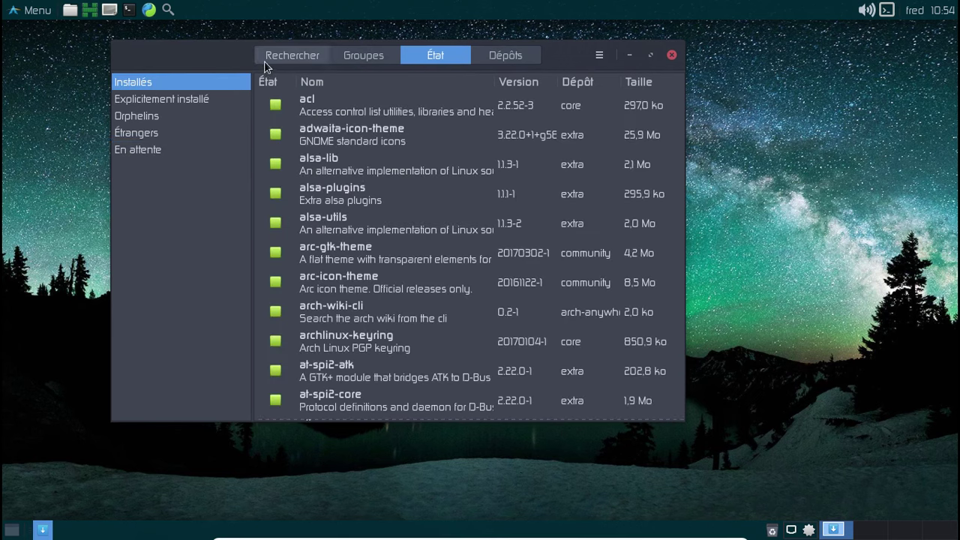
left_click(264, 59)
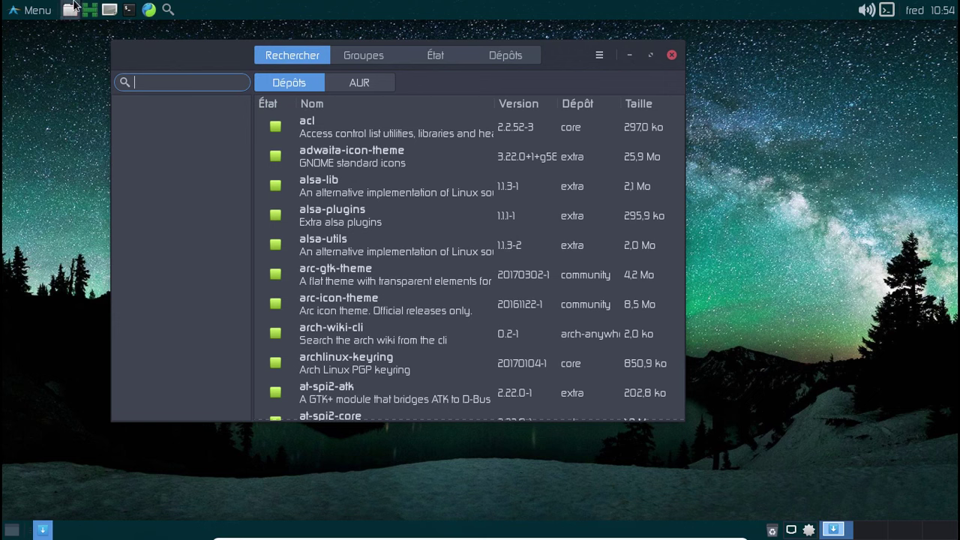
left_click(36, 10)
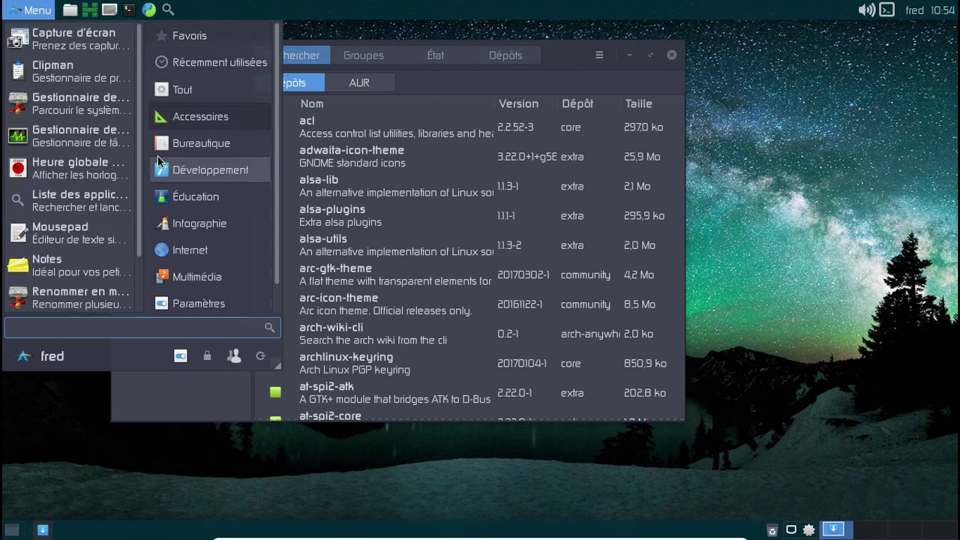
mouse_move(191, 117)
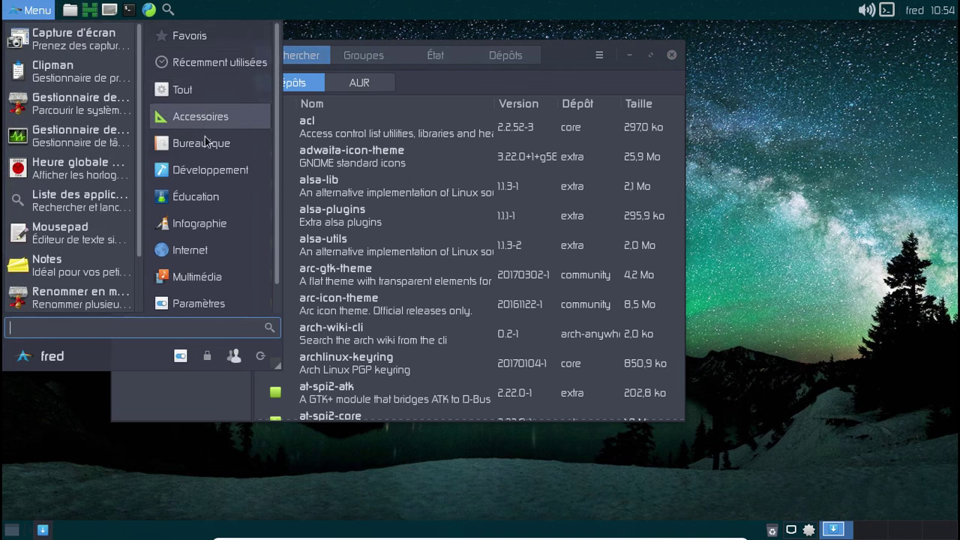
scroll(90, 92, "down", 2)
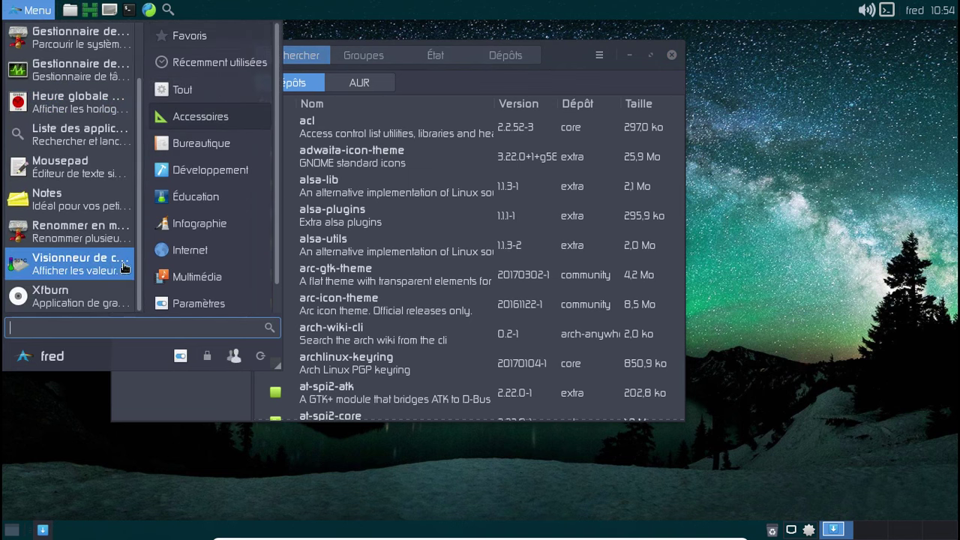
type("emac")
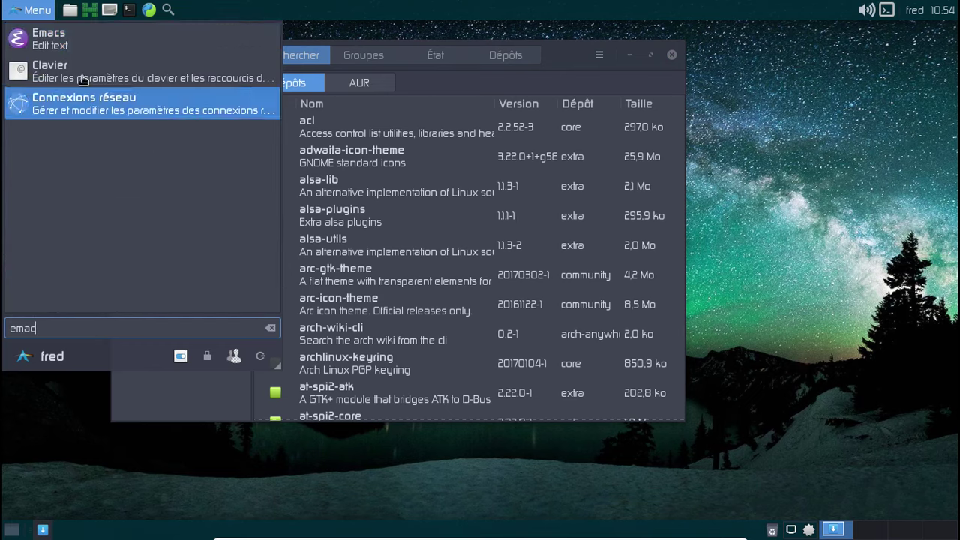
left_click(85, 41)
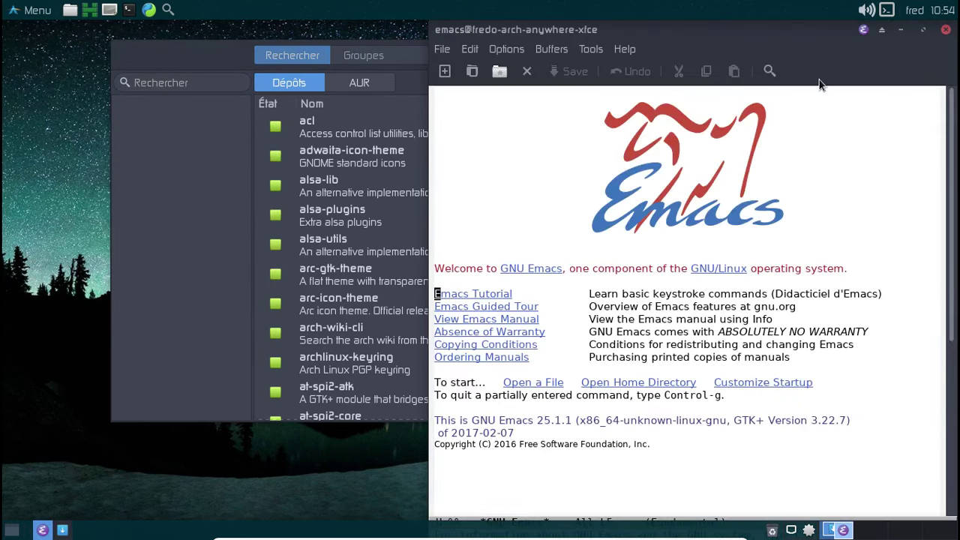
left_click(945, 29)
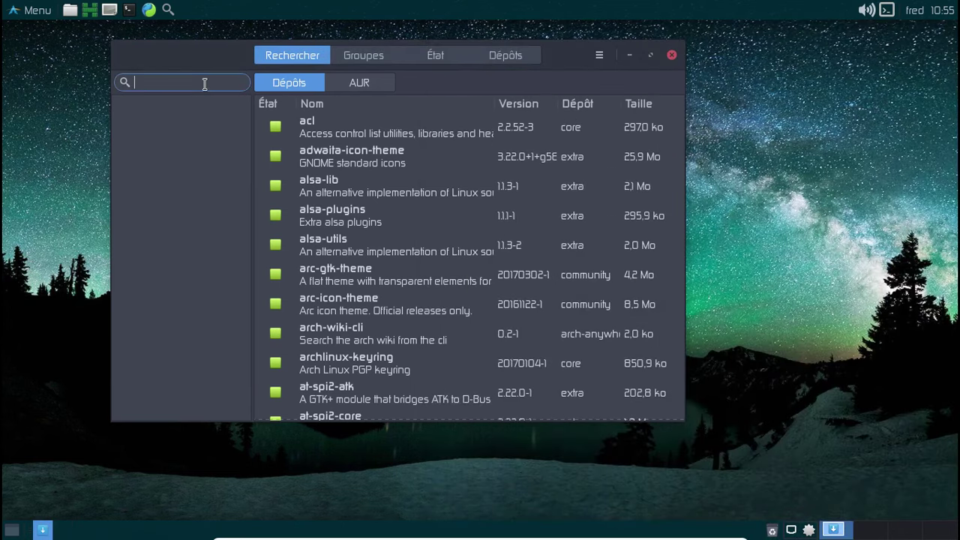
Search for mpv, install mpv 0.24.0-1 from community, and close Pamac.
type("mpv")
key("Return")
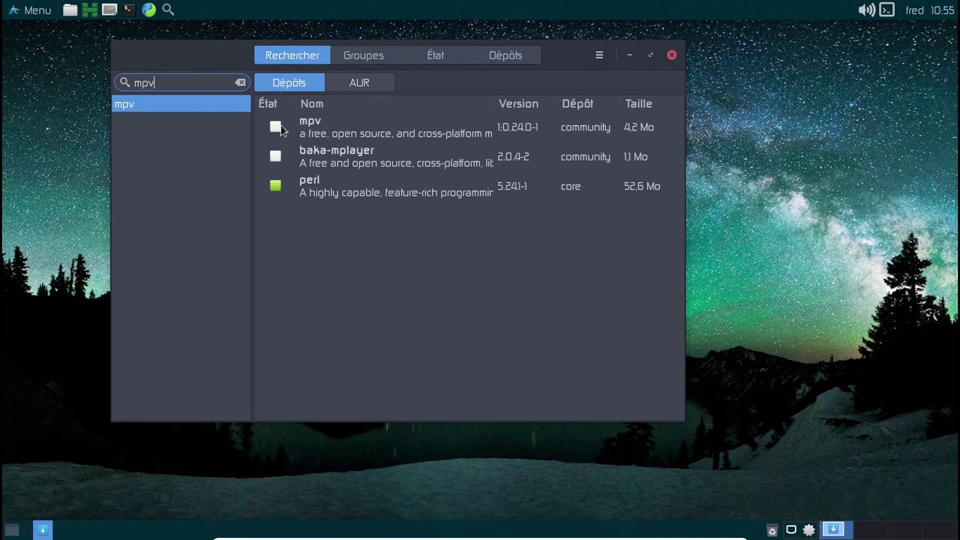
left_click(276, 127)
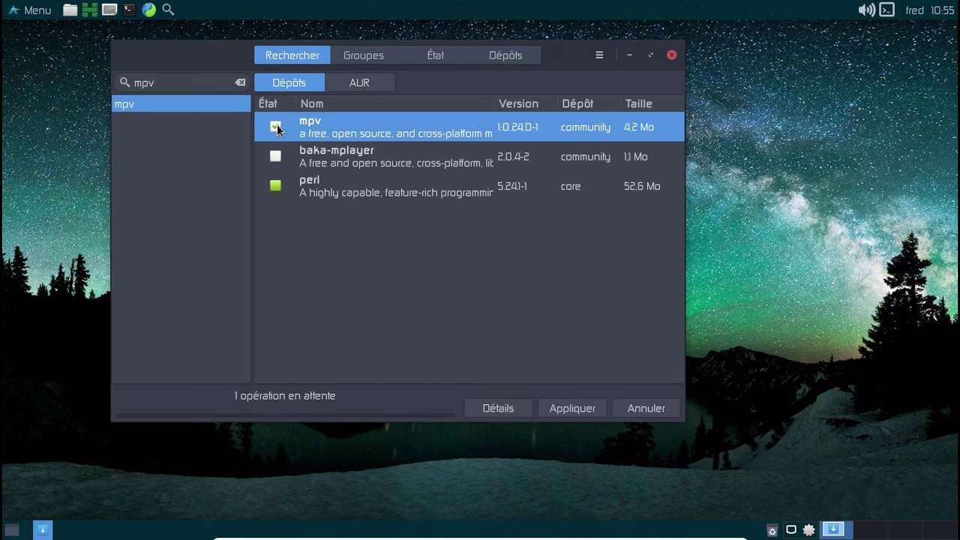
left_click(582, 405)
left_click(570, 127)
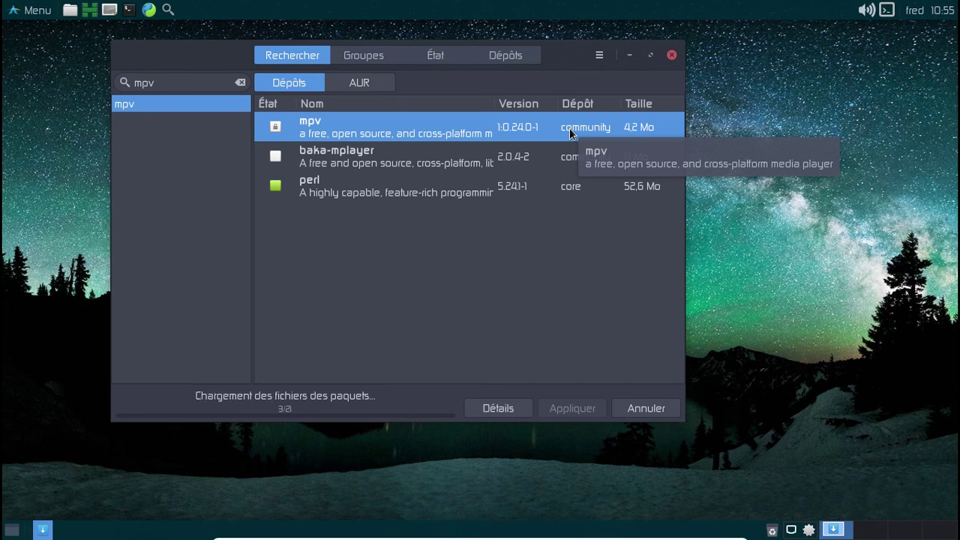
left_click(675, 51)
Launch mpv Media Player from the Multimédia menu and close it again.
left_click(30, 10)
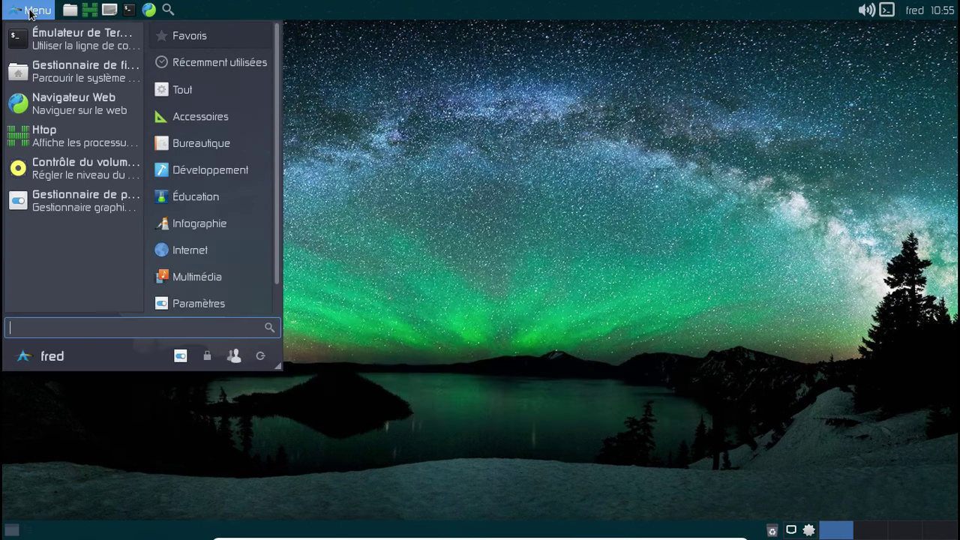
scroll(225, 255, "down", 1)
left_click(232, 254)
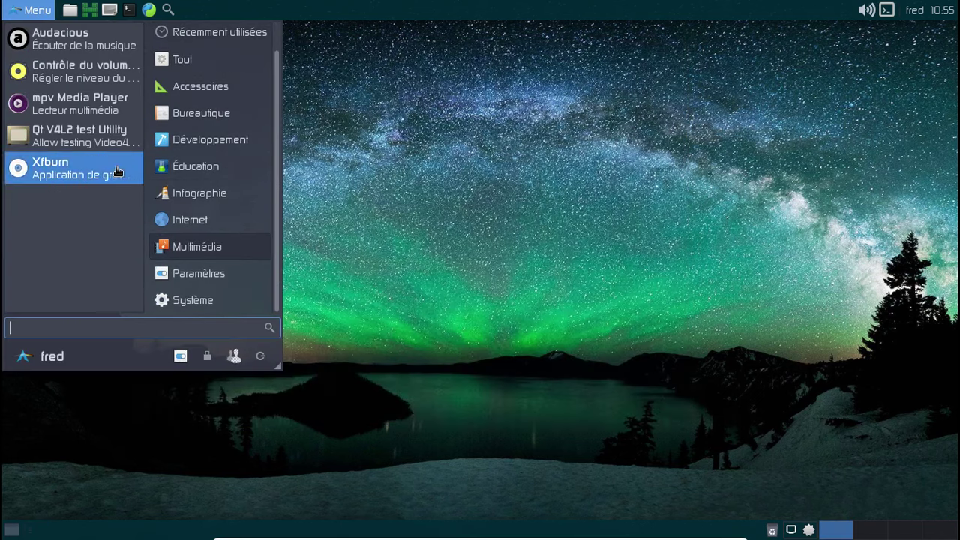
left_click(81, 109)
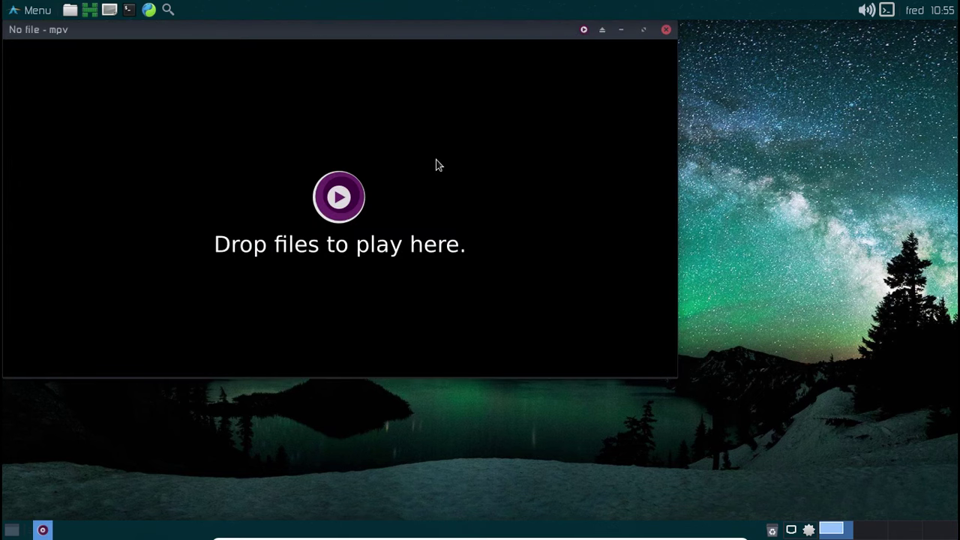
left_click(667, 31)
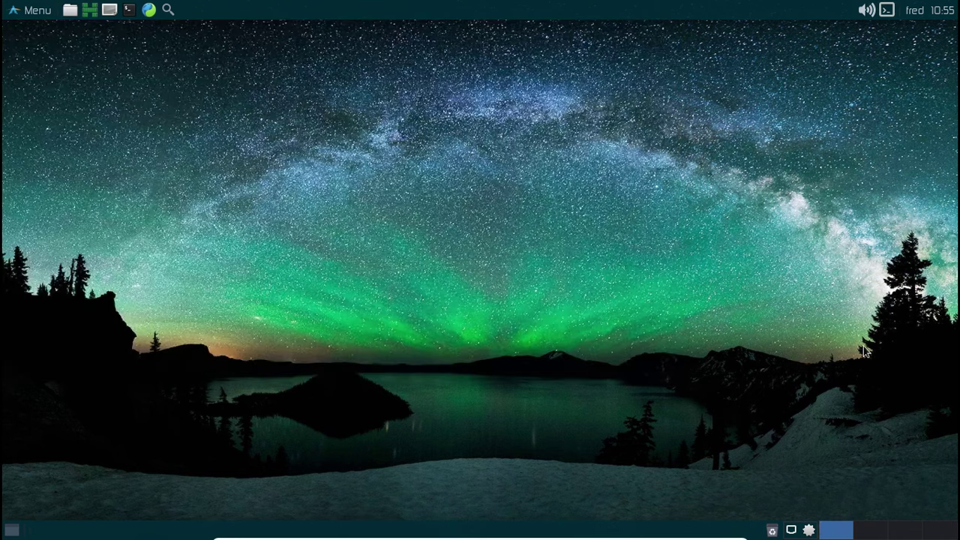
Log out via Déconnexion and log back in as the other user with their password.
left_click(915, 10)
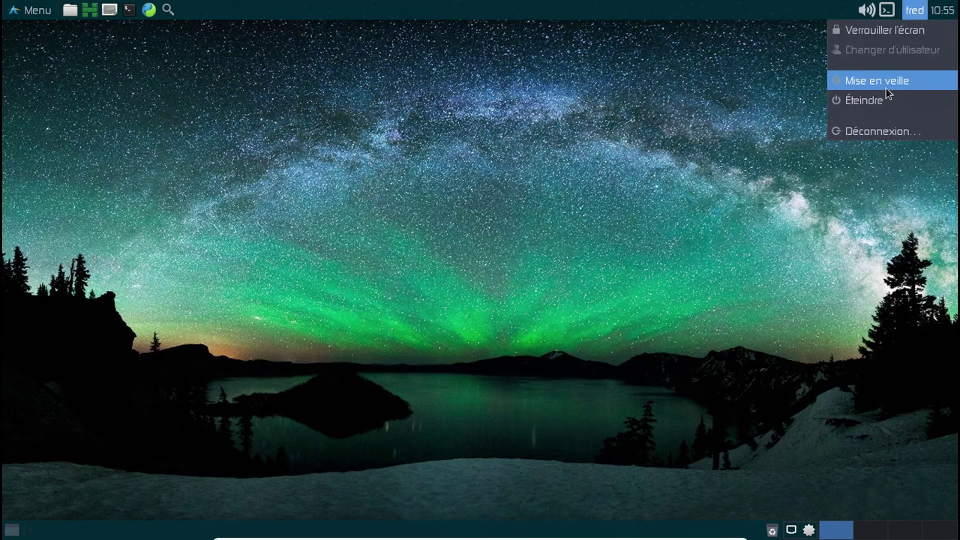
left_click(889, 133)
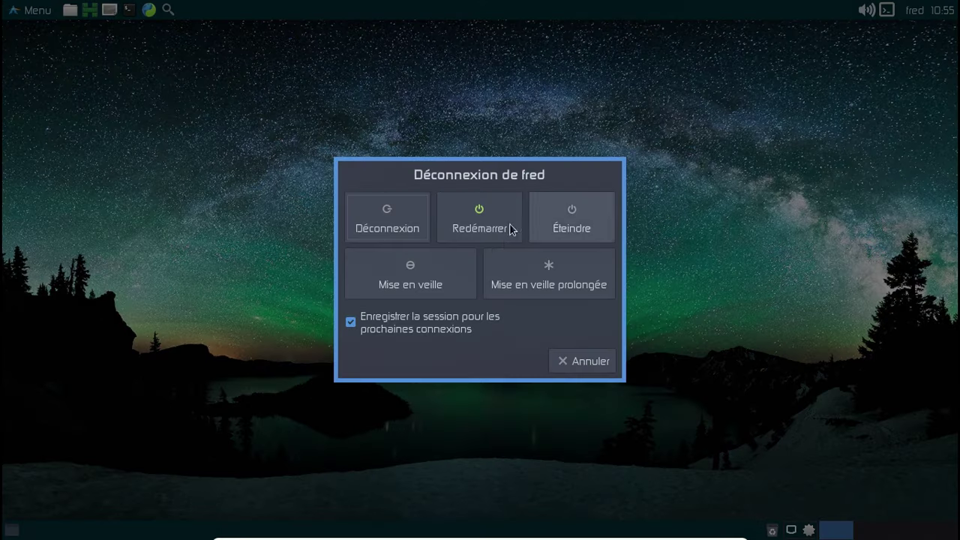
left_click(388, 213)
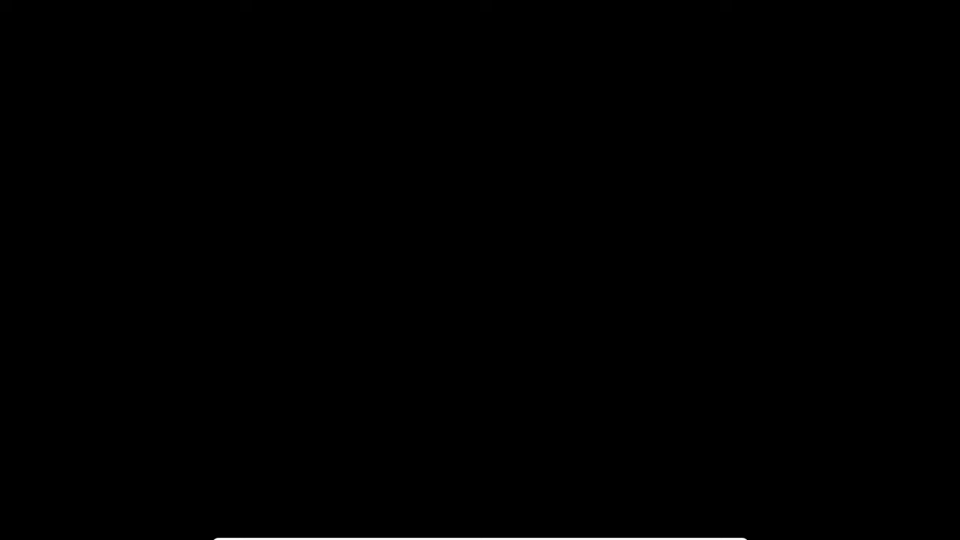
left_click(462, 238)
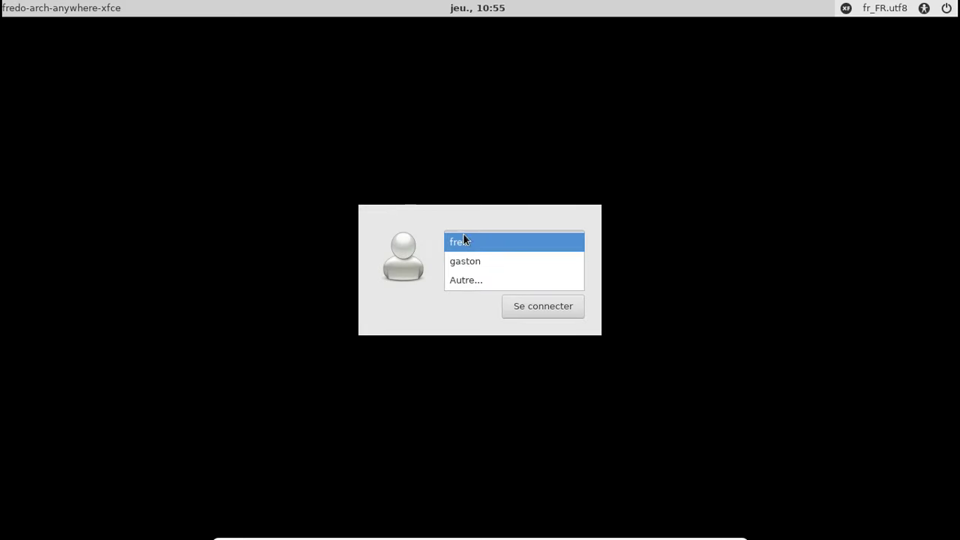
left_click(468, 261)
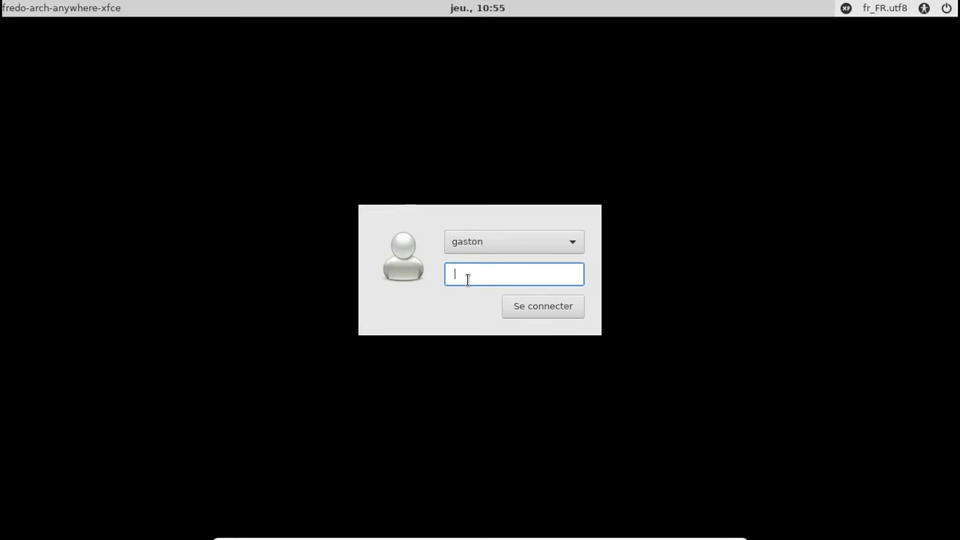
type("*******")
key("Return")
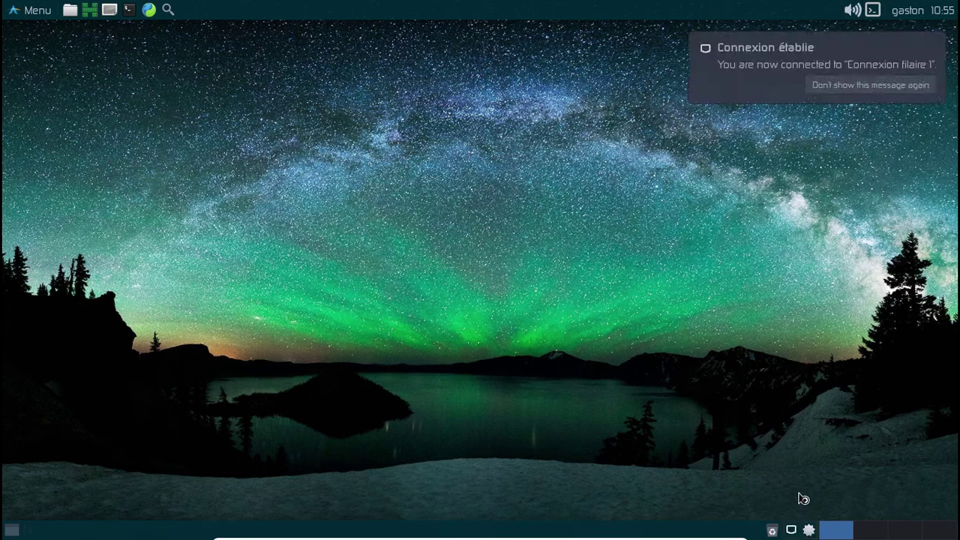
right_click(810, 530)
Install vlc 2.2.4-7 from extra in Pamac, authenticating with the root password, then close Pamac.
left_click(770, 488)
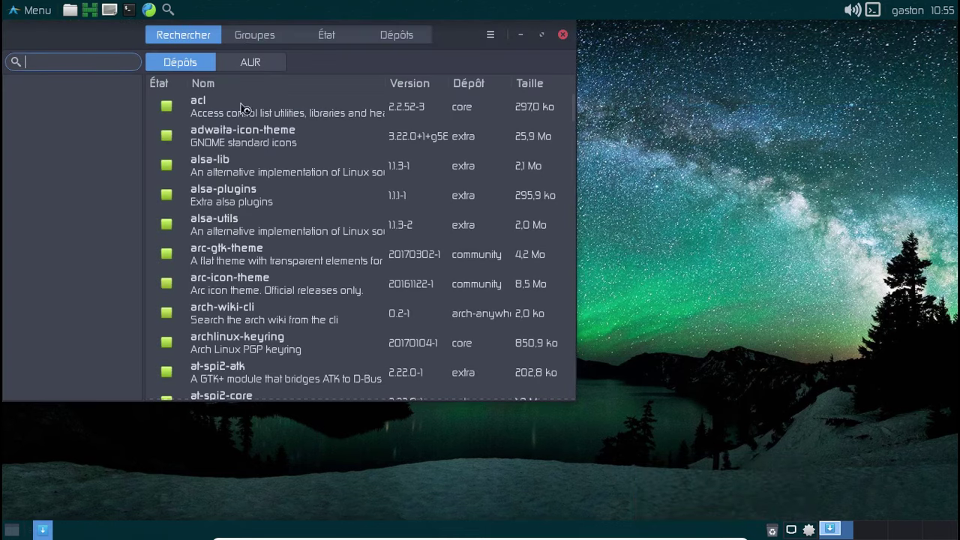
left_click(59, 58)
type("vlc")
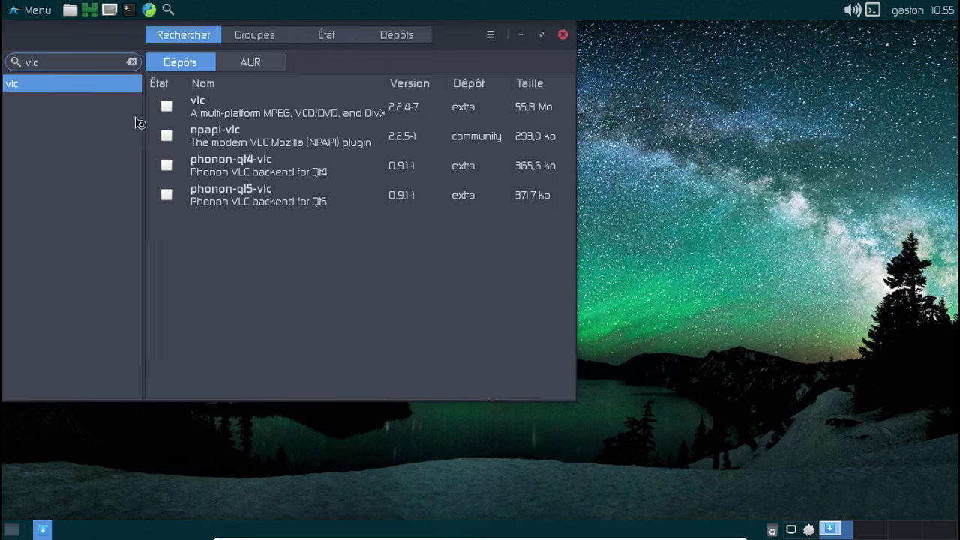
left_click(167, 106)
left_click(473, 387)
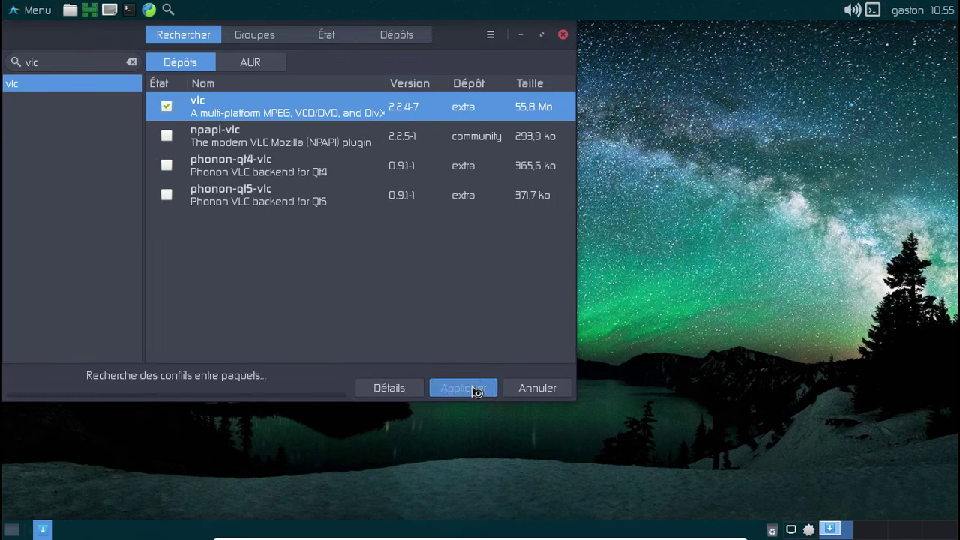
left_click(489, 109)
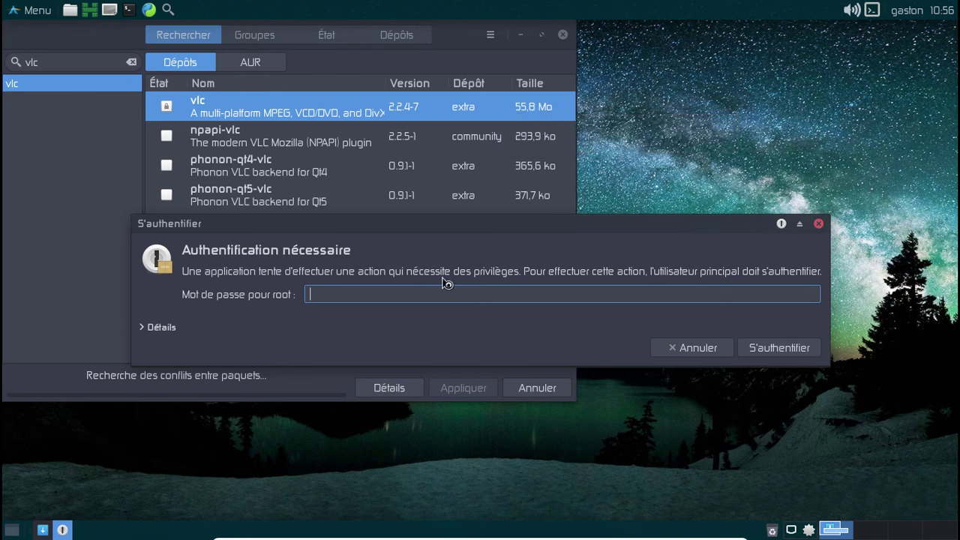
type("*")
type("•••••")
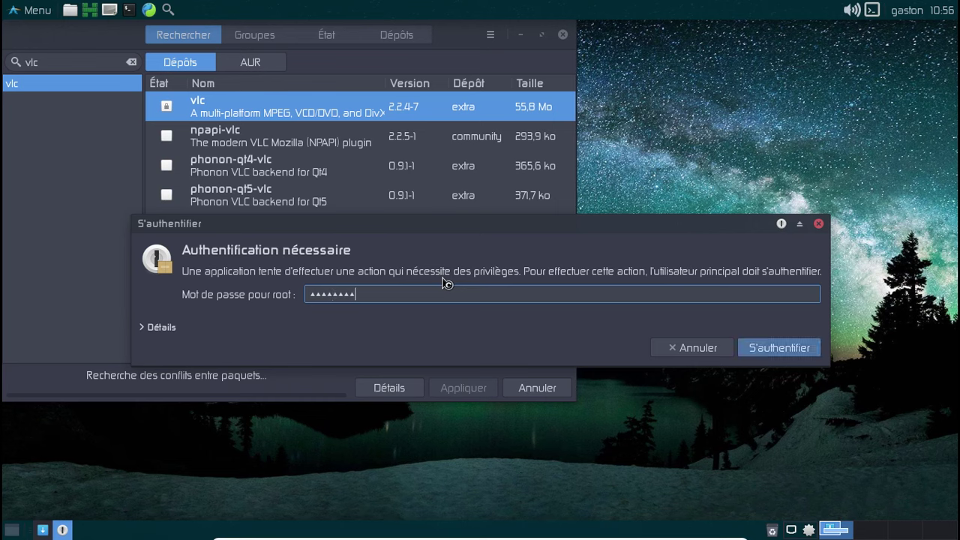
key("Return")
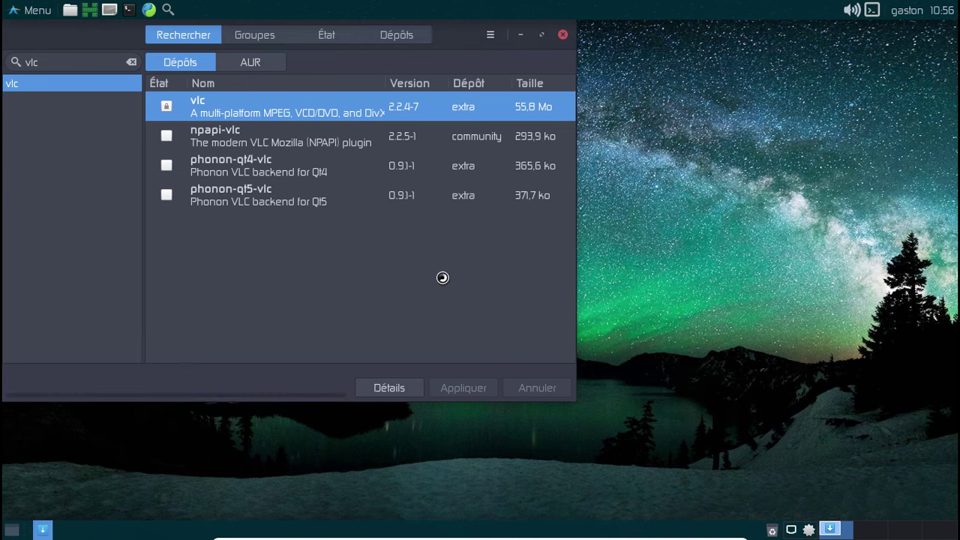
left_click(561, 34)
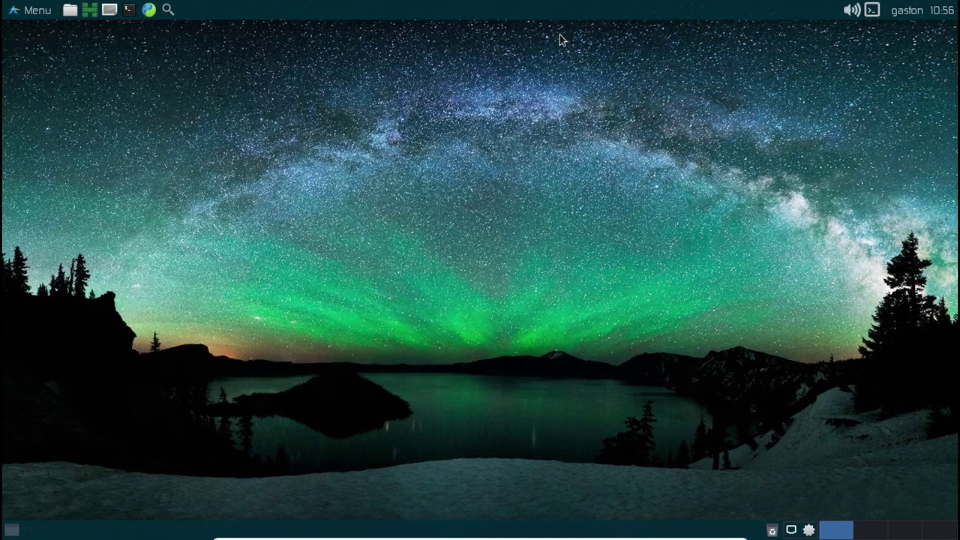
Launch the newly installed VLC media player from the Multimédia menu.
left_click(27, 10)
left_click(199, 303)
left_click(199, 224)
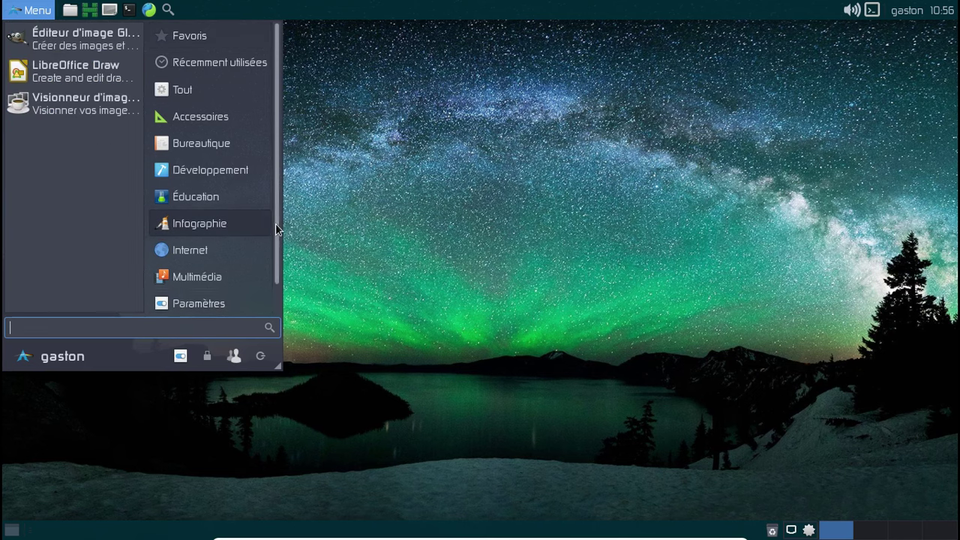
scroll(240, 277, "down", 1)
left_click(218, 247)
left_click(210, 273)
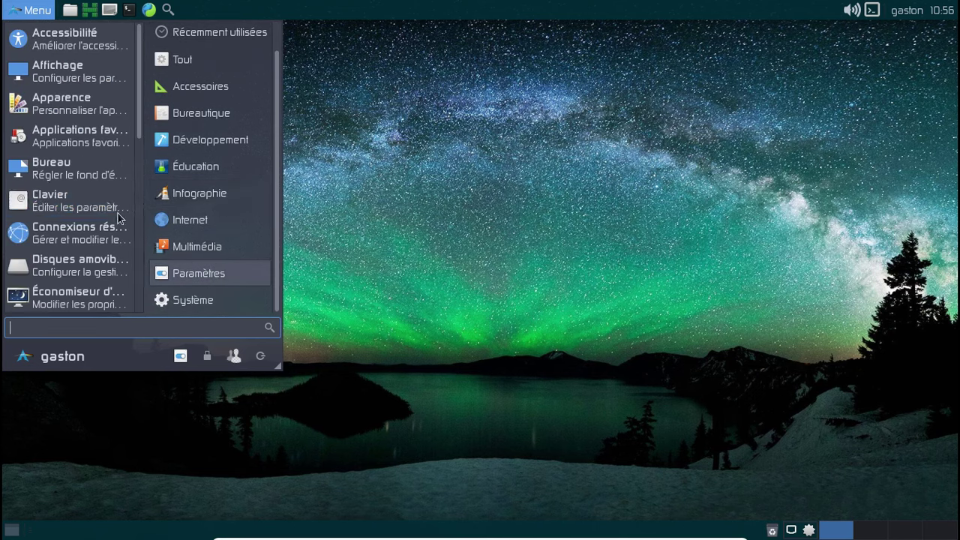
left_click(212, 193)
left_click(225, 247)
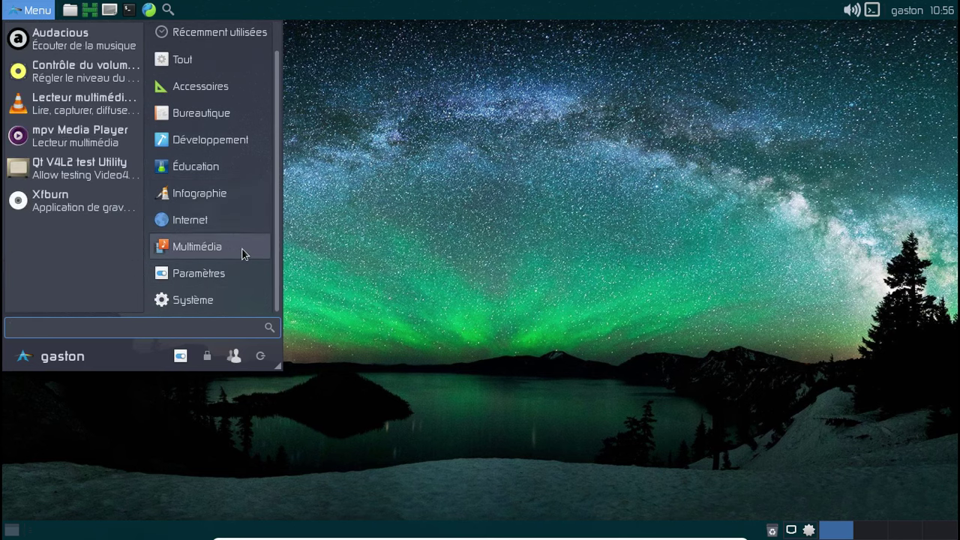
left_click(96, 113)
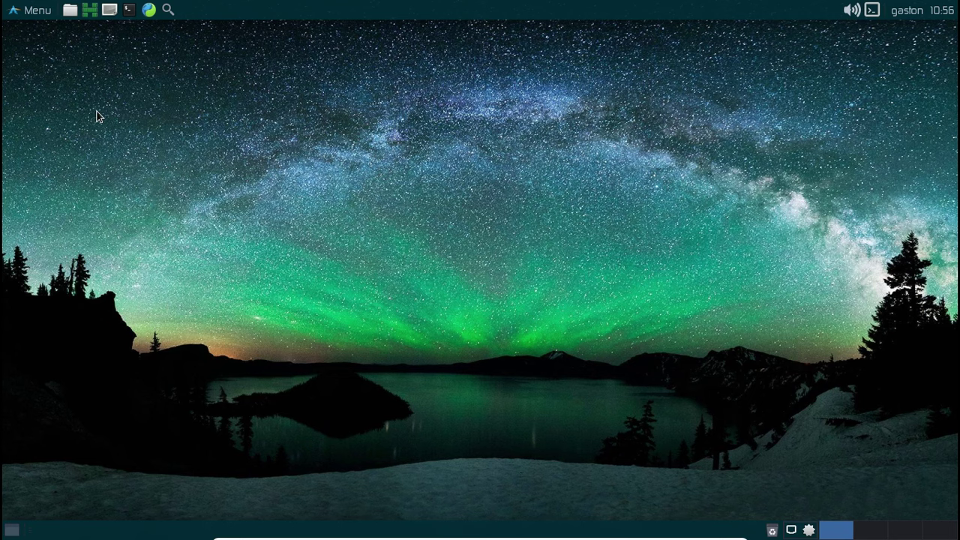
Run 'pacaur -Syy' in the drop-down terminal, submit the password, then exit the terminal.
left_click(872, 12)
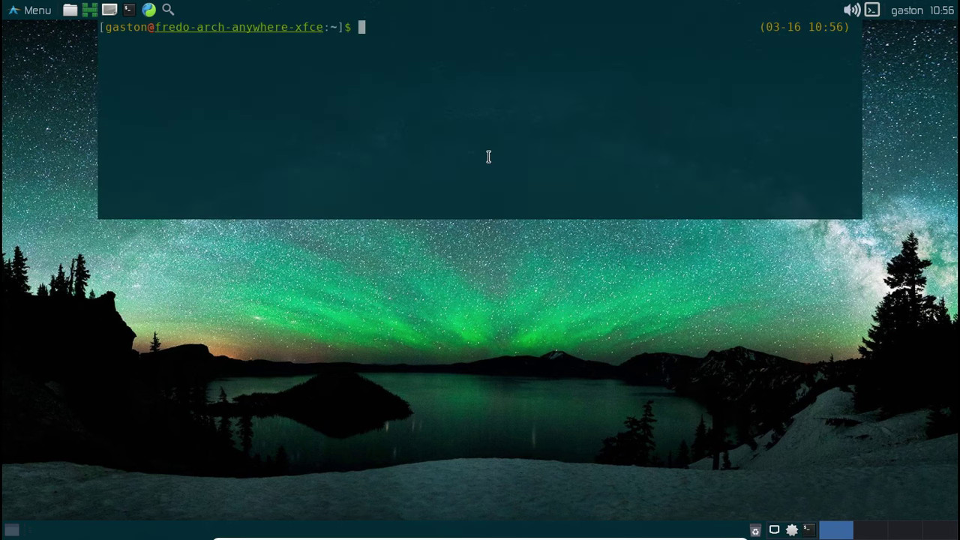
type("pacaur -Syy")
key("Return")
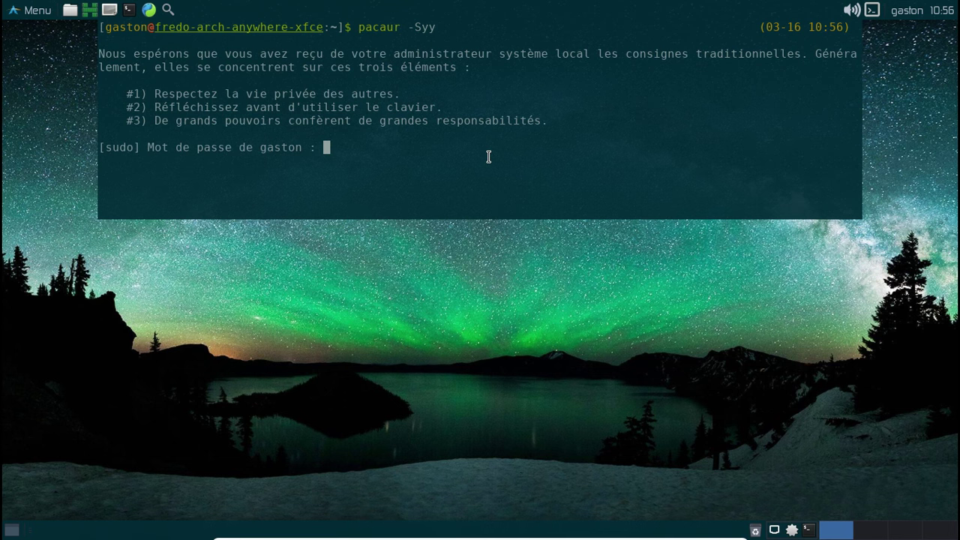
key("Return")
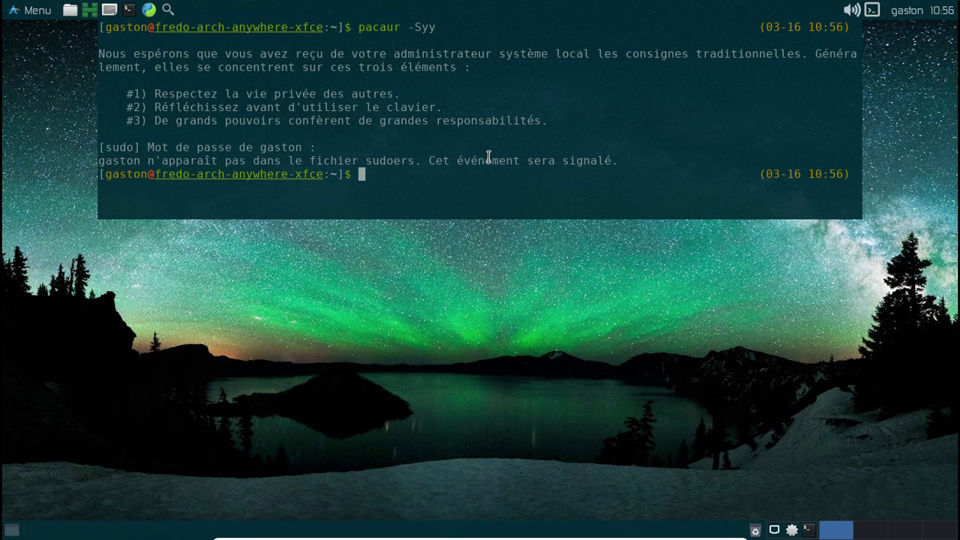
type("exit")
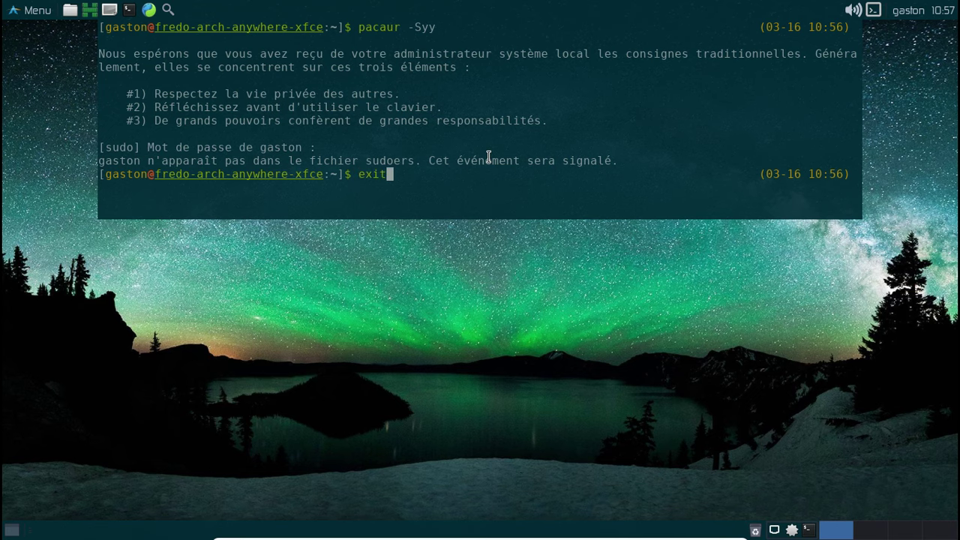
key("Return")
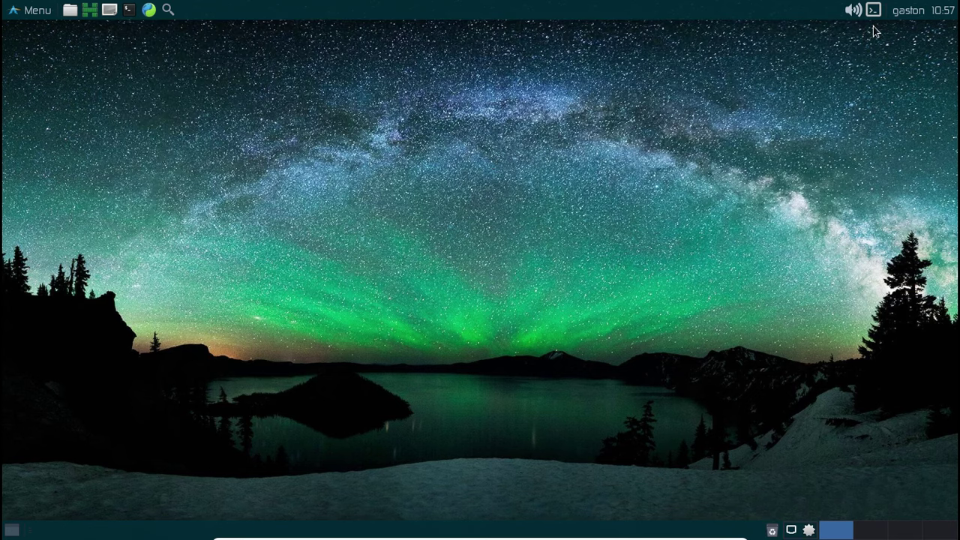
Shut the system down with Éteindre from the user session's Déconnexion options.
left_click(907, 9)
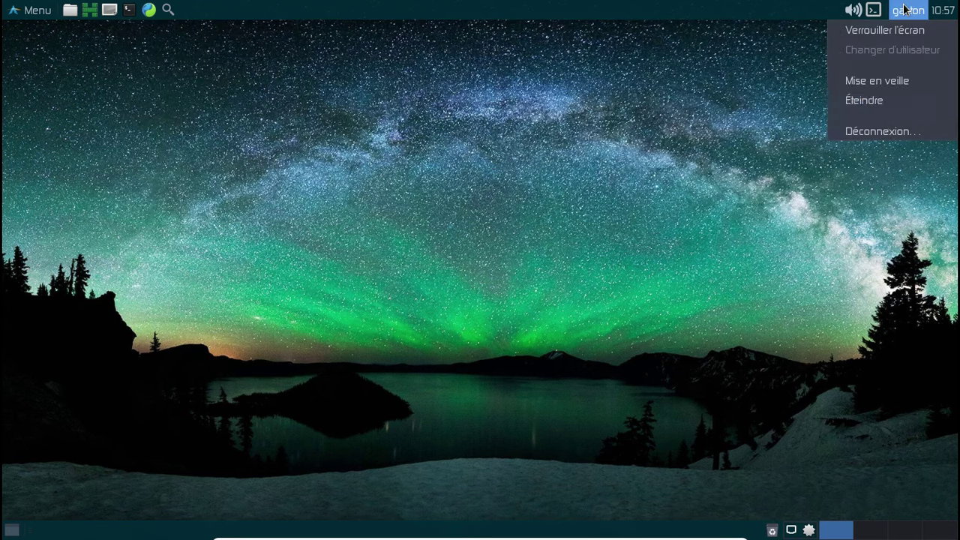
left_click(883, 132)
left_click(574, 216)
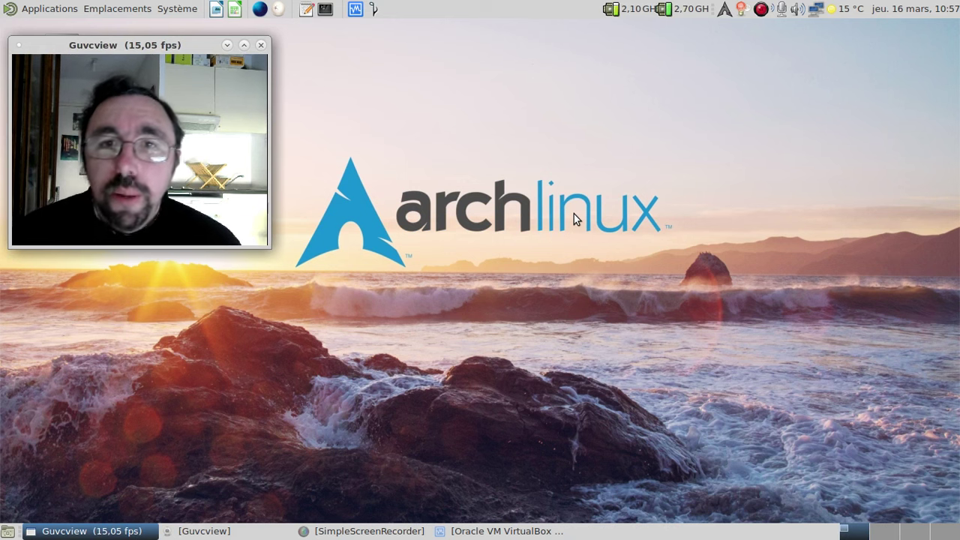
Start the Arch Anywhere 2.2.7 - OpenBox VM, move its window up, and boot Arch Linux (x86_64).
left_click(499, 531)
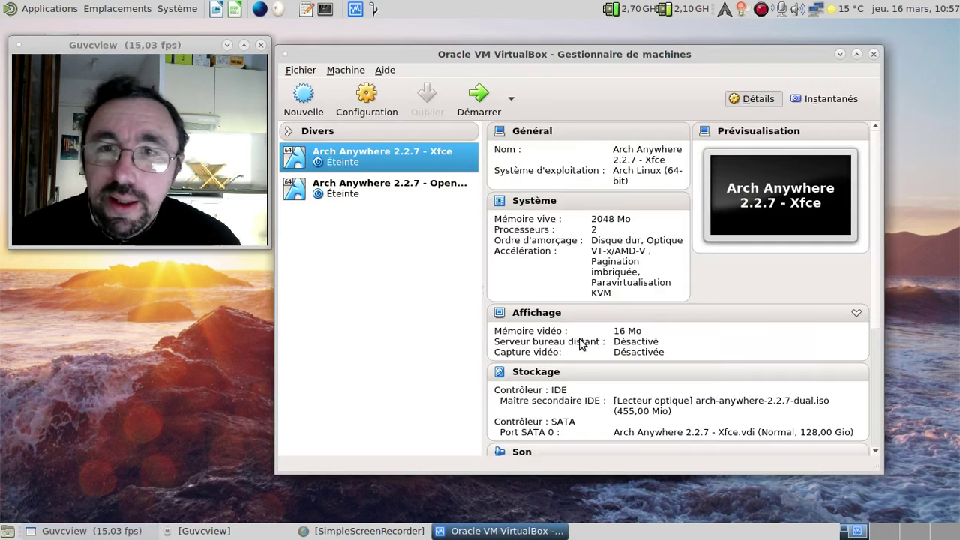
left_click(411, 184)
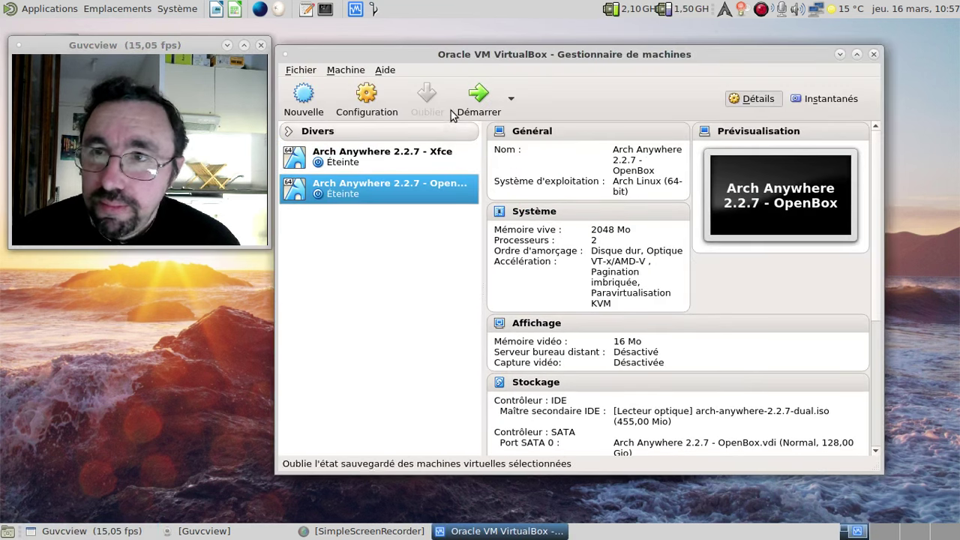
left_click(458, 111)
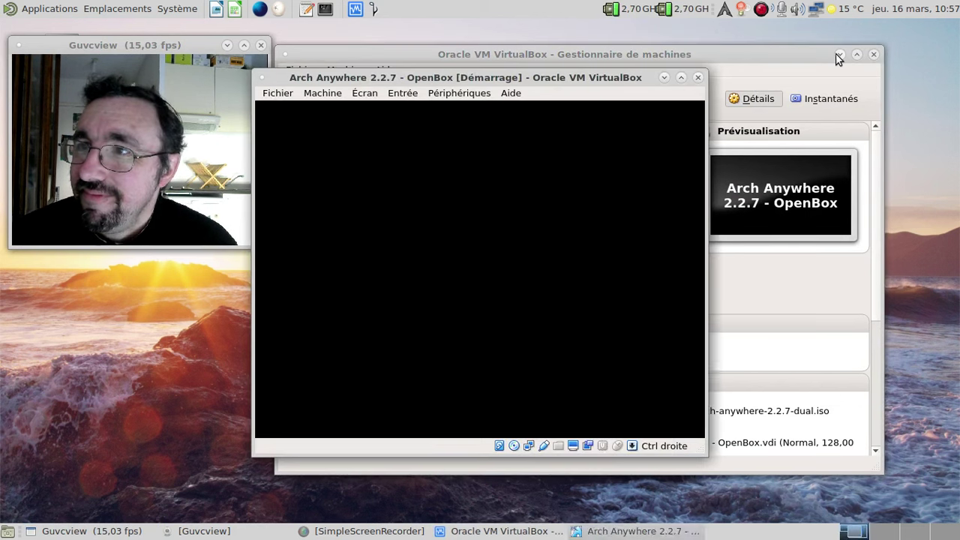
left_click(838, 54)
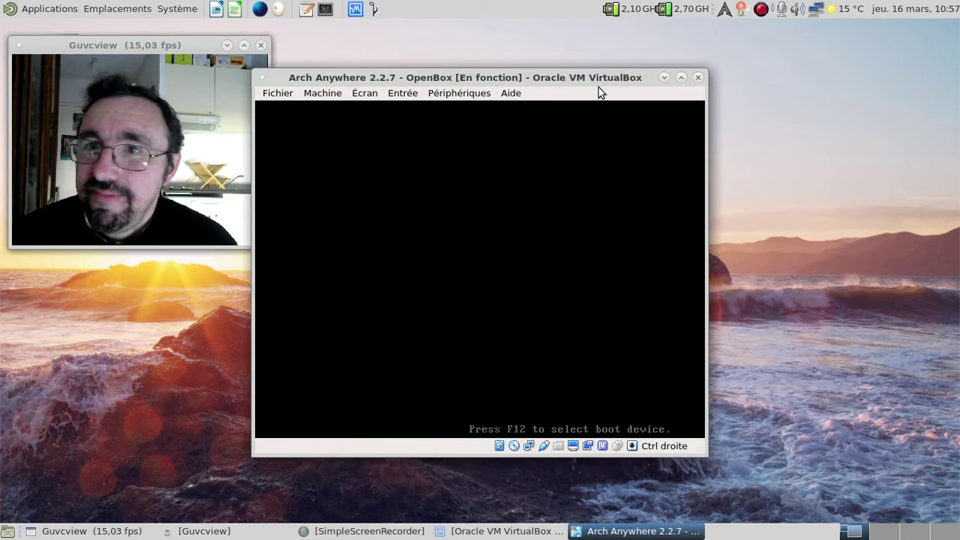
left_click_drag(547, 76, 580, 41)
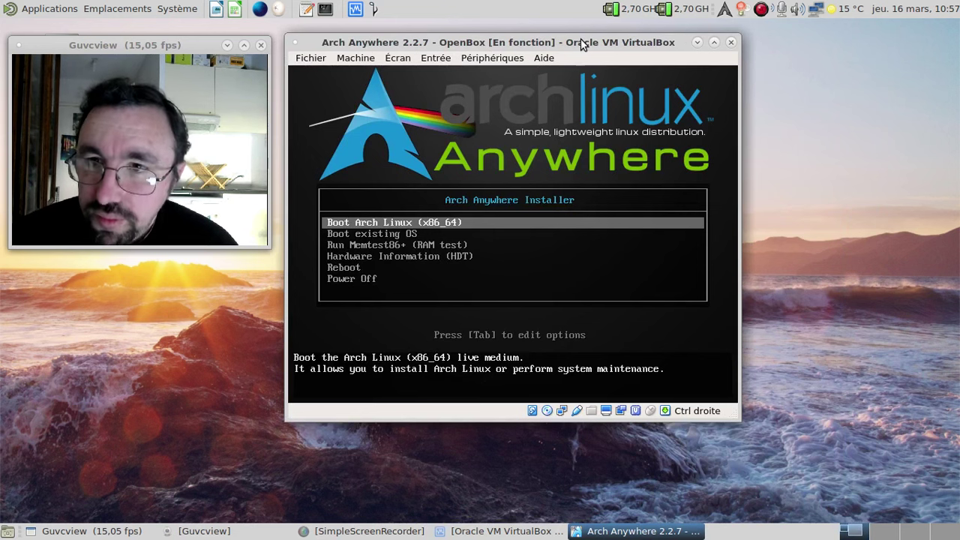
key("Return")
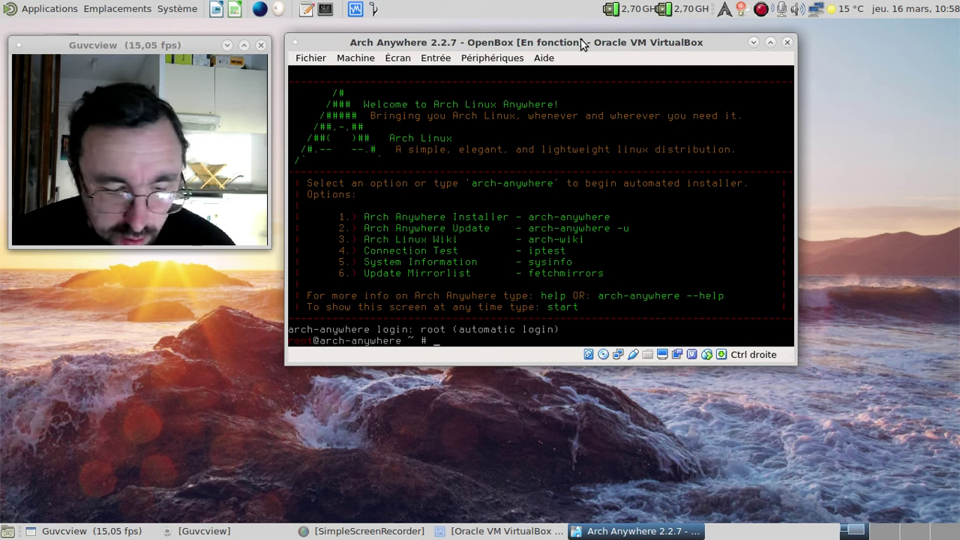
Update Arch Anywhere with option 2, then launch the installer with option 1 in French and answer Oui.
type("2")
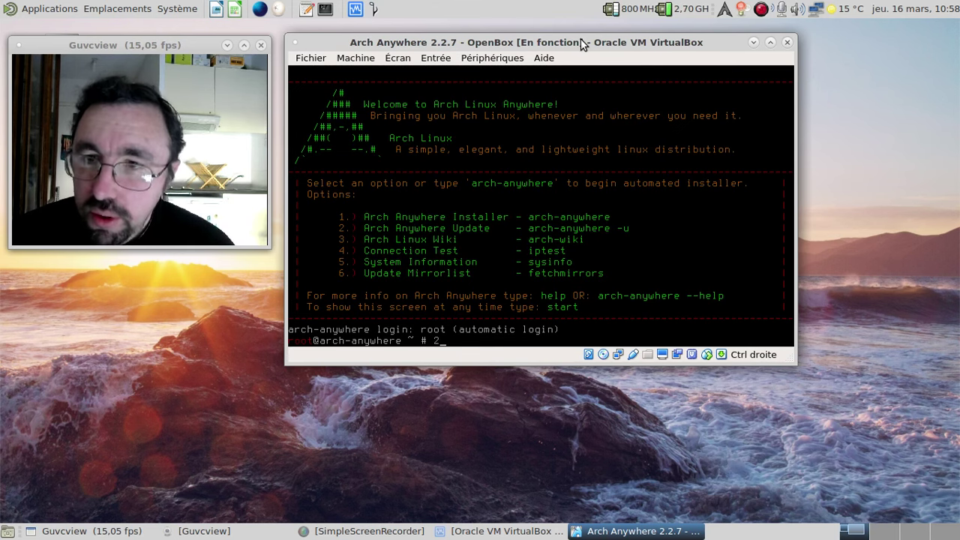
key("Return")
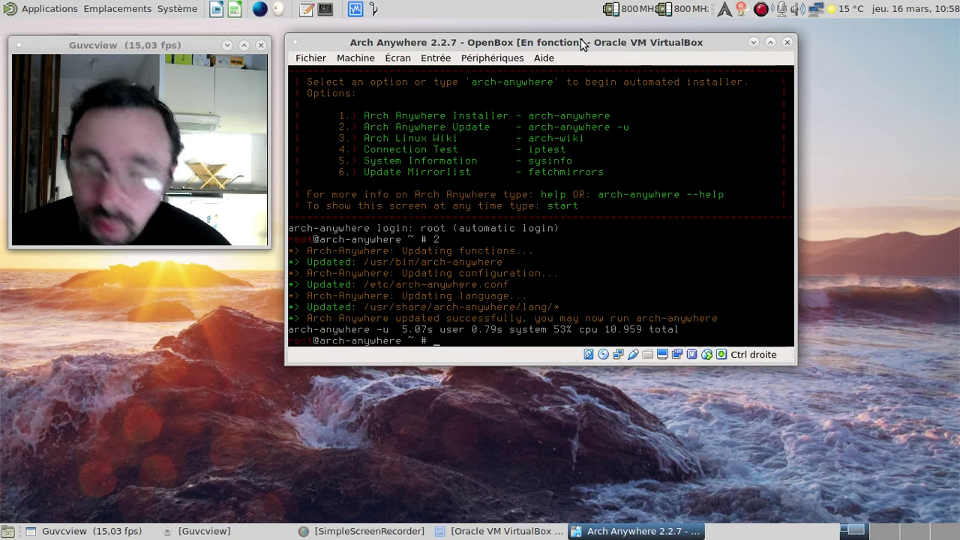
type("1")
key("Return")
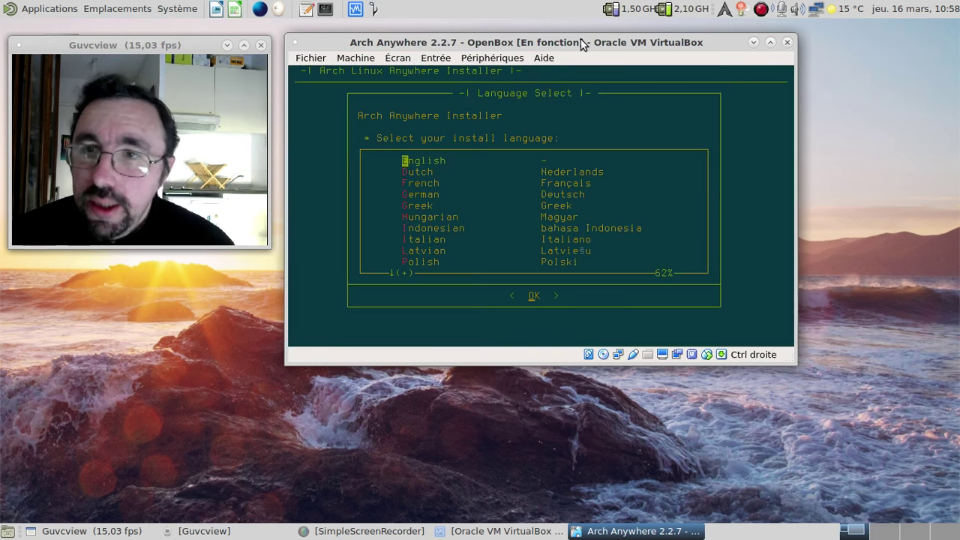
key("Down")
key("Down")
key("Return")
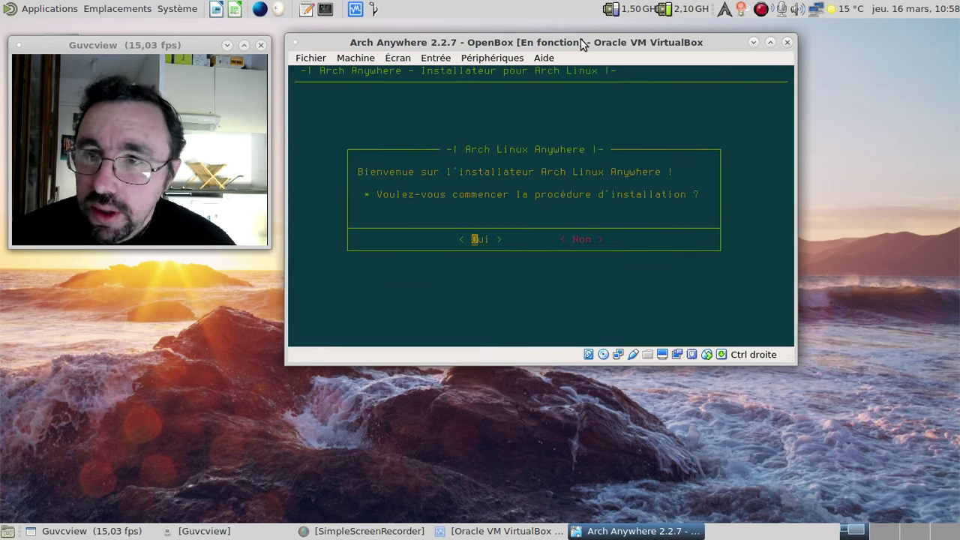
key("Return")
Choose FR France as the mirror country and download the mirror list.
key("r")
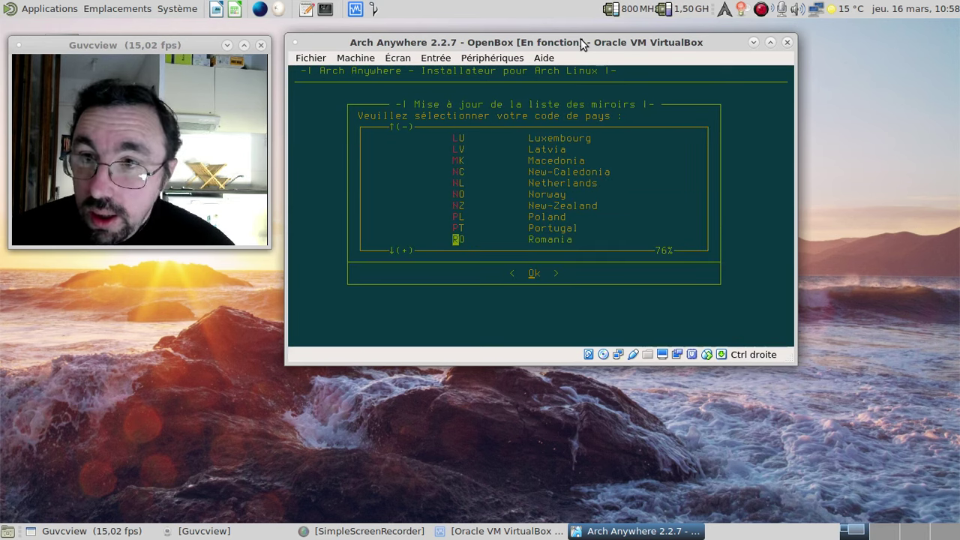
key("f")
key("f")
key("Return")
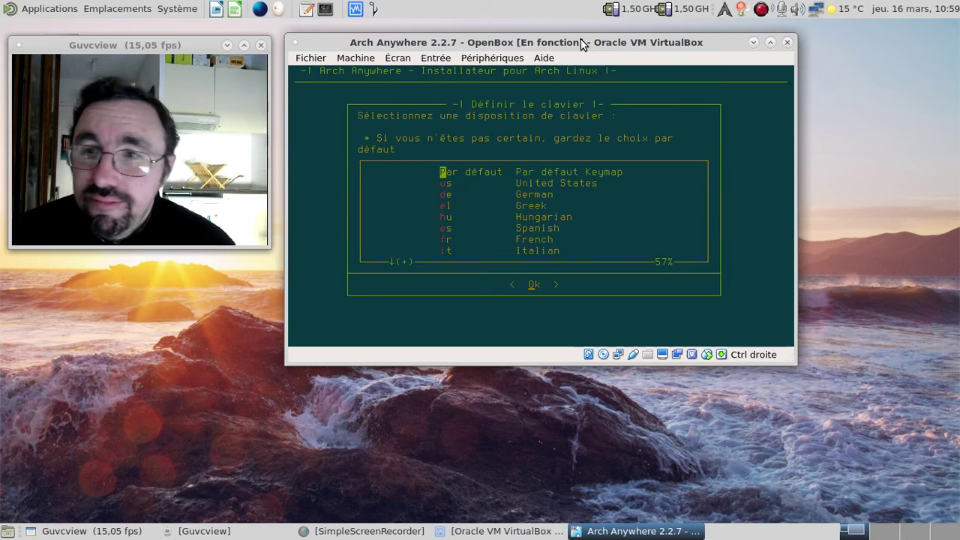
Select the fr keyboard layout and the fr_FR.UTF-8 locale from the full locale list.
key("f")
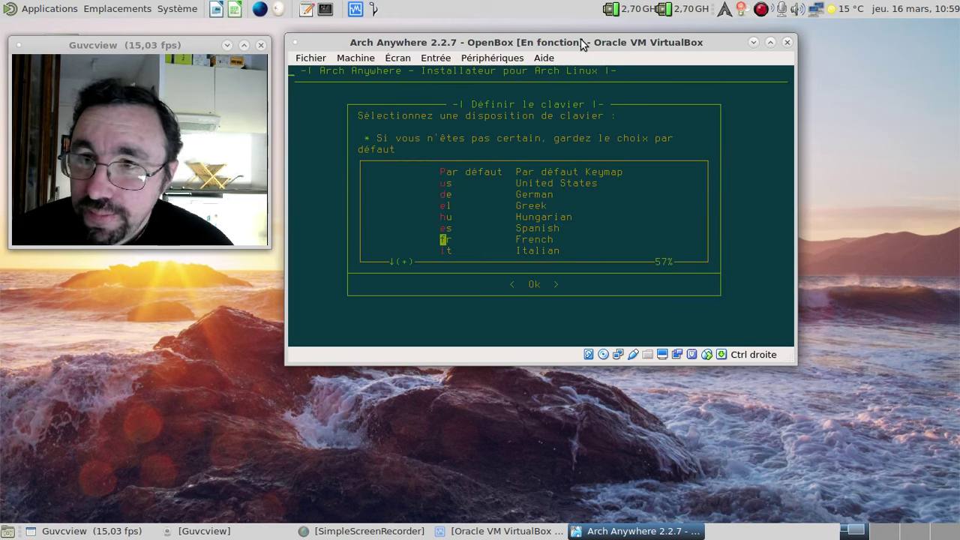
key("Return")
key("f")
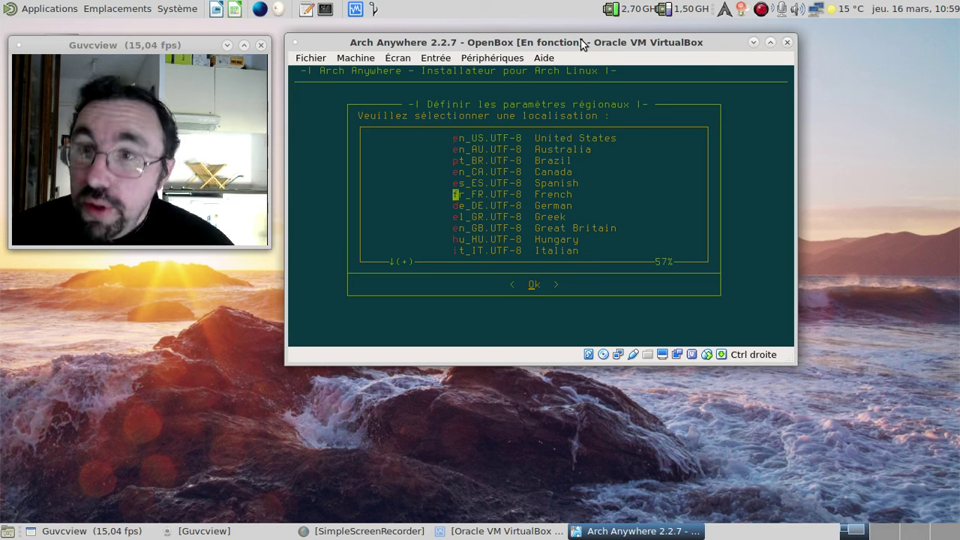
key("Down")
key("Down")
key("Down")
key("Down")
key("Down")
key("Down")
key("Down")
key("Down")
key("Down")
key("Down")
key("Down")
key("Down")
key("Down")
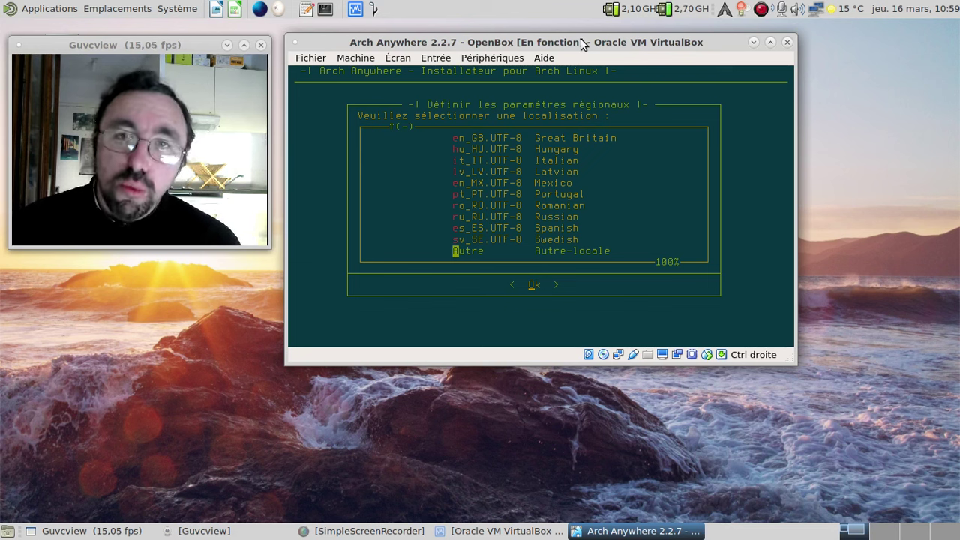
key("Return")
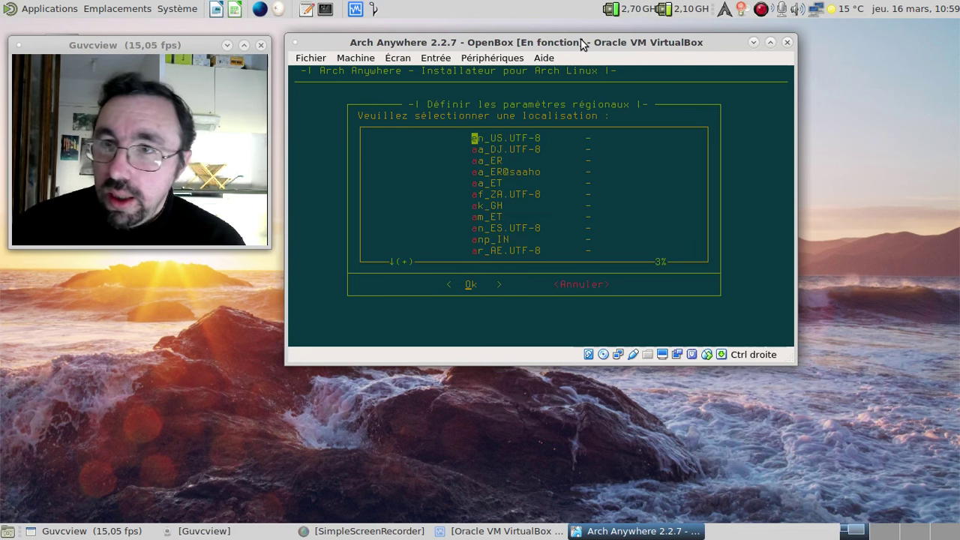
key("Down")
key("Down")
key("Down")
key("Down")
key("Down")
key("Down")
key("Down")
key("Down")
key("Down")
key("Down")
key("Down")
key("Down")
key("Down")
key("Down")
key("Down")
key("Down")
key("Down")
key("Down")
key("Down")
key("Down")
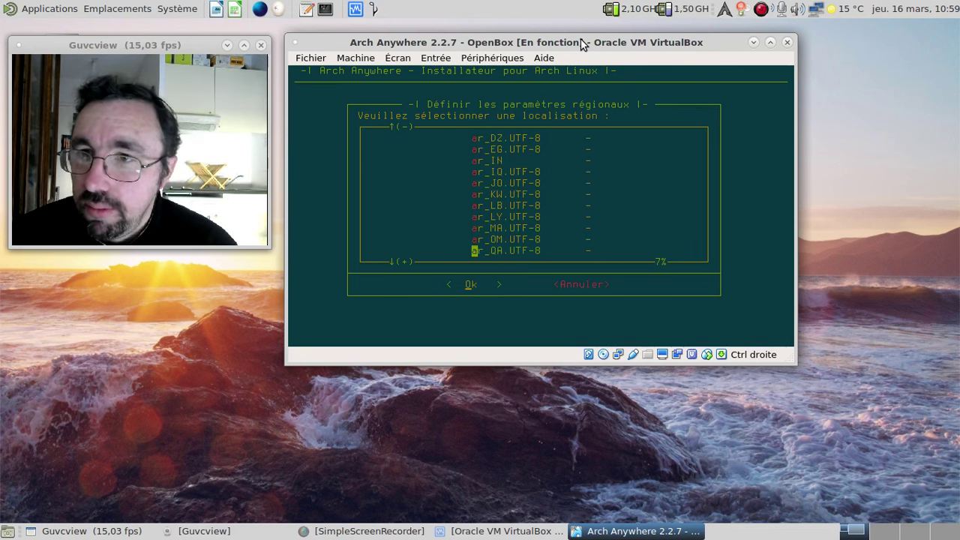
key("Down")
key("Down")
key("Down")
key("Down")
key("Down")
key("Down")
key("Down")
key("Down")
key("Down")
key("Down")
key("Down")
key("Down")
key("Down")
key("Down")
key("Down")
key("Down")
key("Down")
key("Down")
key("Down")
key("Down")
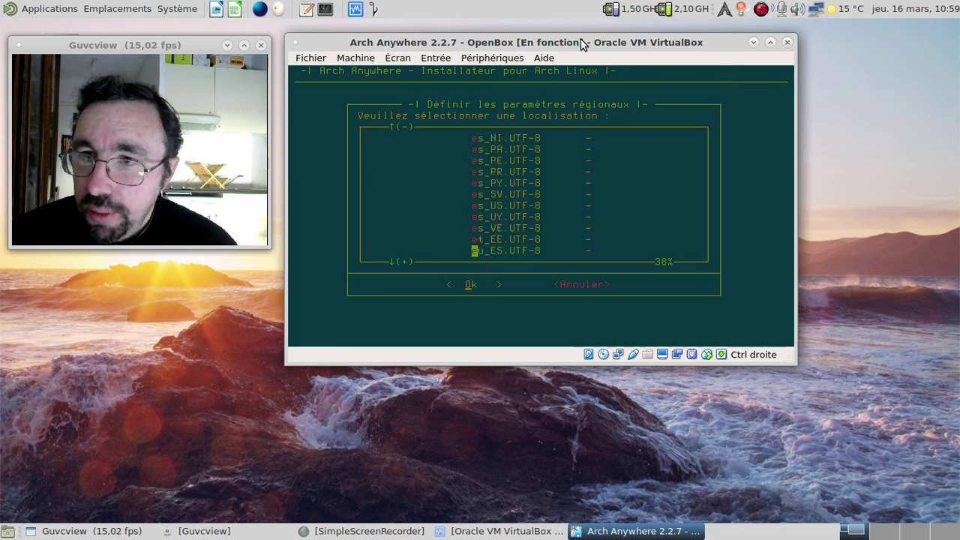
key("Up")
key("Up")
key("Up")
key("Up")
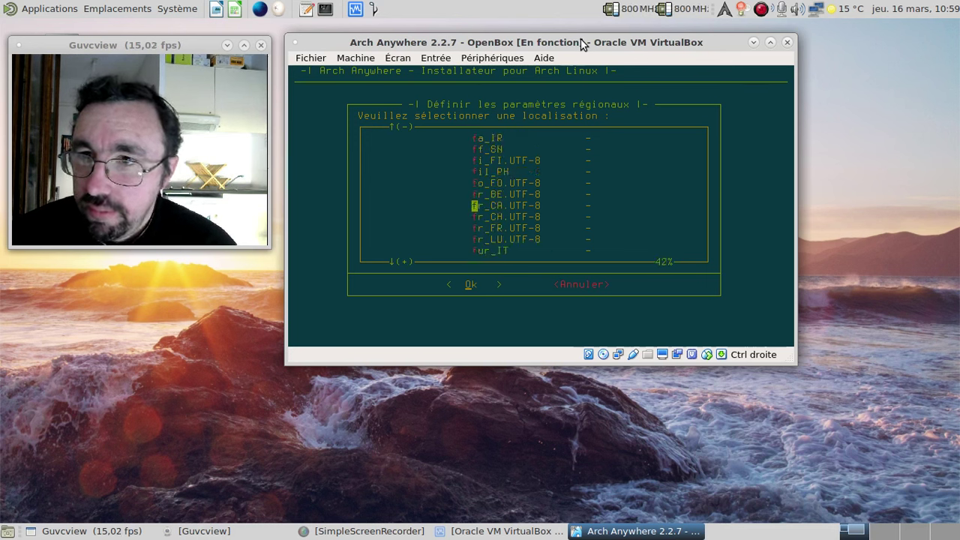
key("Down")
key("Down")
key("Return")
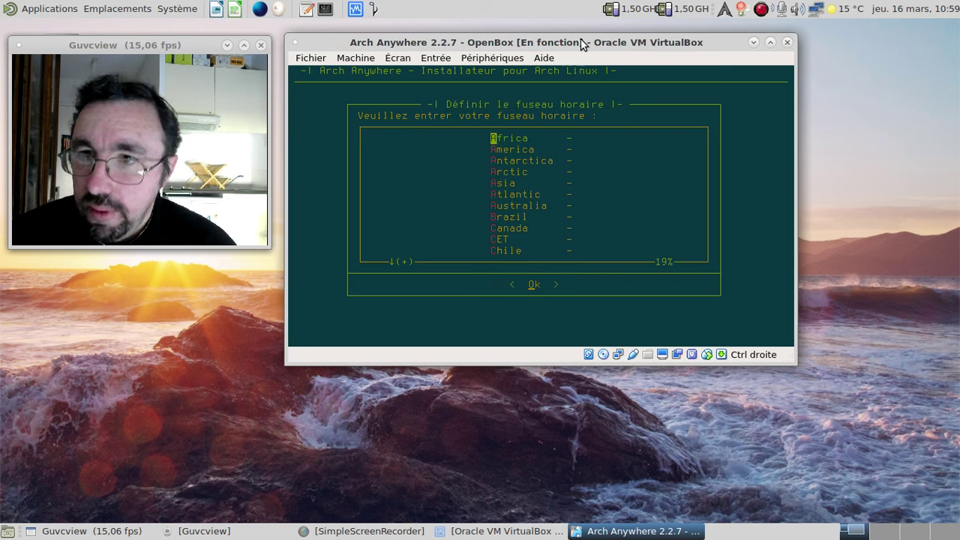
Set the timezone to Europe/Paris.
key("Down")
key("Down")
key("Down")
key("Down")
key("Down")
key("Down")
key("Down")
key("Down")
key("Down")
key("Down")
key("Down")
key("Down")
key("Down")
key("Down")
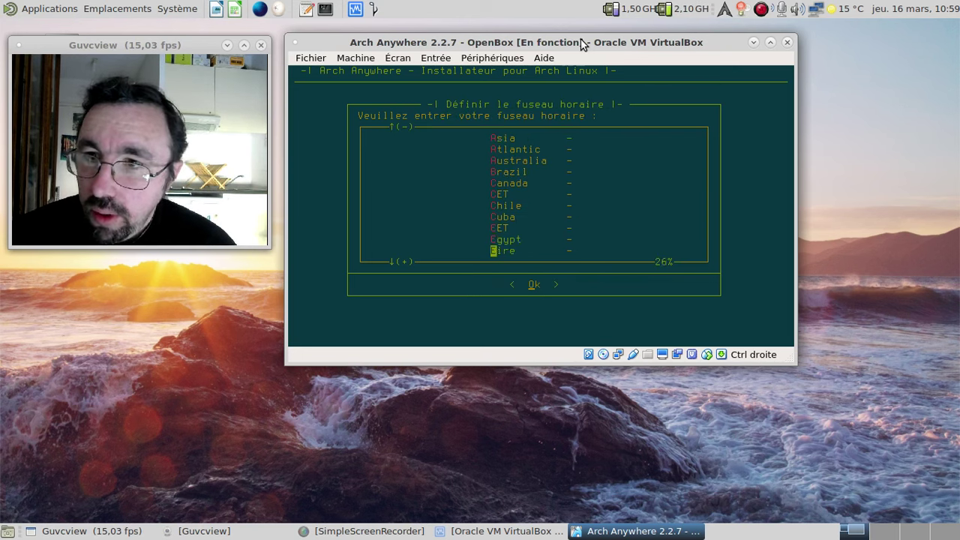
key("Down")
key("Down")
key("Down")
key("Down")
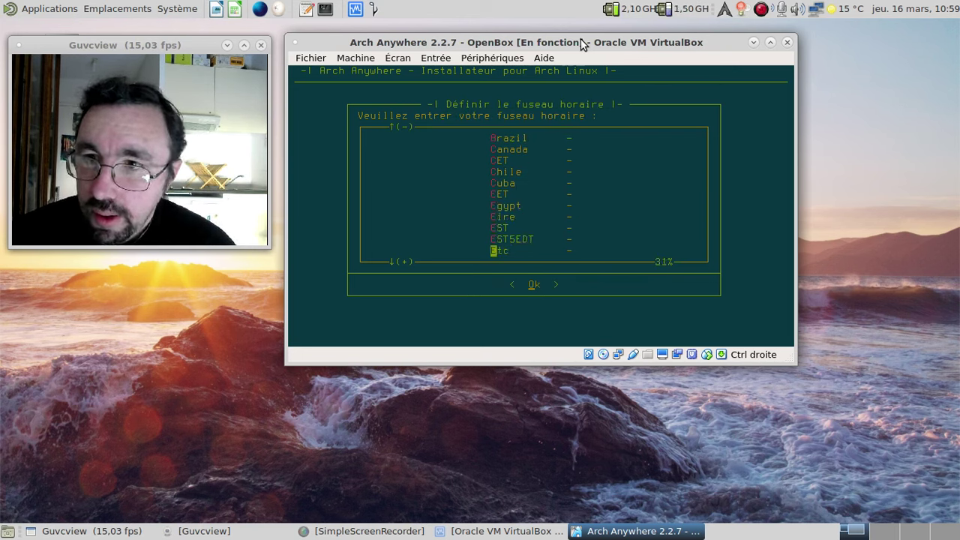
key("Return")
key("p")
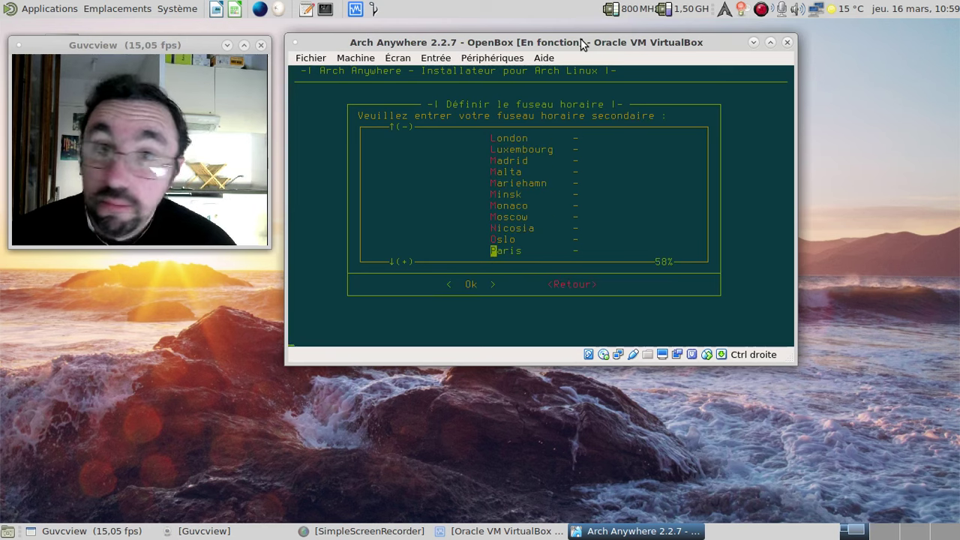
key("Return")
Choose manual partitioning, give sda a dos label, and create a 512M bootable primary partition.
key("Down")
key("Down")
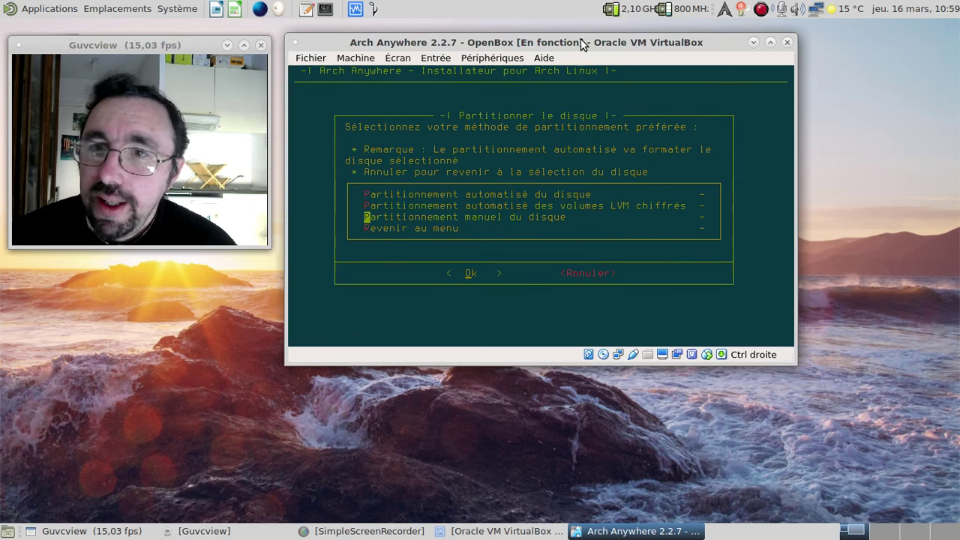
key("Return")
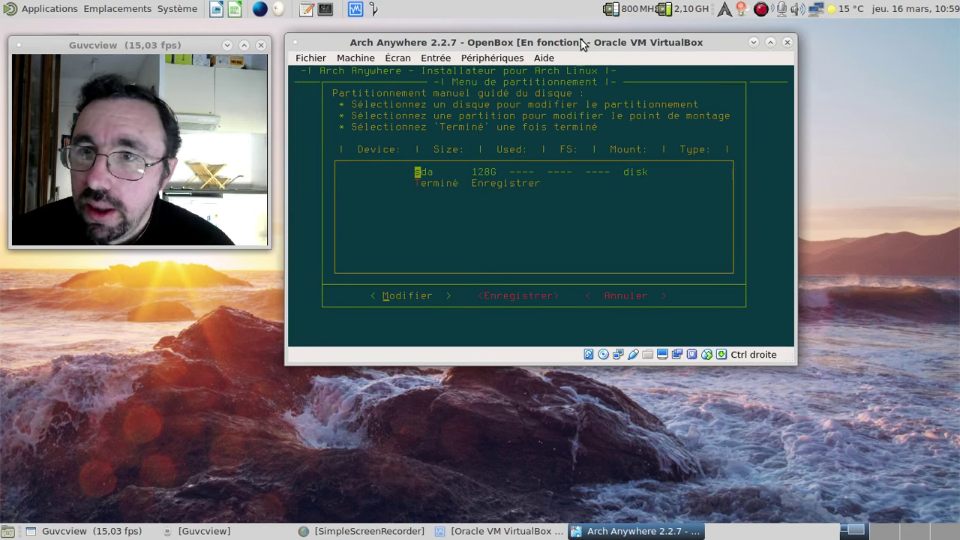
key("Return")
key("Return")
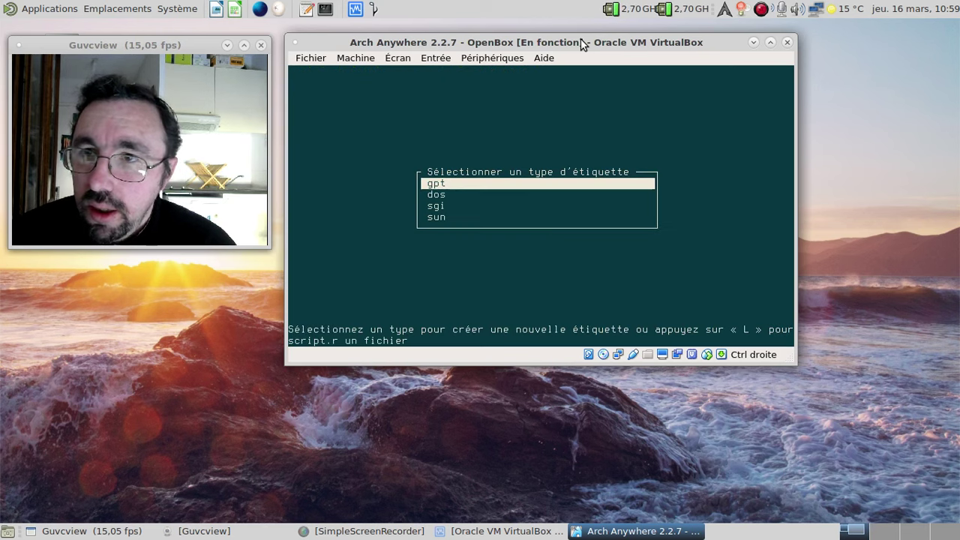
key("Down")
key("Return")
key("Return")
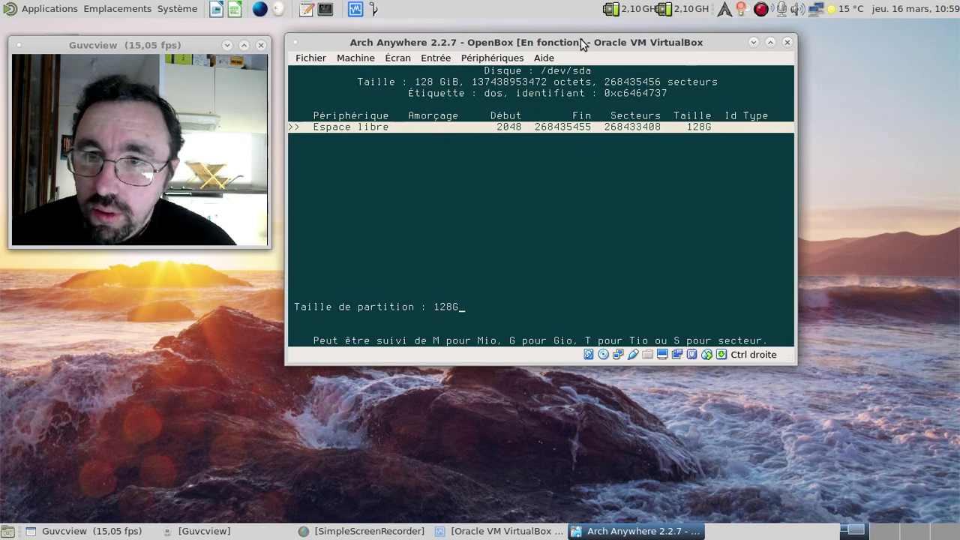
key("BackSpace")
key("BackSpace")
key("BackSpace")
key("BackSpace")
type("512")
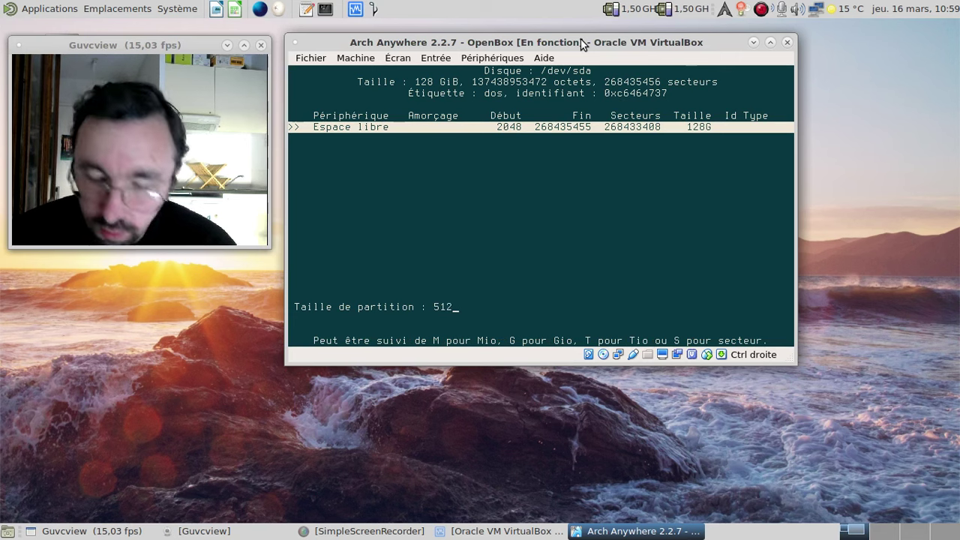
type("M")
key("Return")
key("Return")
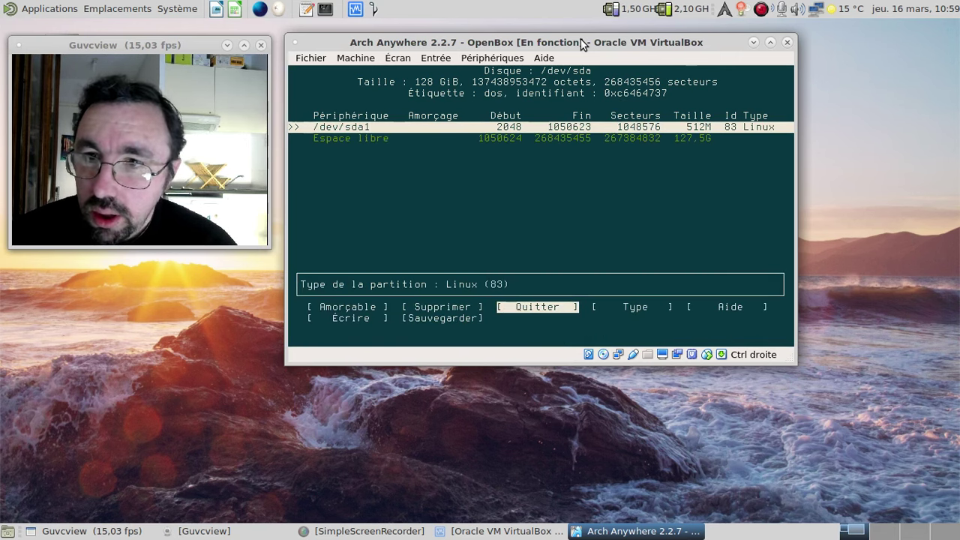
key("Left")
key("Left")
key("Return")
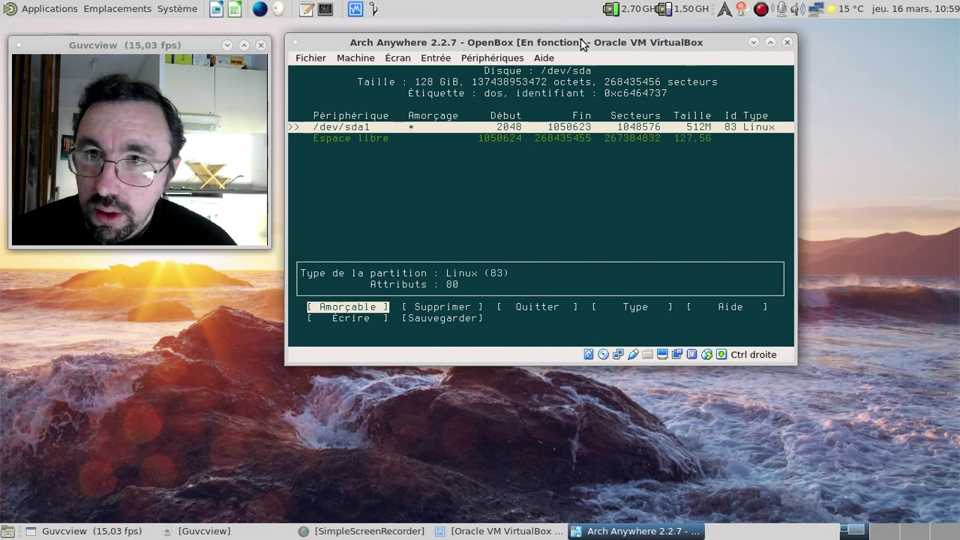
key("Down")
key("Return")
Create a 4G primary partition sda2 with the Linux swap (82) type.
key("BackSpace")
key("BackSpace")
key("BackSpace")
key("BackSpace")
key("BackSpace")
key("BackSpace")
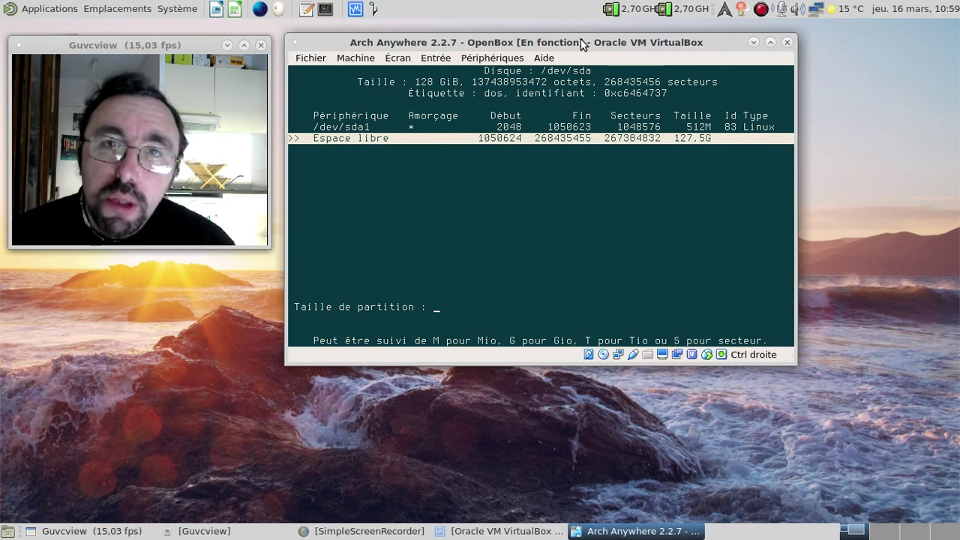
type("4G")
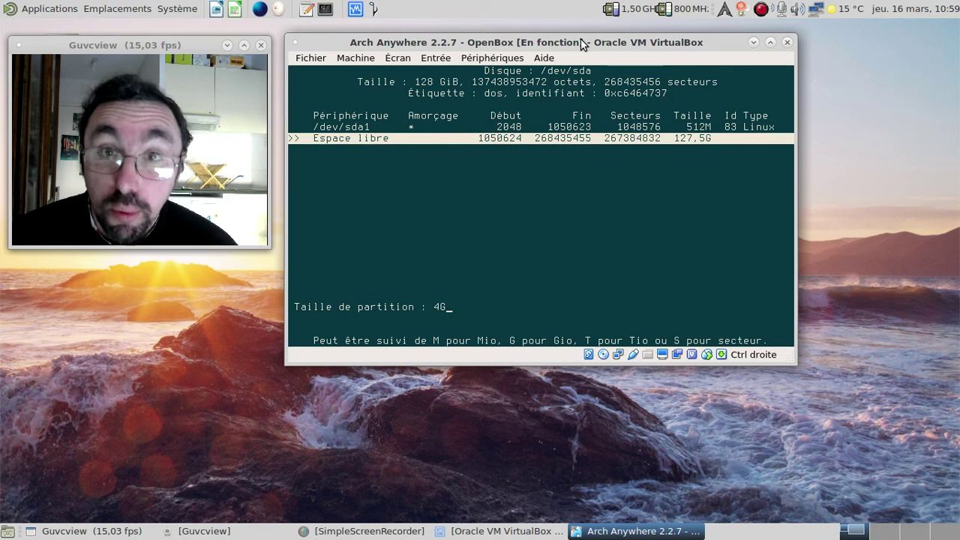
key("Return")
key("Return")
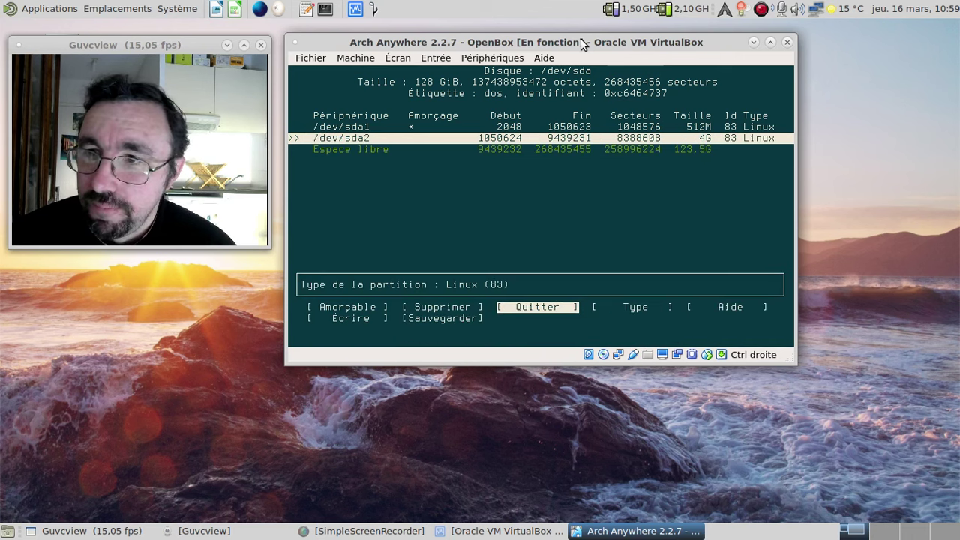
key("t")
key("Up")
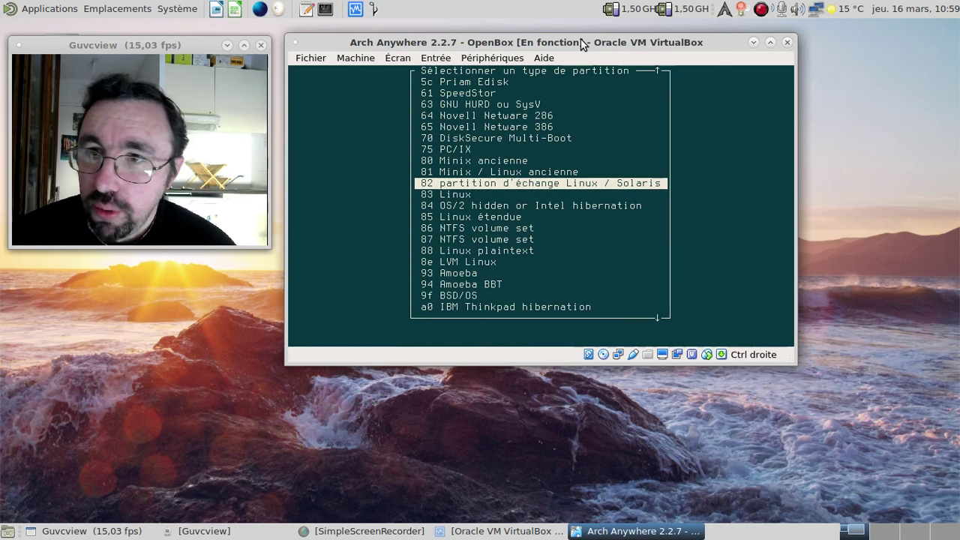
key("Return")
Create a 20G primary sda3 and a 103,5G primary sda4 from the remaining space.
key("Down")
key("Return")
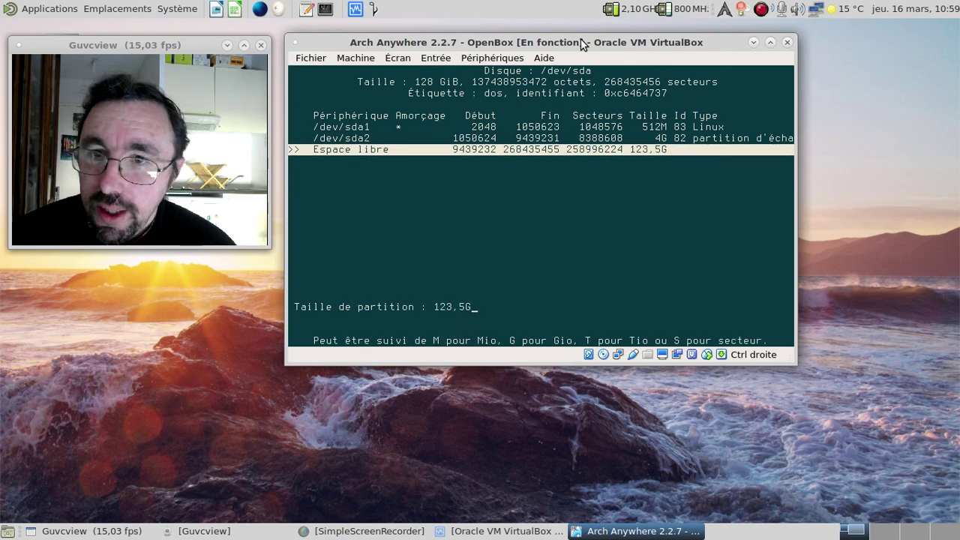
key("BackSpace")
key("BackSpace")
key("BackSpace")
key("BackSpace")
key("BackSpace")
key("BackSpace")
type("20")
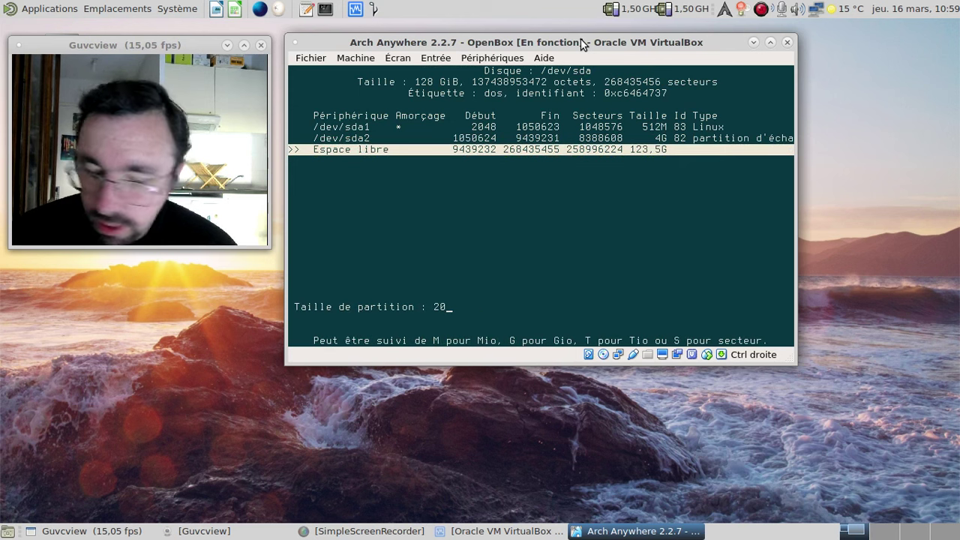
type("G")
key("Return")
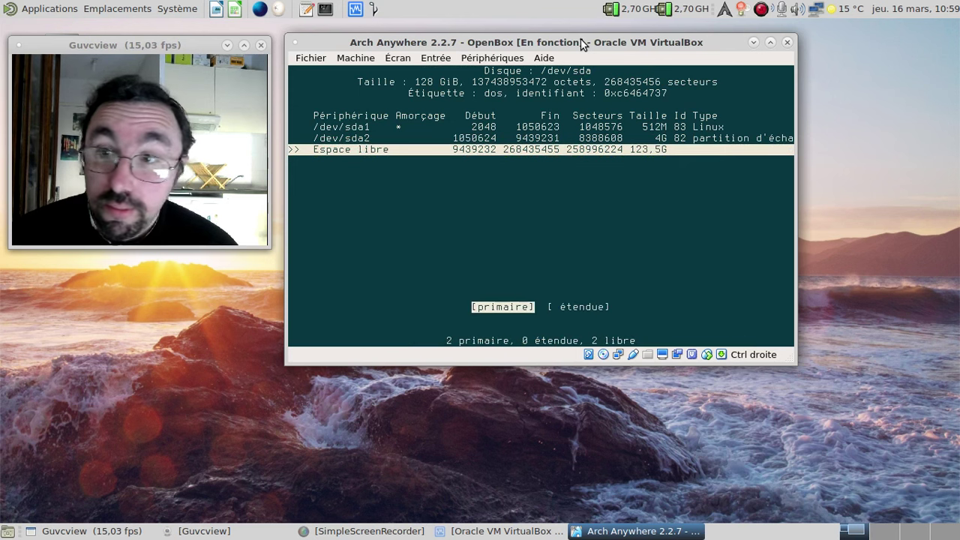
key("Return")
key("Down")
key("Return")
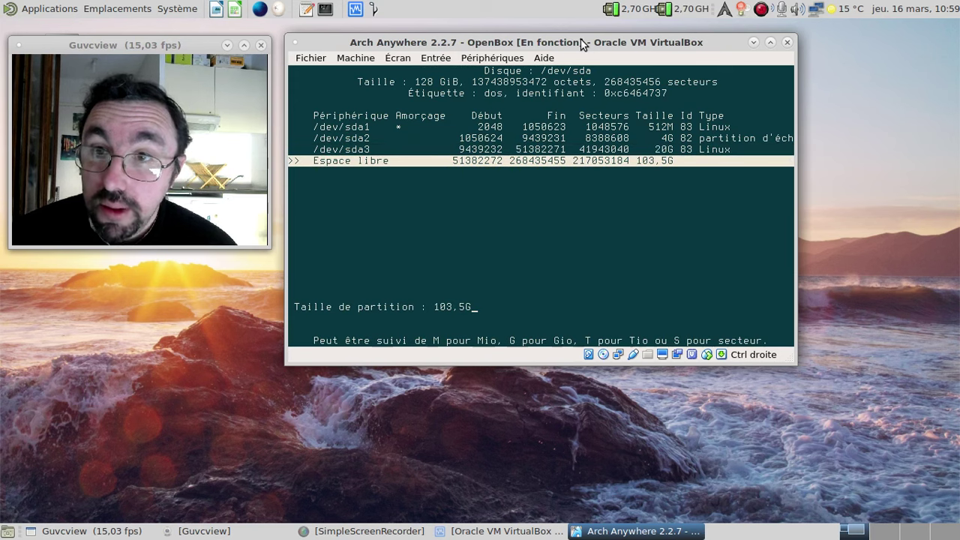
key("Return")
key("Return")
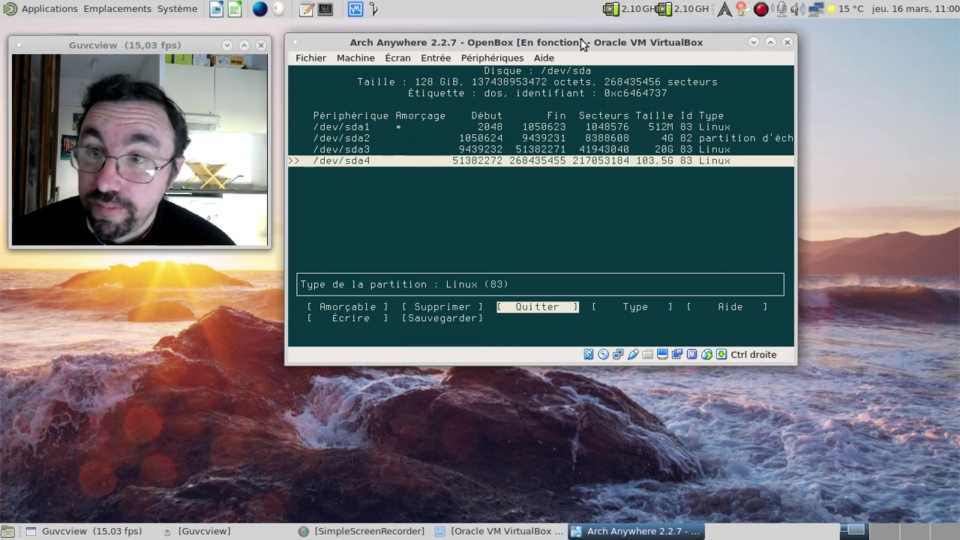
Write the partition table to disk, confirming with 'oui', and quit cfdisk.
key("Right")
key("Right")
key("Right")
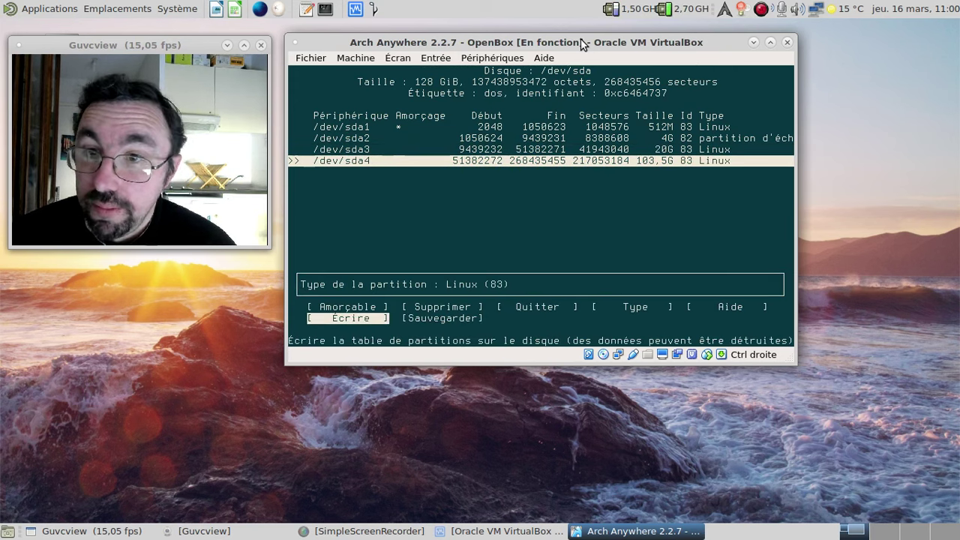
key("Return")
type("oui")
key("Return")
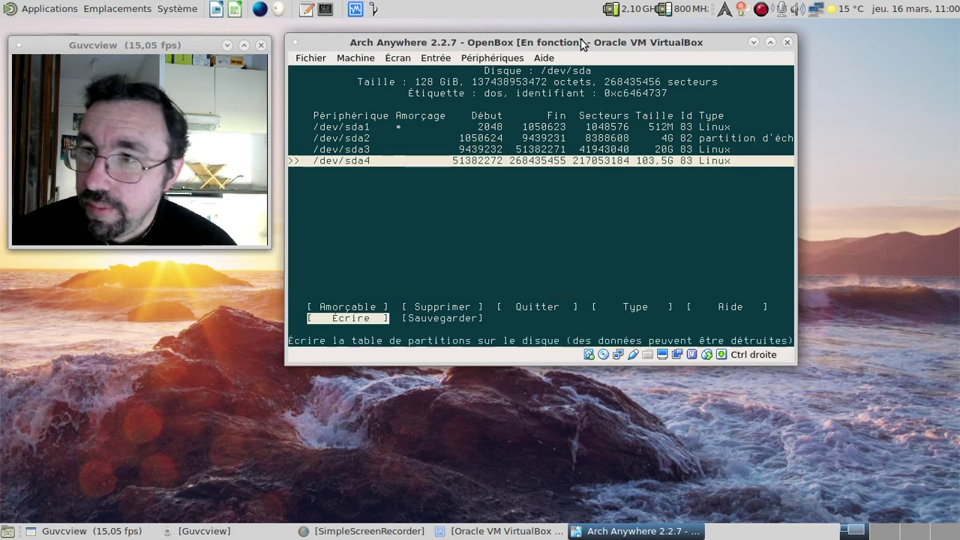
key("Left")
key("Left")
key("Left")
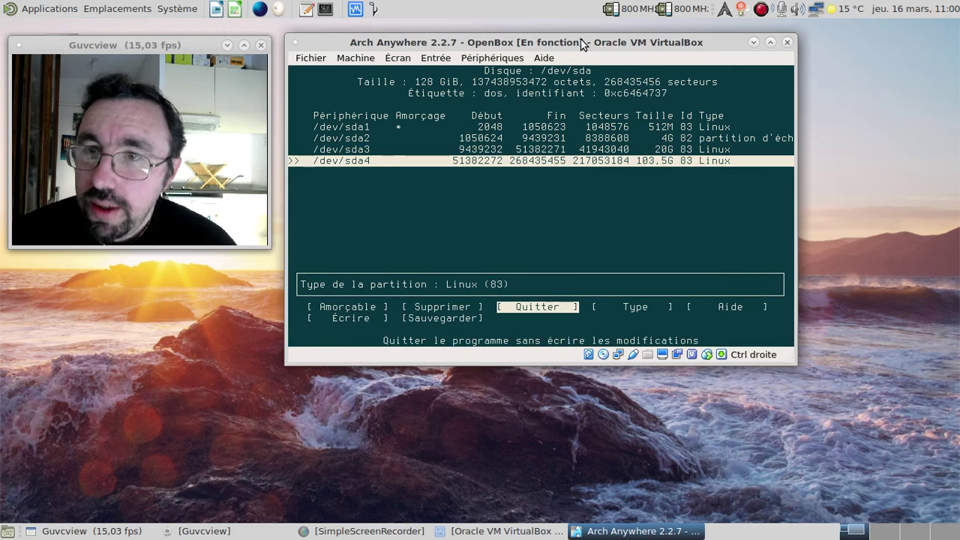
key("Return")
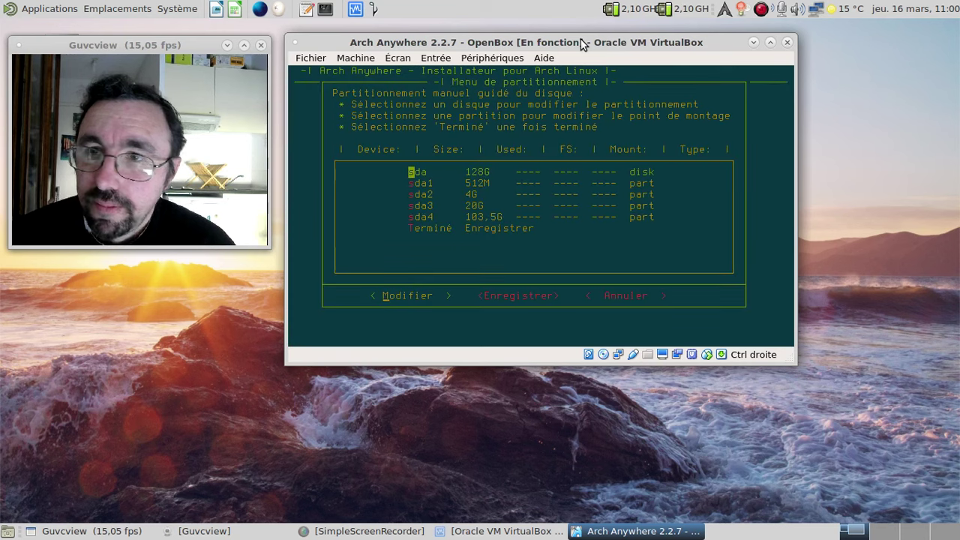
Make sda3 the root partition, formatted as ext4.
key("Down")
key("Down")
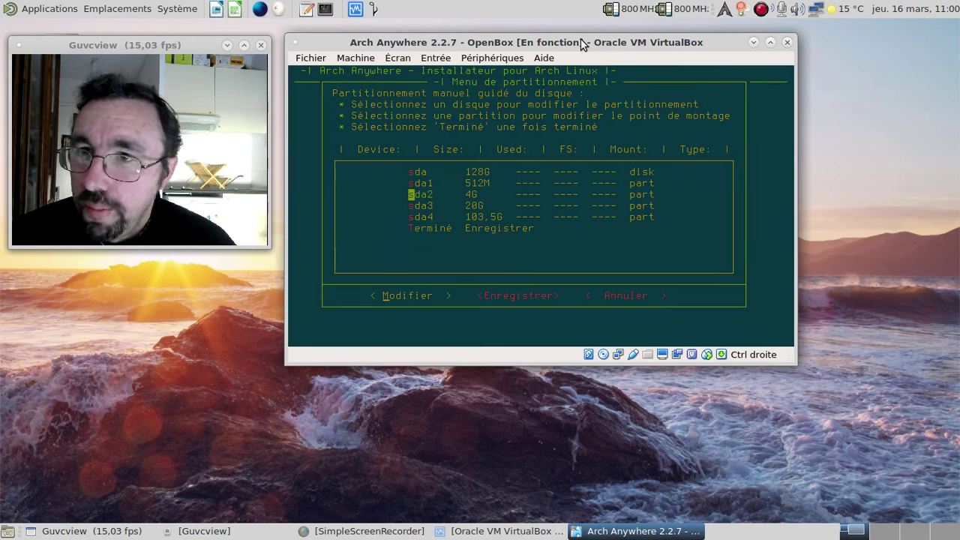
key("Down")
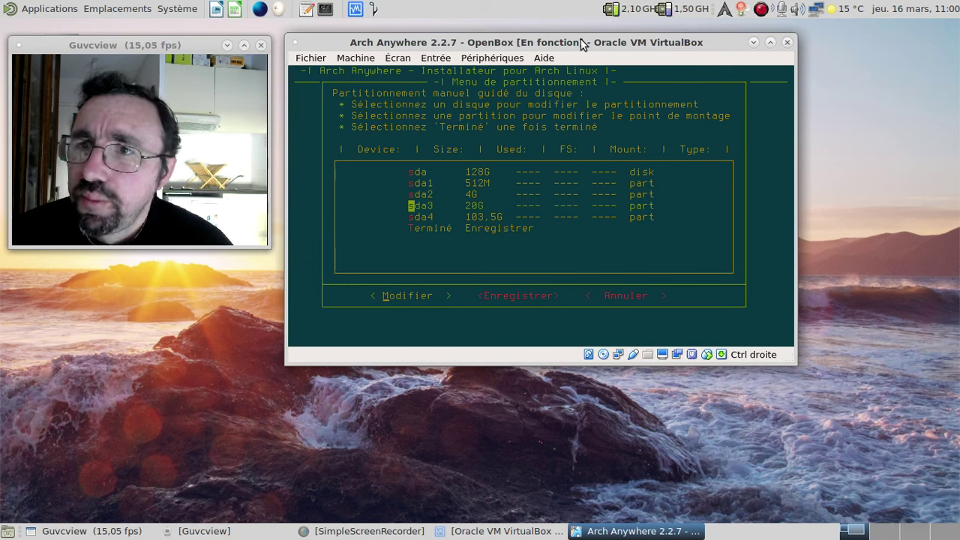
key("Return")
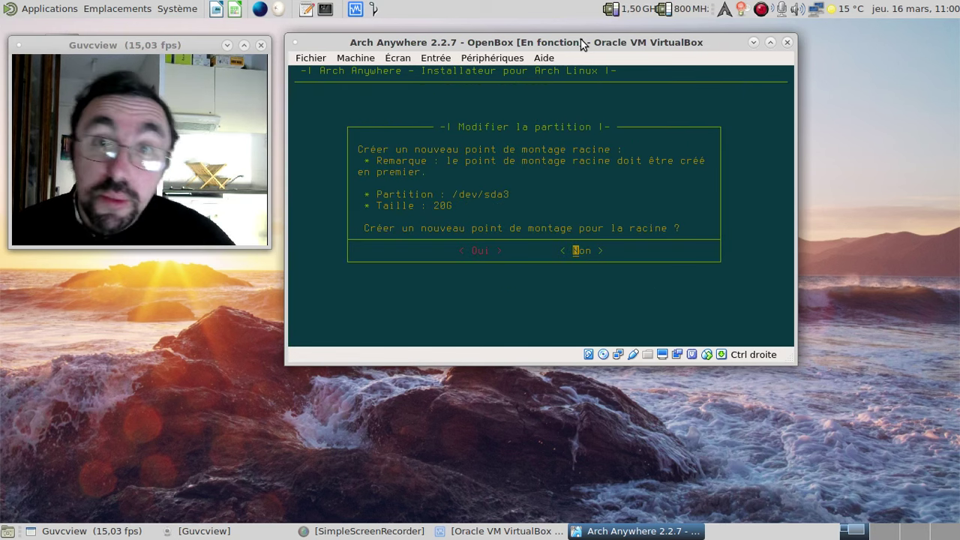
key("Left")
key("Return")
key("Return")
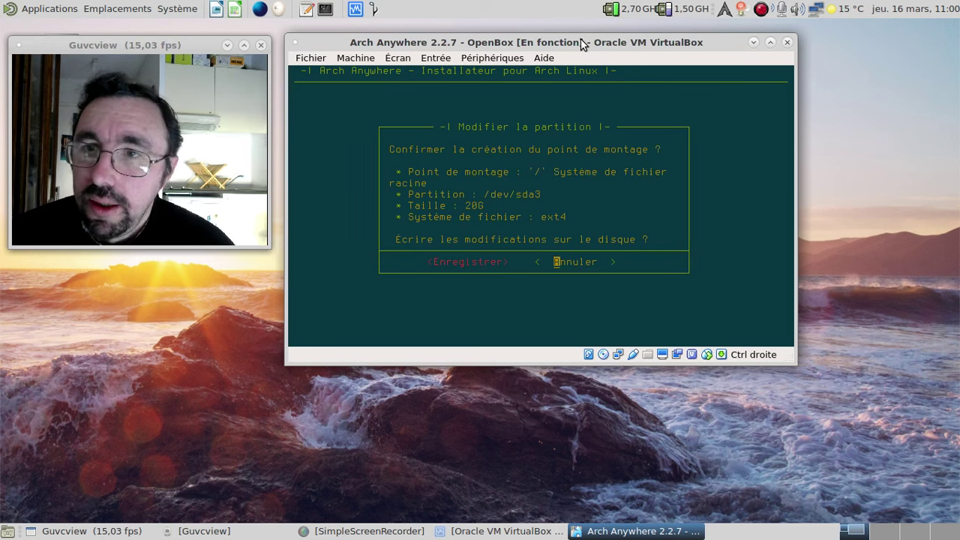
key("Left")
key("Return")
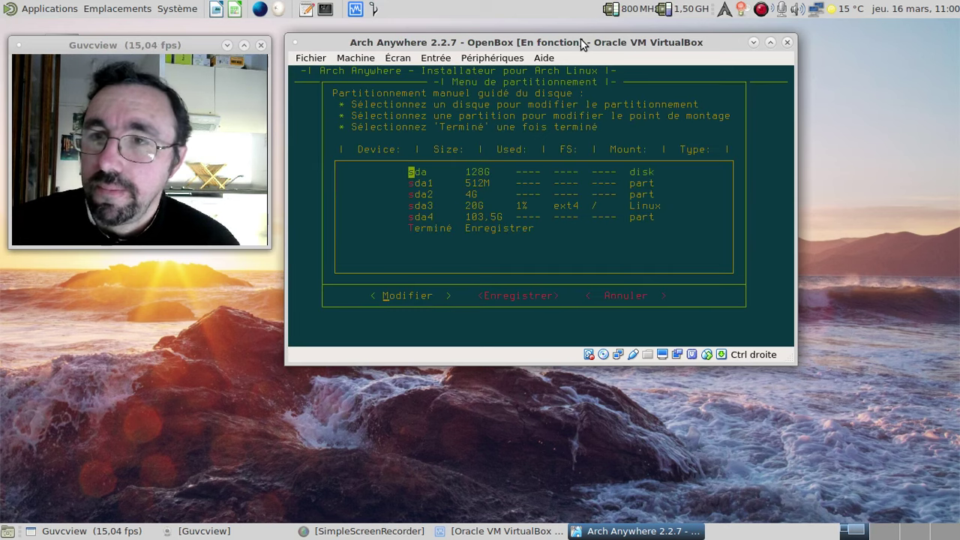
Format sda2 as the swap partition.
key("Down")
key("Down")
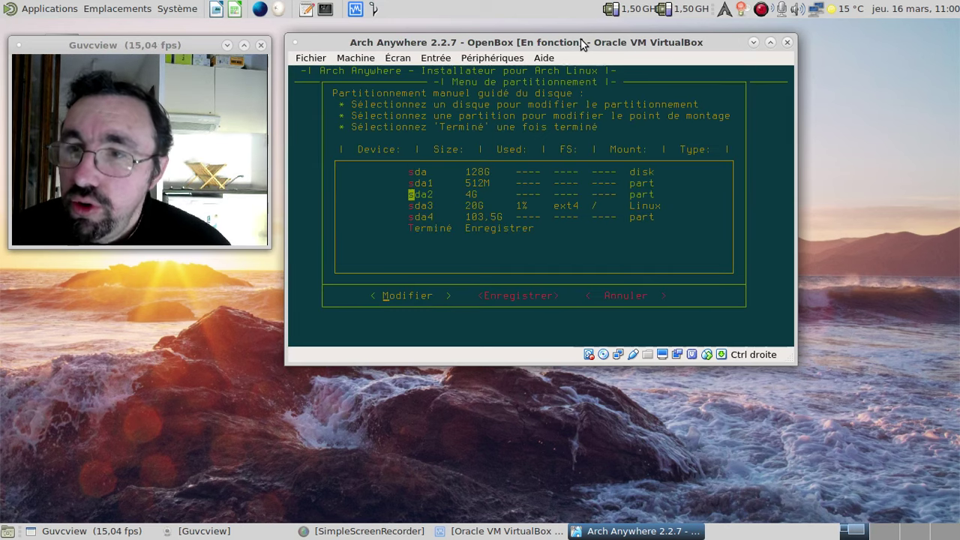
key("Return")
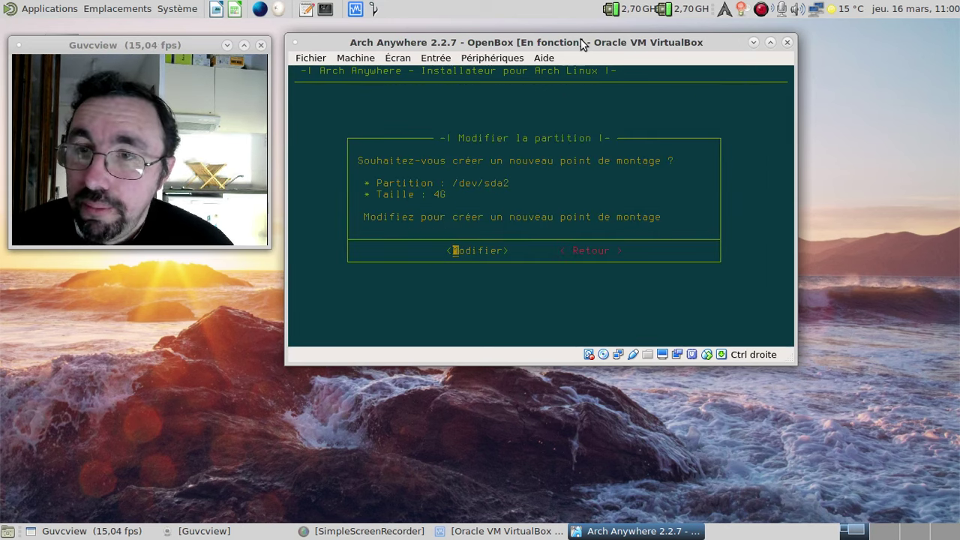
key("Return")
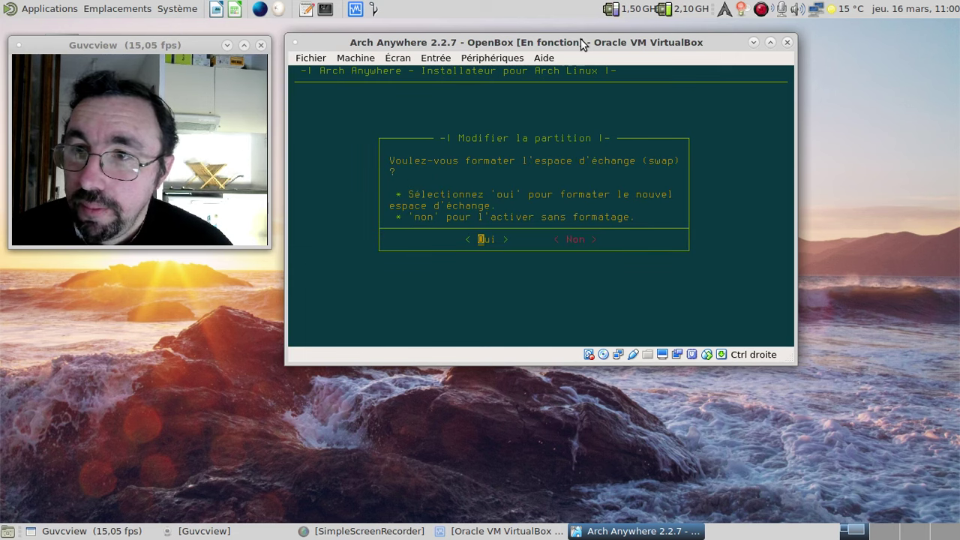
key("Return")
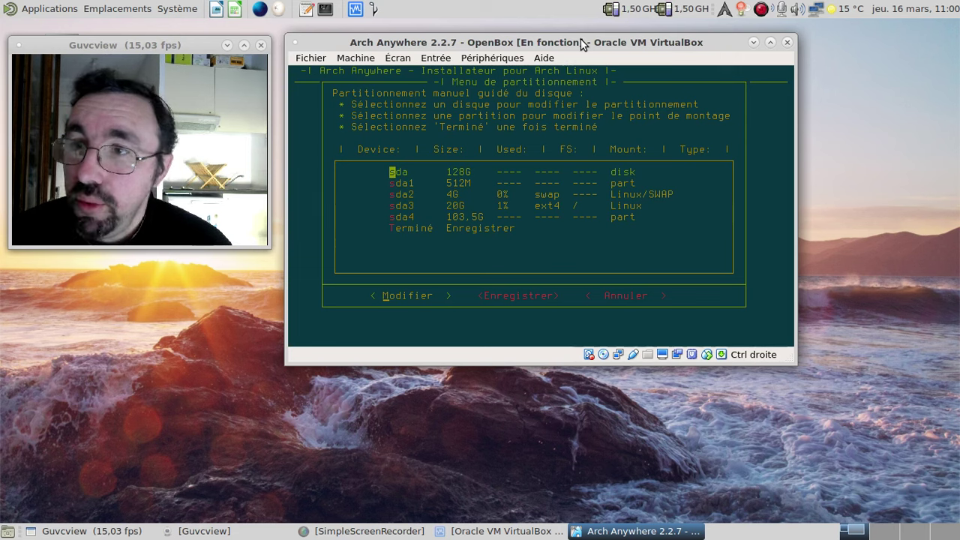
Mount sda1 at /boot and format it as ext2.
key("Down")
key("Return")
key("Return")
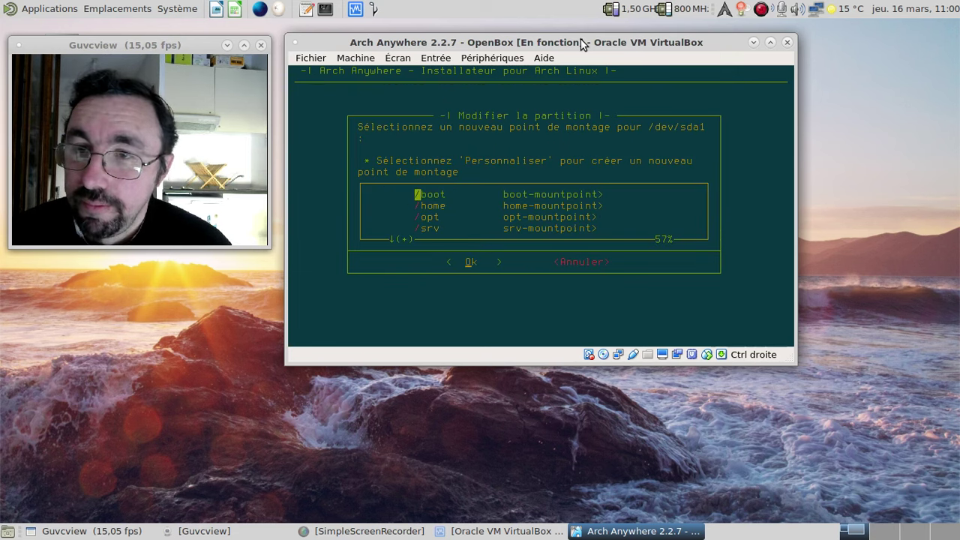
key("Return")
key("Left")
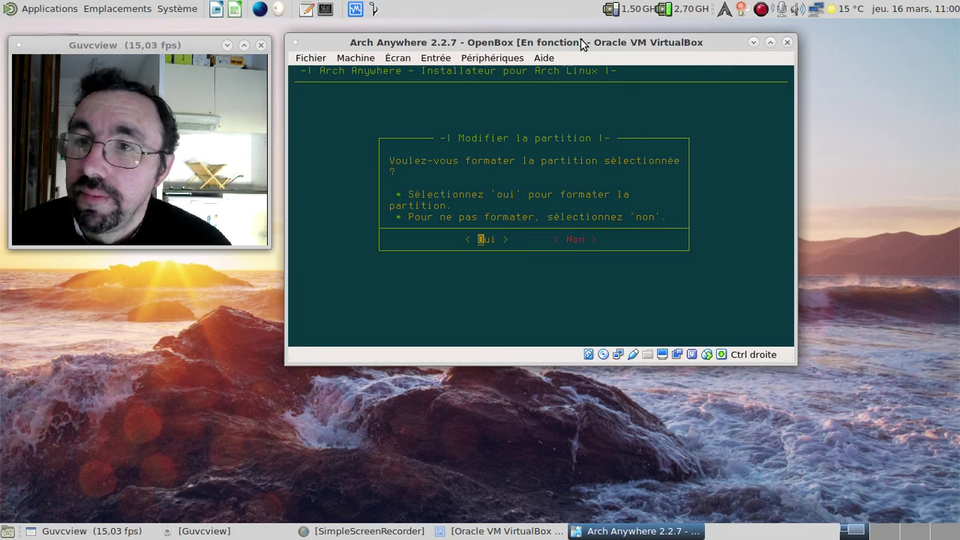
key("Return")
key("Down")
key("Down")
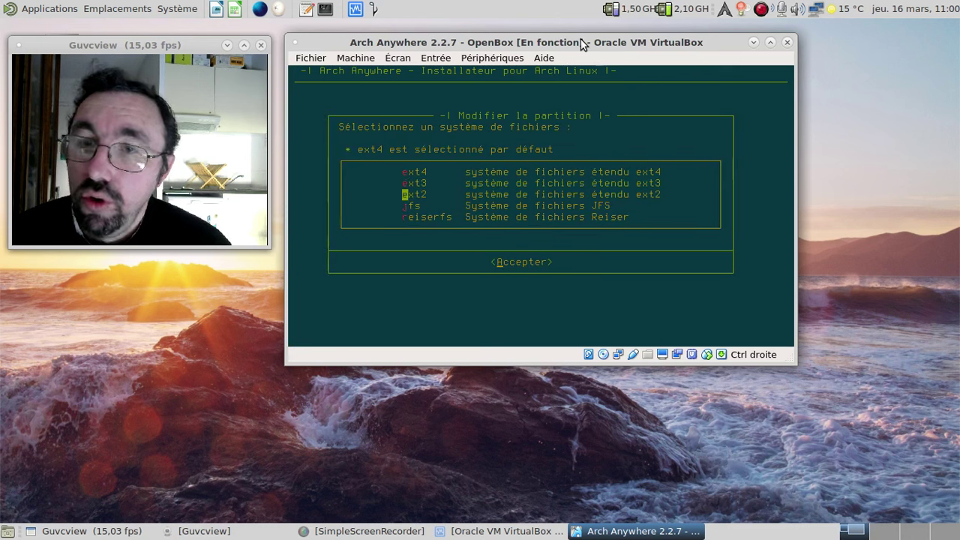
key("Return")
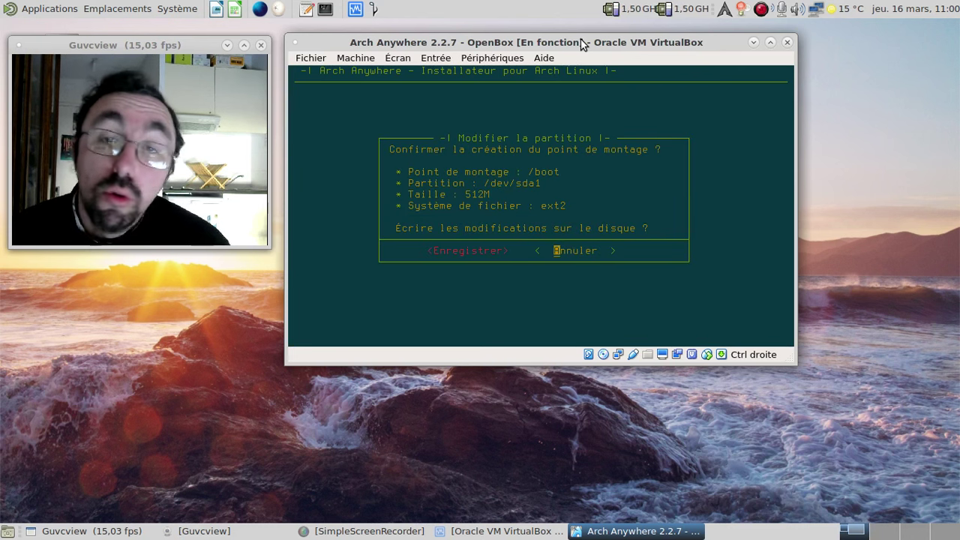
key("Left")
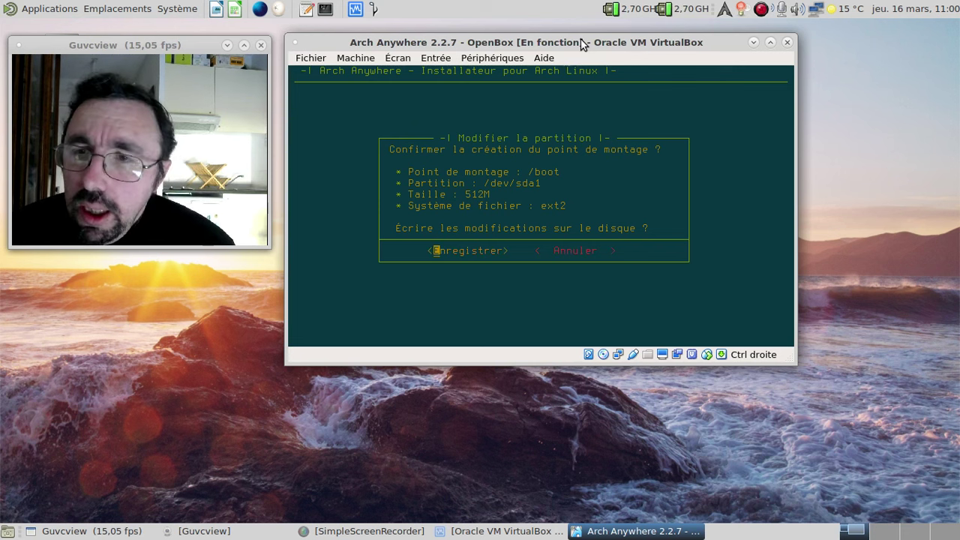
key("Return")
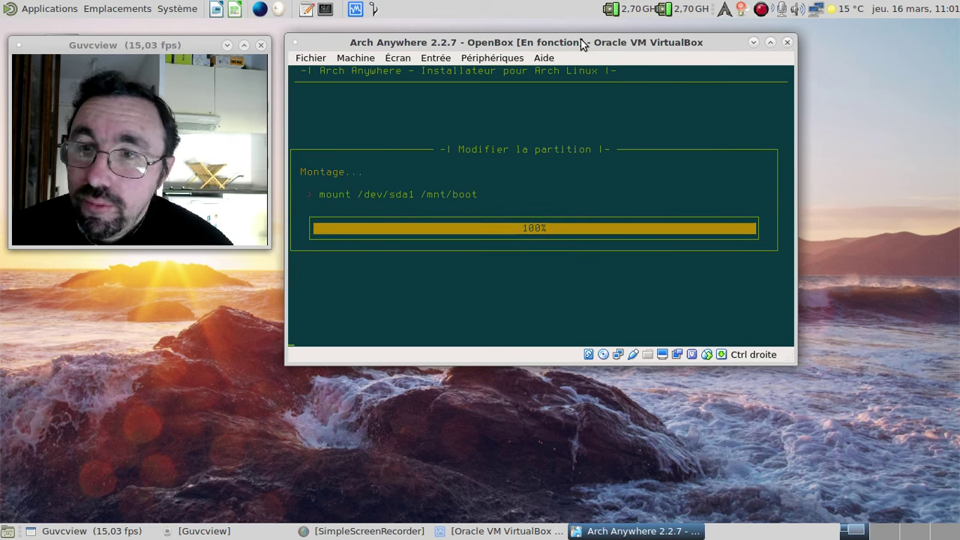
Mount sda4 as /home and format it as ext4.
key("Down")
key("Down")
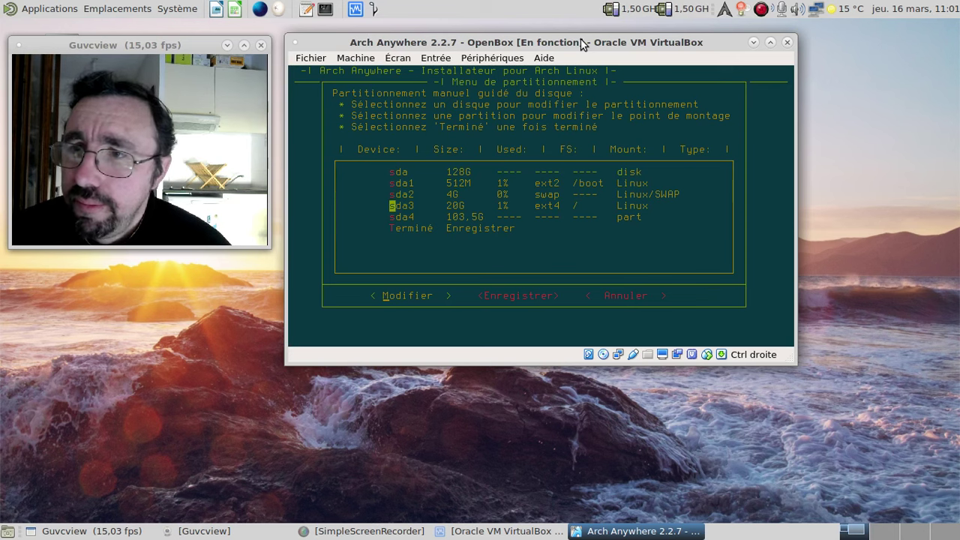
key("Down")
key("Return")
key("Return")
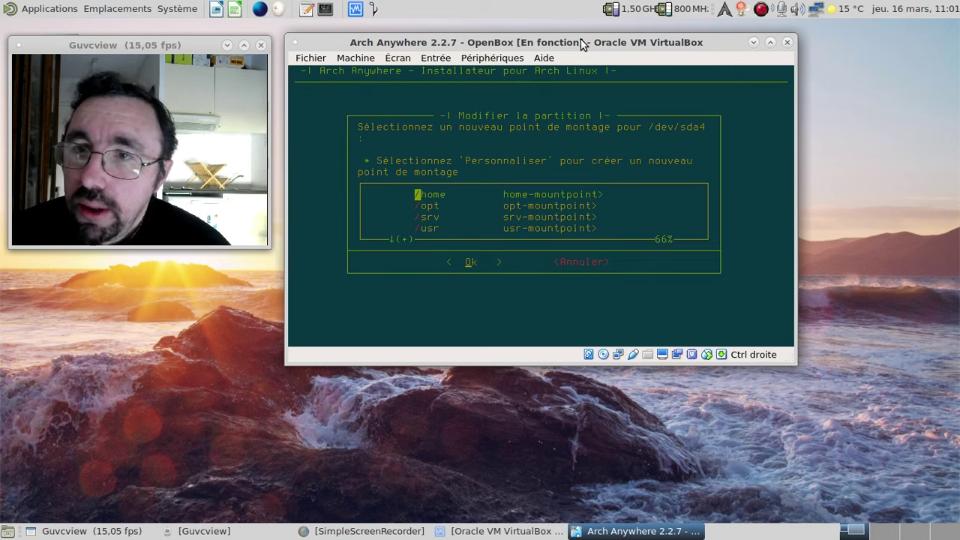
key("Return")
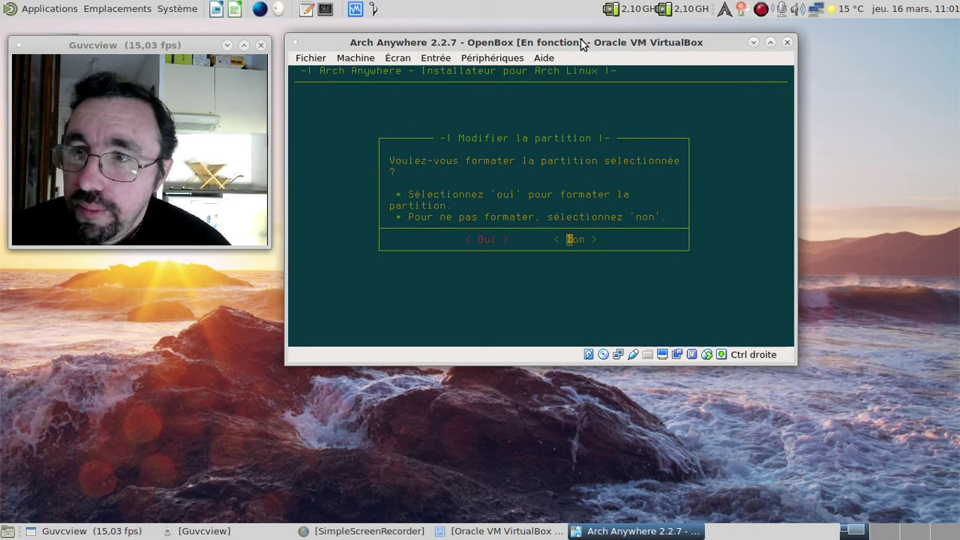
key("Left")
key("Return")
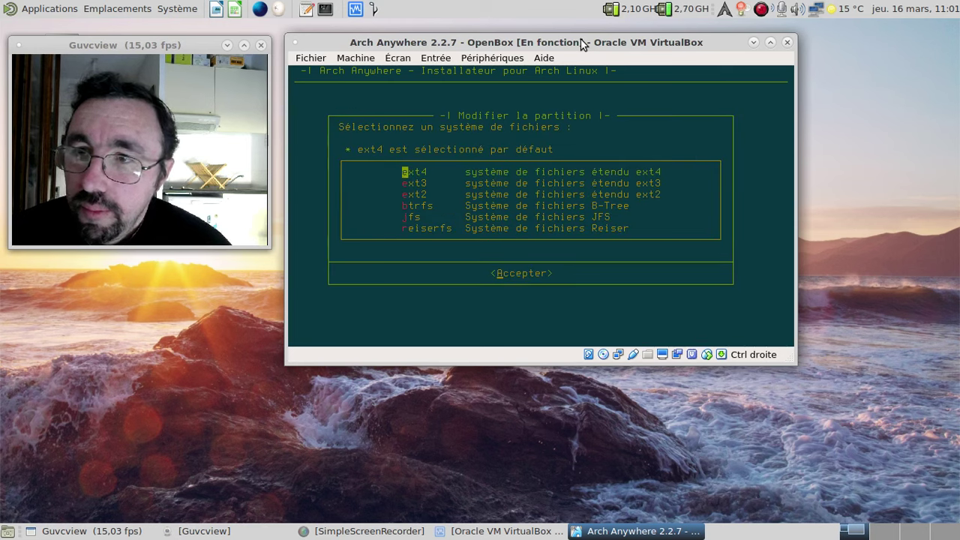
key("Down")
key("Down")
key("Down")
key("Down")
key("Down")
key("Up")
key("Up")
key("Up")
key("Up")
key("Up")
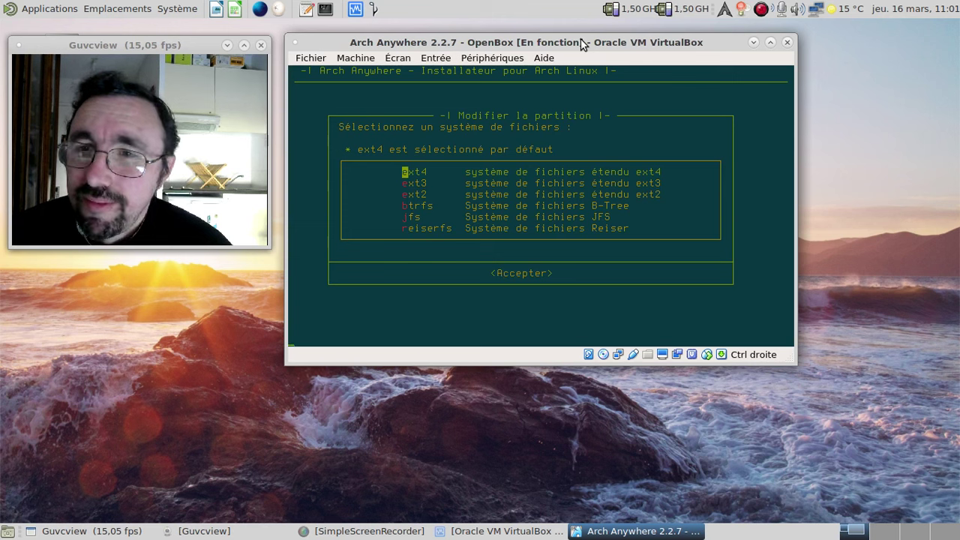
key("Return")
key("Left")
key("Return")
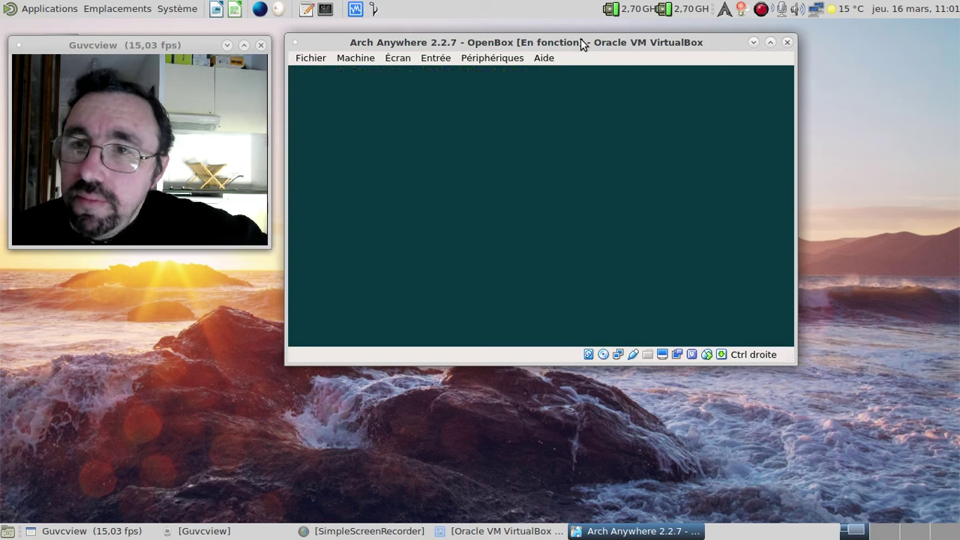
Finish partitioning and write the partition layout to disk.
key("Down")
key("Down")
key("Down")
key("Down")
key("Down")
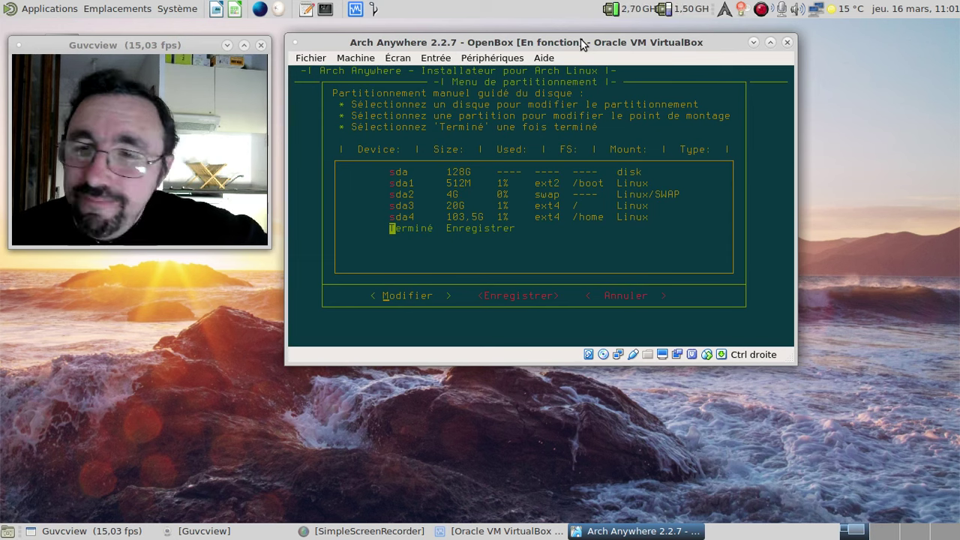
key("Return")
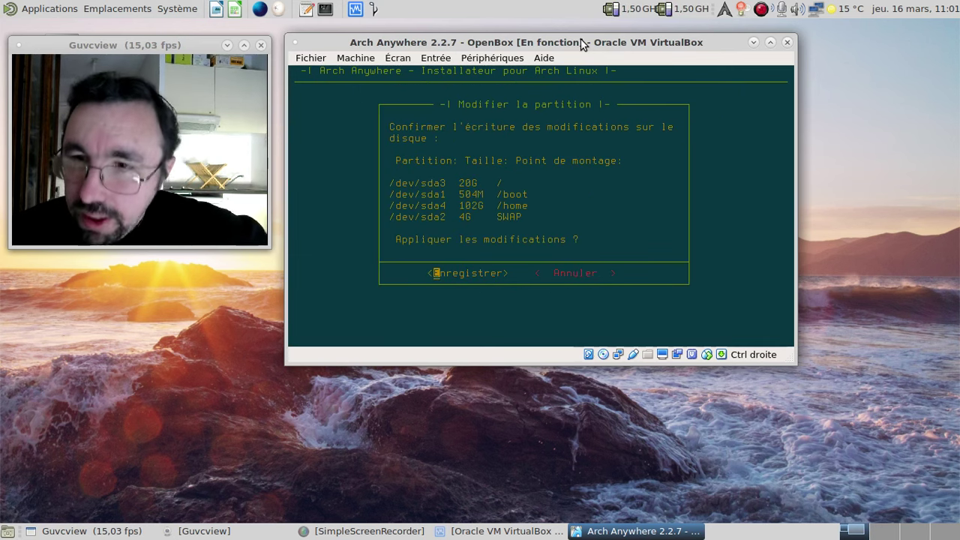
key("Return")
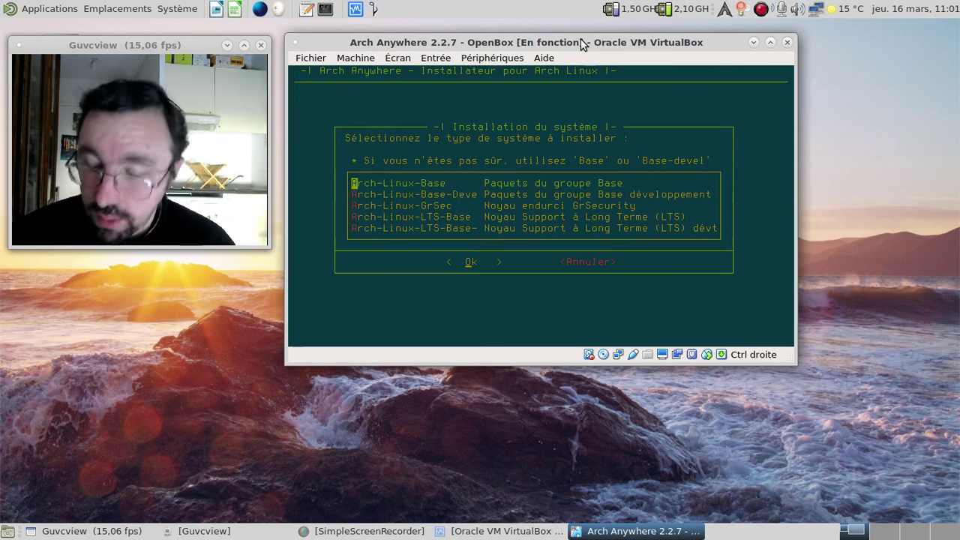
Choose the Arch-Linux-LTS-Base-devel system with the zsh shell and the grub bootloader.
key("Down")
key("Down")
key("Down")
key("Down")
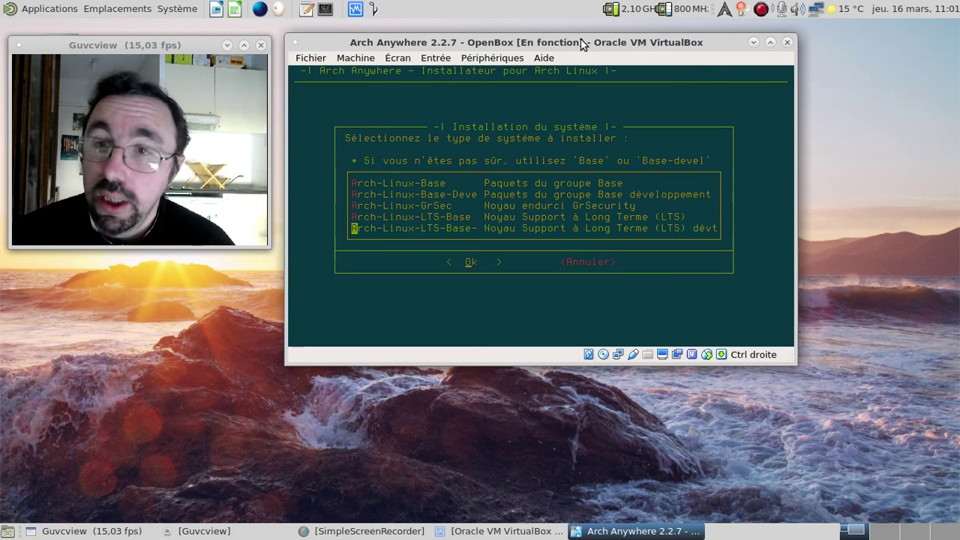
key("Return")
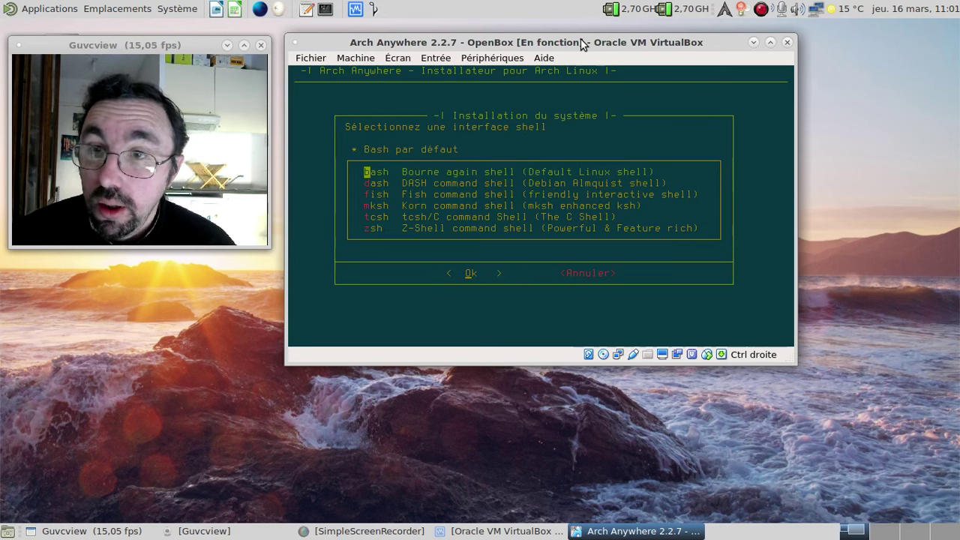
key("Down")
key("Down")
key("Down")
key("Down")
key("Down")
key("Return")
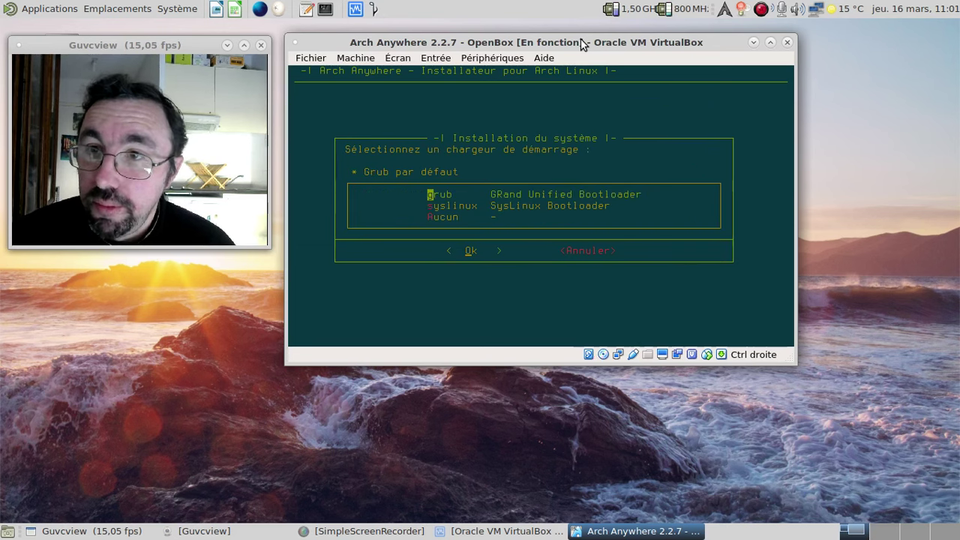
key("Return")
Install the wifi utility and os-prober, pick the AA-Openbox desktop, and answer the hardware notices.
key("Return")
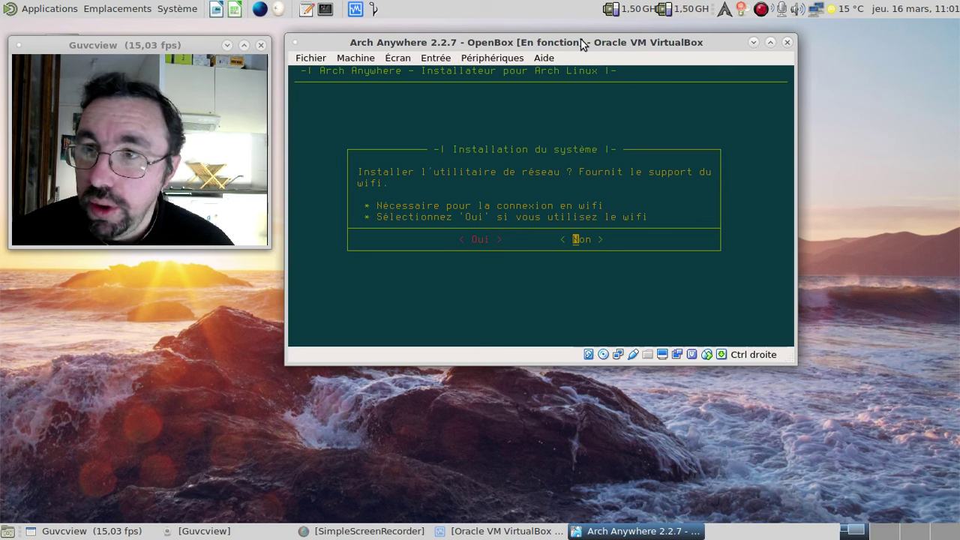
key("Left")
key("Return")
key("Return")
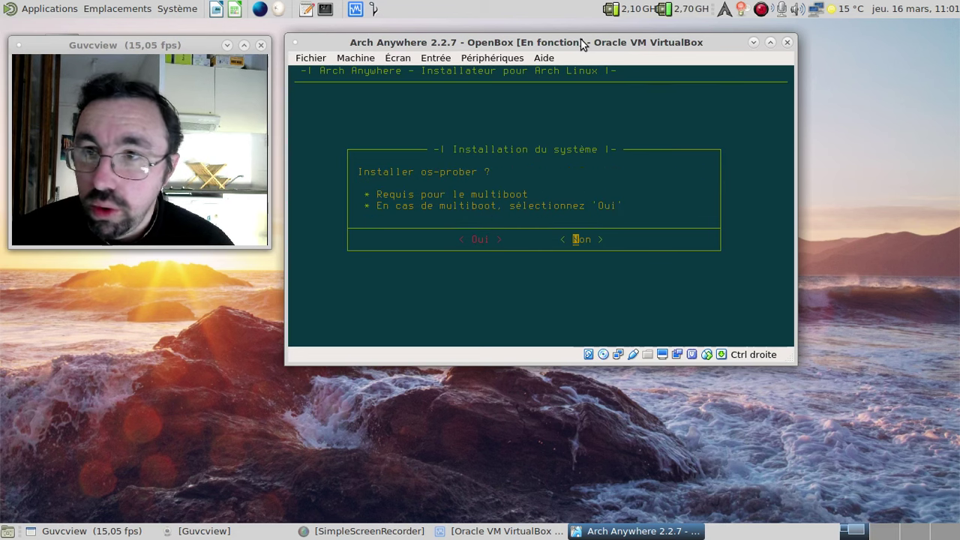
key("Left")
key("Return")
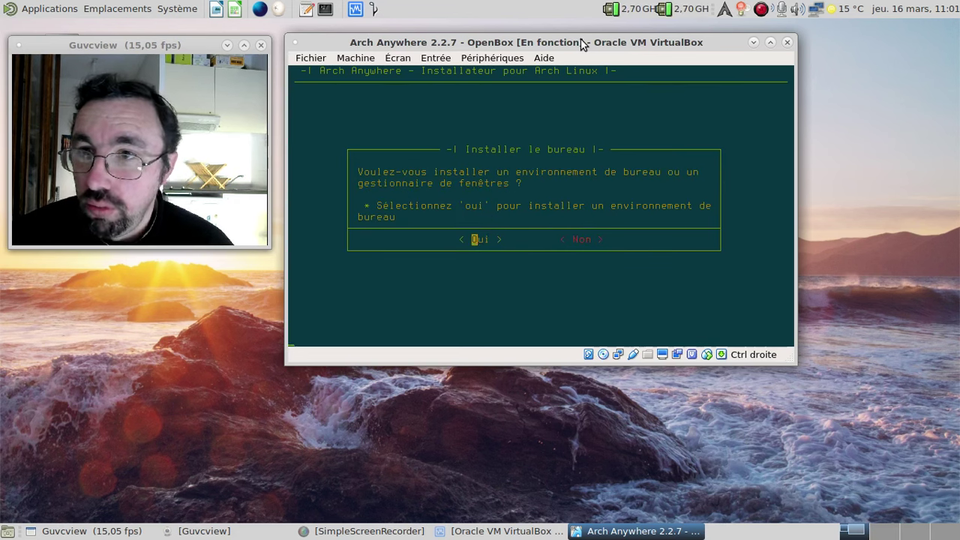
key("Return")
key("Down")
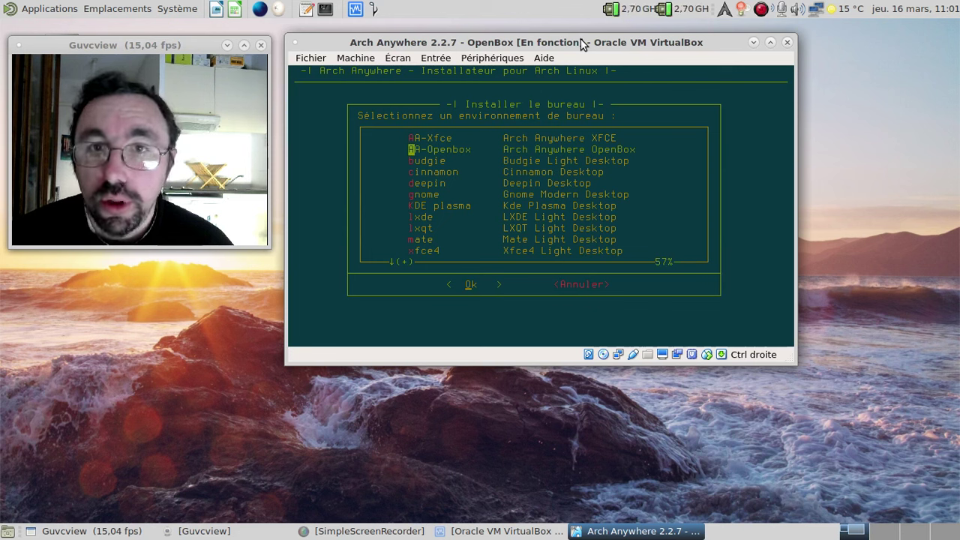
key("Return")
key("Return")
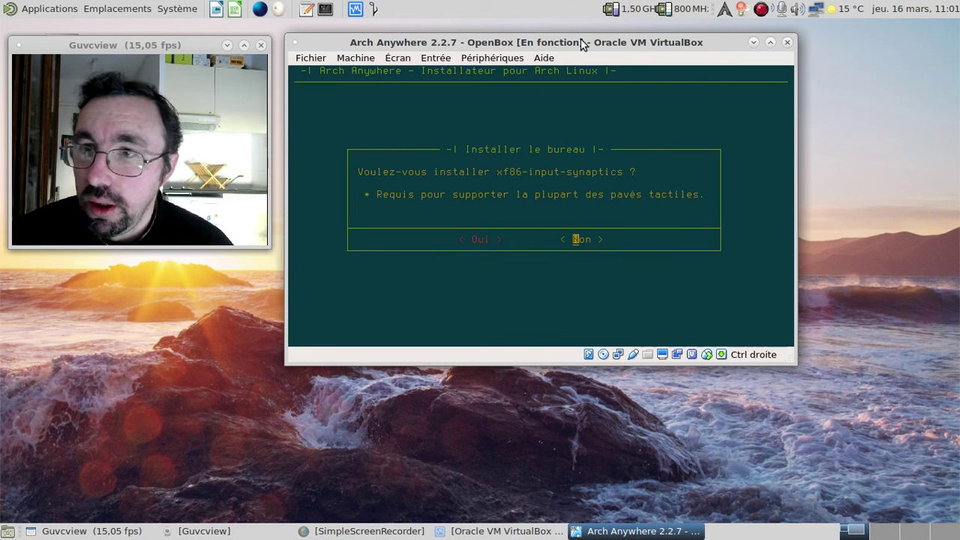
key("Return")
key("Return")
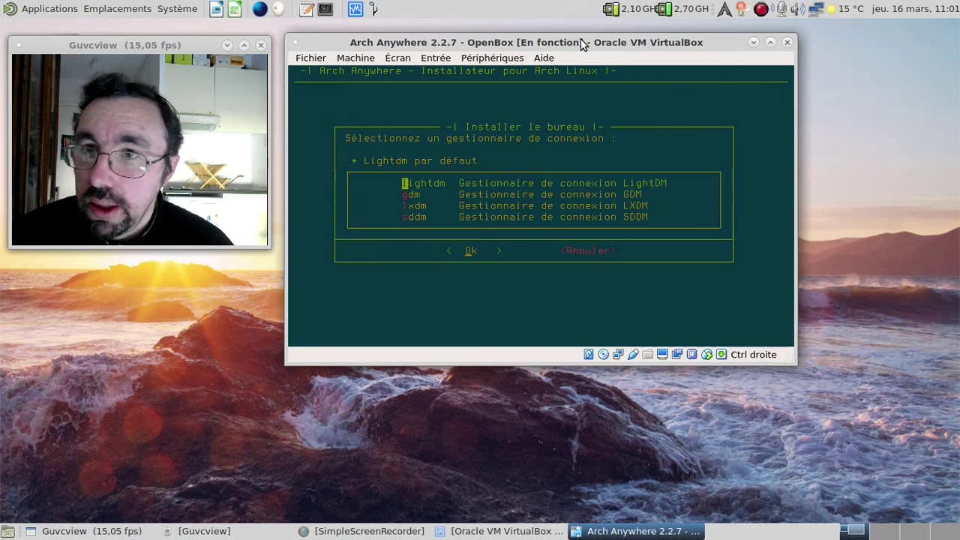
key("Return")
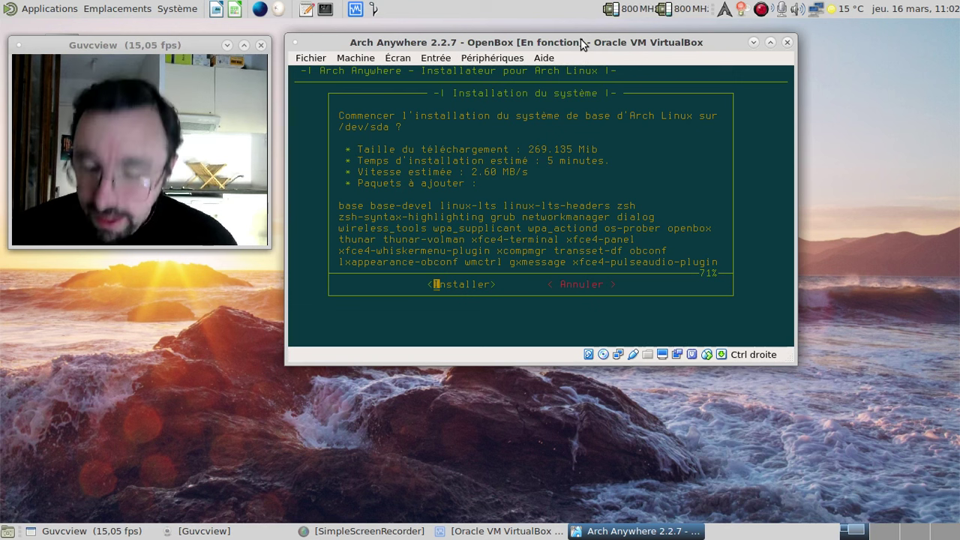
Start the base system installation on /dev/sda and wait for the configuration prompt.
key("Return")
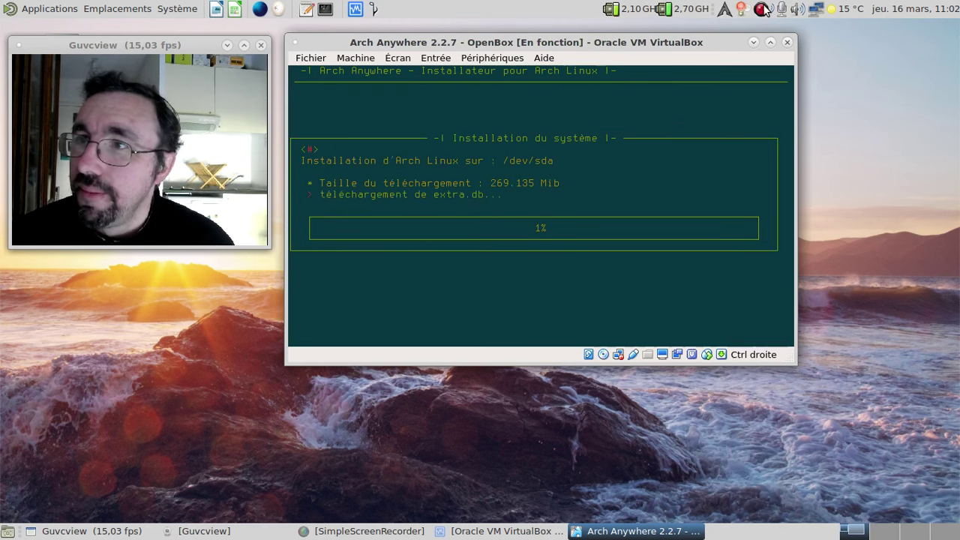
left_click(761, 9)
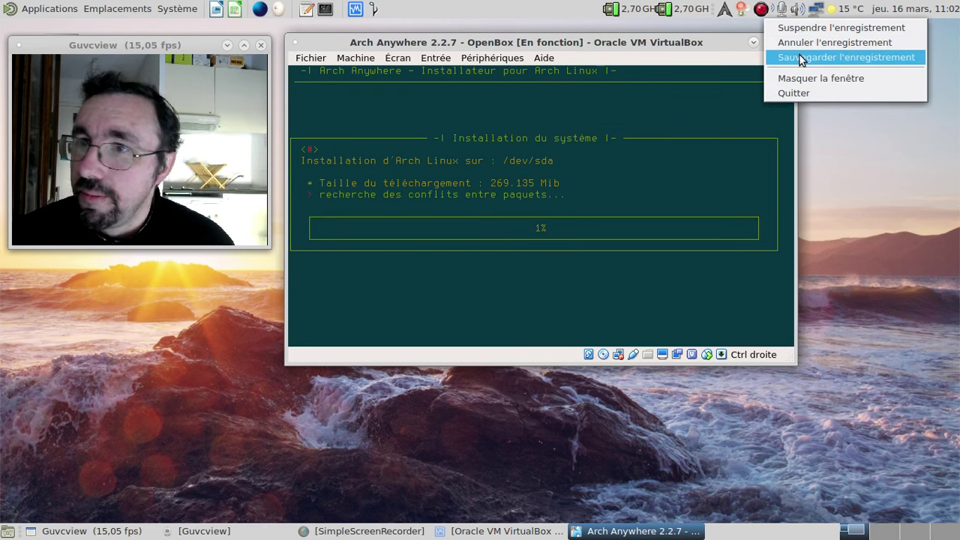
left_click(799, 57)
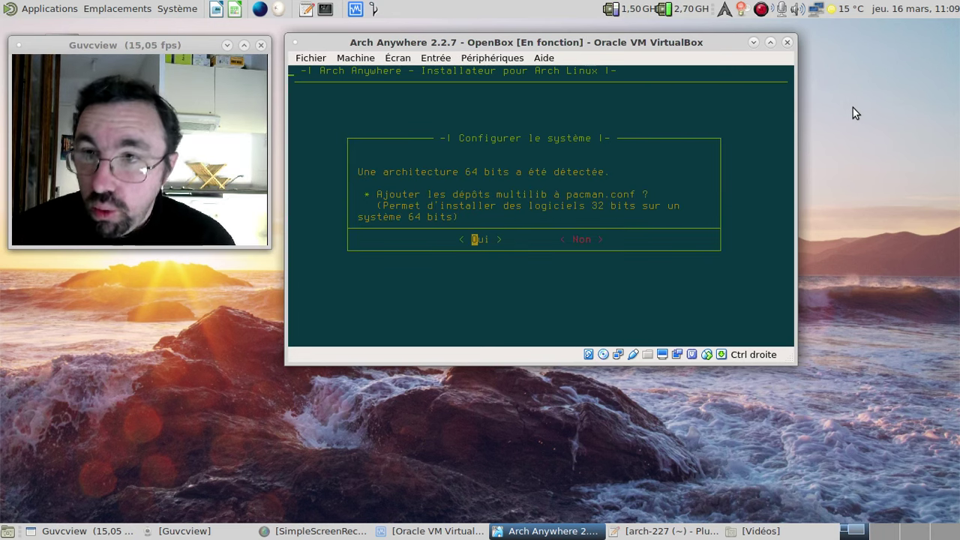
Enable the multilib repositories and give the machine a personalised hostname.
key("Return")
key("Return")
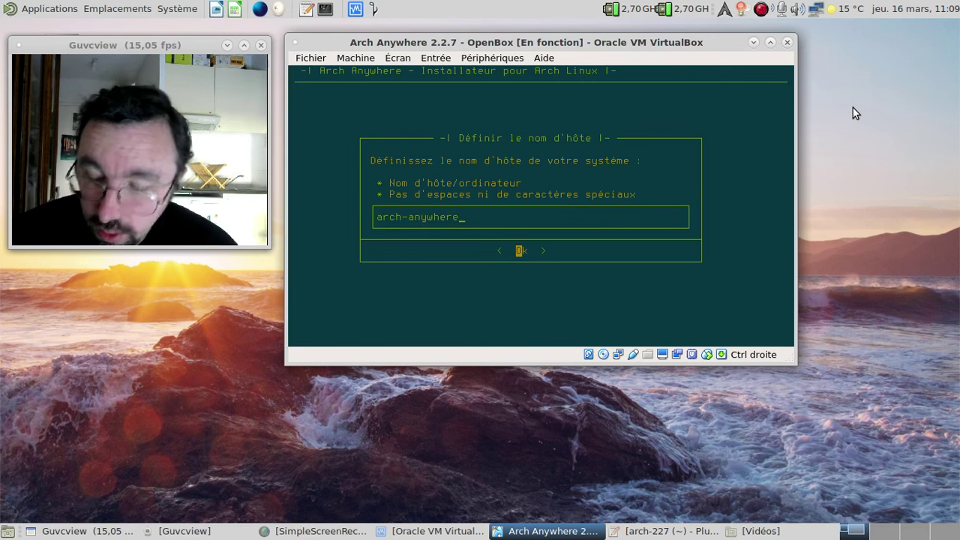
key("Home")
type("fre")
type("-")
key("End")
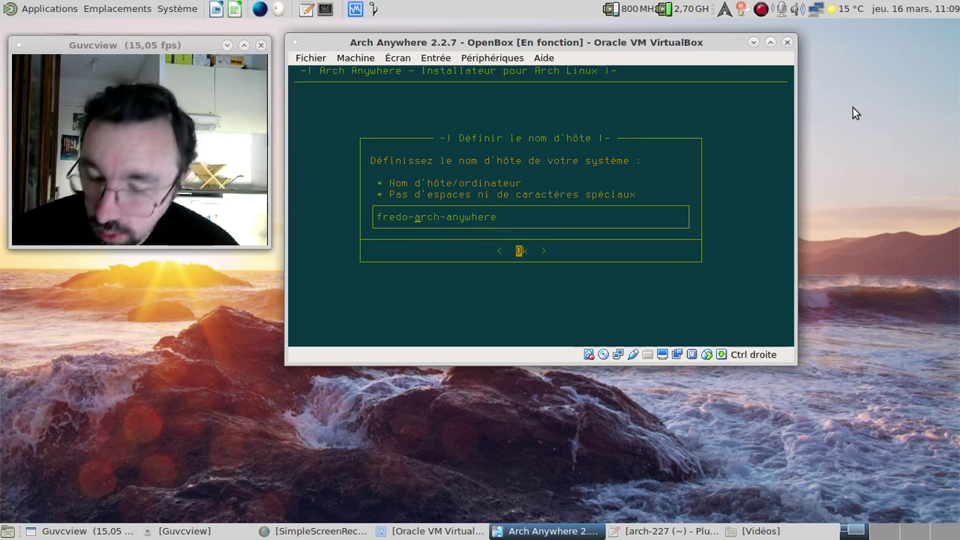
type("-ob")
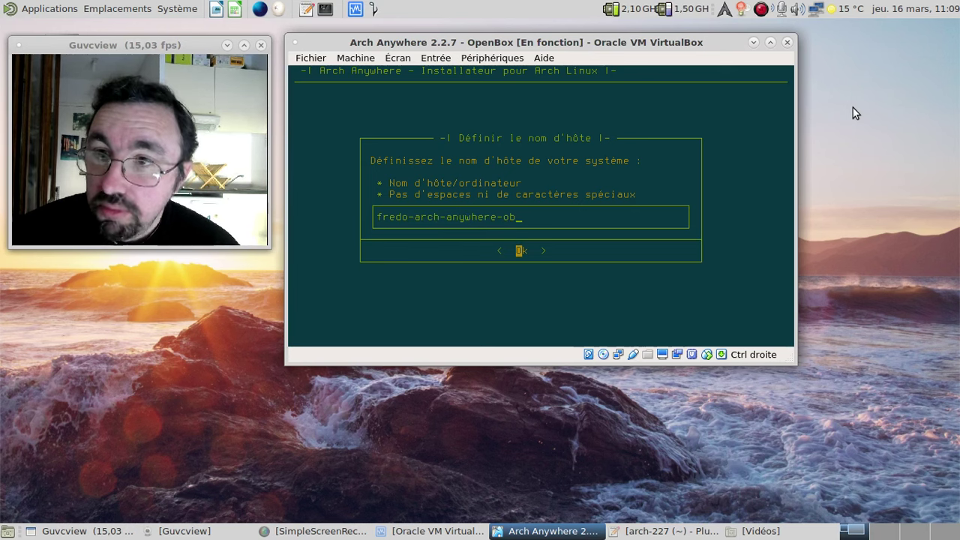
key("Return")
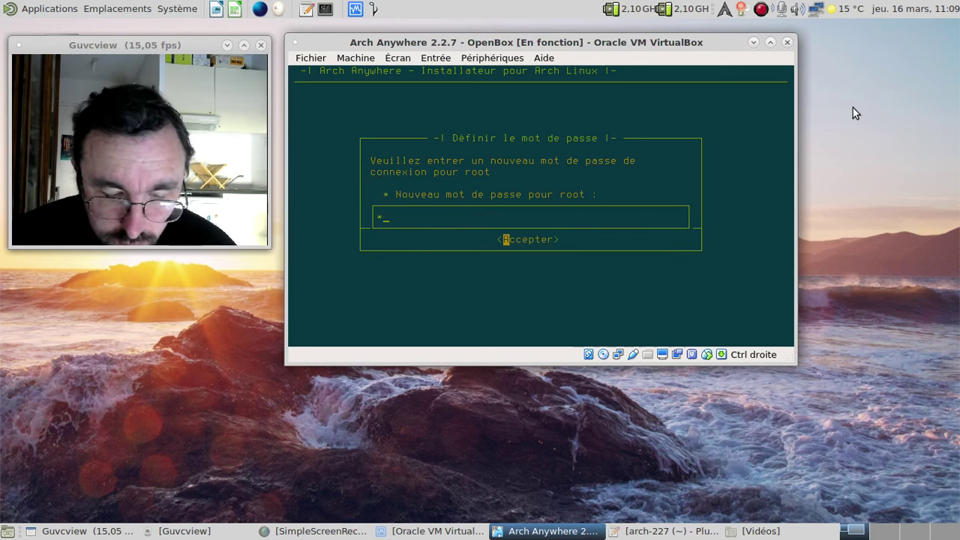
Set and confirm the root password.
key("Return")
type("********")
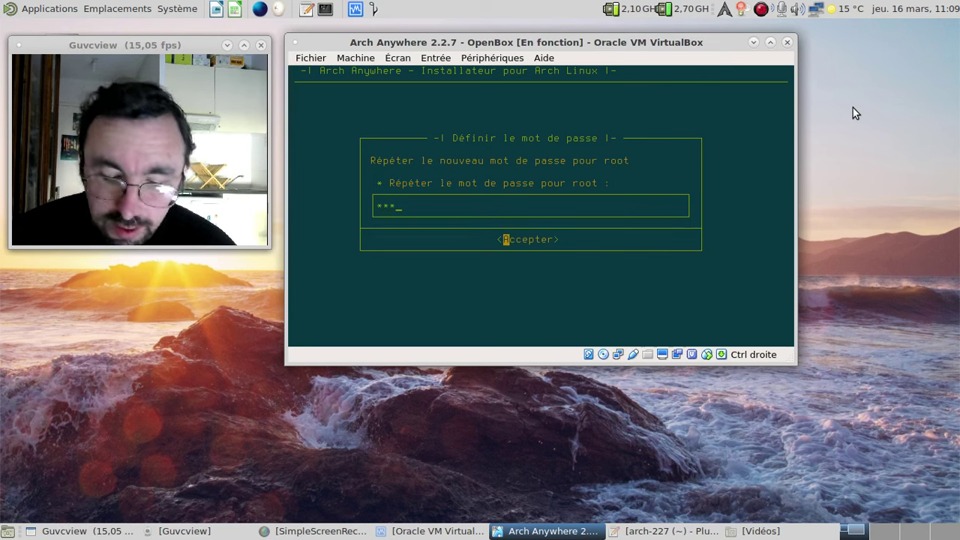
key("Return")
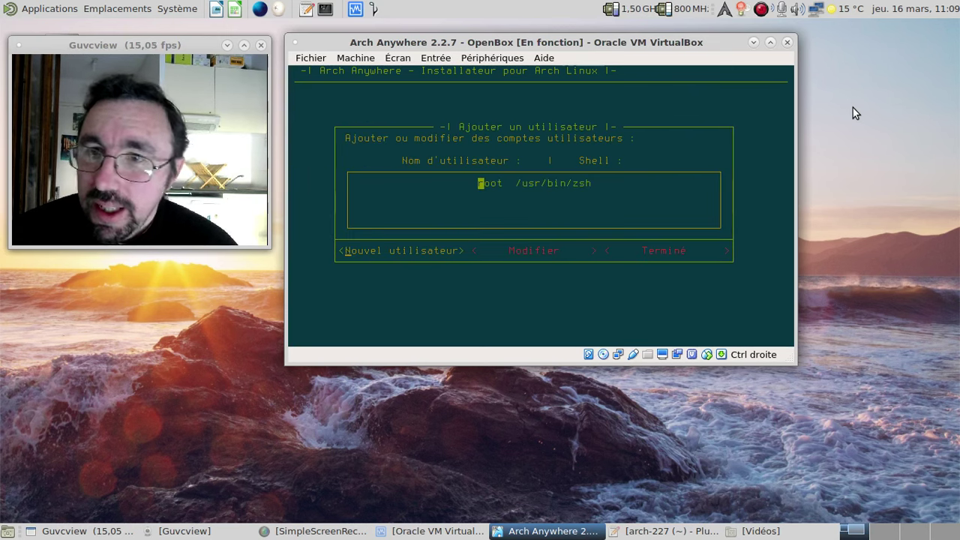
Add a first user account with a password and sudo privileges.
key("Return")
type("f")
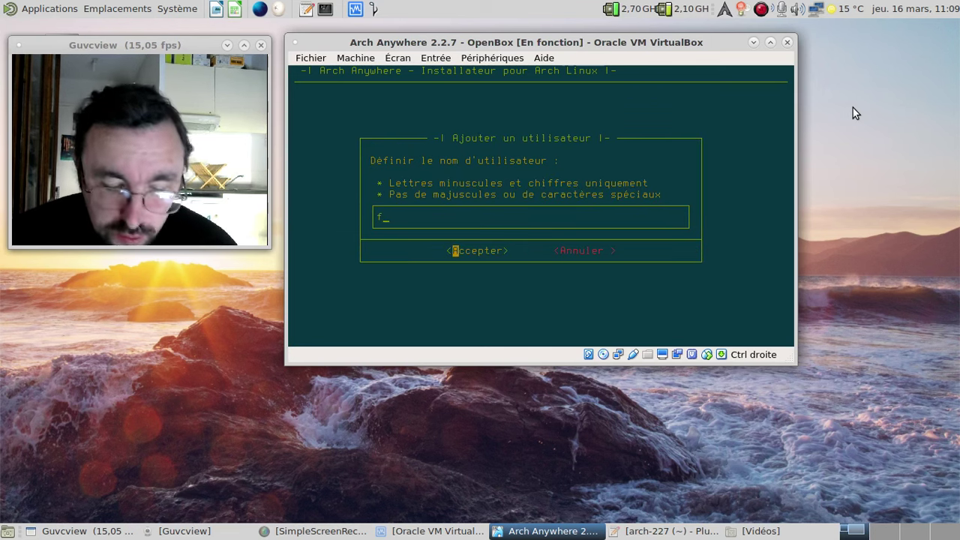
type("red")
key("Return")
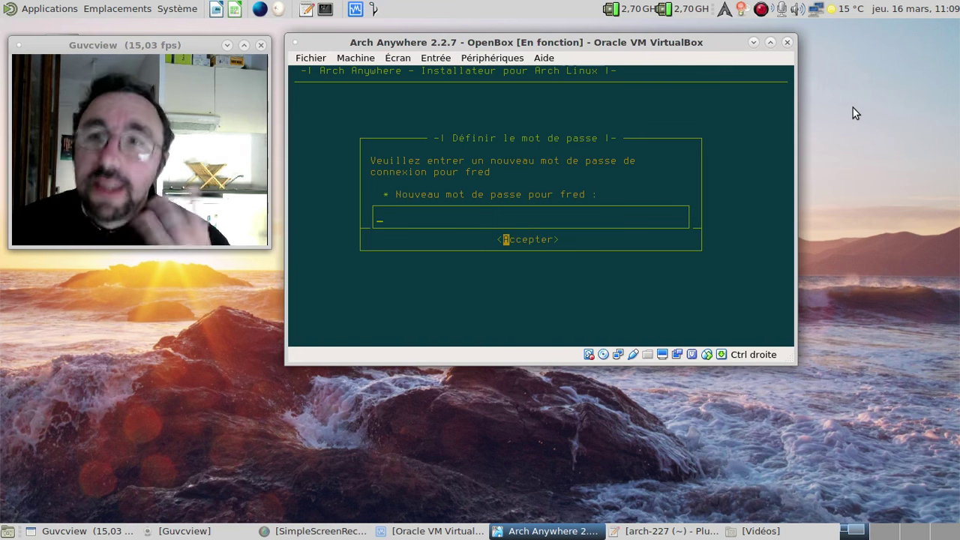
type("******")
key("Return")
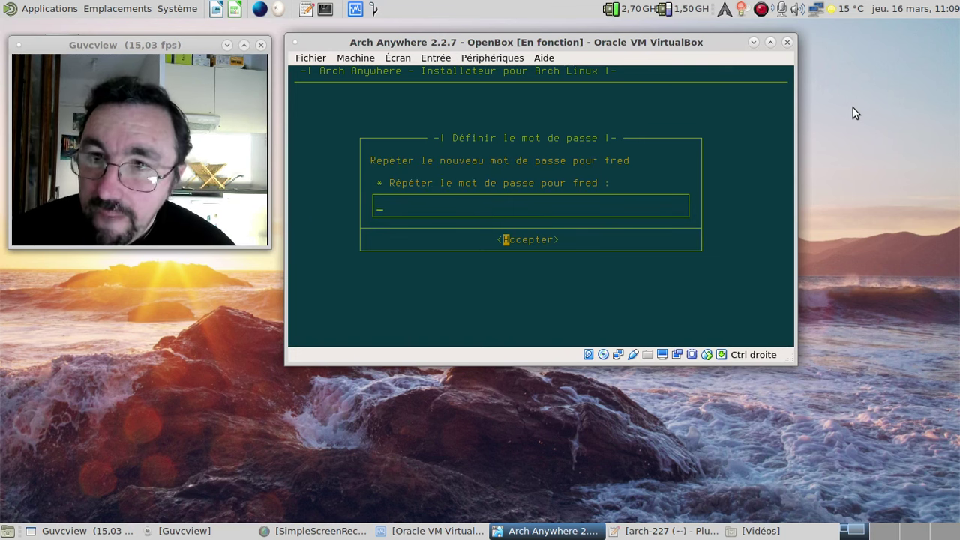
type("****")
key("Return")
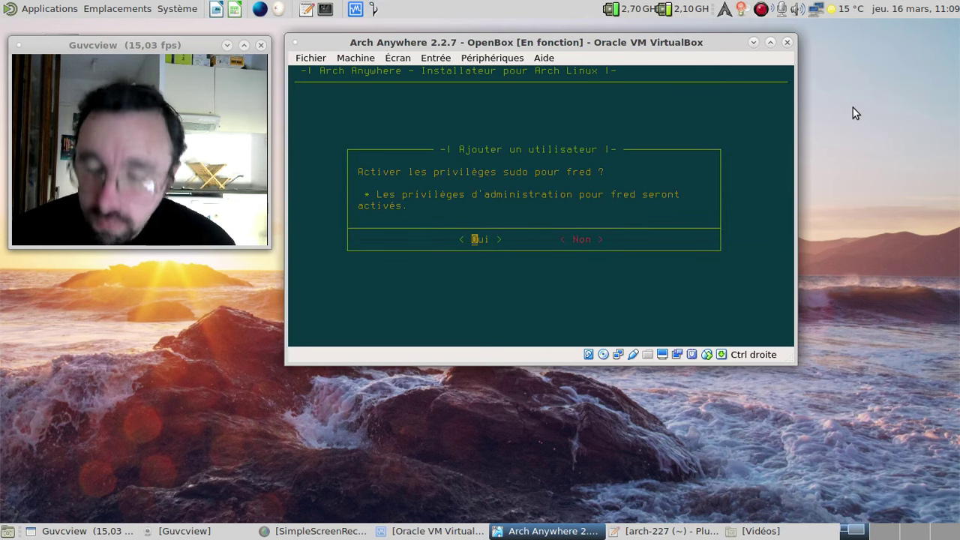
key("Return")
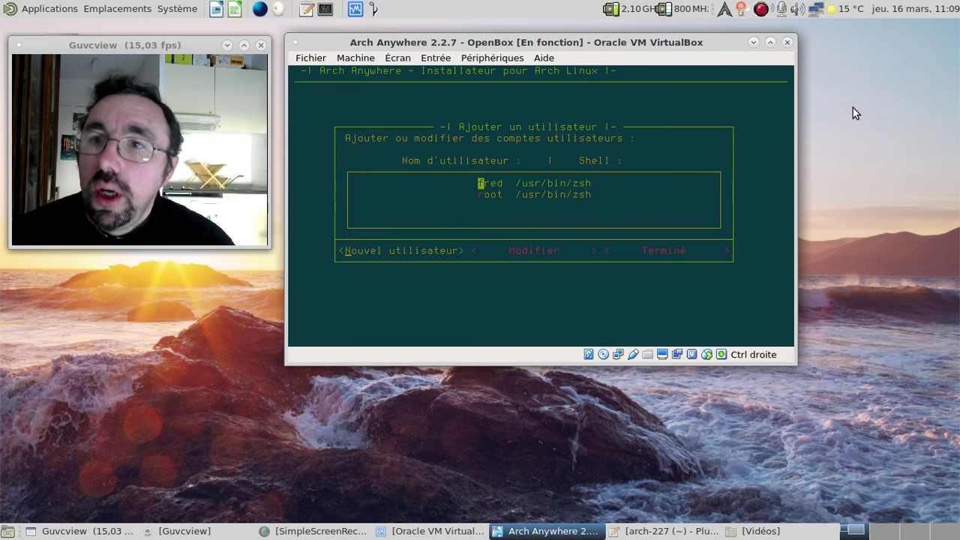
Review the existing user's edit options and return to the user list unchanged.
key("Tab")
key("Return")
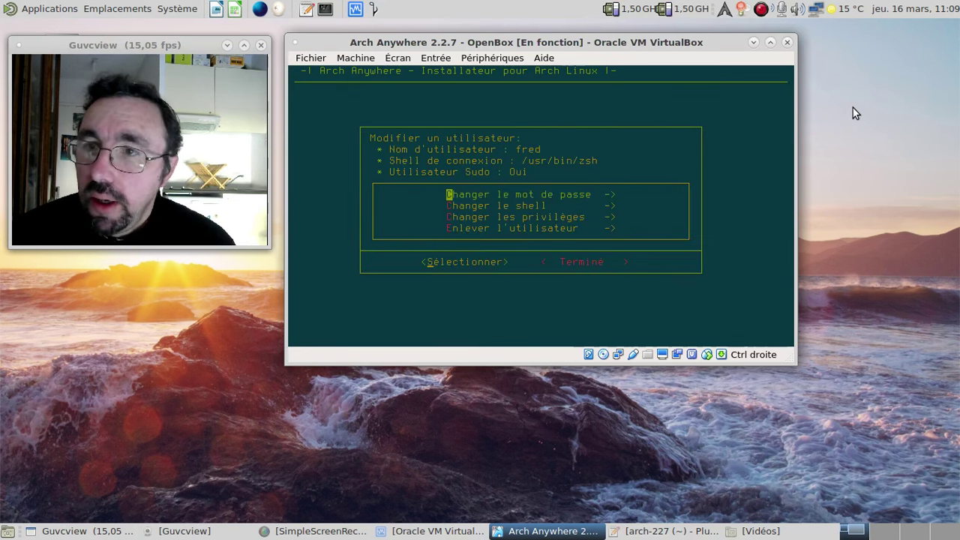
key("Down")
key("Down")
key("Down")
key("Up")
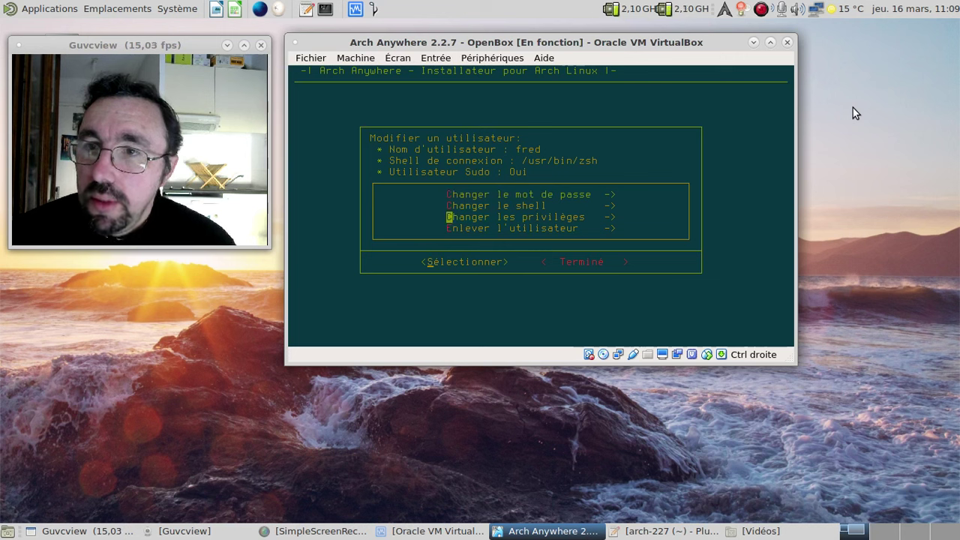
key("Up")
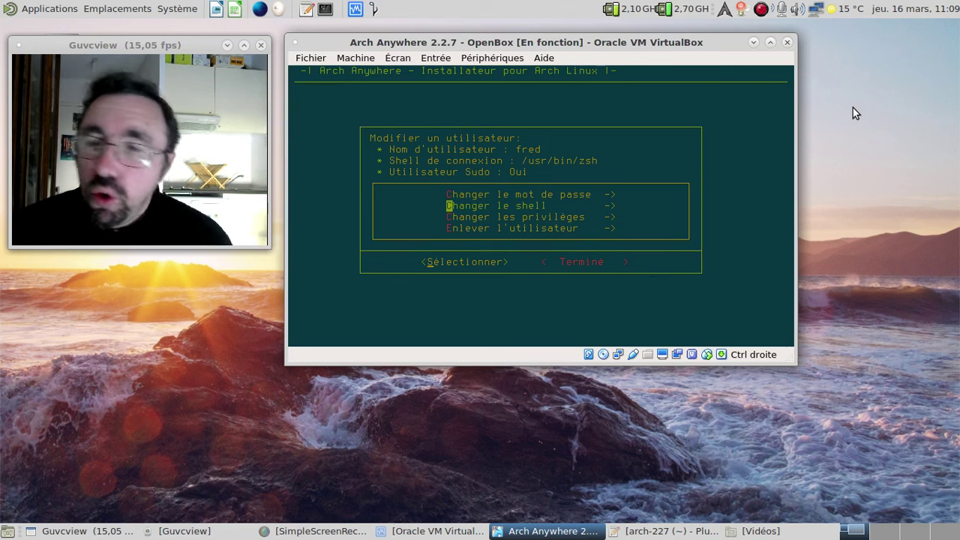
key("Tab")
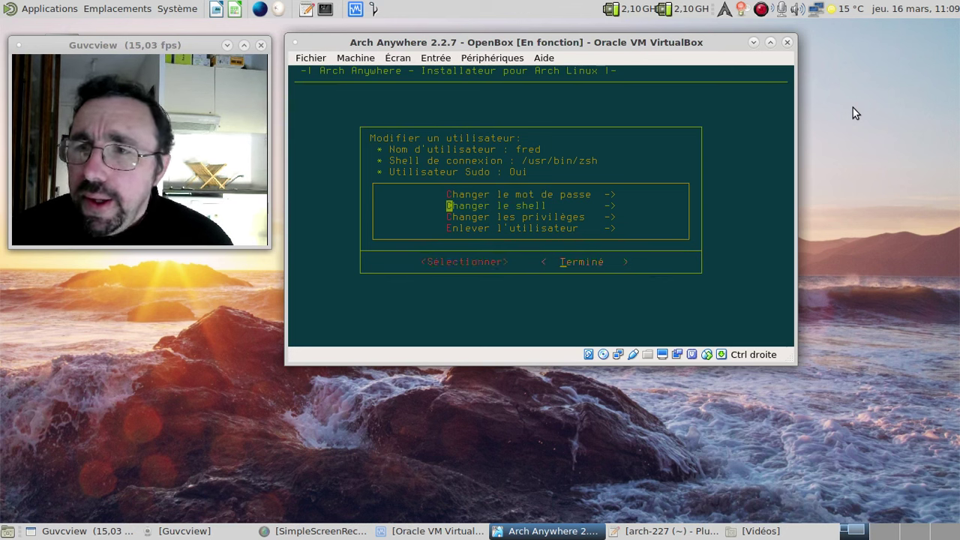
key("Return")
Add a second user account with a password and no sudo rights.
key("Return")
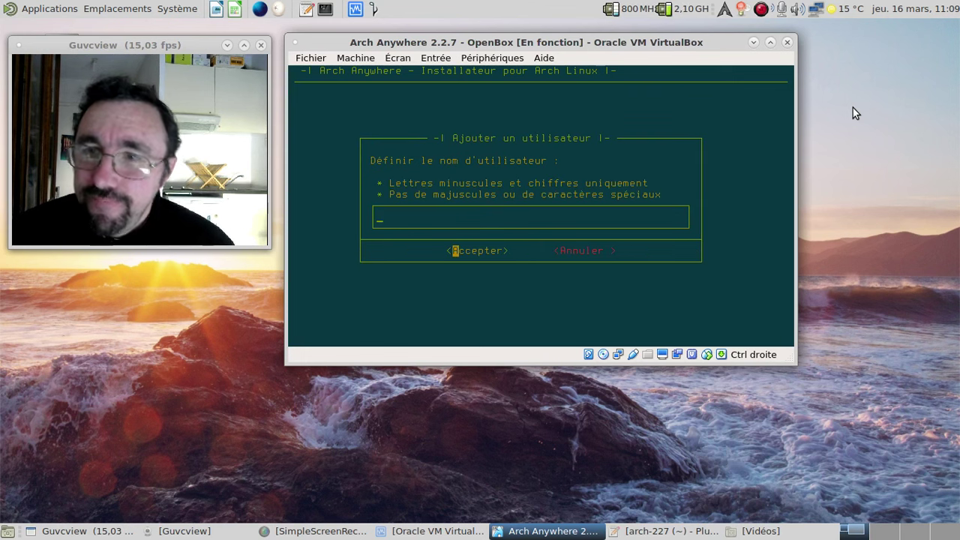
type("gaston")
key("Return")
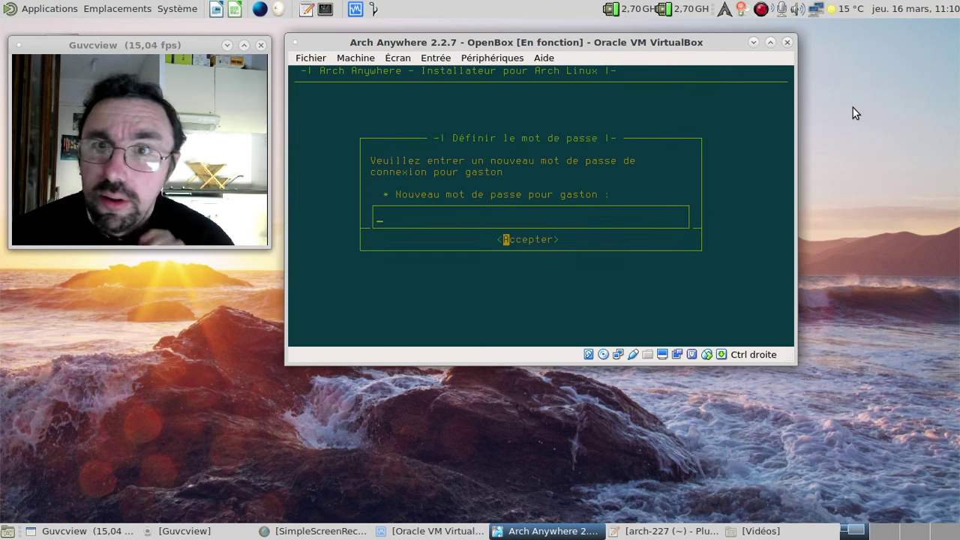
type("**")
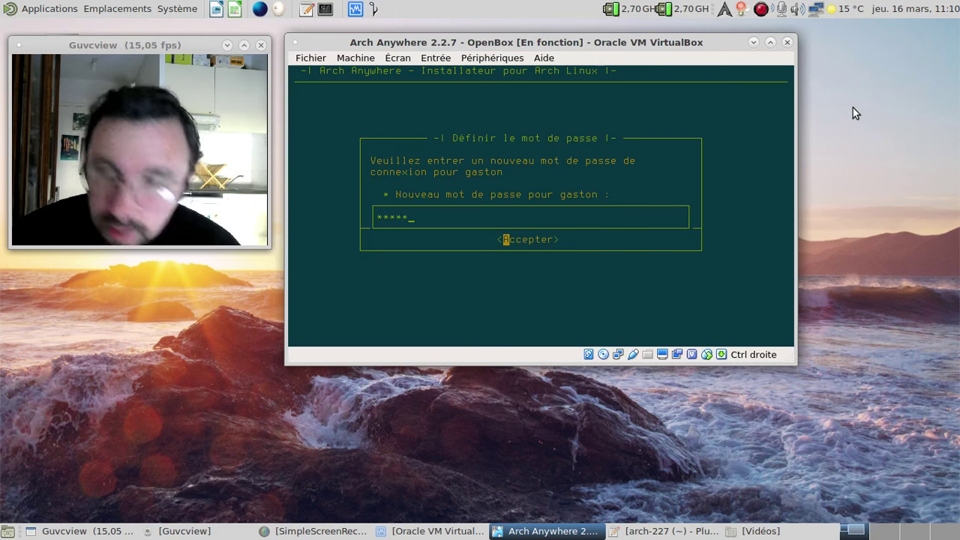
key("Return")
type("****")
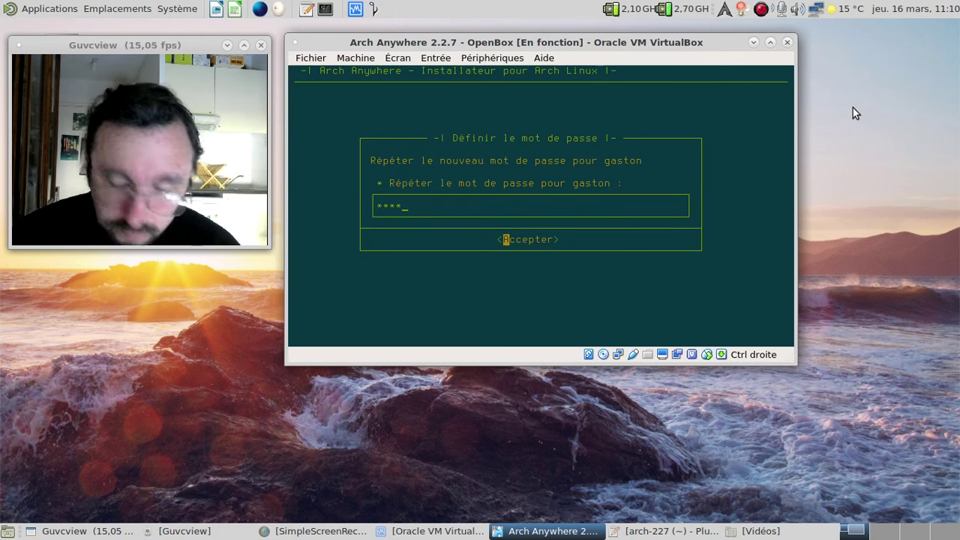
type("**")
key("Return")
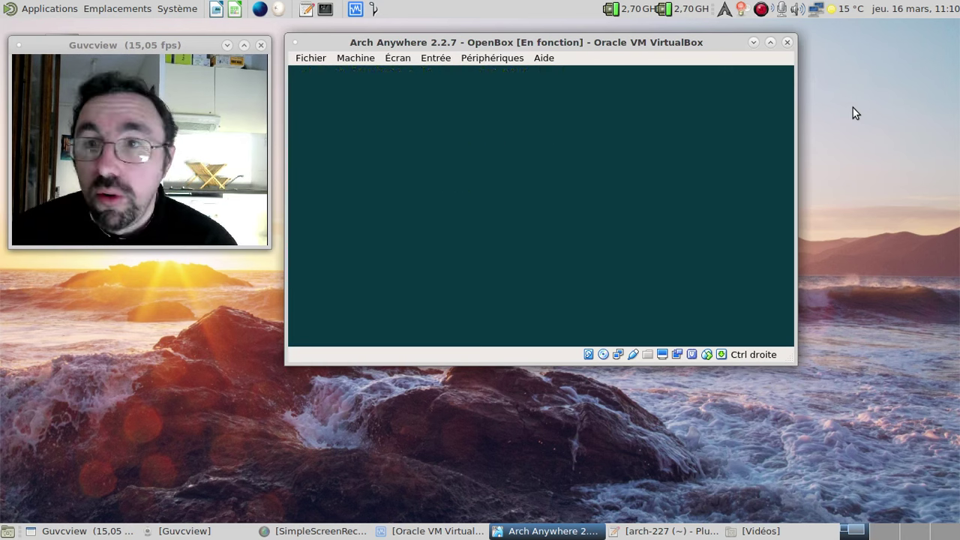
key("Right")
key("Return")
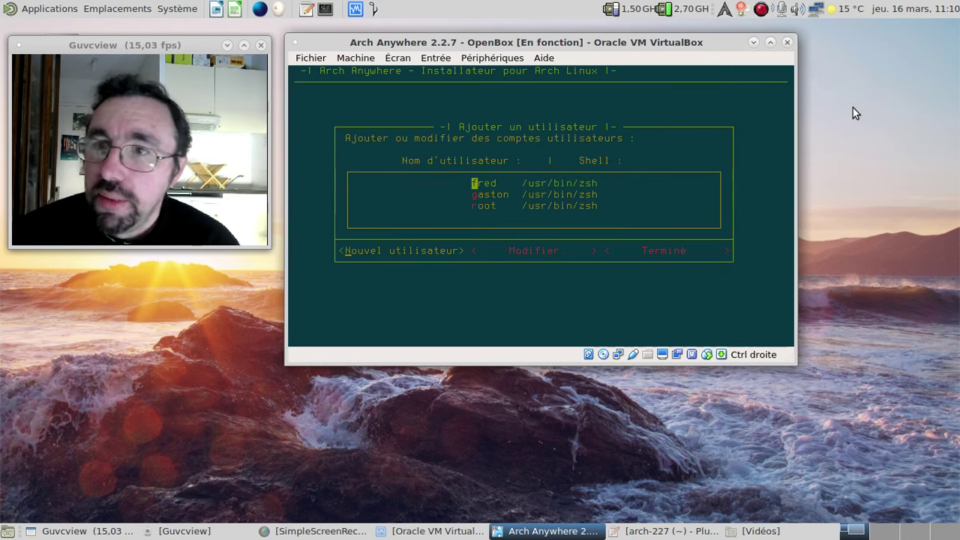
key("Left")
Finish user setup and add four Arch Anywhere Repository packages, including pacaur and pamac-aur.
key("Return")
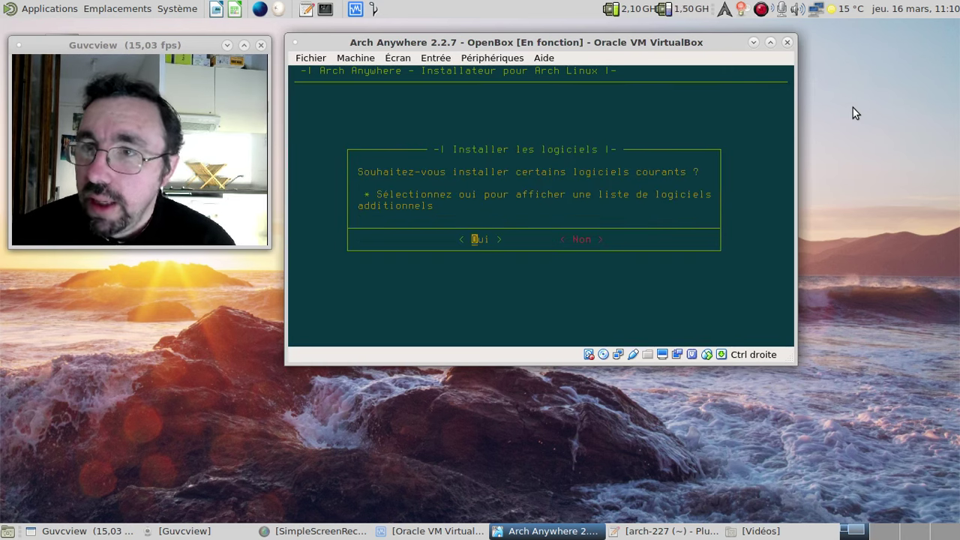
key("Return")
key("Return")
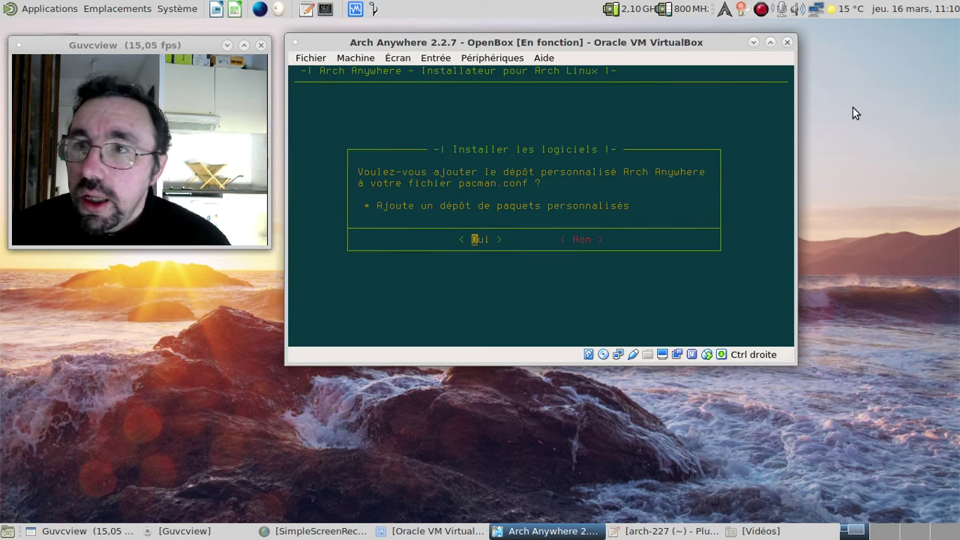
key("Return")
key("Down")
key("Down")
key("Down")
key("Down")
key("Down")
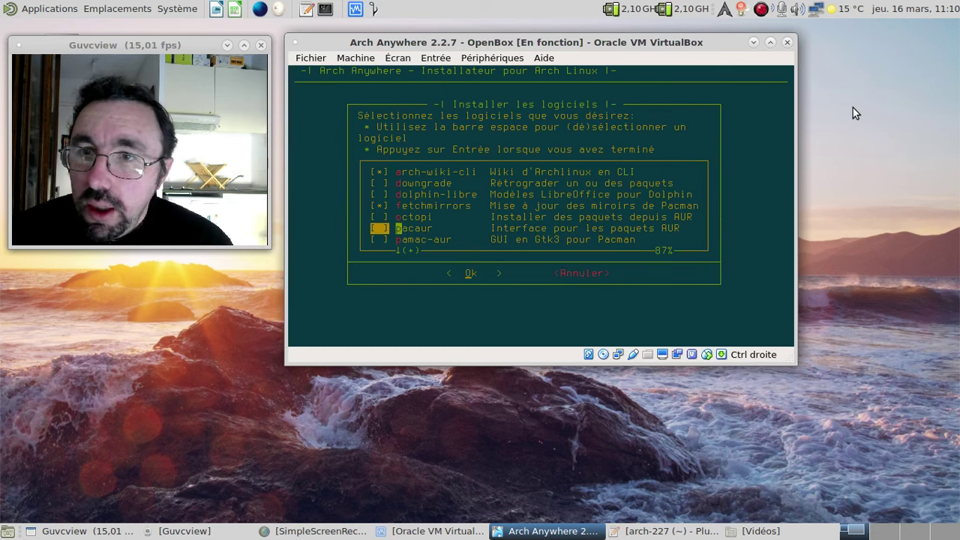
key("space")
key("Down")
key("Down")
key("Up")
key("space")
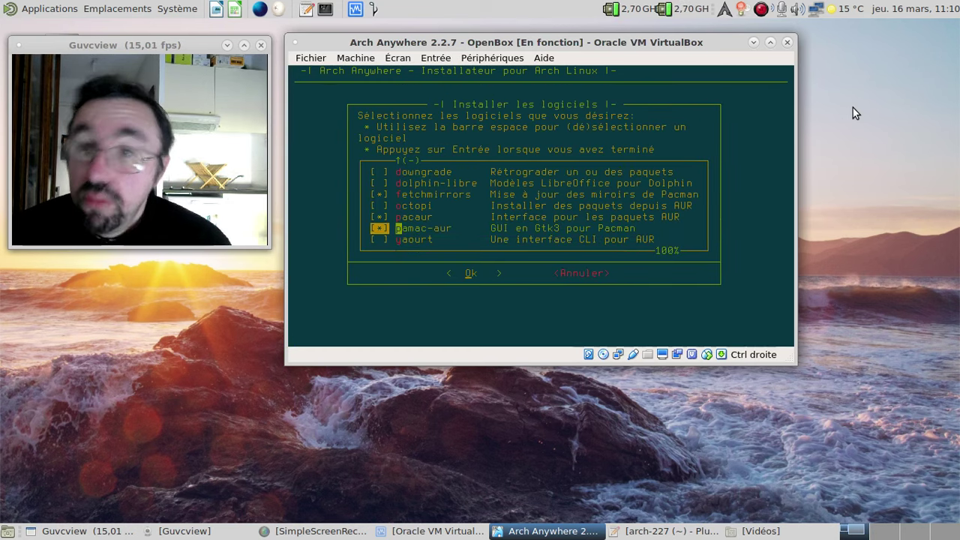
key("Return")
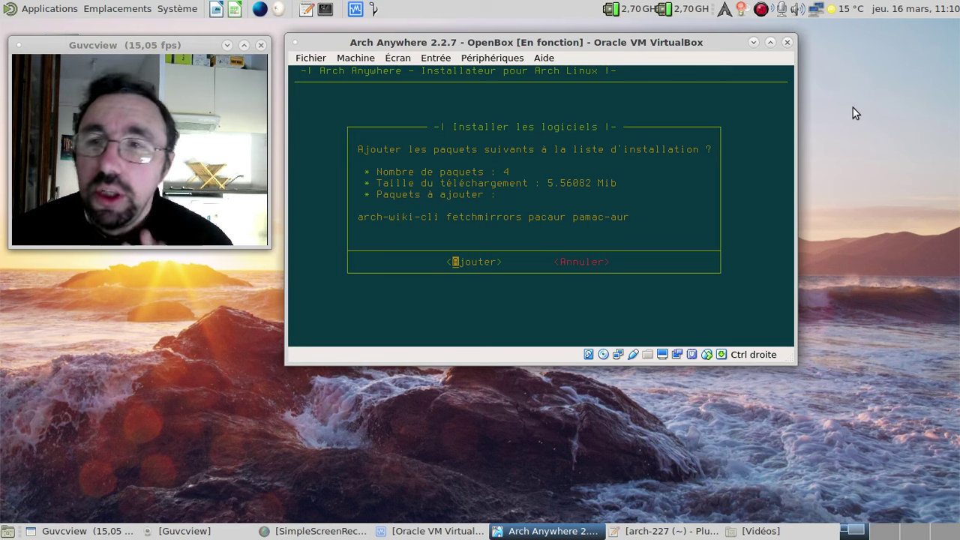
key("Return")
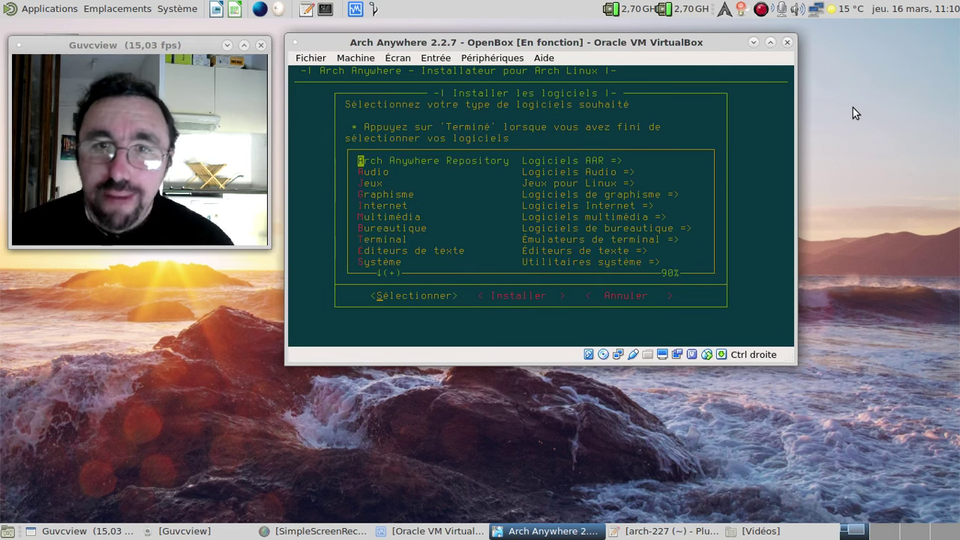
Add audacious from the Audio category to the install list.
key("Down")
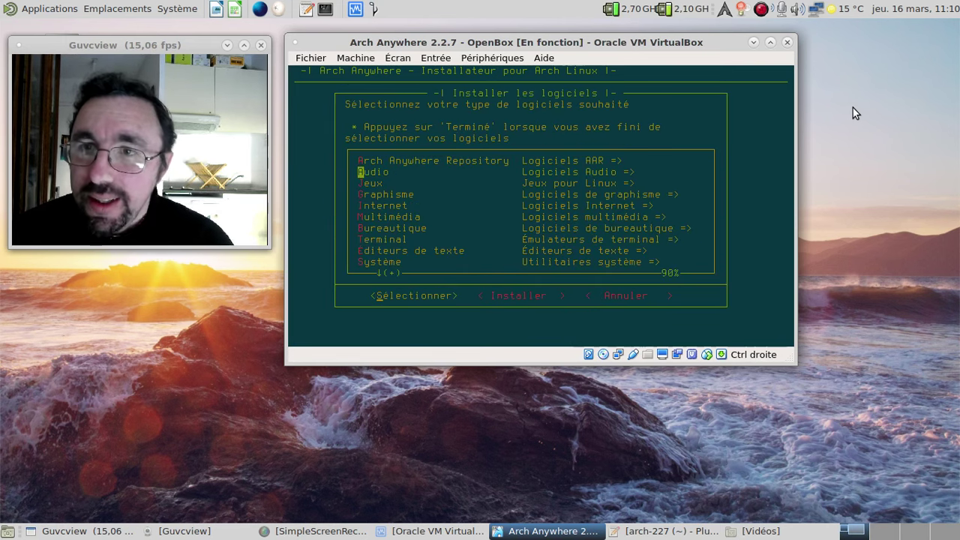
key("Return")
key("Down")
key("Down")
key("Down")
key("Down")
key("Down")
key("Down")
key("Down")
key("Down")
key("Down")
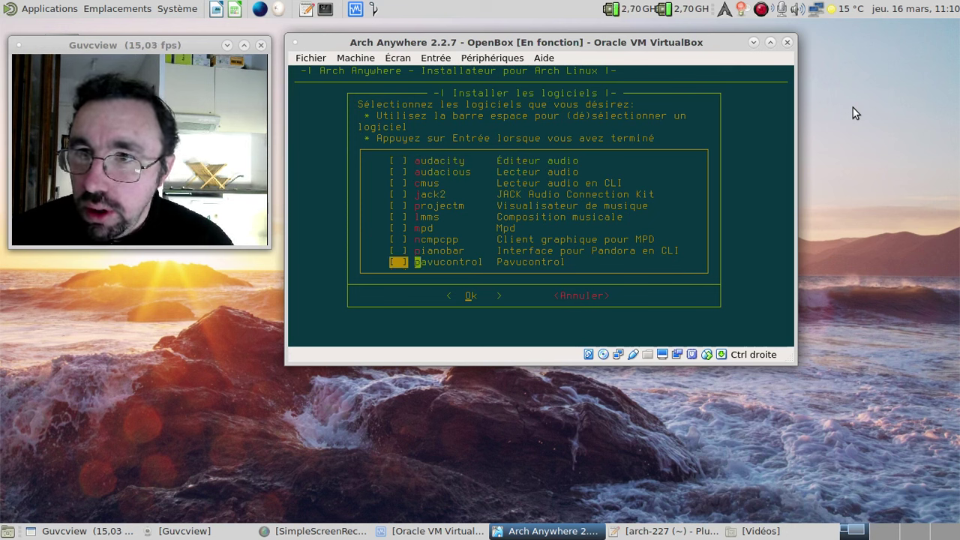
key("Up")
key("Up")
key("Up")
key("Up")
key("Up")
key("Up")
key("Up")
key("Up")
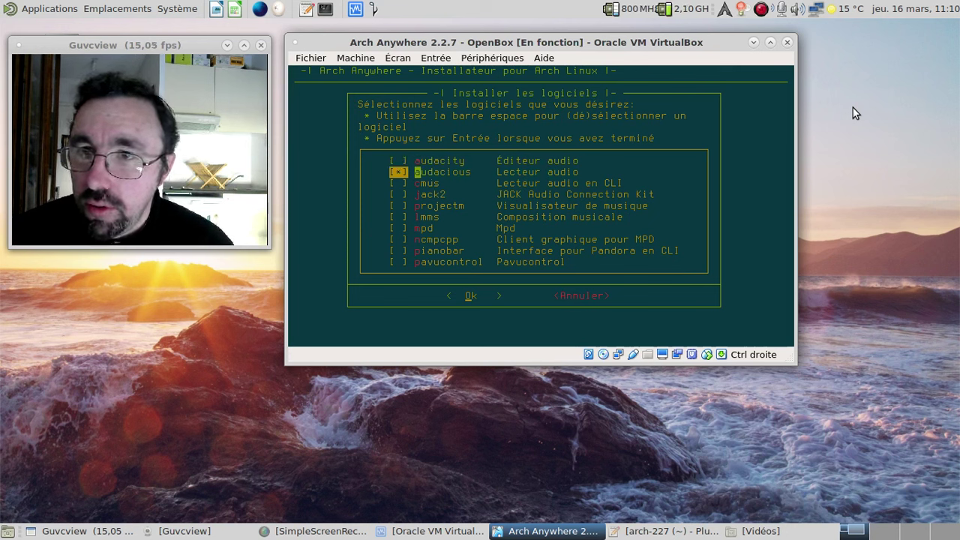
key("Return")
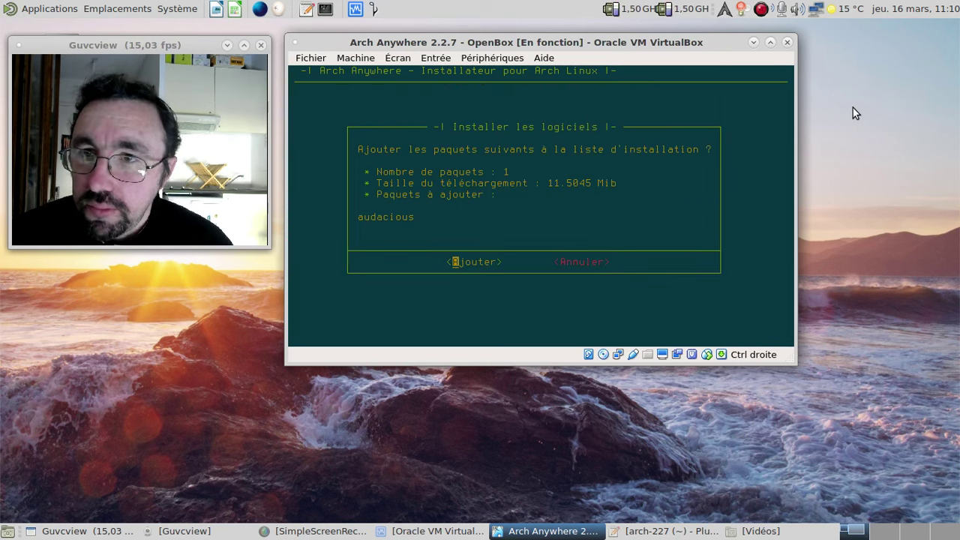
key("Return")
Skip the games list and add feh from the Graphisme category.
key("Down")
key("Down")
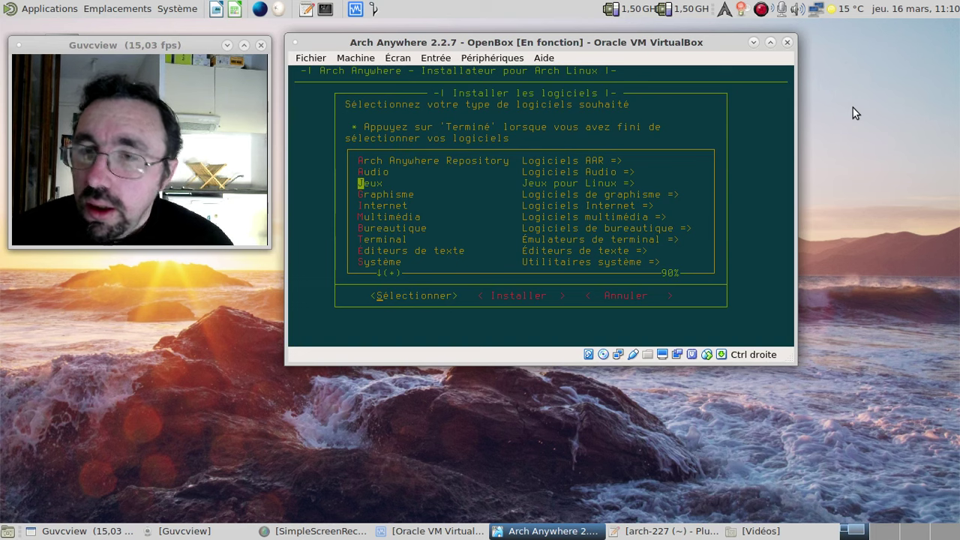
key("Return")
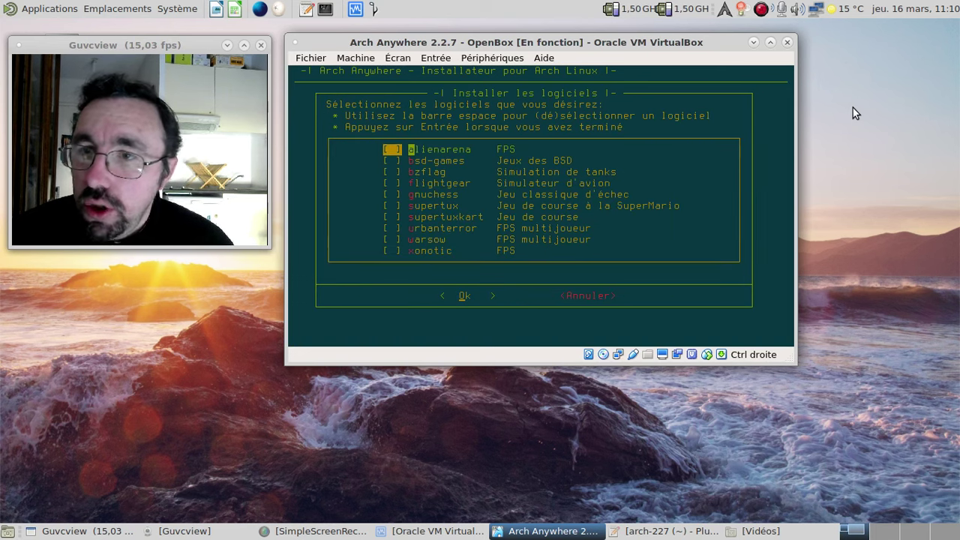
key("Return")
key("Down")
key("Down")
key("Down")
key("Return")
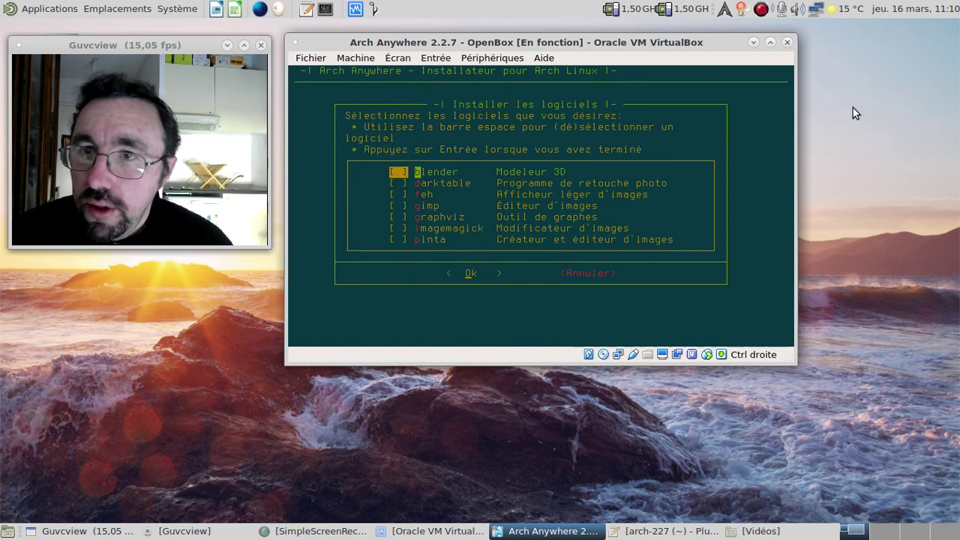
key("Down")
key("Down")
key("Down")
key("Down")
key("Down")
key("Down")
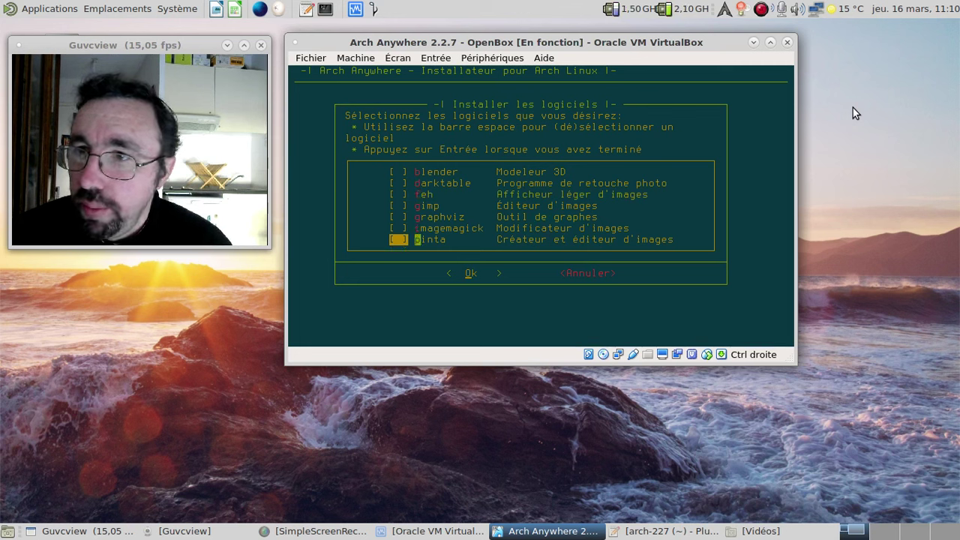
key("Up")
key("Up")
key("Up")
key("Up")
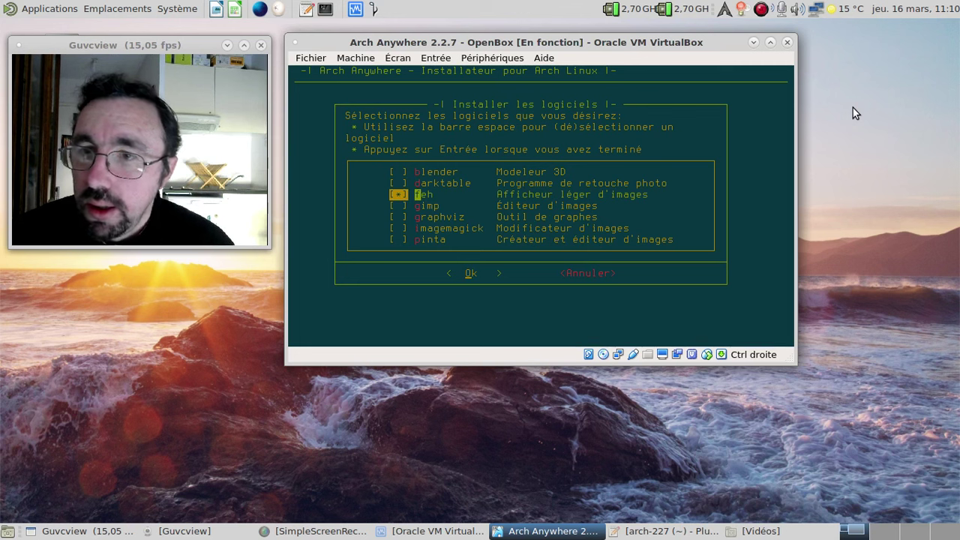
key("Return")
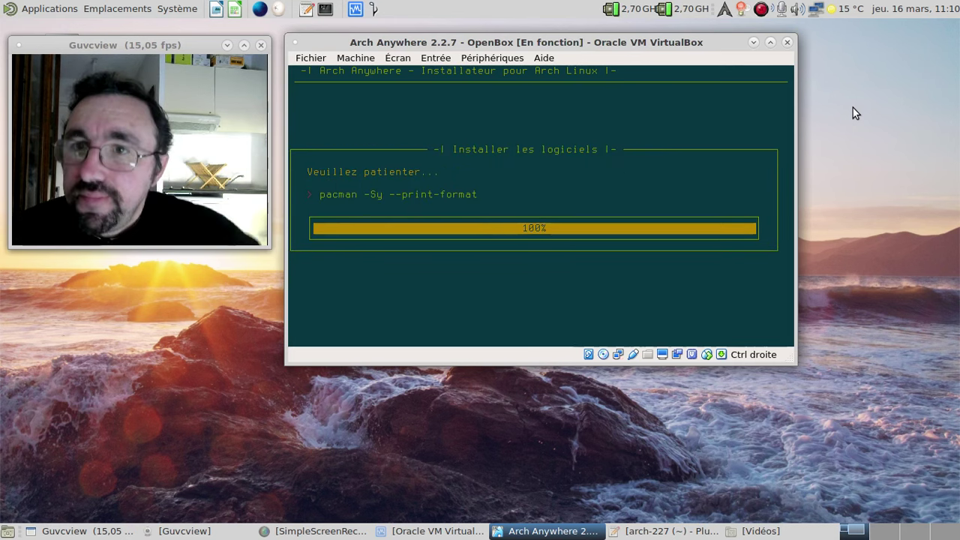
key("Return")
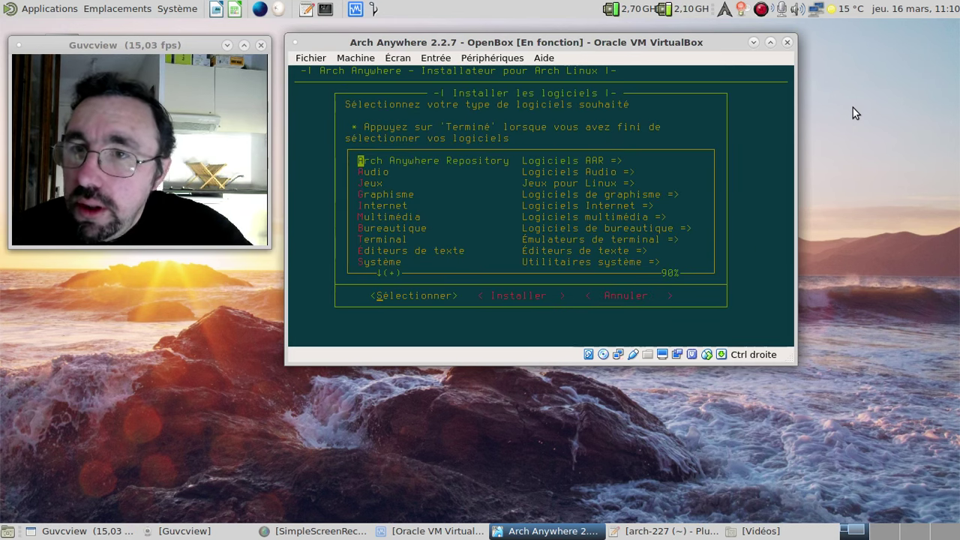
Add opera from the Internet category to the install list.
key("Down")
key("Down")
key("Down")
key("Down")
key("Return")
key("Down")
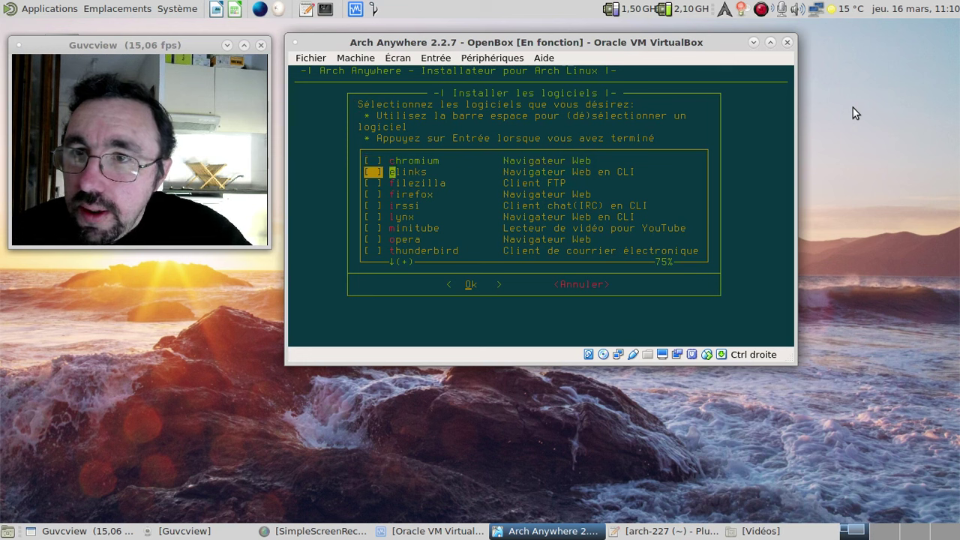
key("Down")
key("Down")
key("Down")
key("Down")
key("Down")
key("Down")
key("Down")
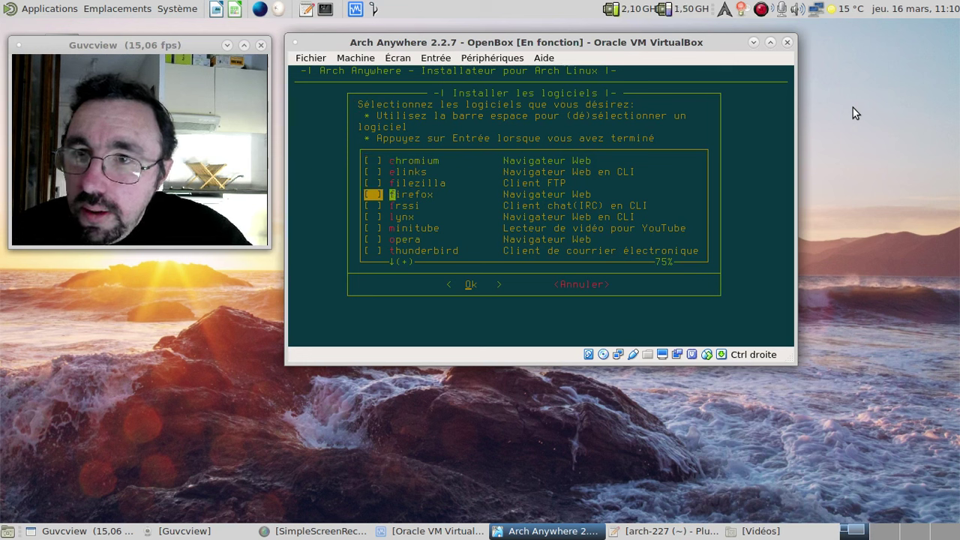
key("Down")
key("Down")
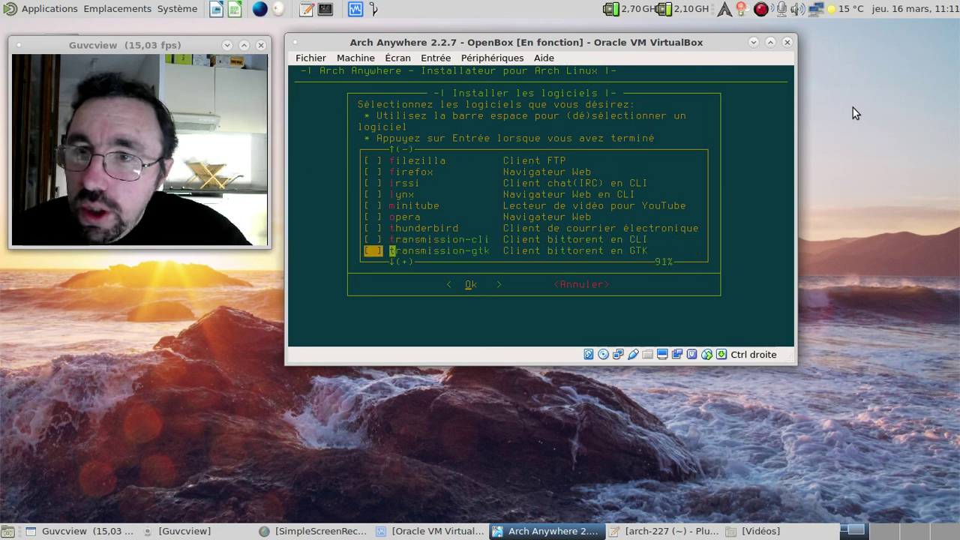
key("Up")
key("Up")
key("Up")
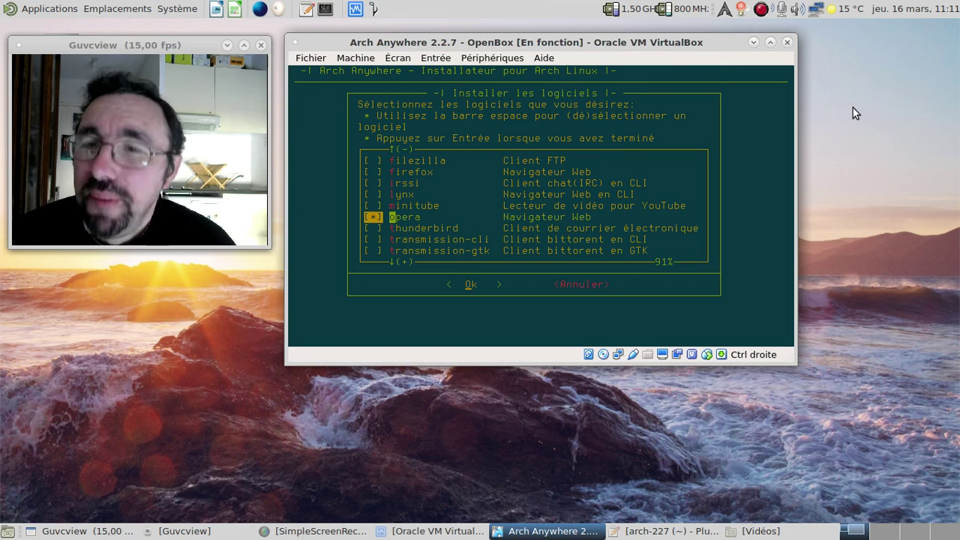
key("Return")
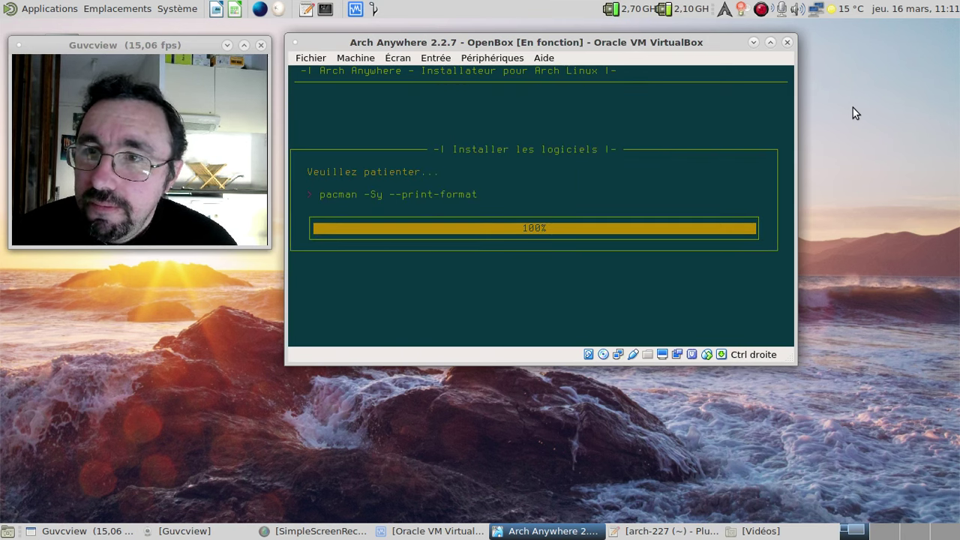
key("Return")
Add mpv from the Multimédia category to the install list.
key("Down")
key("Down")
key("Down")
key("Down")
key("Down")
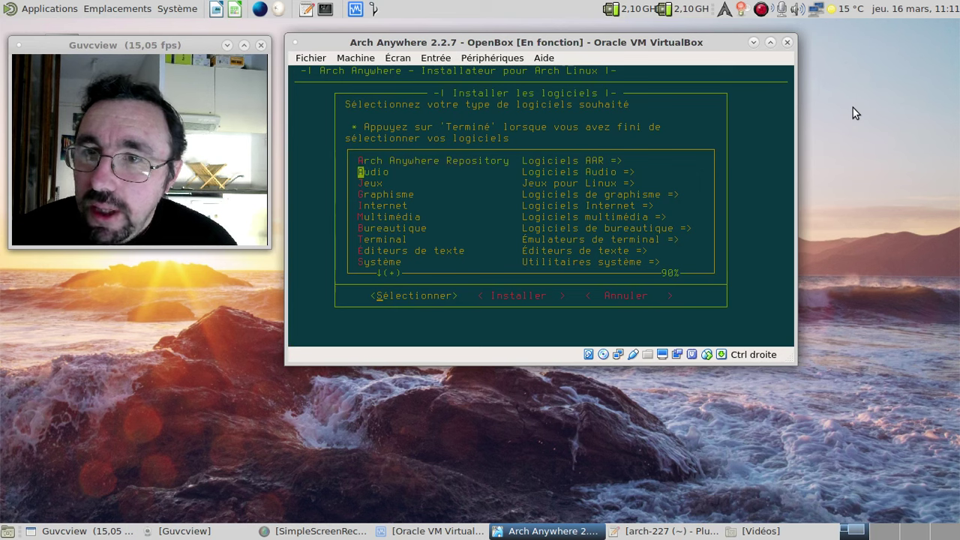
key("Return")
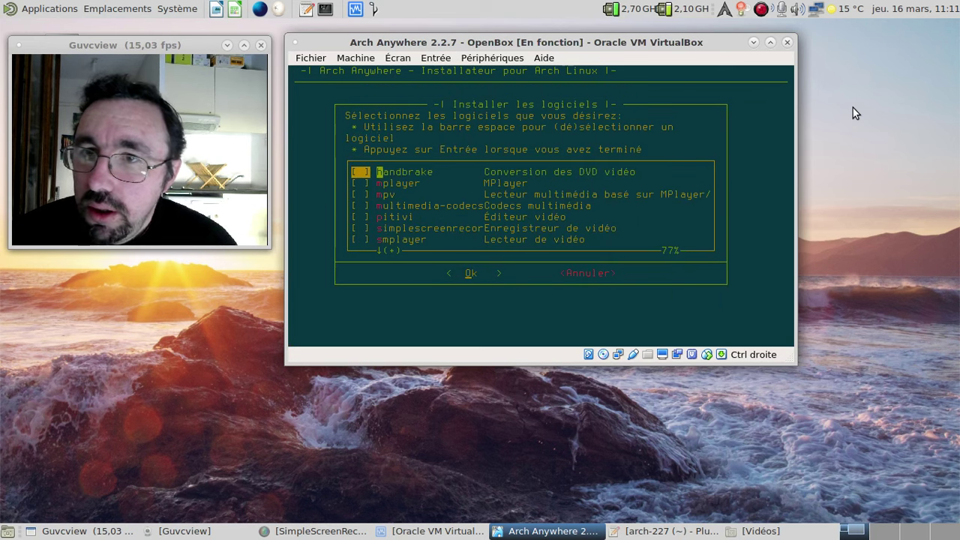
key("Down")
key("Down")
key("Down")
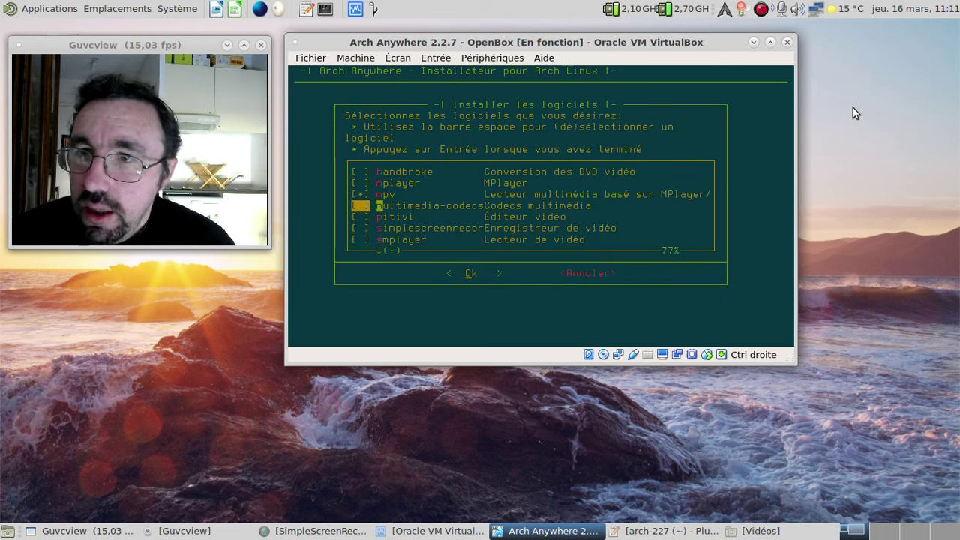
key("Down")
key("Down")
key("Down")
key("Down")
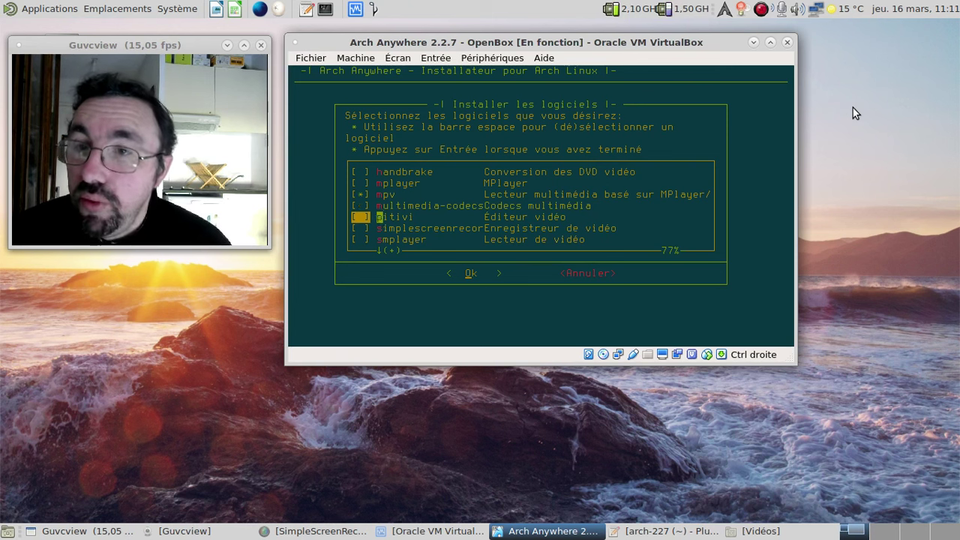
key("Down")
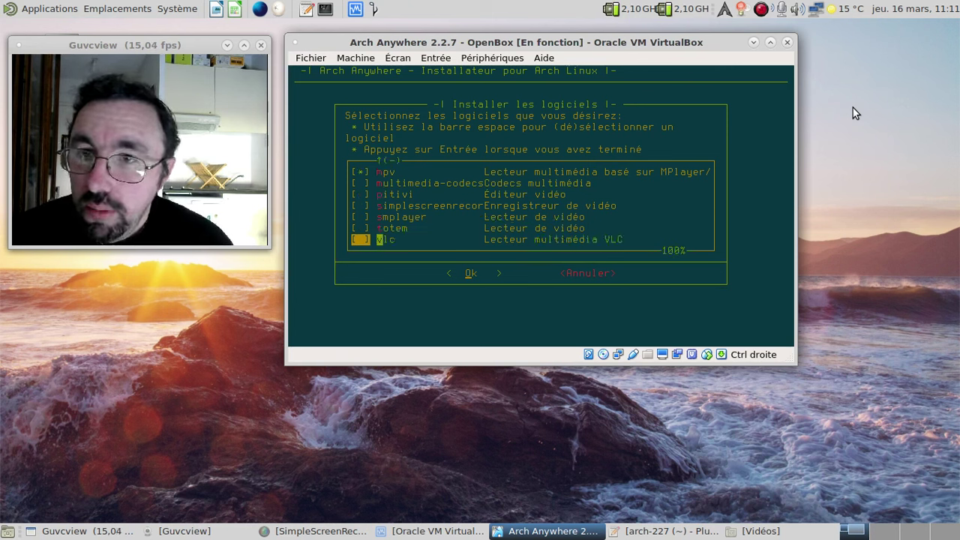
key("Right")
key("Left")
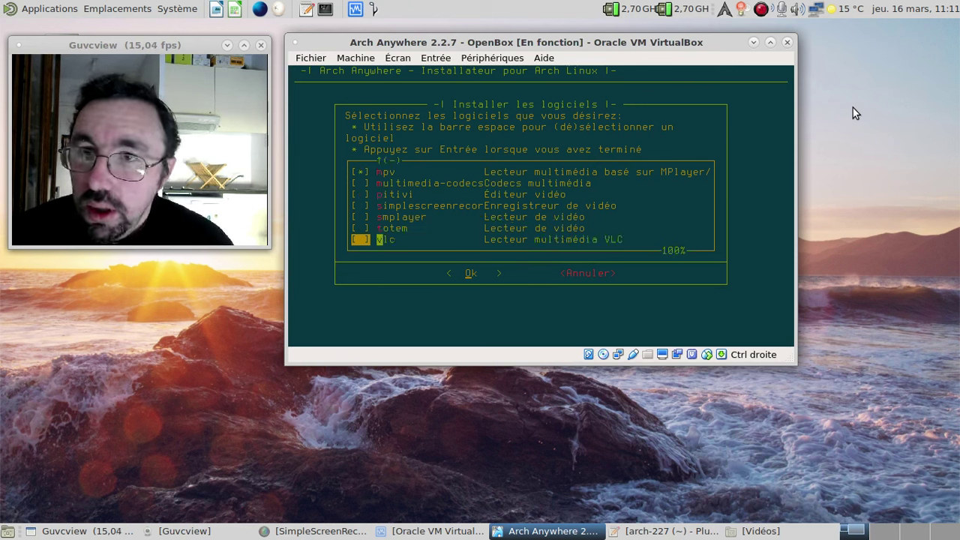
key("Return")
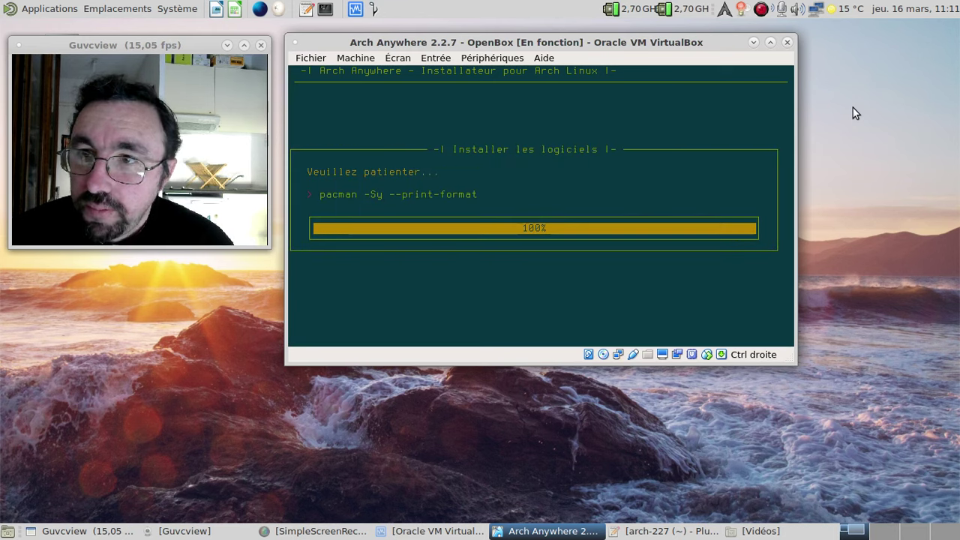
key("Return")
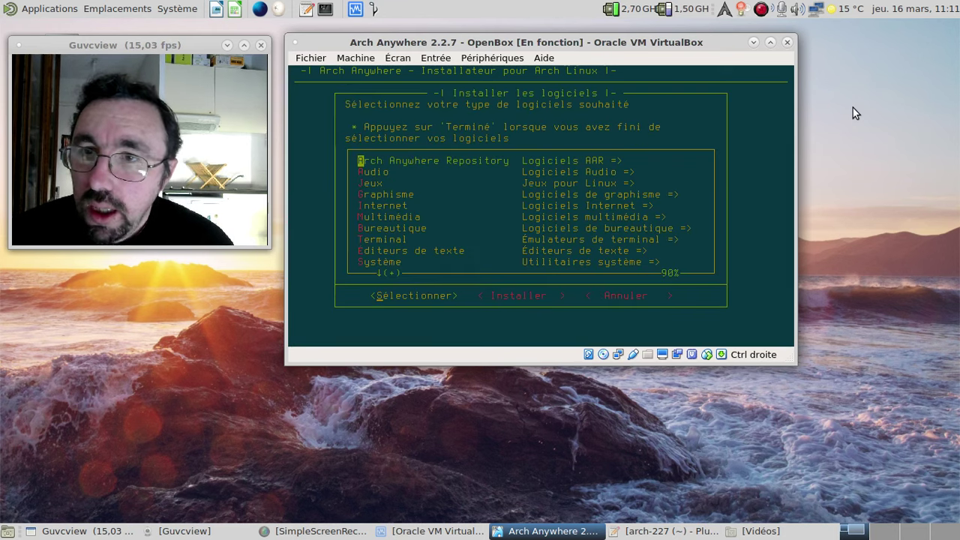
Add abiword and gnumeric from the Bureautique category to the install list.
key("Down")
key("Down")
key("Down")
key("Down")
key("Down")
key("Down")
key("Return")
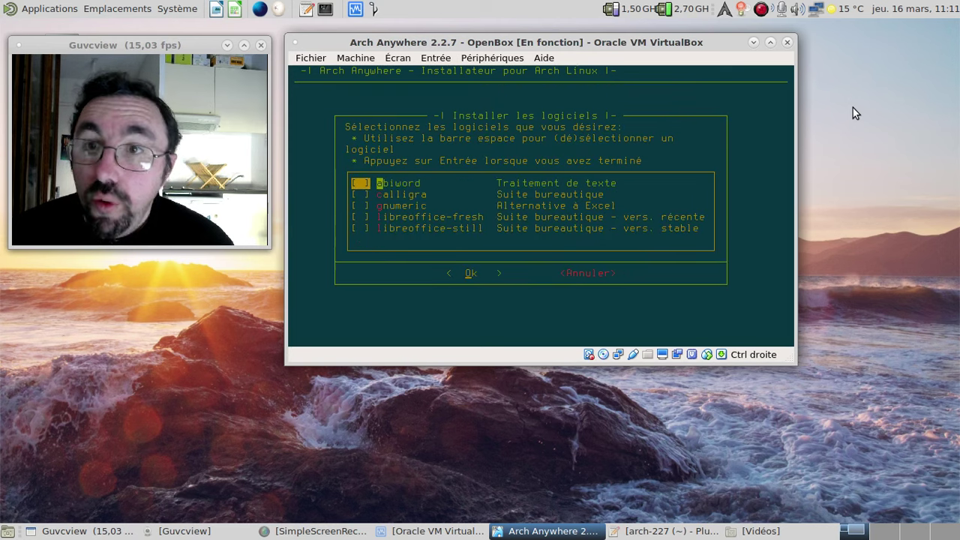
key("Down")
key("Down")
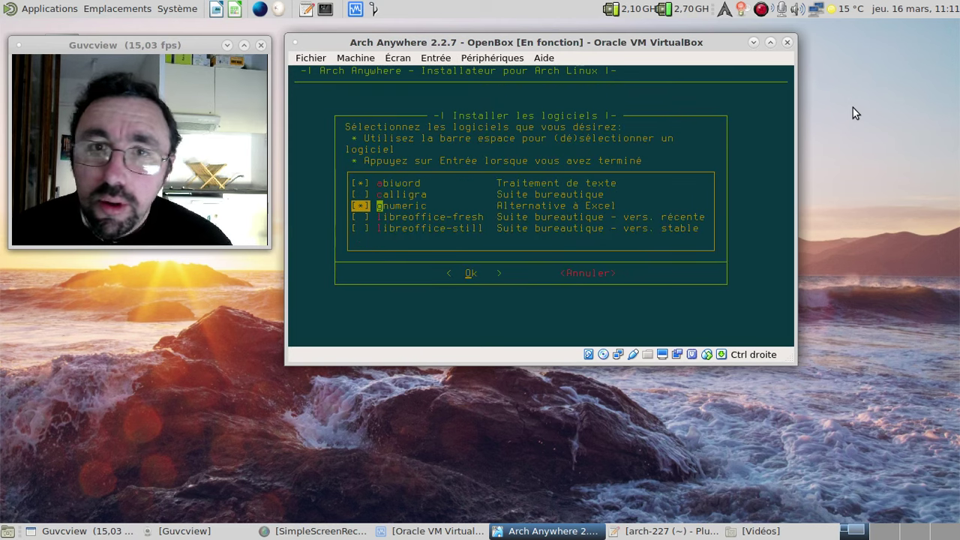
key("Return")
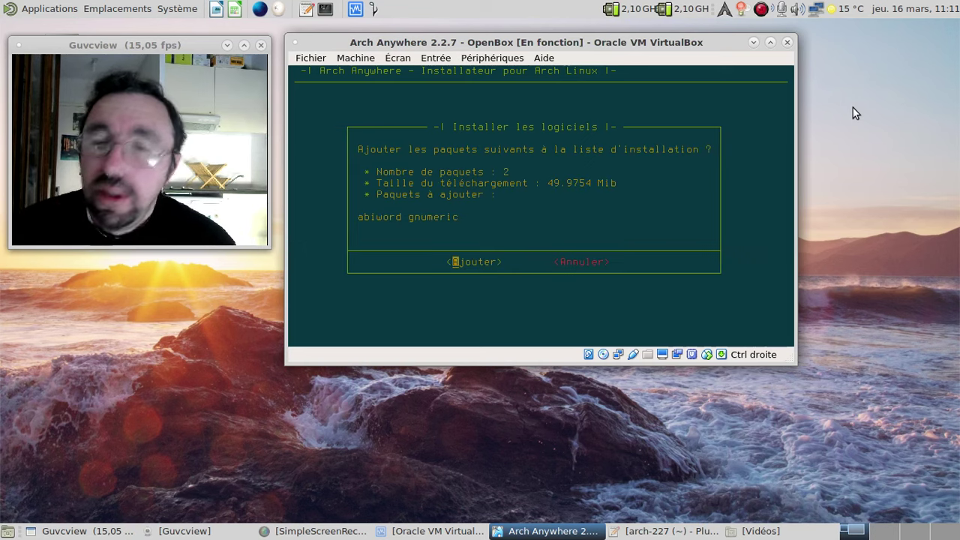
key("Return")
Select rxvt-unicode in the Terminal category checklist and confirm it.
key("Down")
key("Down")
key("Down")
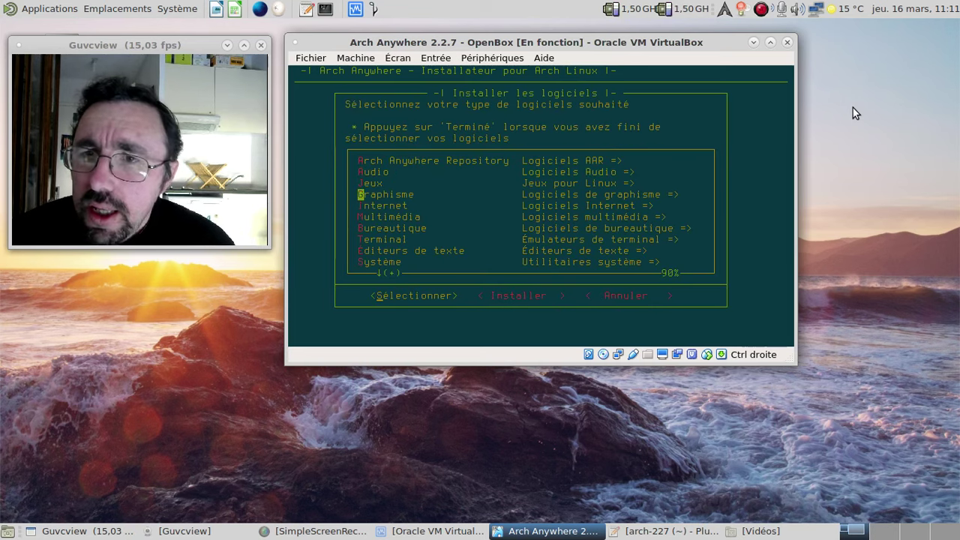
key("Down")
key("Down")
key("Down")
key("Down")
key("Down")
key("Up")
key("Down")
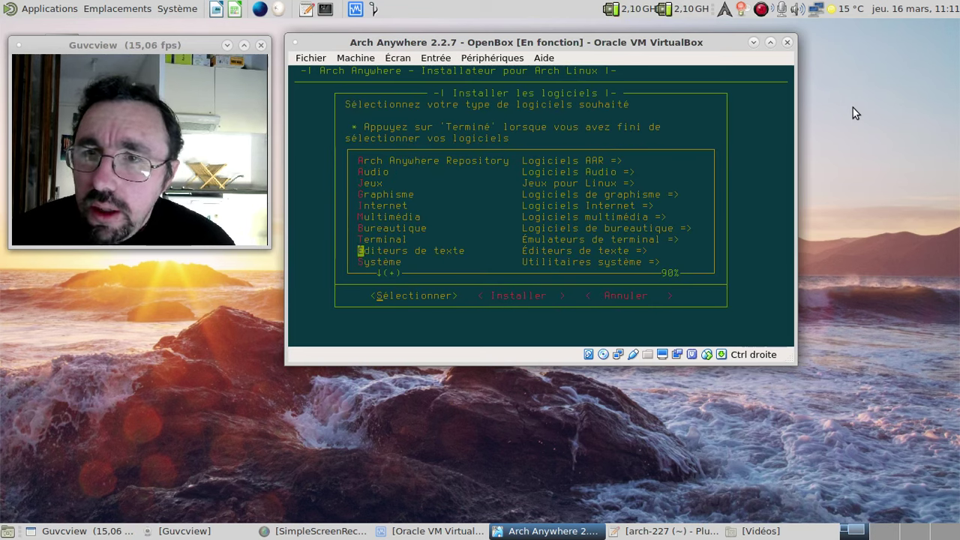
key("Up")
key("Return")
key("Down")
key("Down")
key("Down")
key("Down")
key("Down")
key("Down")
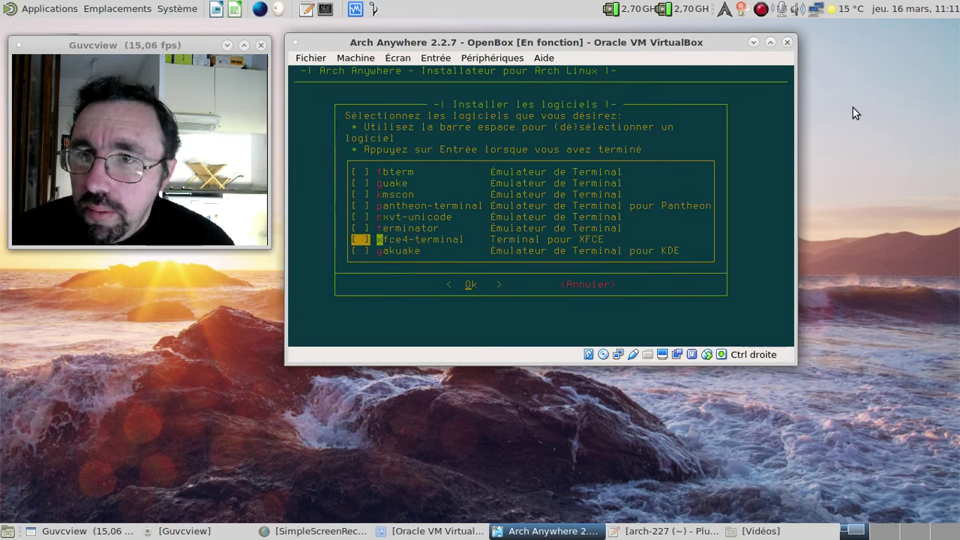
key("Down")
key("Up")
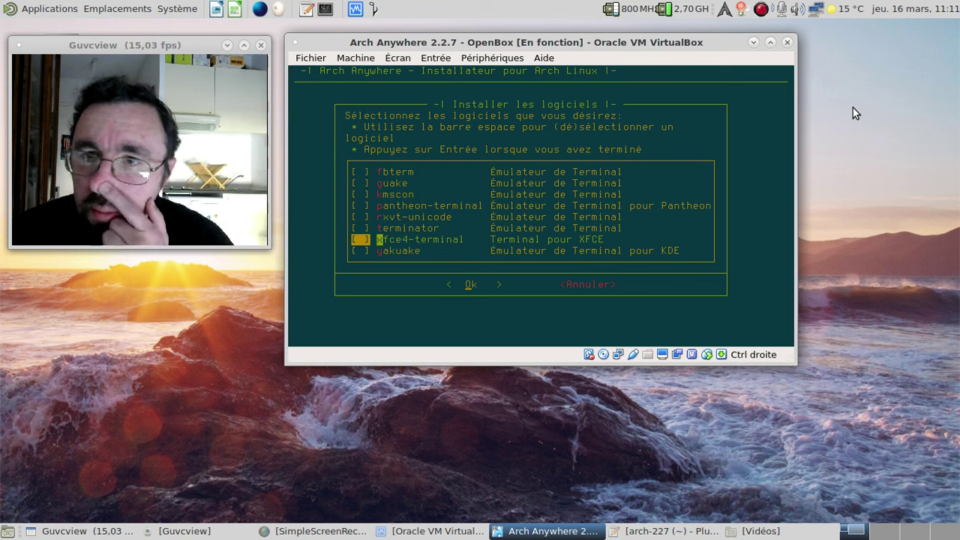
key("Up")
key("Up")
key("Up")
key("Up")
key("Down")
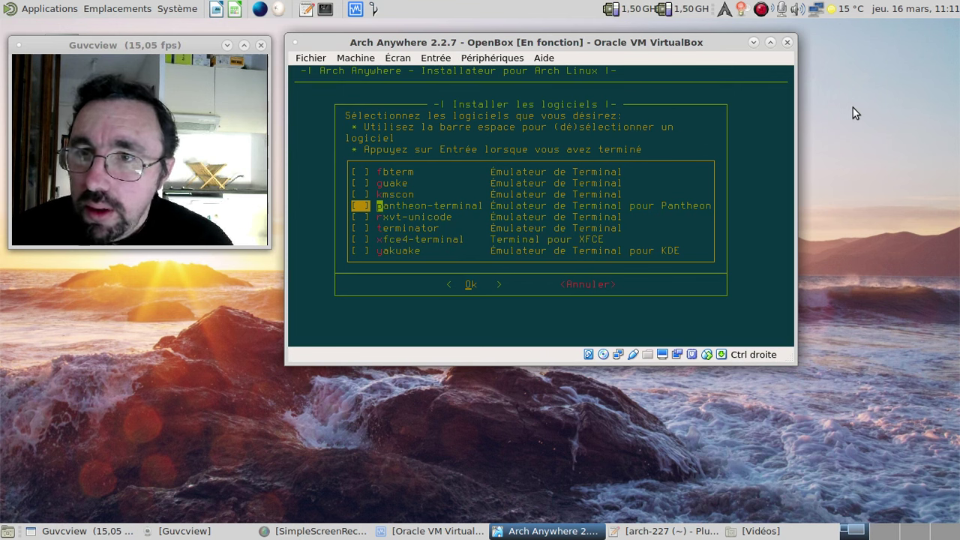
key("Down")
key("Down")
key("Up")
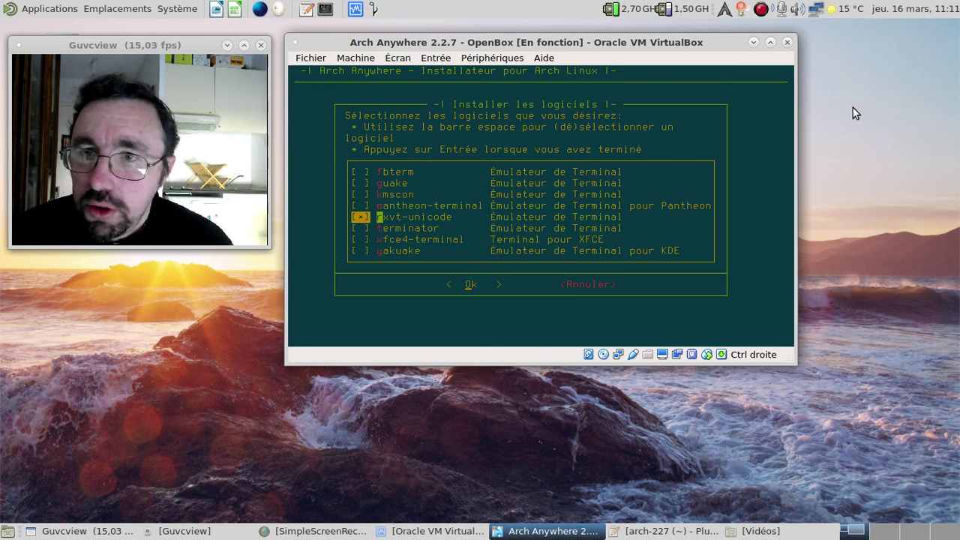
key("Return")
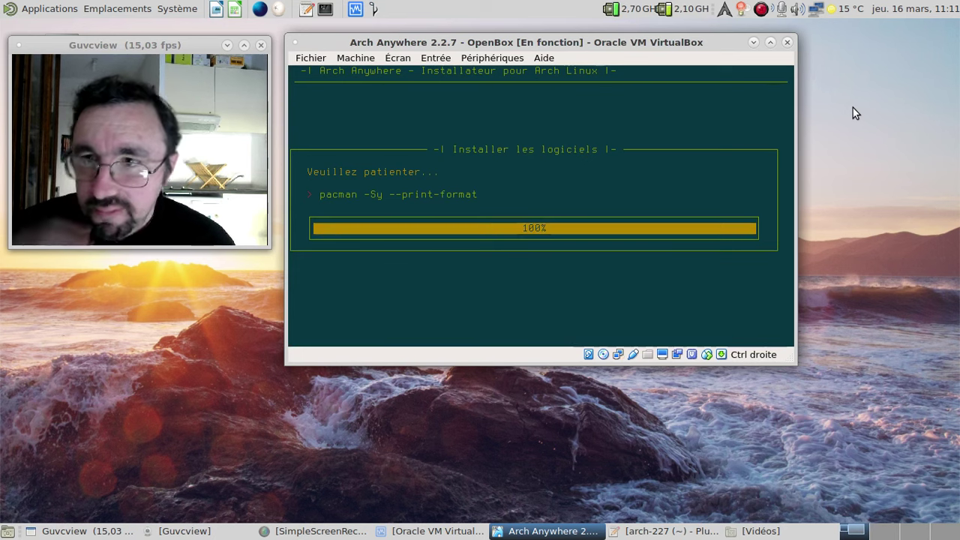
Add rxvt-unicode, then emacs and vim from Éditeurs de texte, to the install list.
key("Return")
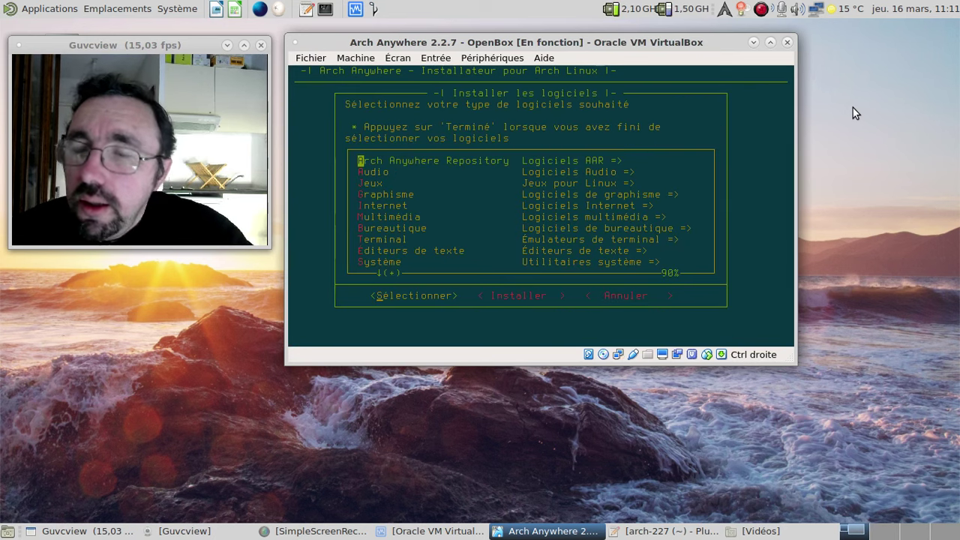
key("Down")
key("Down")
key("Down")
key("Down")
key("Down")
key("Down")
key("Down")
key("Down")
key("Down")
key("Down")
key("Up")
key("Up")
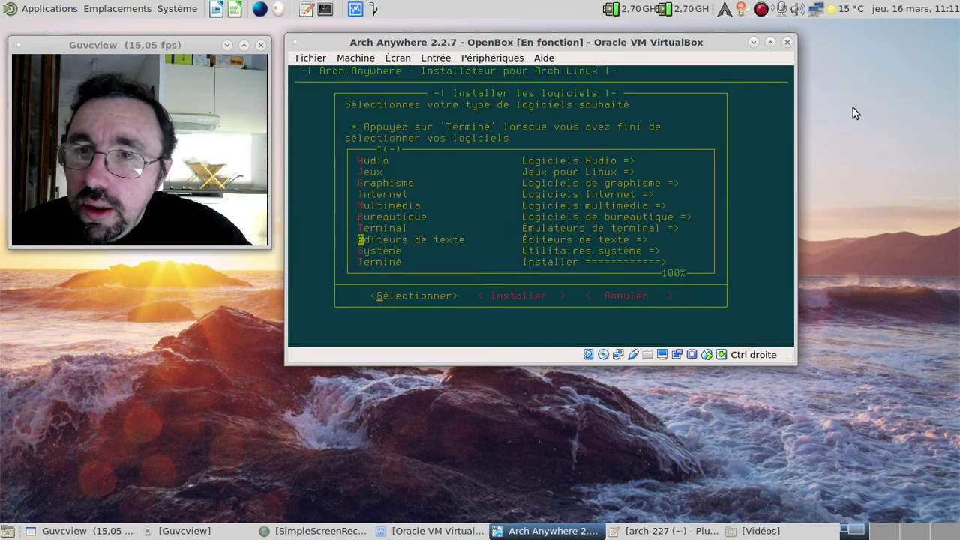
key("Return")
key("Down")
key("Down")
key("Up")
key("space")
key("Down")
key("Down")
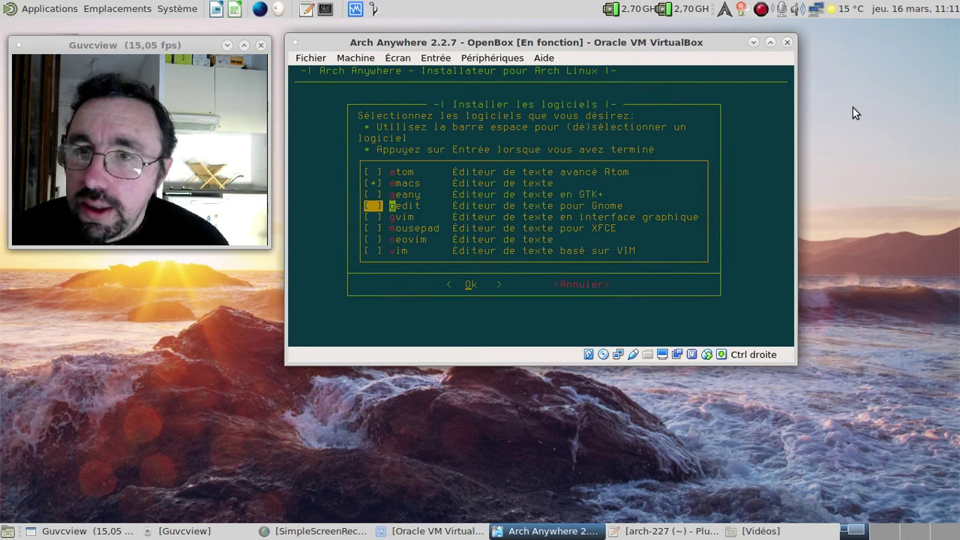
key("Down")
key("Down")
key("Down")
key("Down")
key("space")
key("Return")
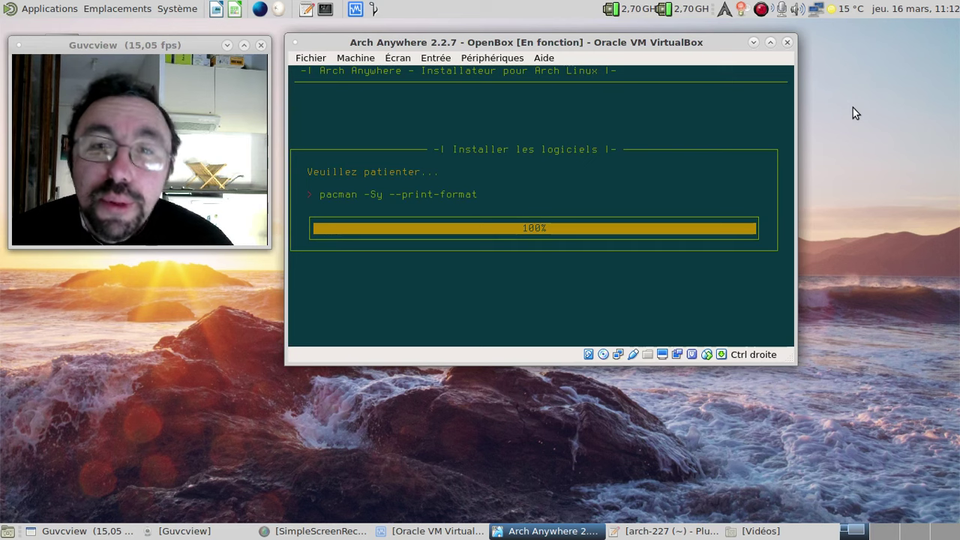
key("Return")
Add screenfetch, ufw and wget from the Système category to the install list.
key("Down")
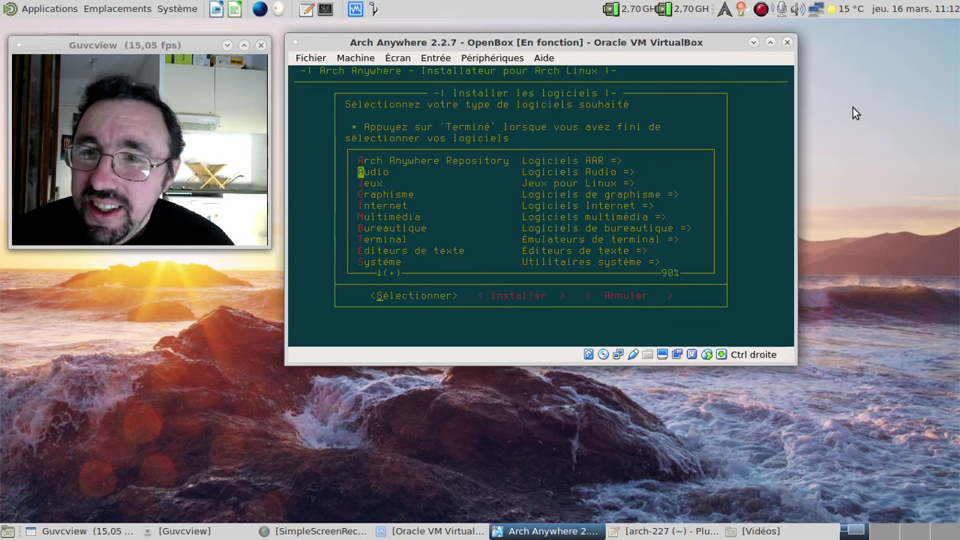
key("Down")
key("Down")
key("Down")
key("Down")
key("Down")
key("Down")
key("Down")
key("Down")
key("Down")
key("Up")
key("Return")
key("Down")
key("Down")
key("Down")
key("Down")
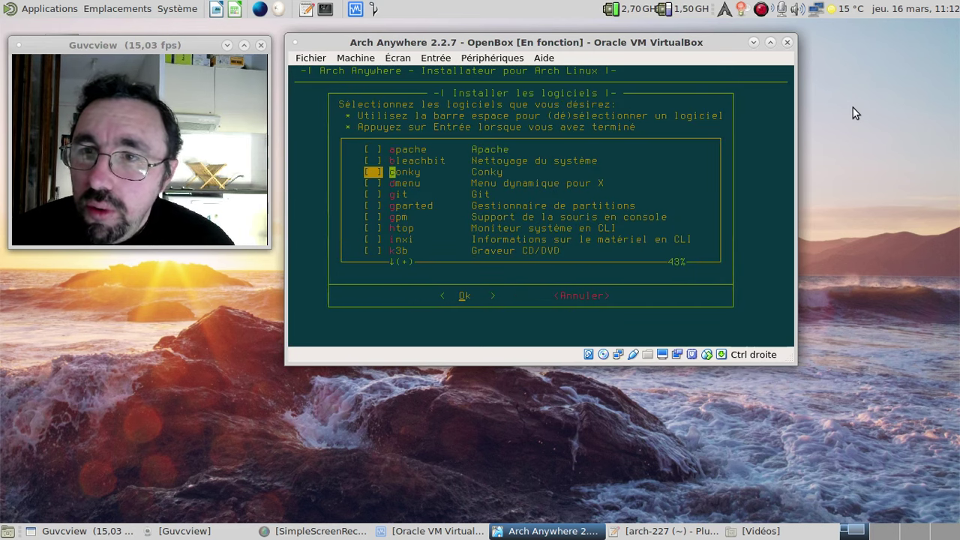
key("Down")
key("Down")
key("Down")
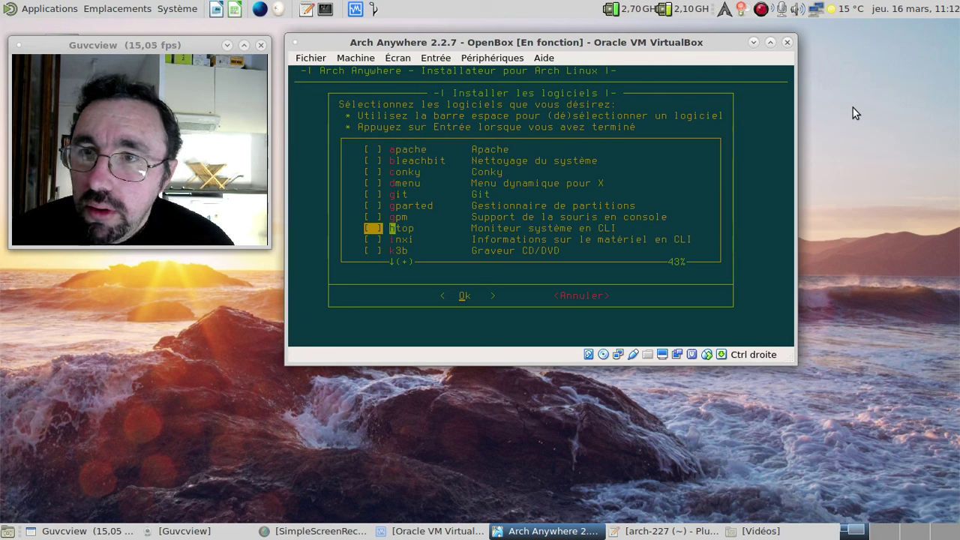
key("Down")
key("Down")
key("Down")
key("Down")
key("Down")
key("Down")
key("Down")
key("Down")
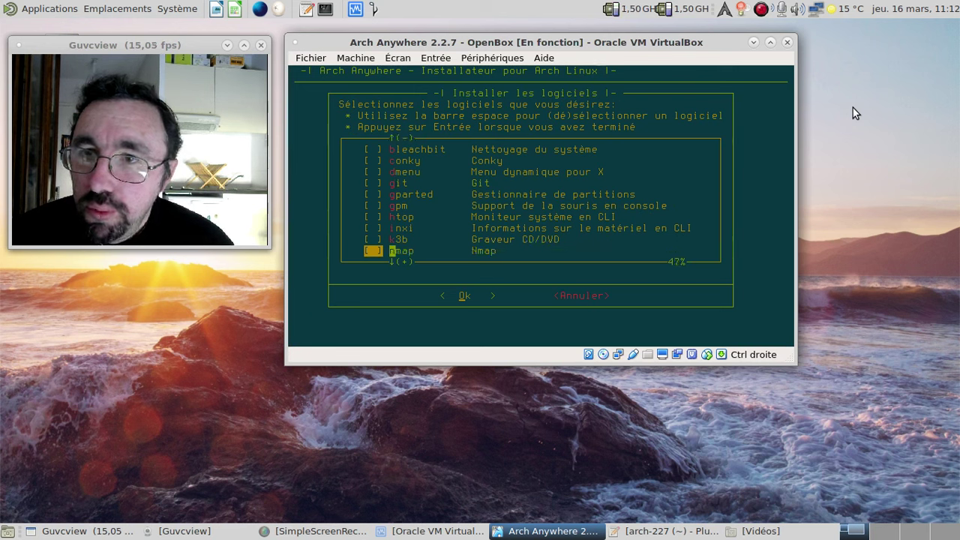
key("space")
key("Down")
key("Down")
key("Down")
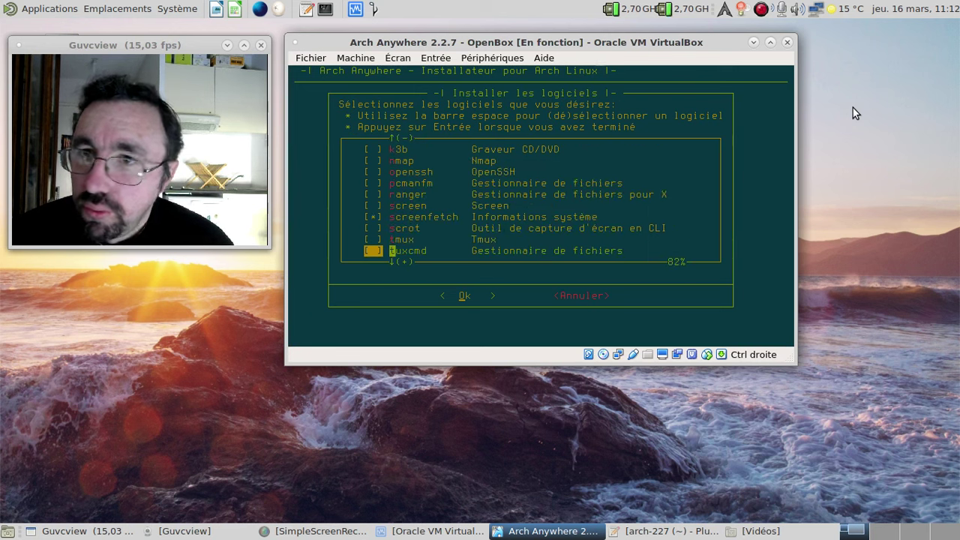
key("Return")
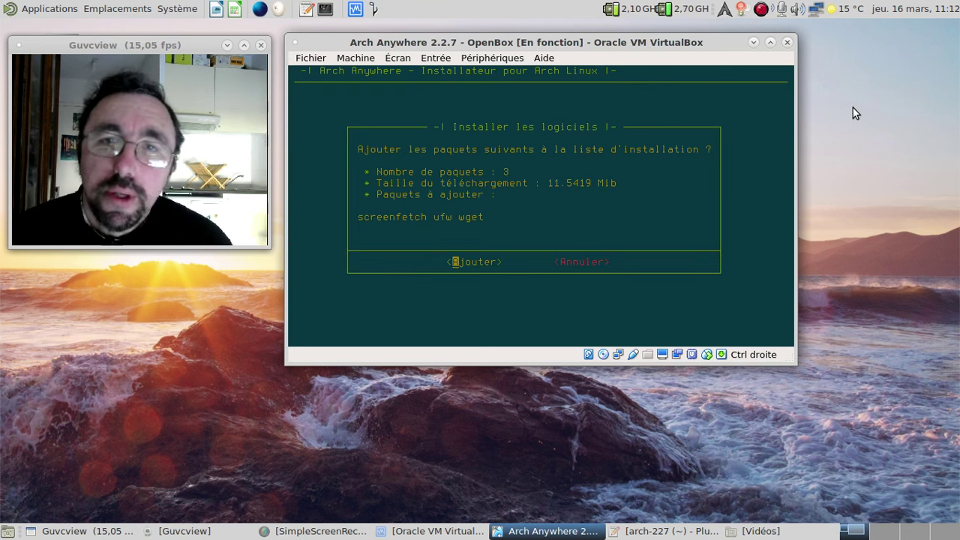
key("Return")
key("Down")
key("Down")
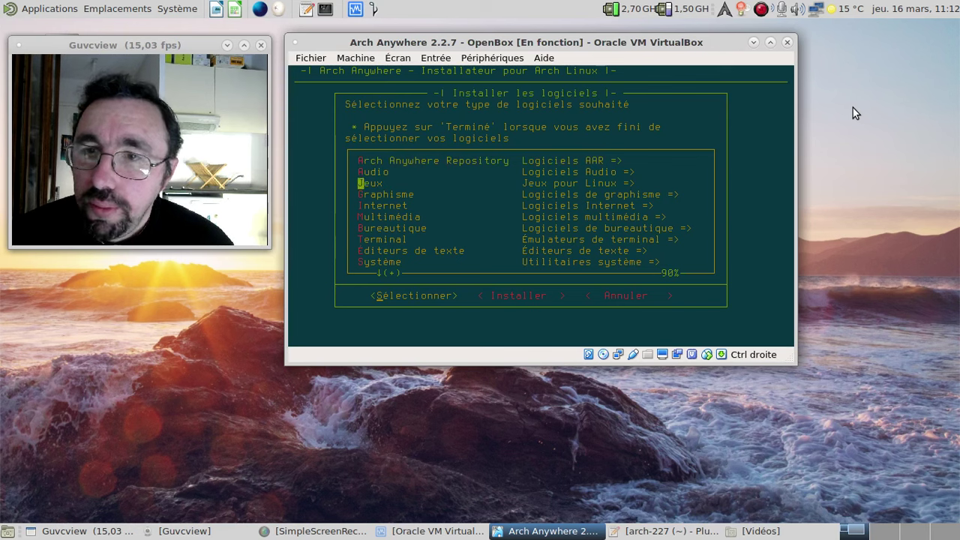
key("End")
Choose Terminé and confirm <Installer> to install the 16 packages (200.027 MiB).
key("Return")
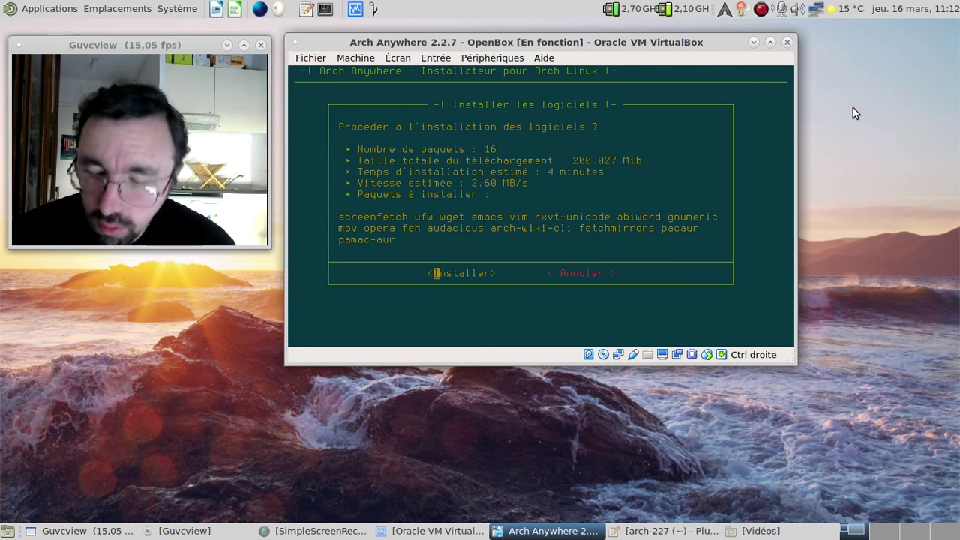
key("Return")
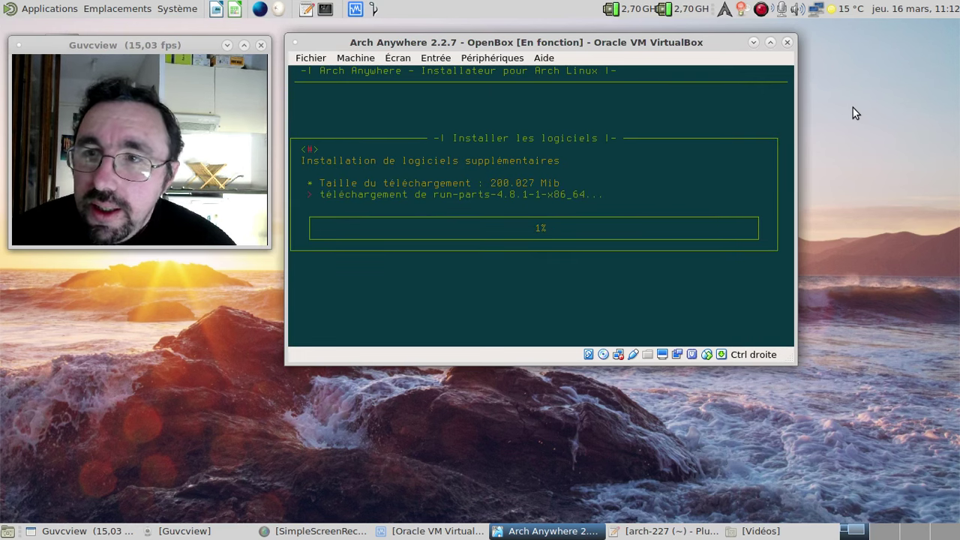
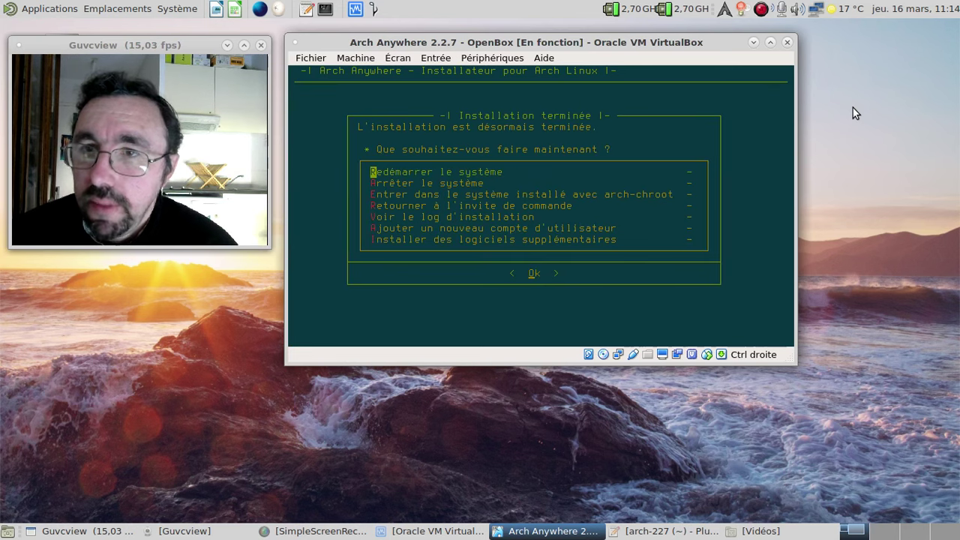
Review the end of the installation log, then return to the installer menu.
key("Down")
key("Down")
key("Down")
key("Down")
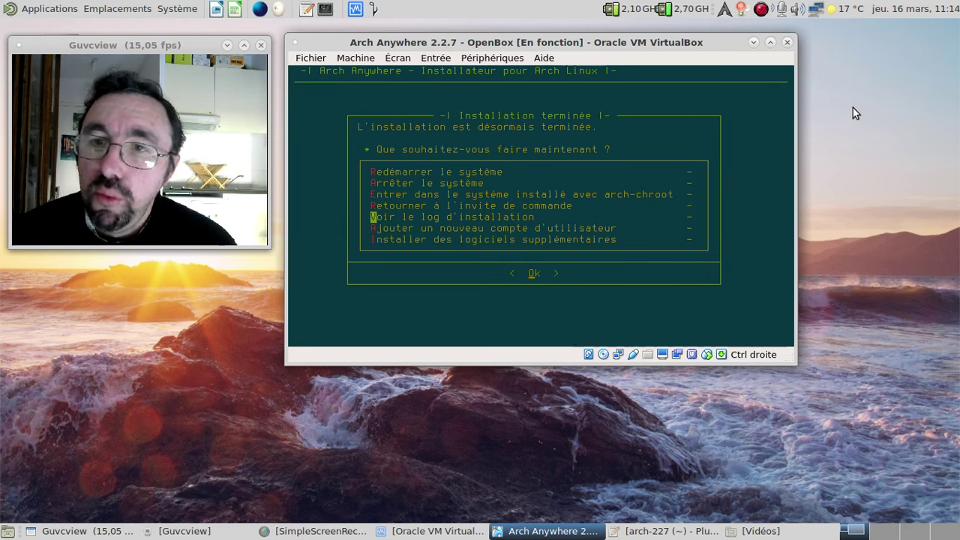
key("Return")
key("End")
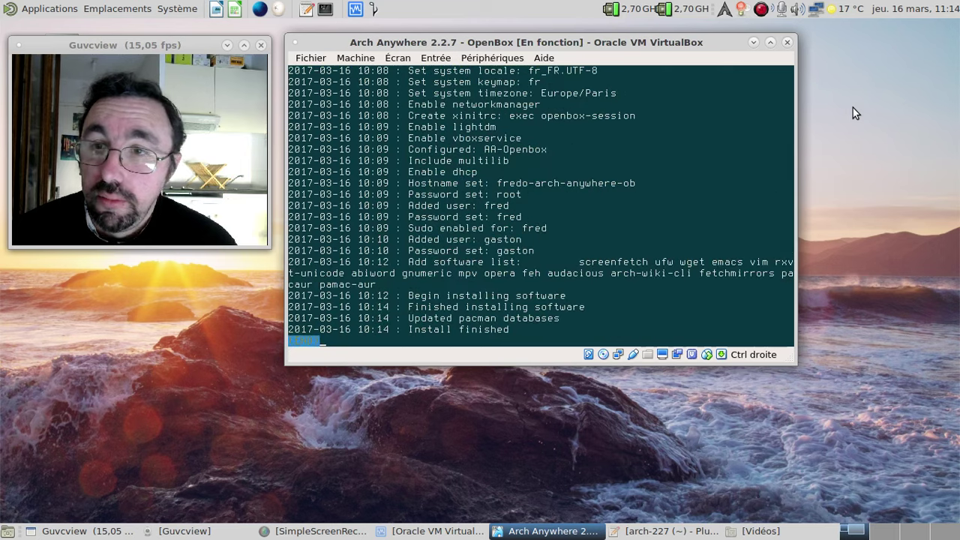
key("Page_Up")
key("Down")
key("Down")
key("Down")
key("Down")
key("Down")
key("Down")
key("Down")
key("Down")
key("Down")
key("Down")
key("Down")
key("Down")
key("Down")
key("Down")
key("Down")
key("Down")
key("Down")
key("Down")
key("Down")
key("Down")
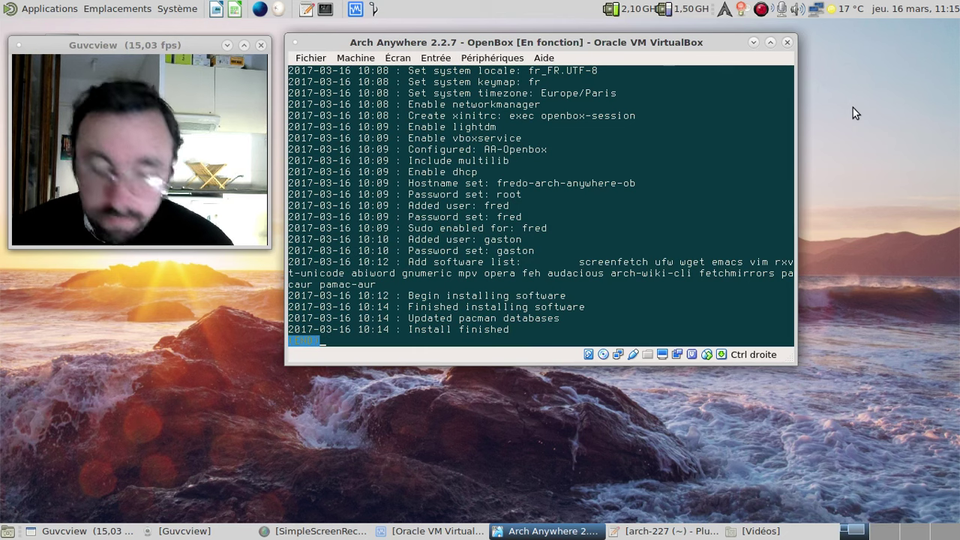
key("q")
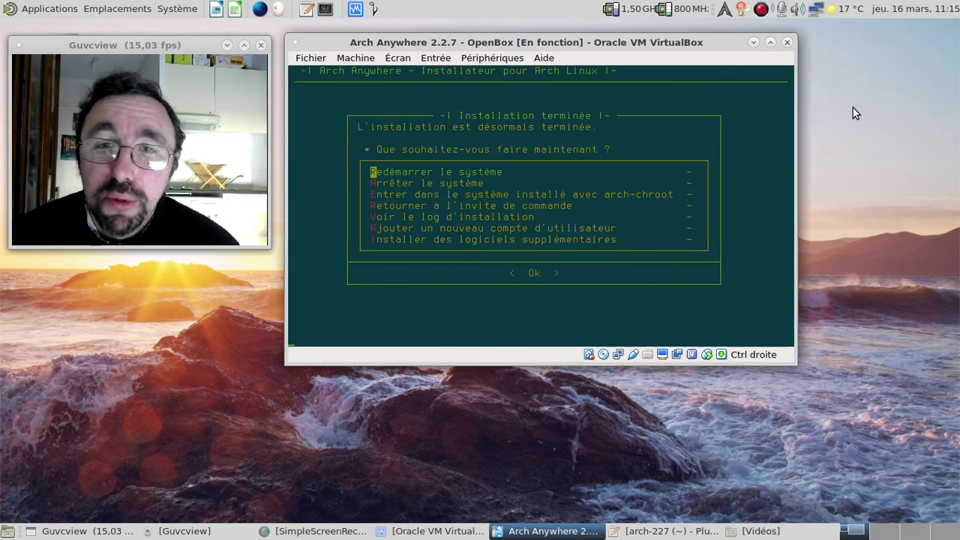
Reboot into the default linux-lts entry, go full-screen, and log in with the account password.
key("Return")
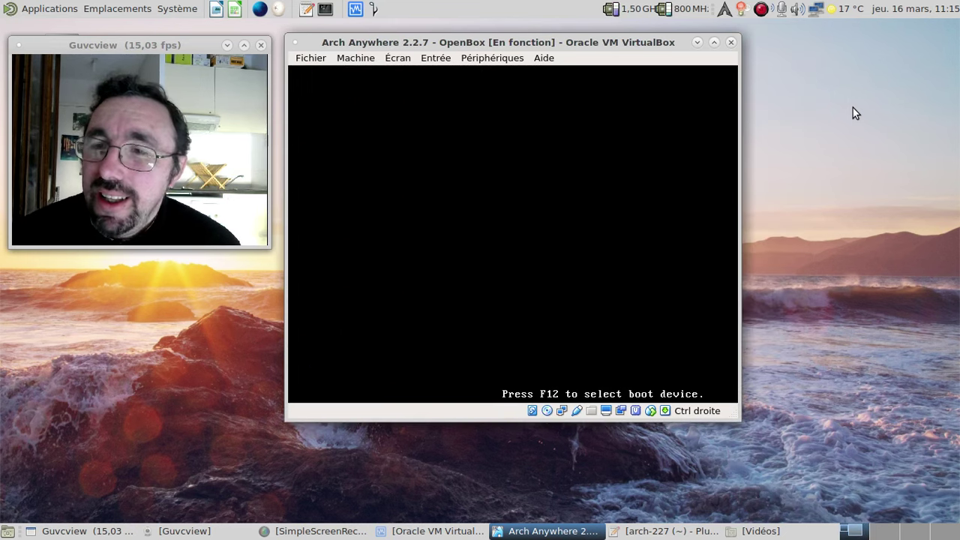
key("Return")
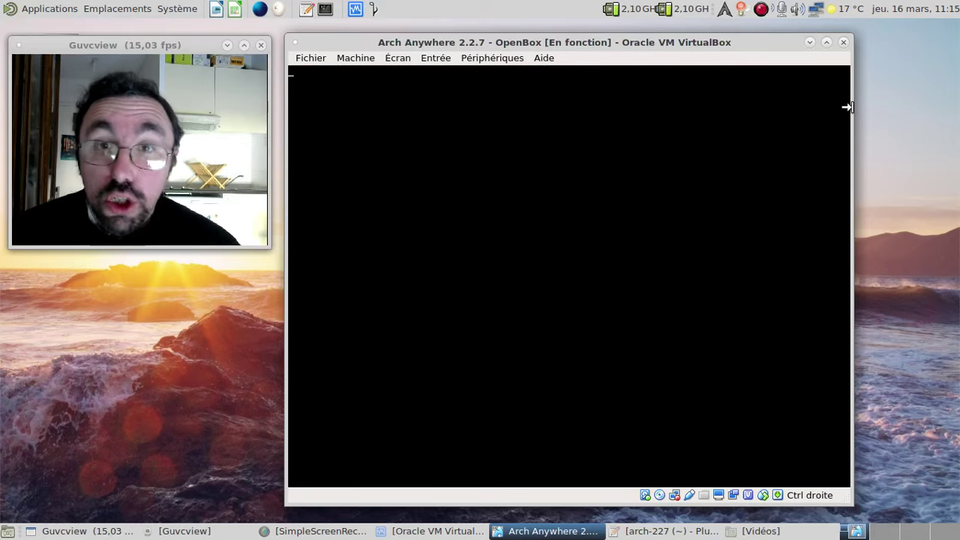
key("Control_R+f")
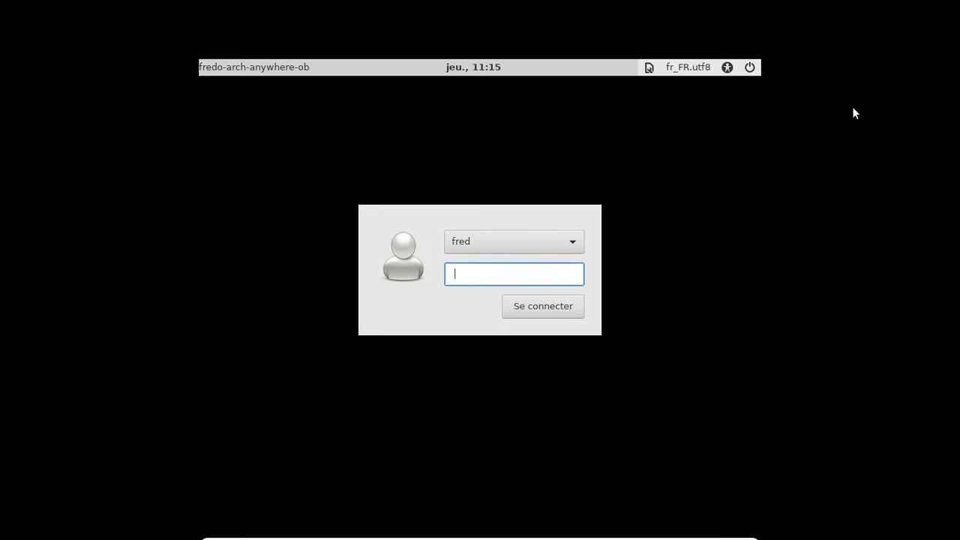
type("********")
key("Return")
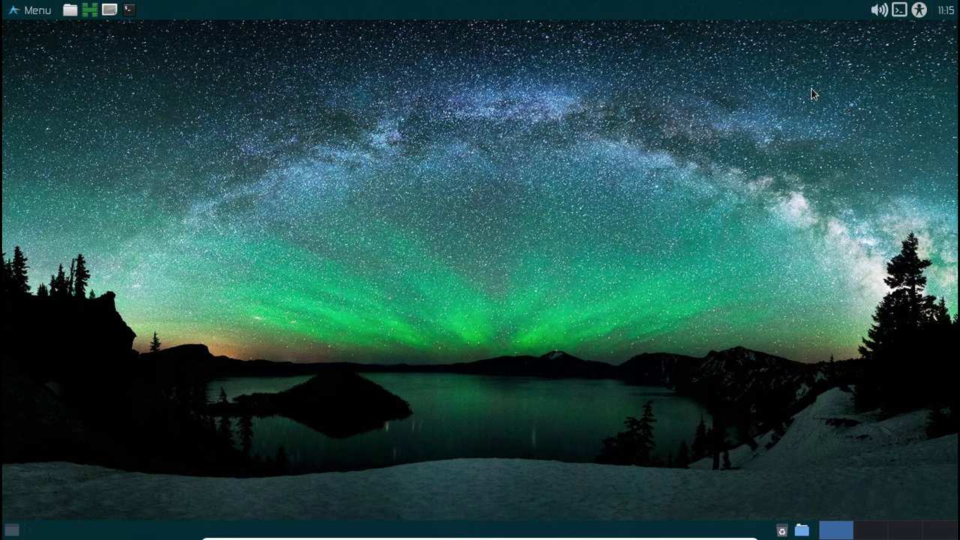
left_click(50, 13)
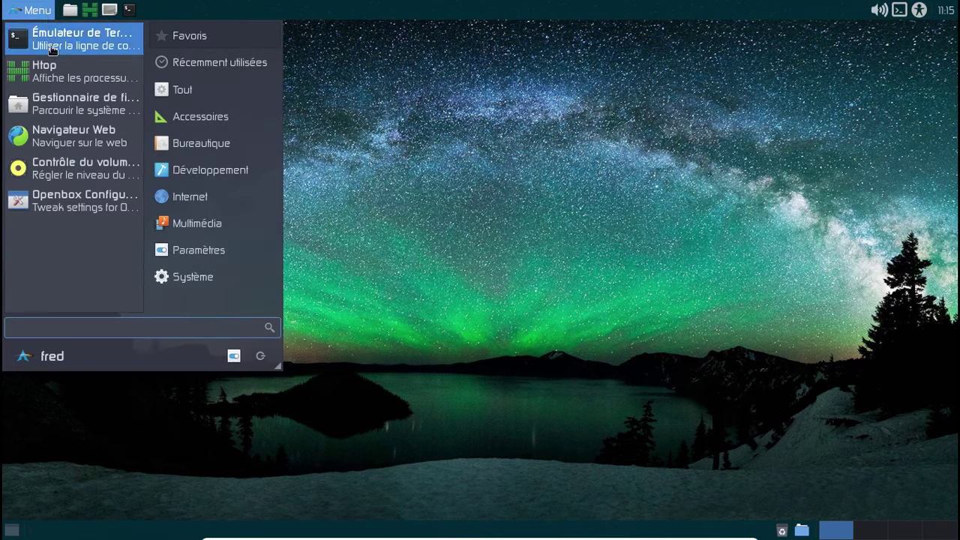
left_click(88, 101)
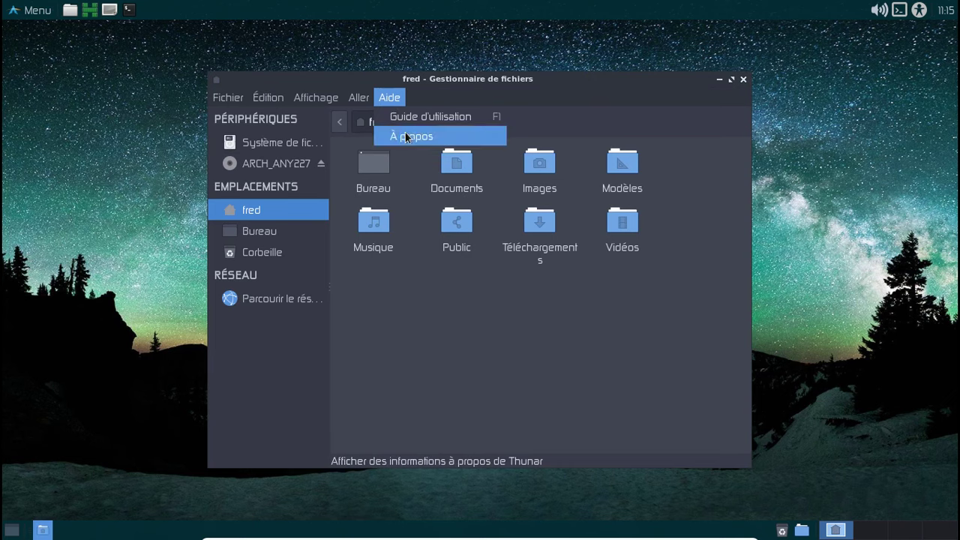
left_click(409, 136)
left_click(576, 426)
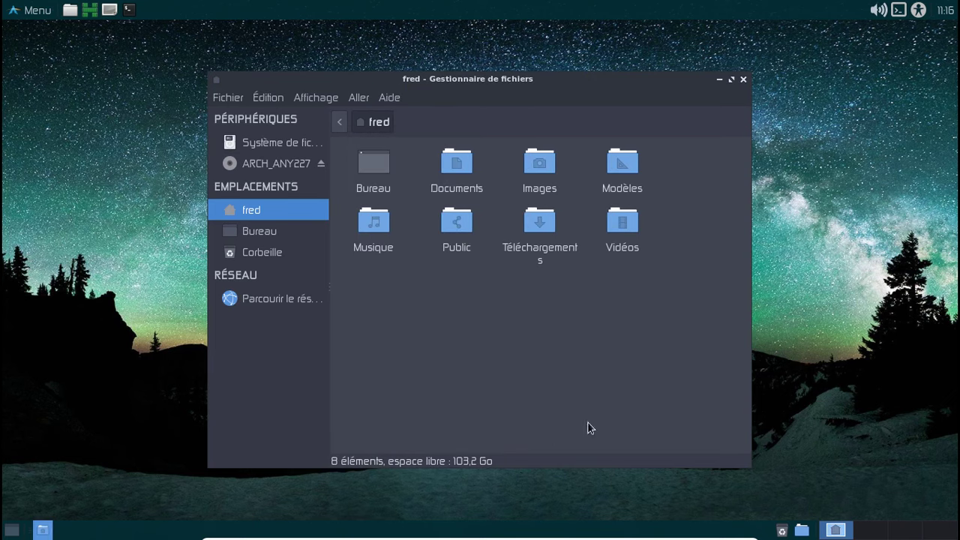
left_click(743, 80)
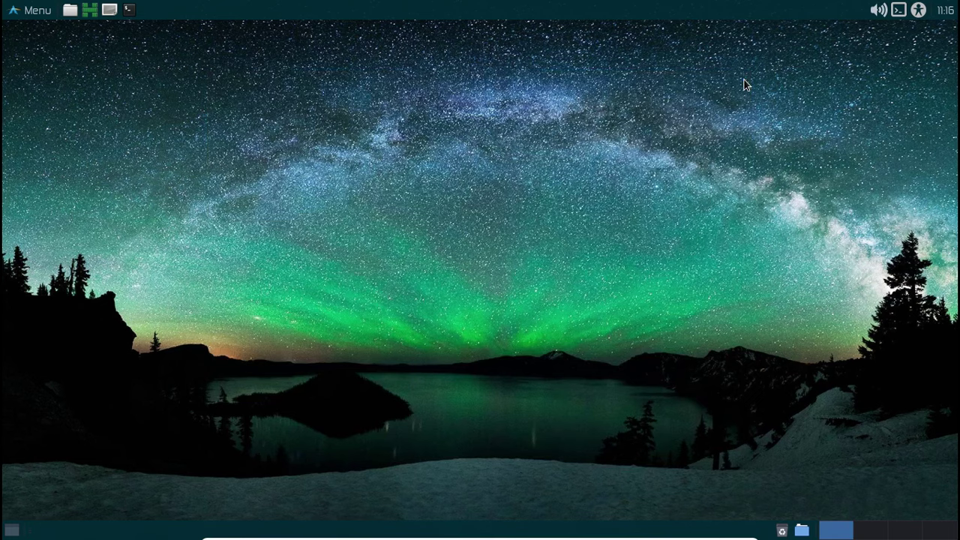
left_click(45, 17)
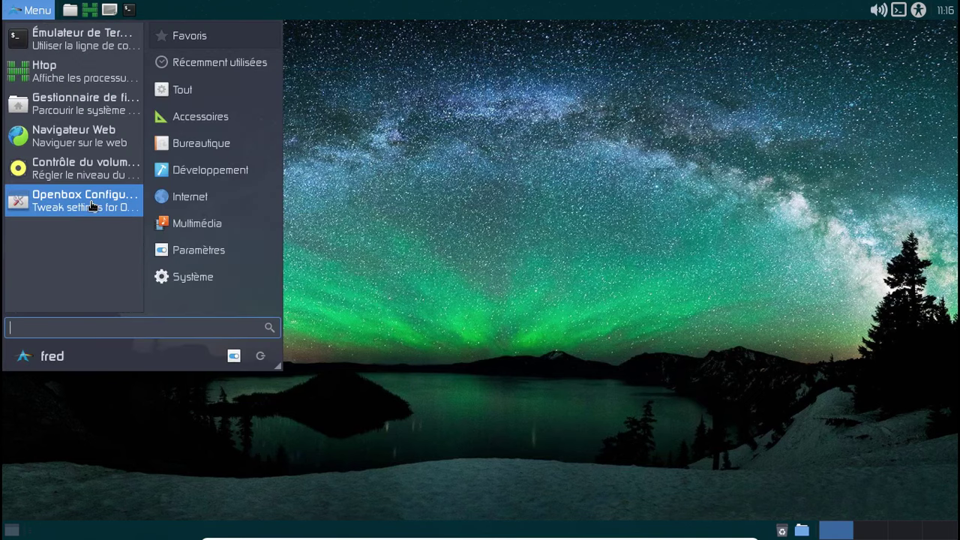
left_click(229, 172)
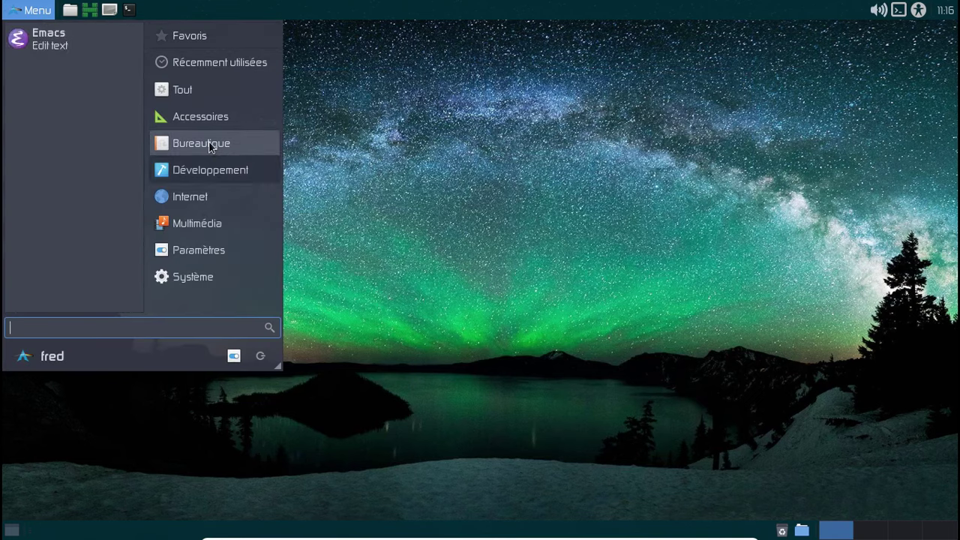
left_click(209, 143)
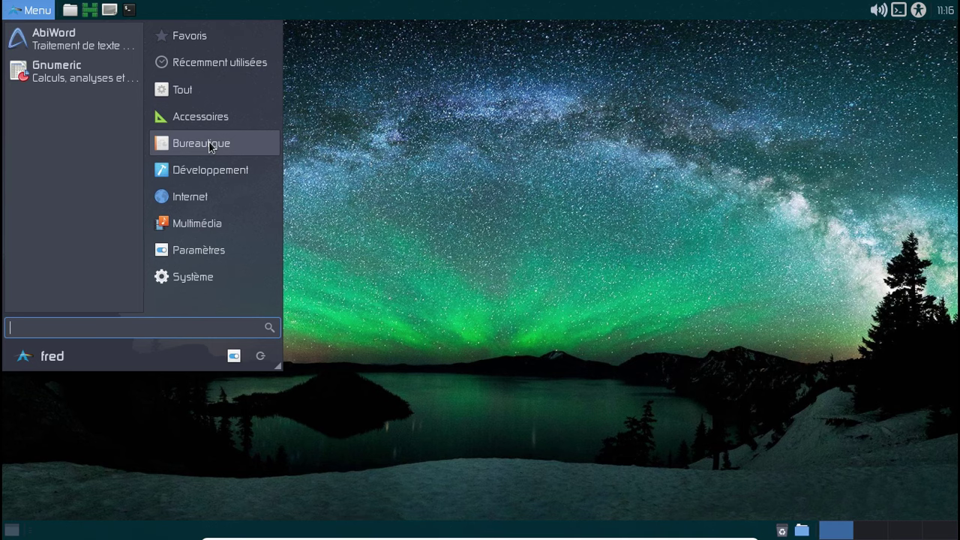
left_click(183, 89)
left_click(104, 39)
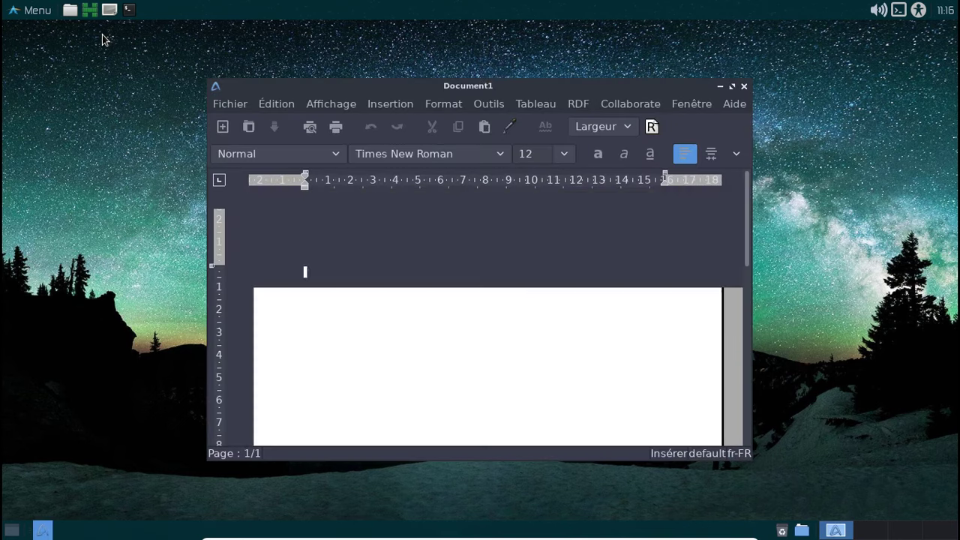
left_click(743, 87)
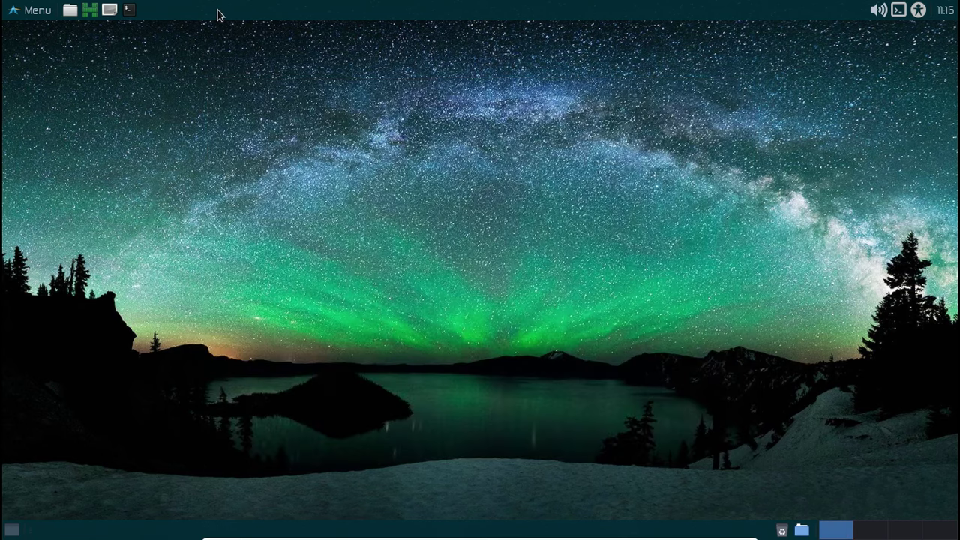
left_click(131, 10)
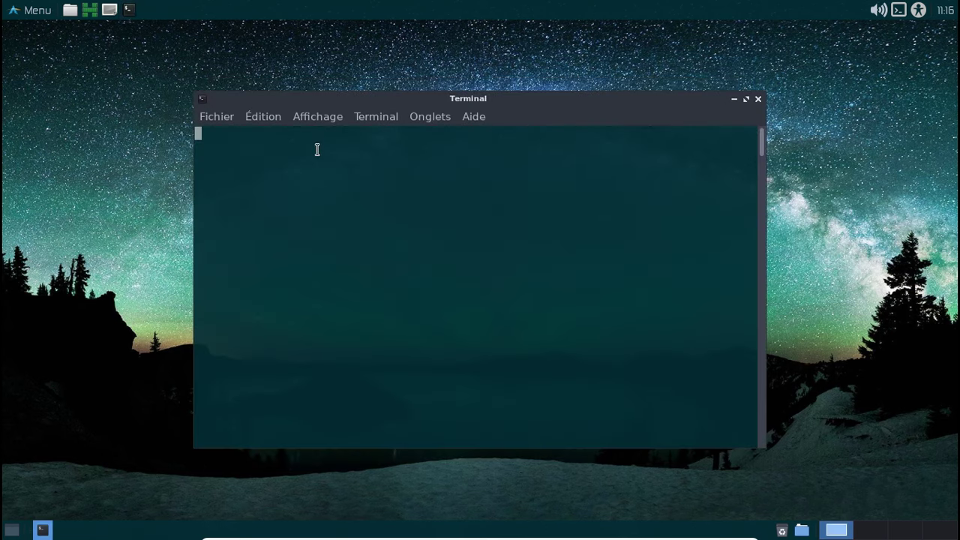
type("unaù")
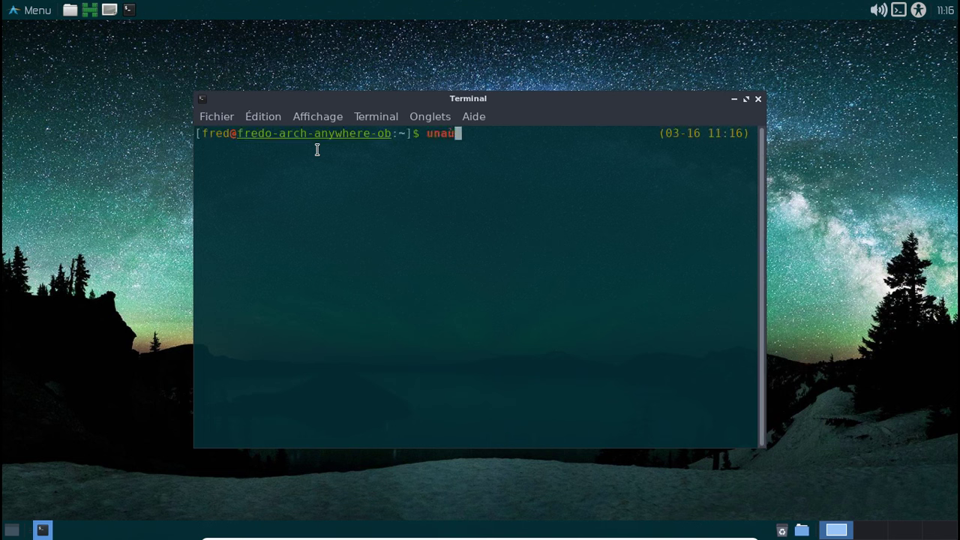
key("BackSpace")
type("me -a")
key("Return")
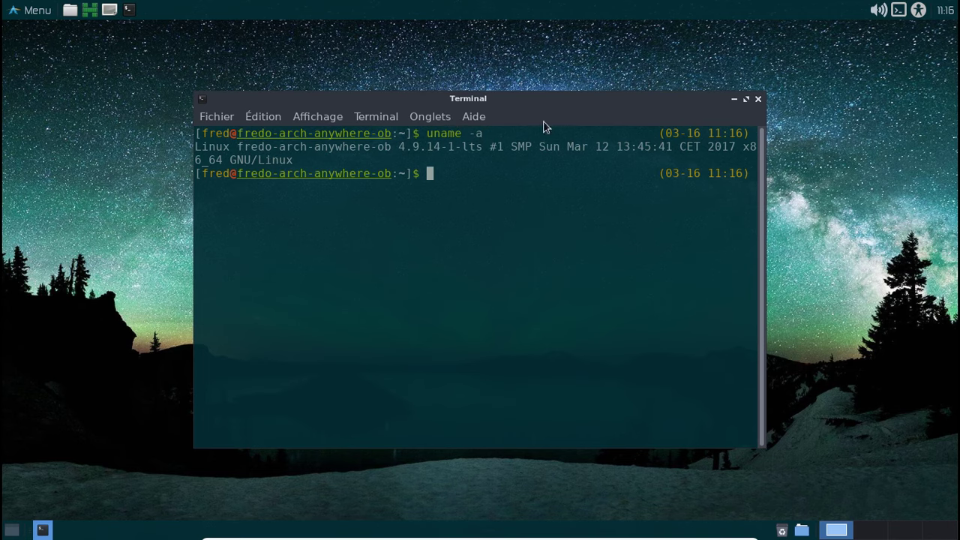
left_click(758, 99)
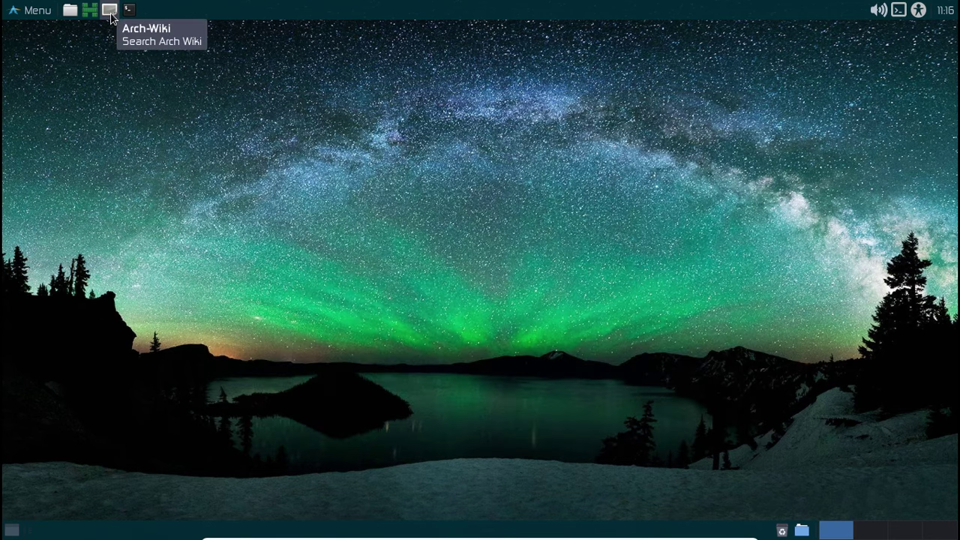
left_click(30, 12)
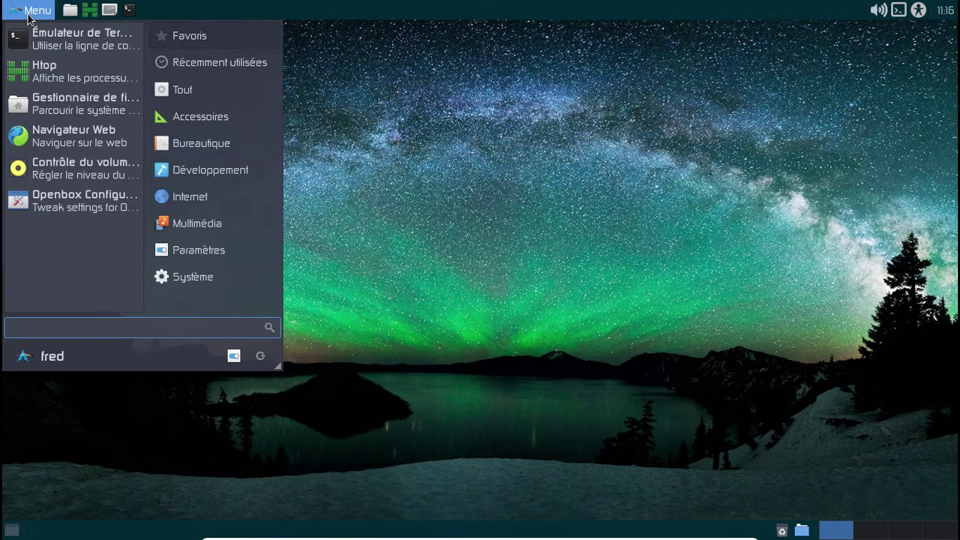
type("ajout")
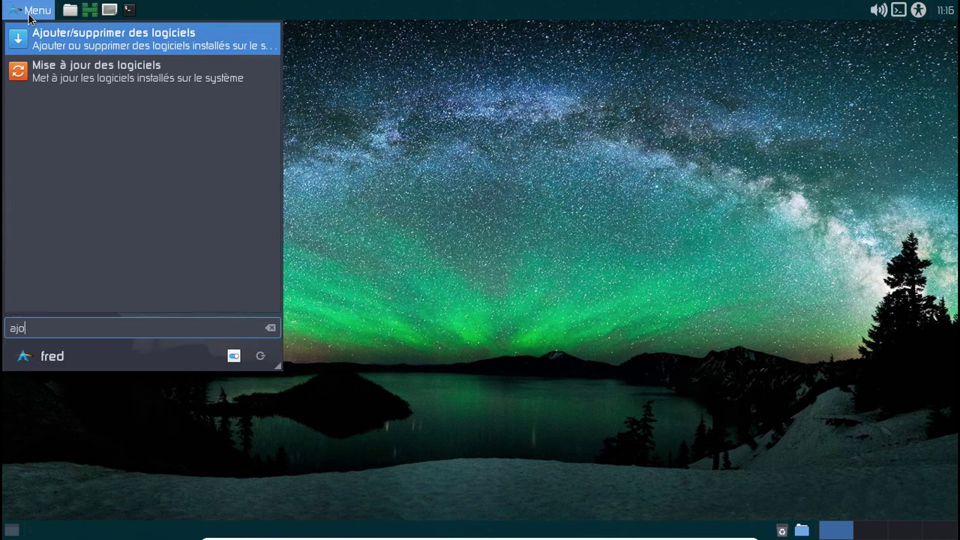
left_click(101, 69)
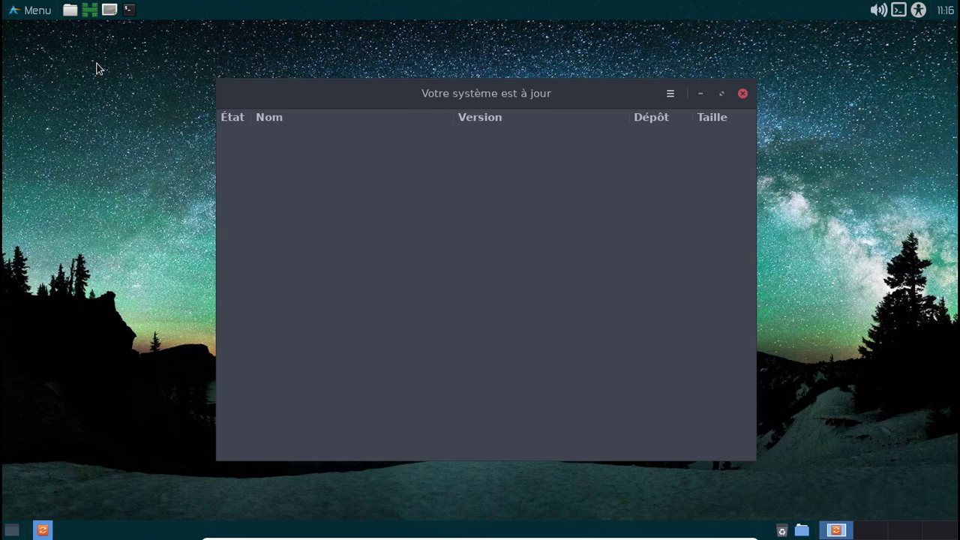
left_click(742, 93)
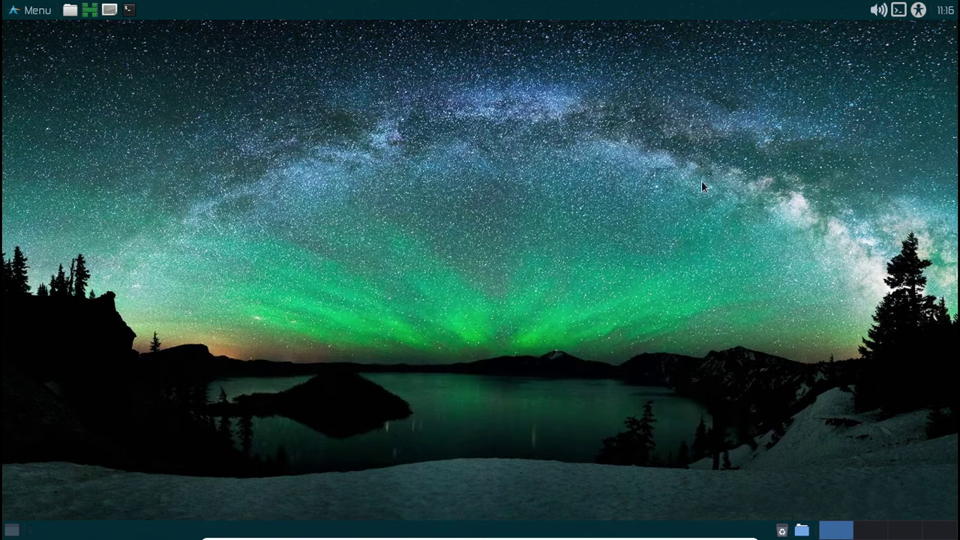
right_click(473, 529)
mouse_move(477, 525)
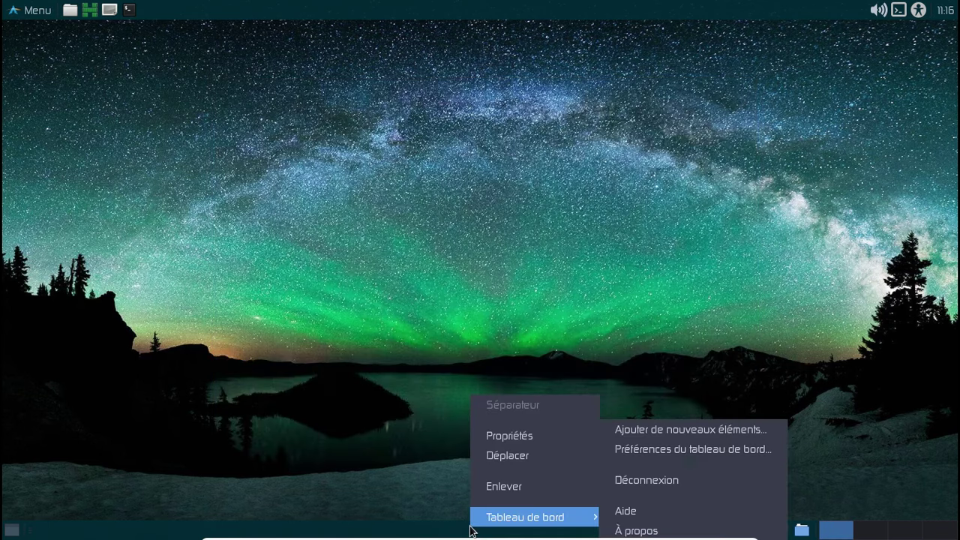
left_click(636, 530)
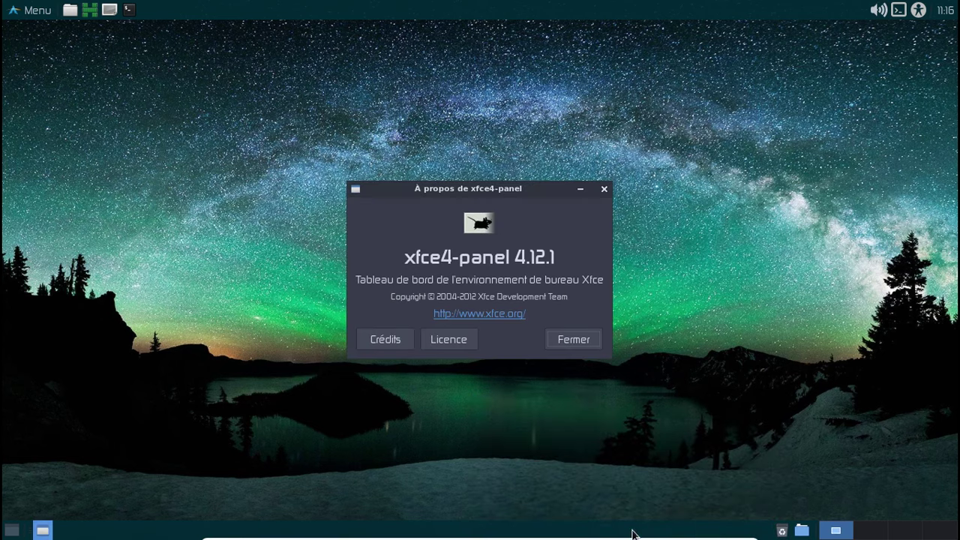
left_click(572, 339)
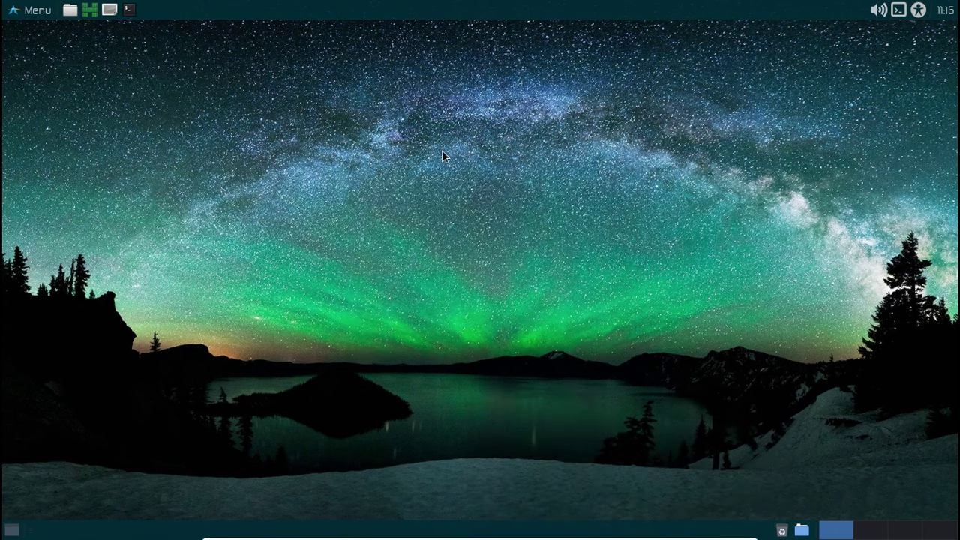
left_click(130, 9)
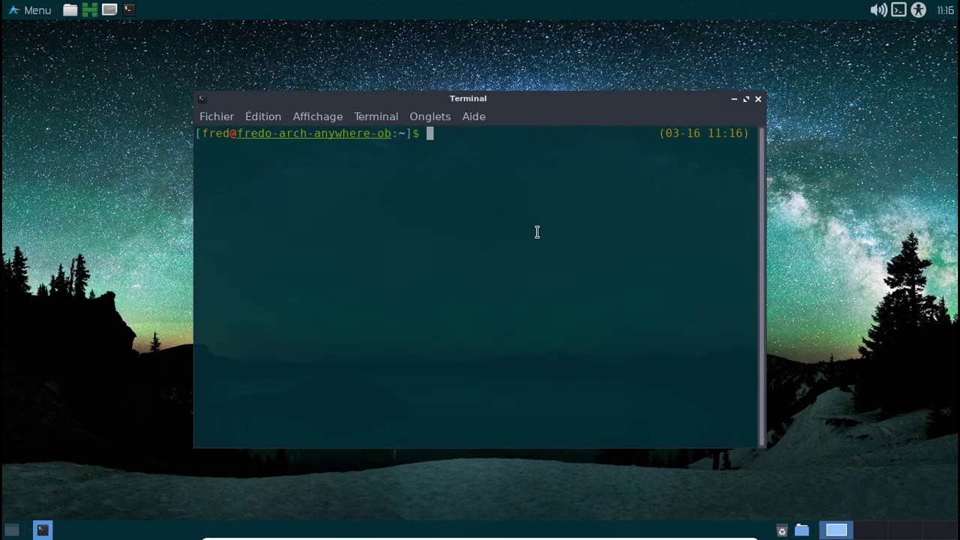
type("p")
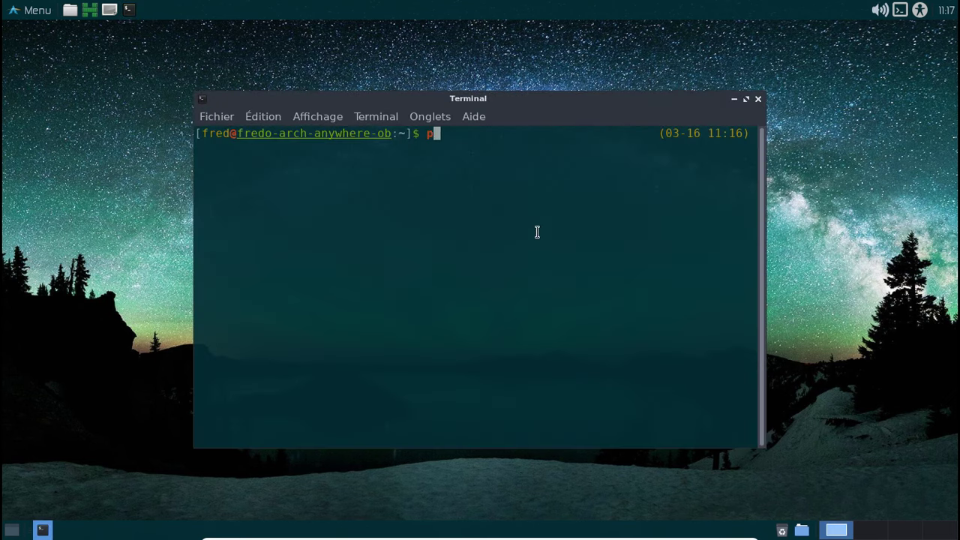
type("acaur -Ss linux")
key("Return")
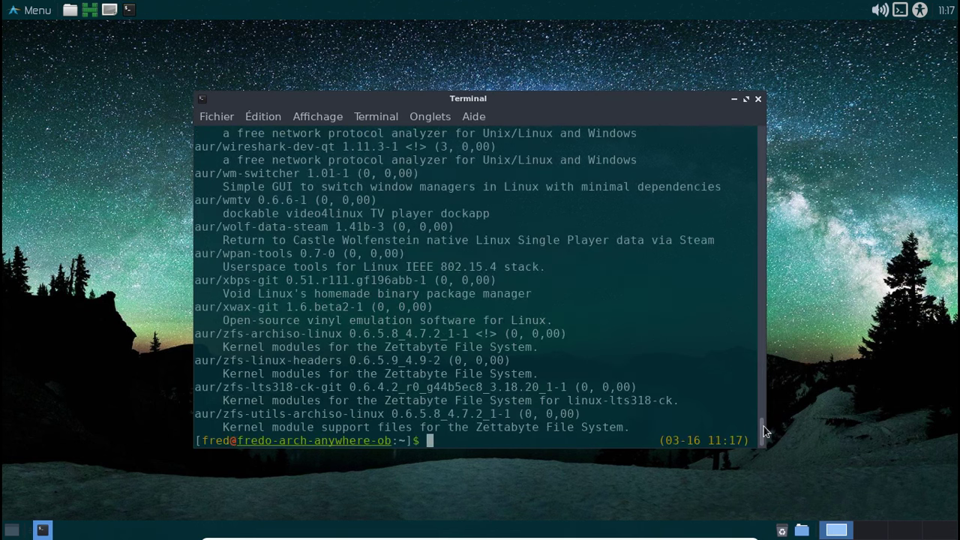
left_click_drag(765, 431, 763, 142)
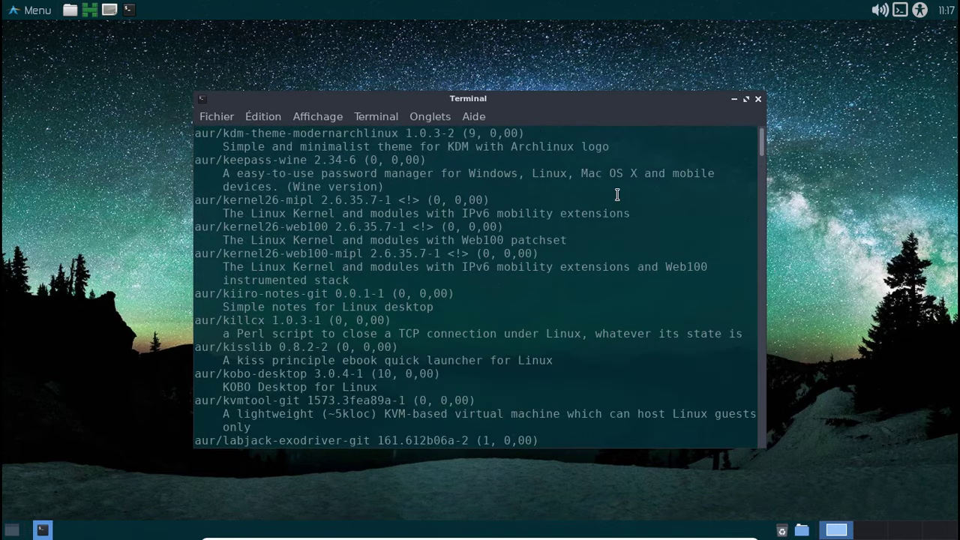
type("clear")
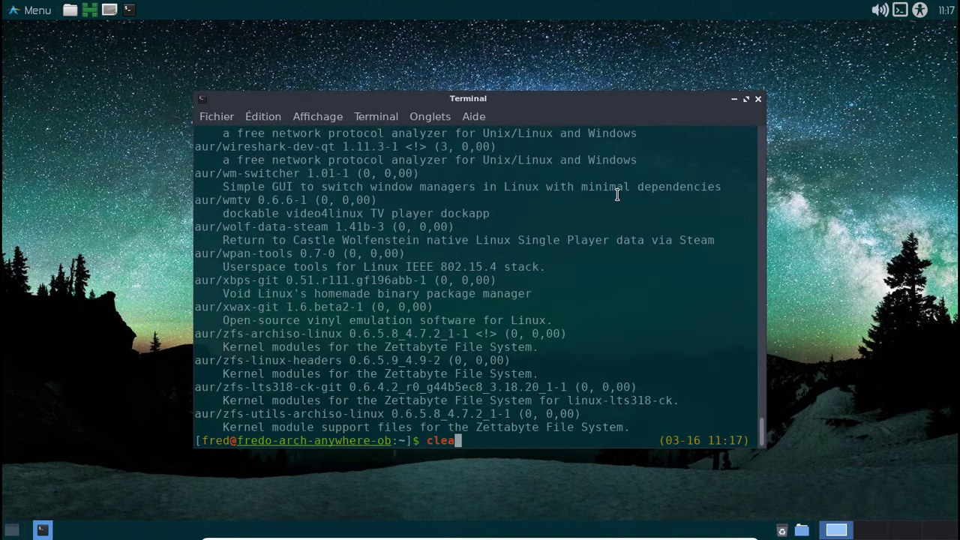
key("Return")
key("Up")
key("Up")
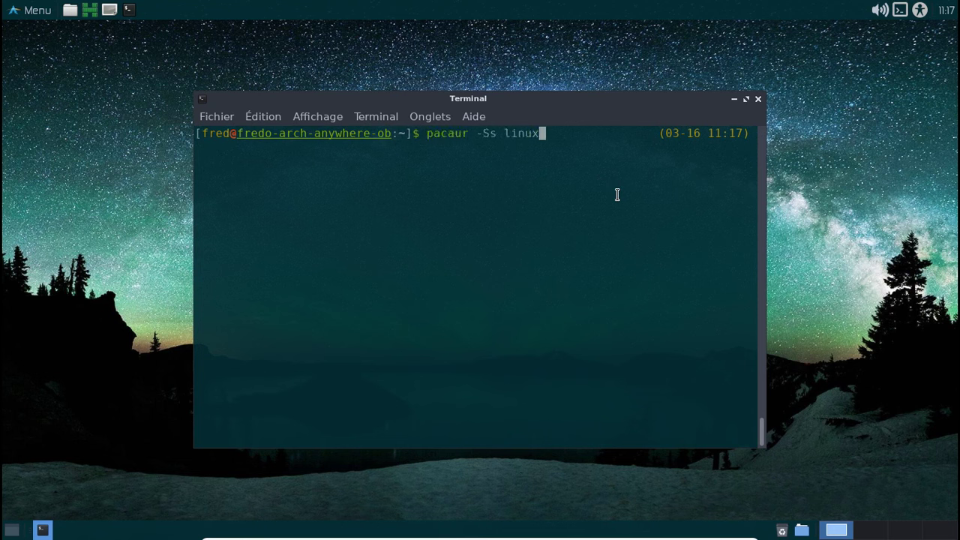
type("| more")
key("Return")
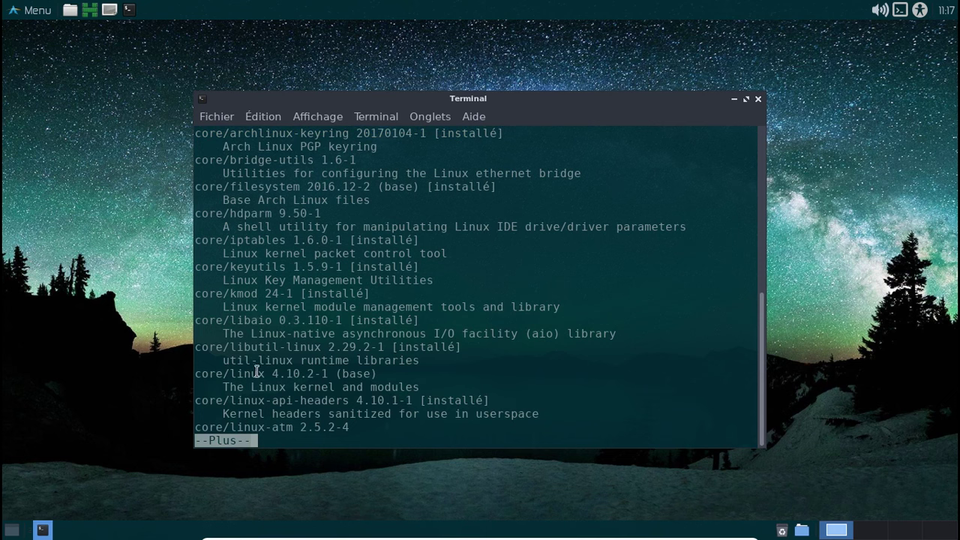
left_click_drag(232, 371, 328, 373)
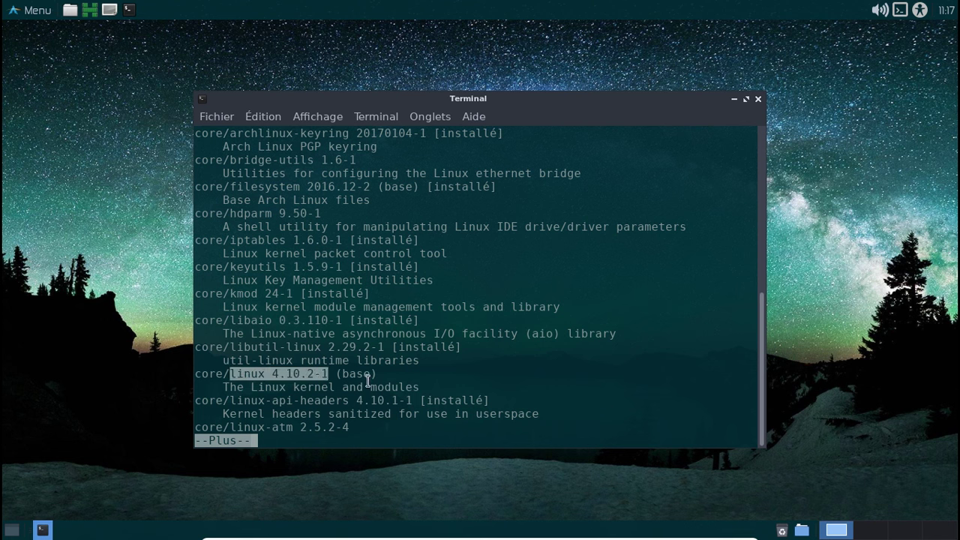
left_click(583, 359)
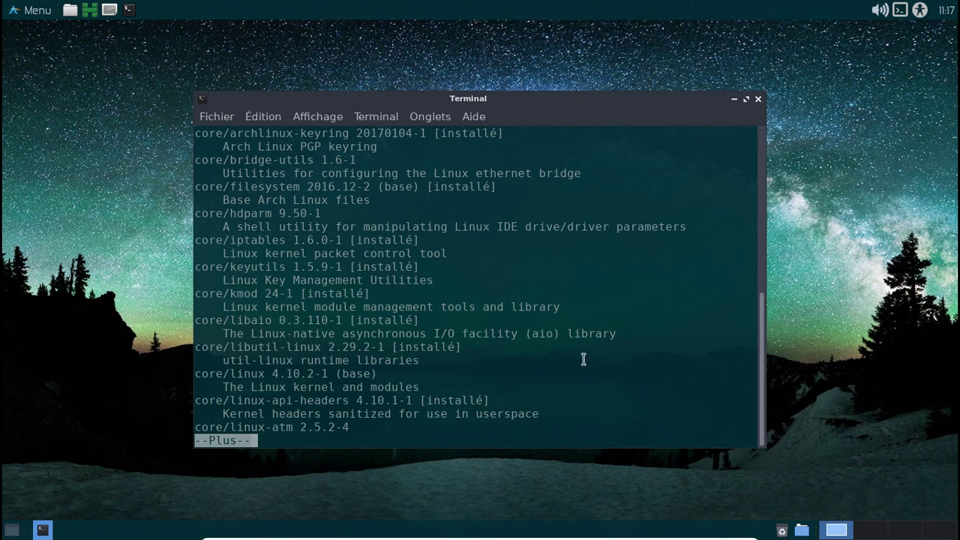
left_click(757, 99)
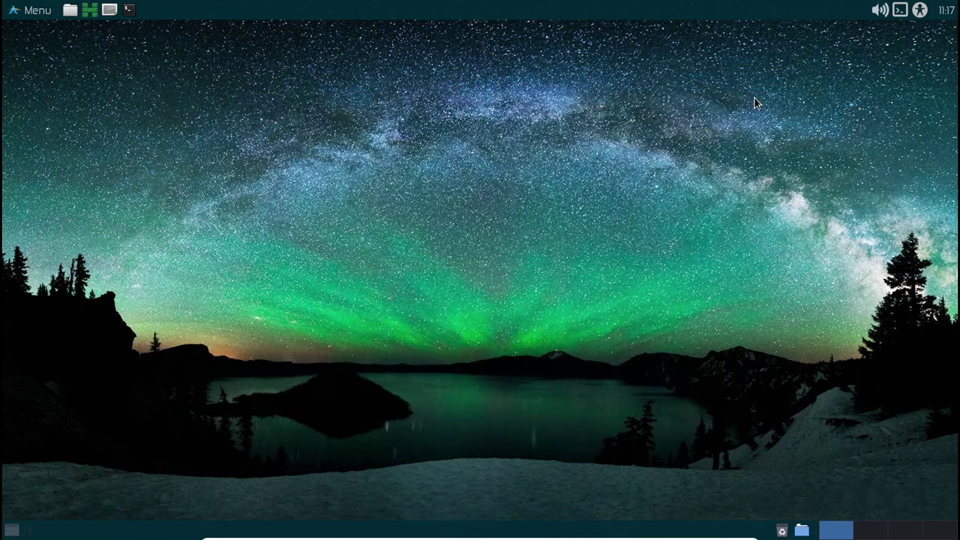
left_click(899, 11)
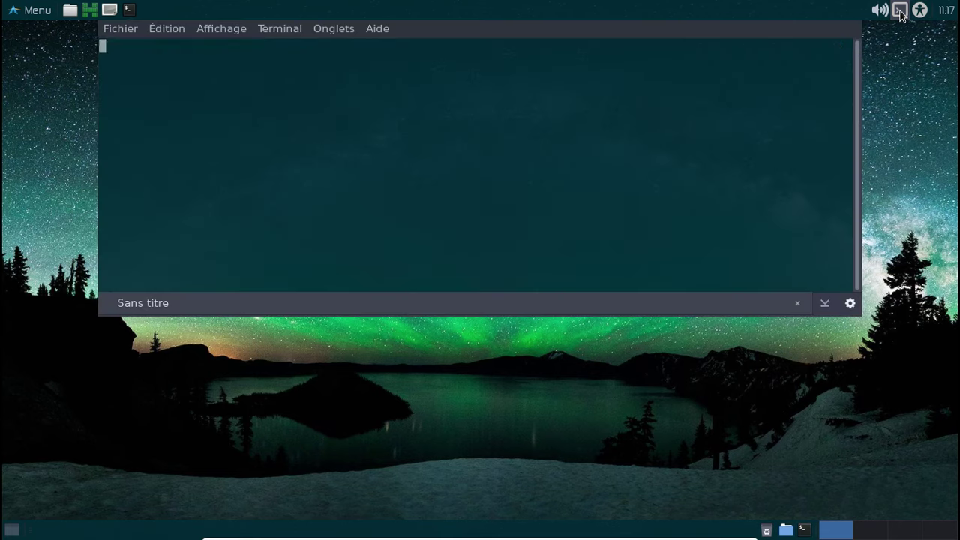
left_click(377, 30)
left_click(390, 68)
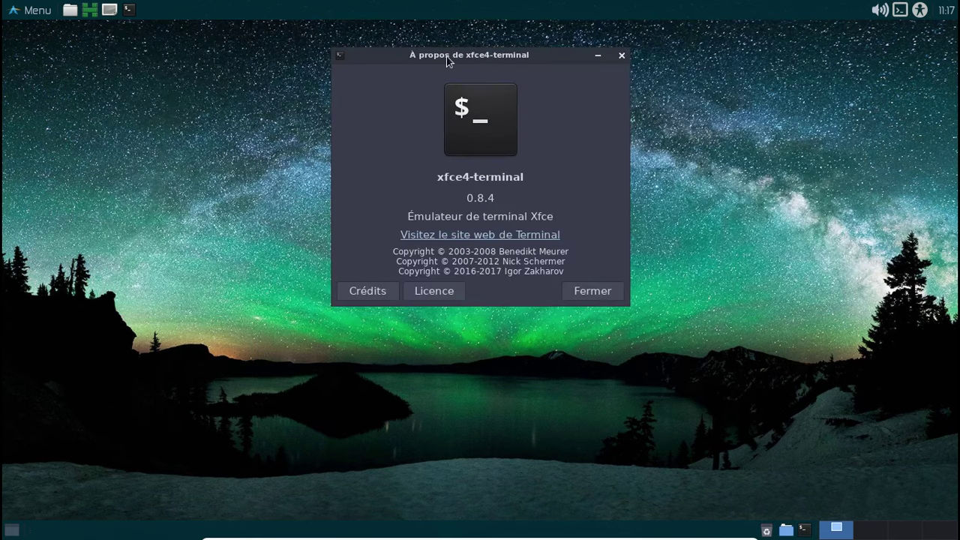
left_click(621, 58)
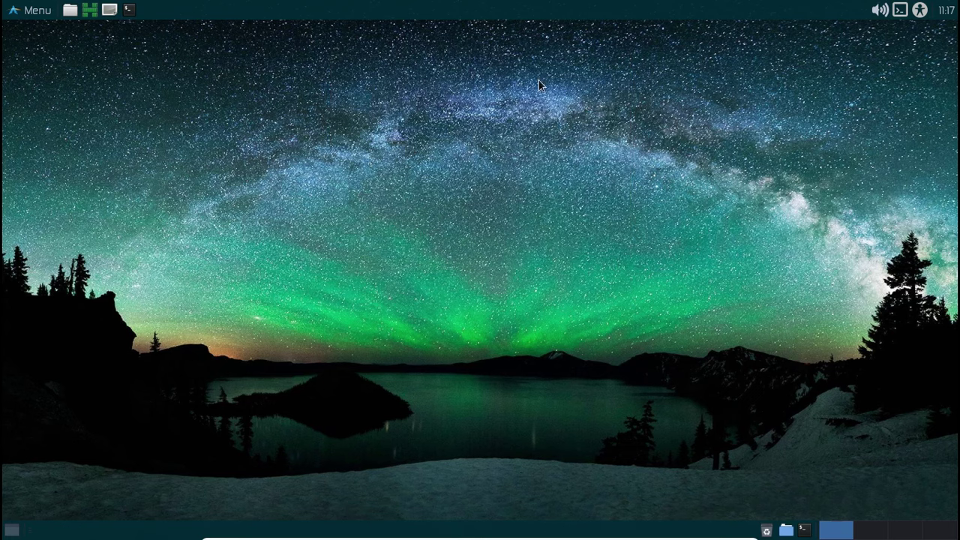
left_click(94, 15)
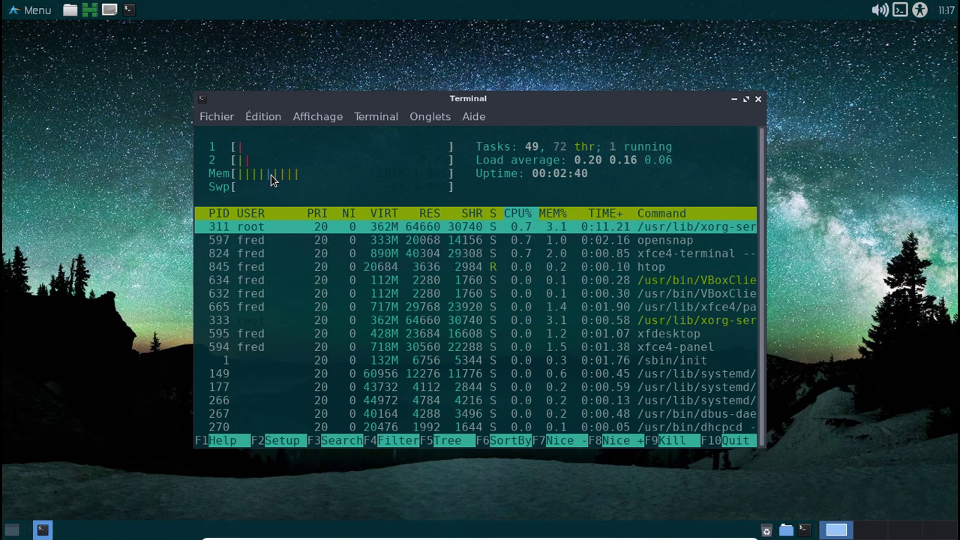
key("F10")
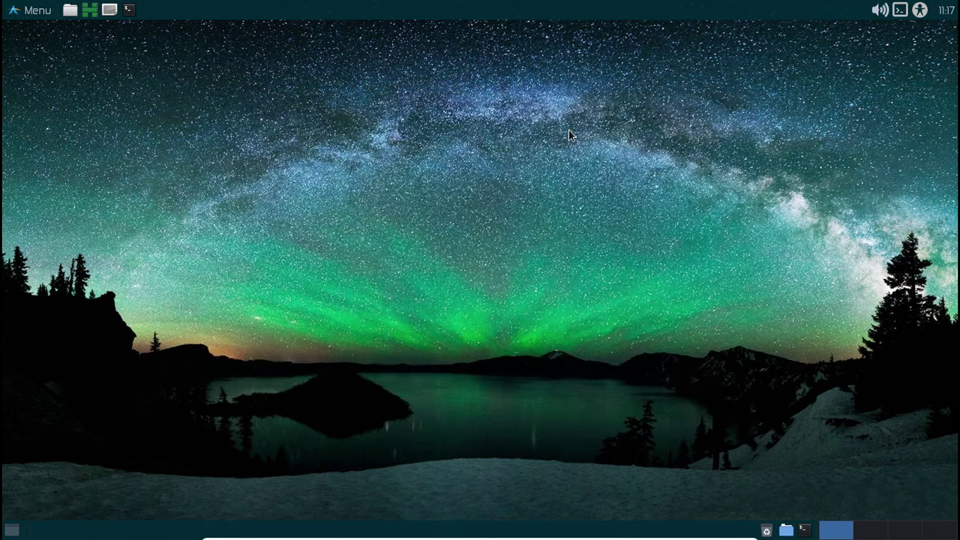
Replace the ArchWiki terminal with a new one, run free and free -m (2005 MB total, 206 MB used), then close it.
left_click(112, 11)
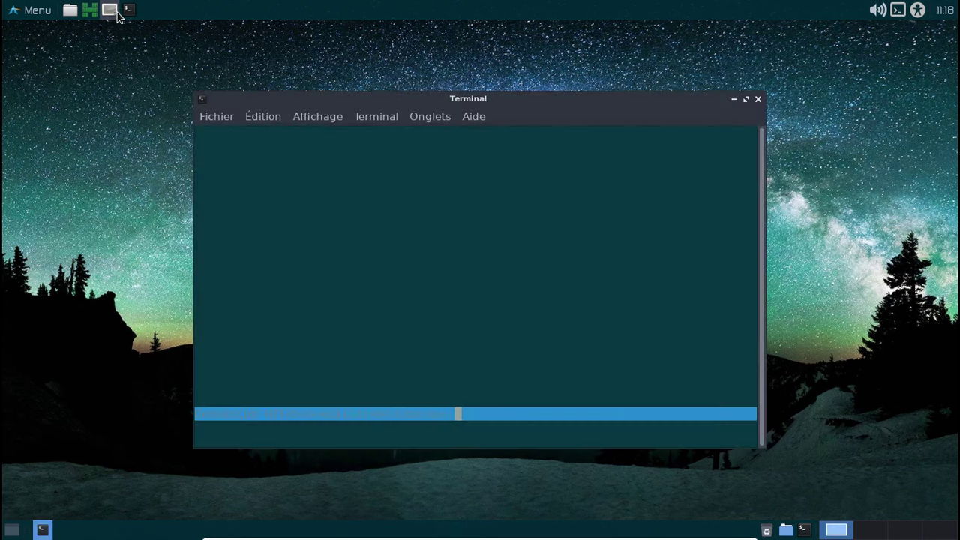
left_click(760, 99)
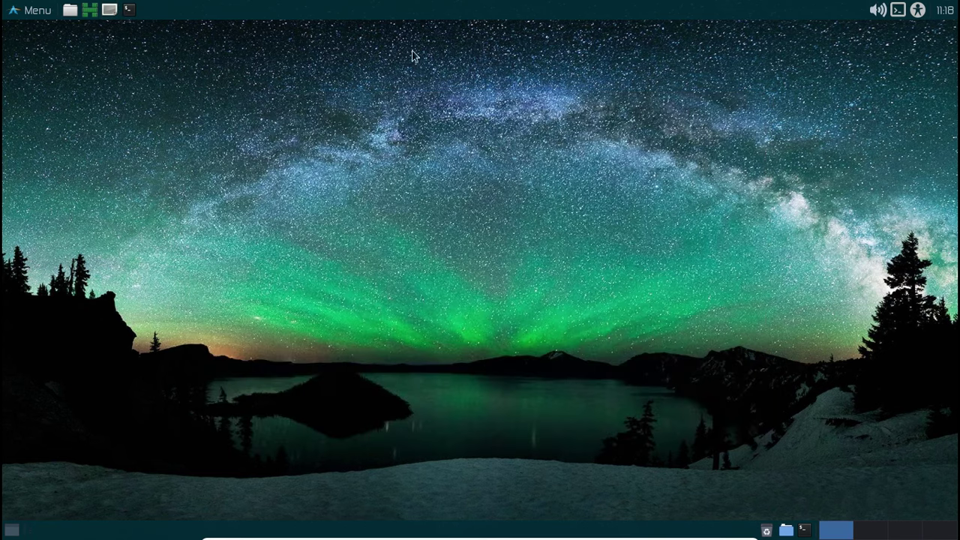
left_click(125, 10)
type("free")
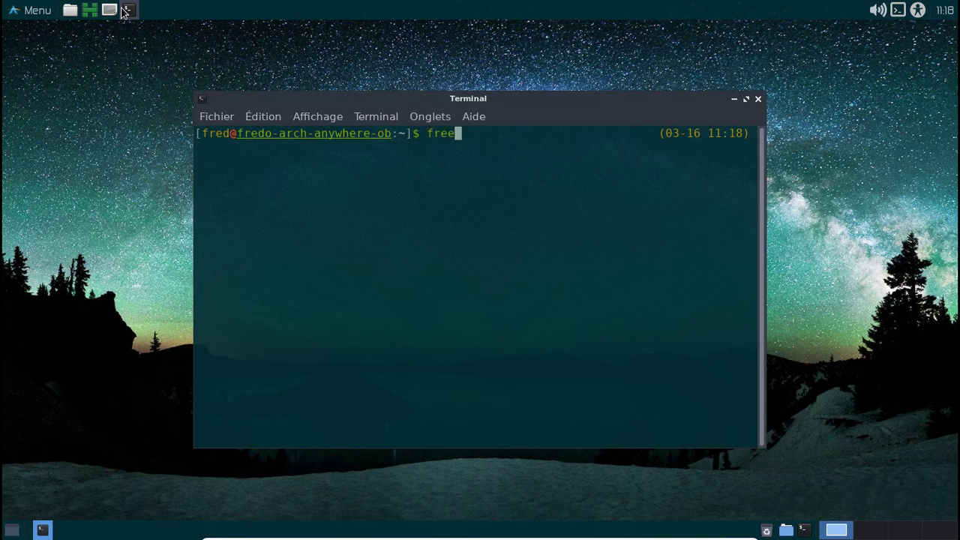
key("Return")
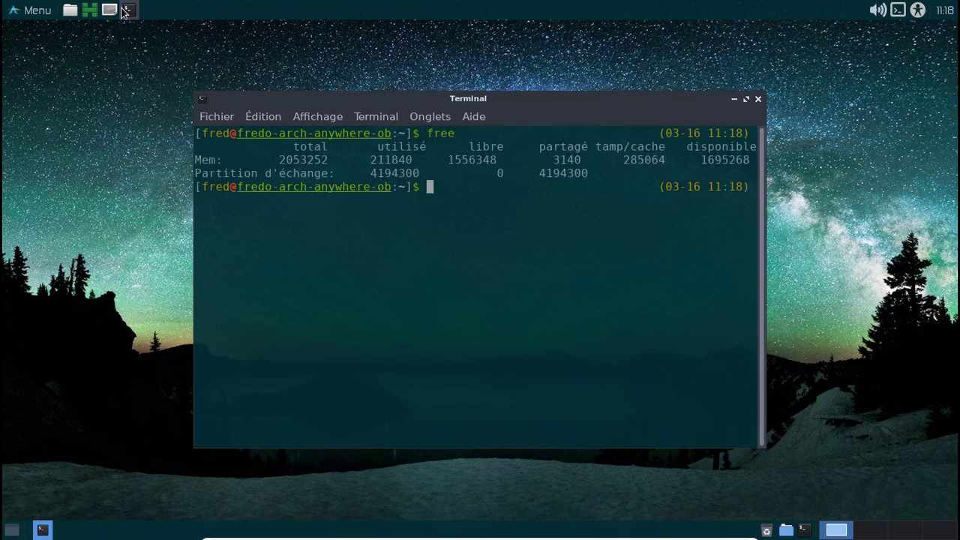
type("free -m")
key("Return")
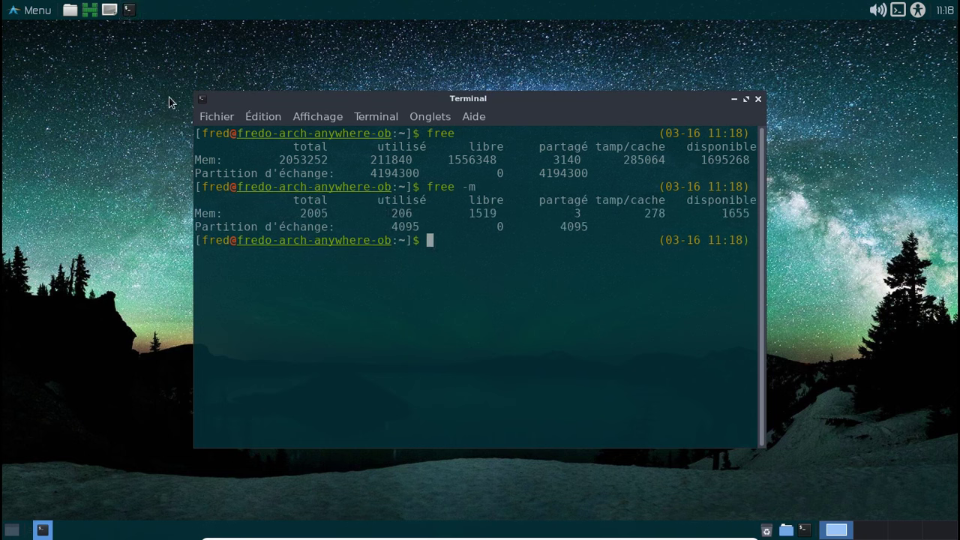
left_click(756, 99)
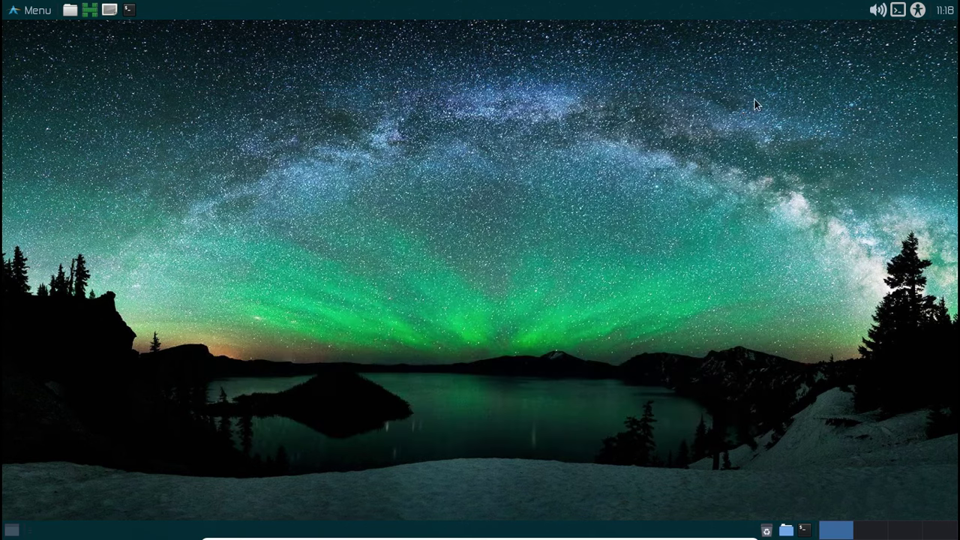
left_click(28, 12)
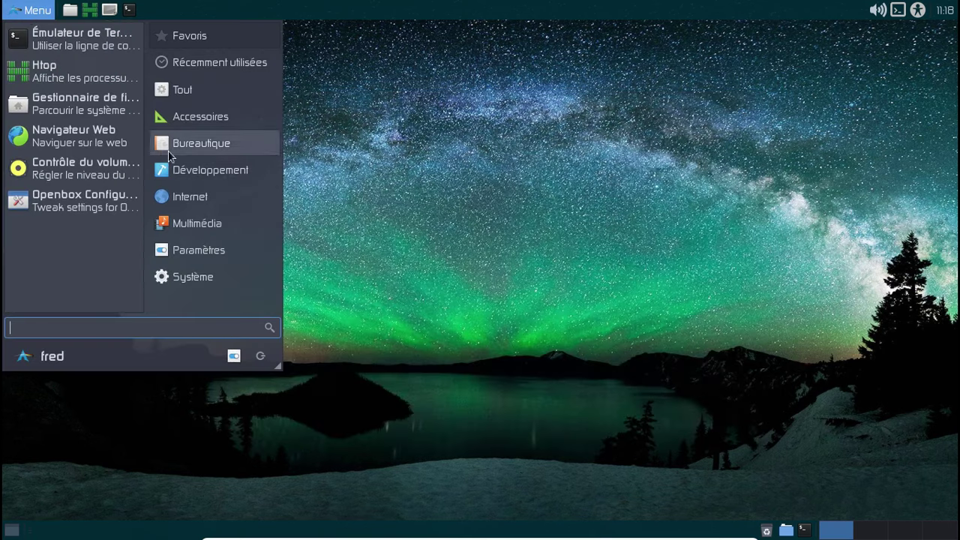
left_click(189, 195)
left_click(79, 108)
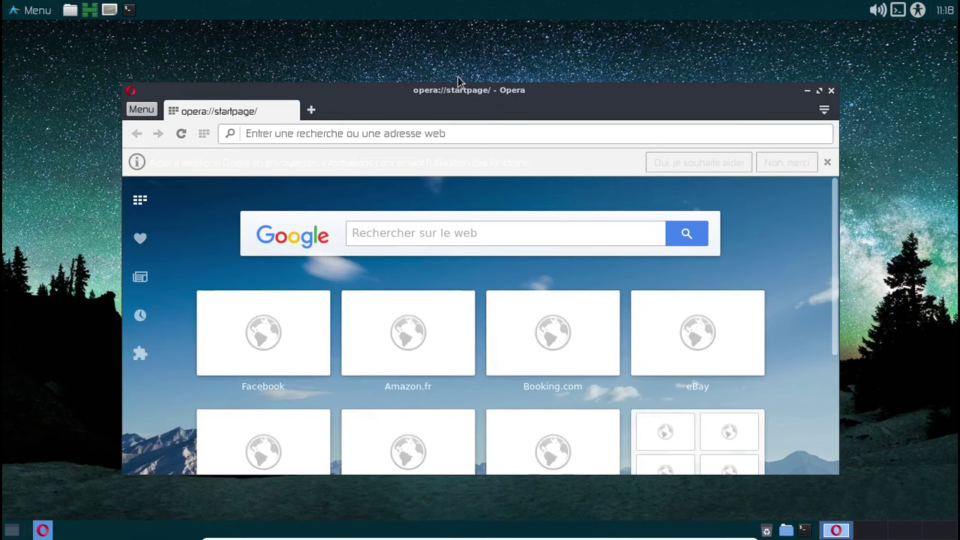
left_click(832, 91)
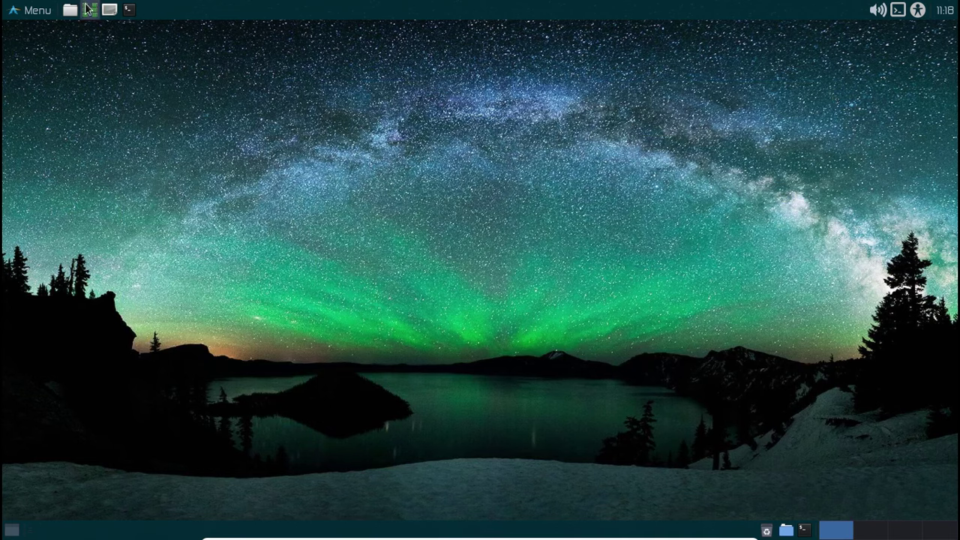
Log out via the menu's power options and sign in as the second user with that account's password.
left_click(33, 8)
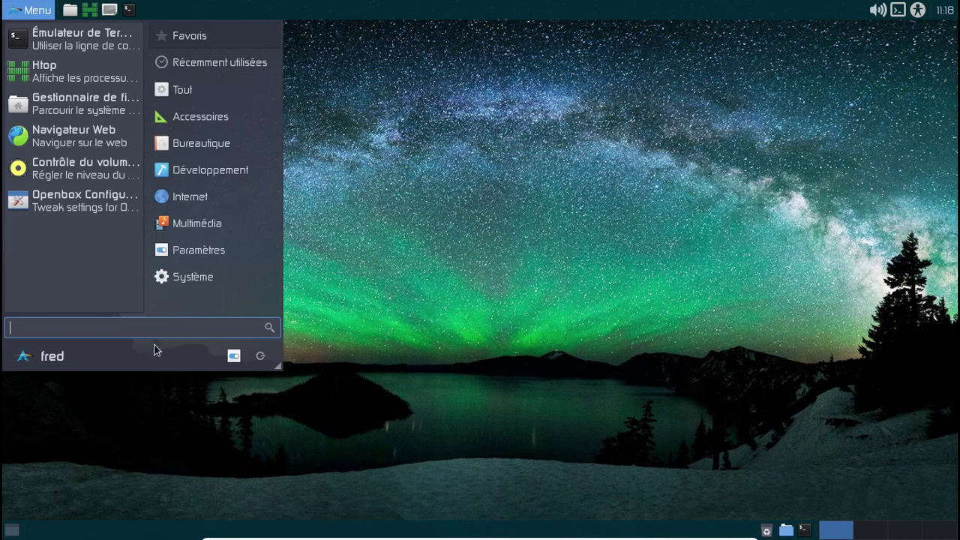
left_click(269, 360)
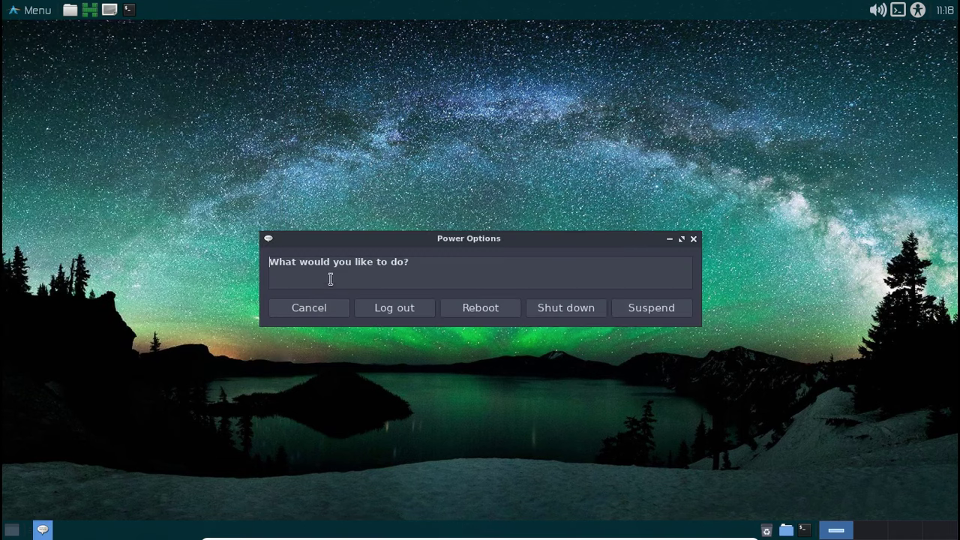
left_click(405, 309)
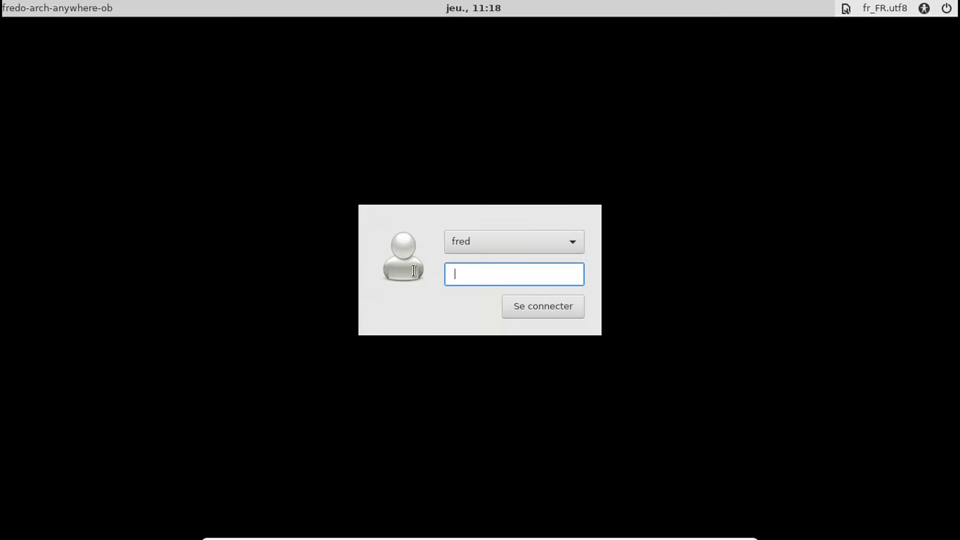
left_click(482, 242)
left_click(481, 262)
type("gaston")
key("Return")
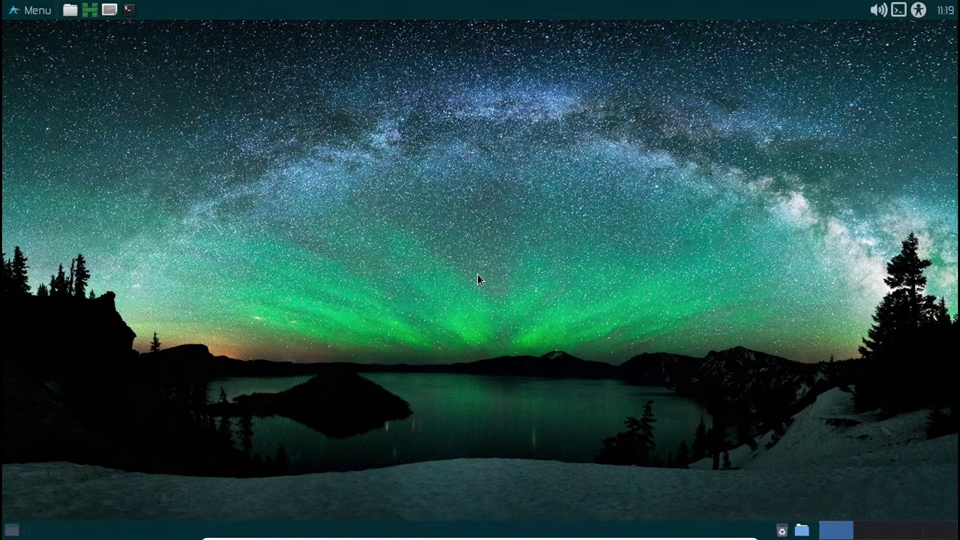
left_click(801, 532)
left_click(801, 532)
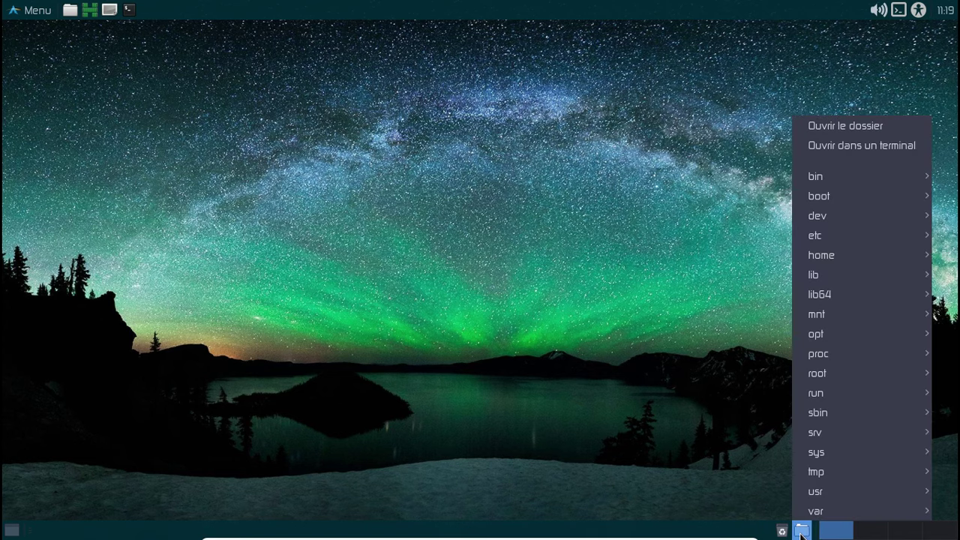
left_click(801, 532)
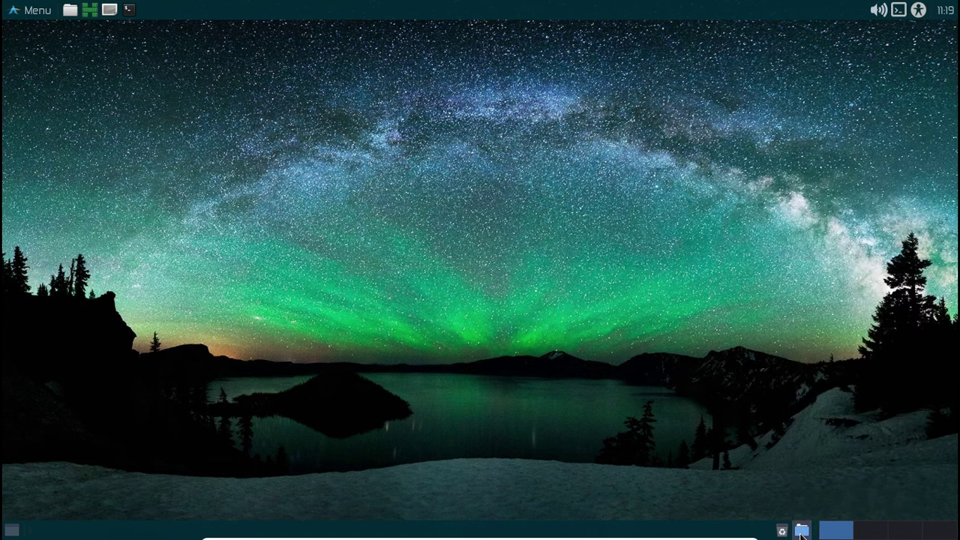
left_click(130, 10)
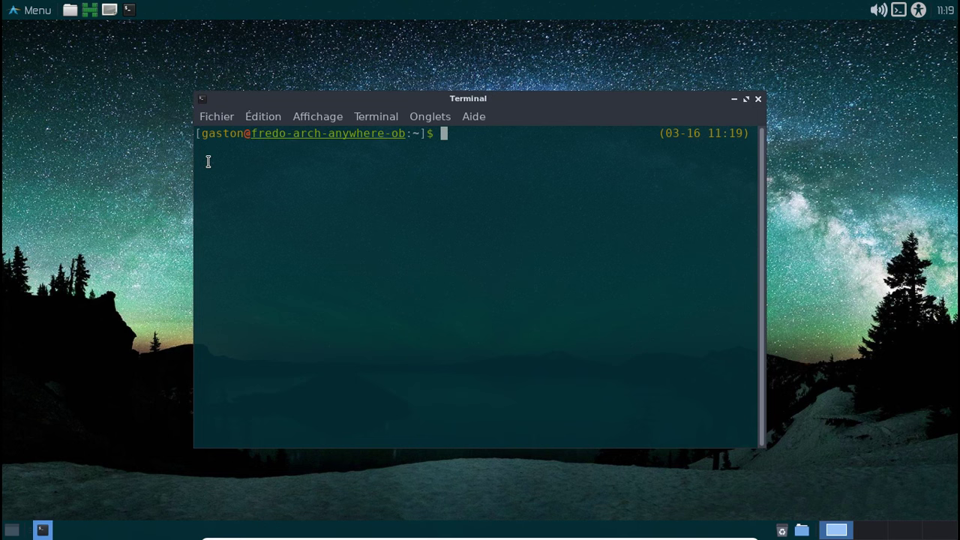
type("pacaur -S vlc")
key("Return")
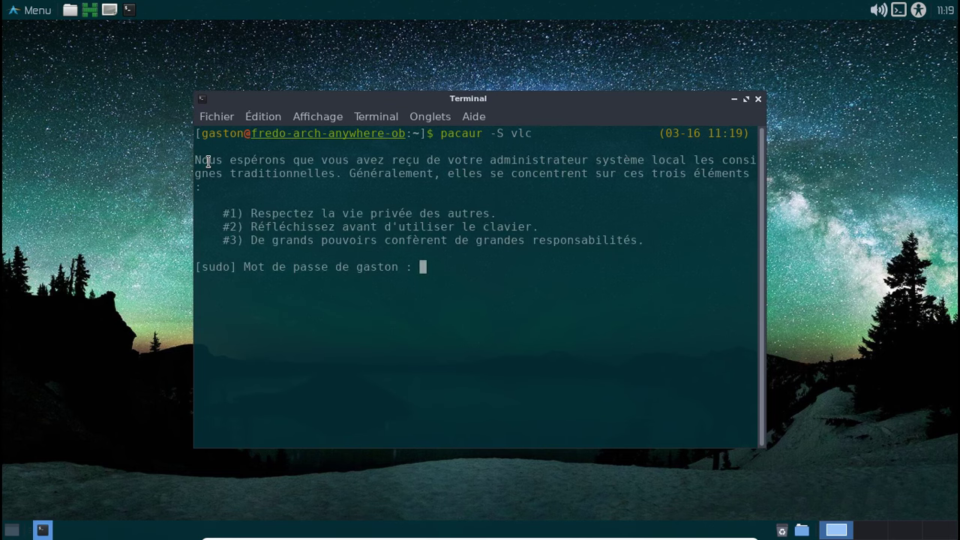
key("Return")
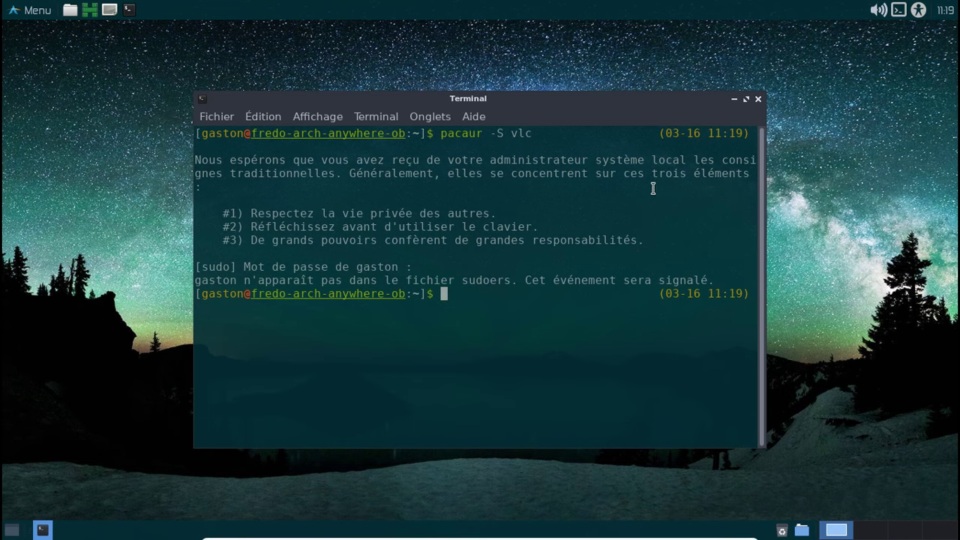
left_click(758, 99)
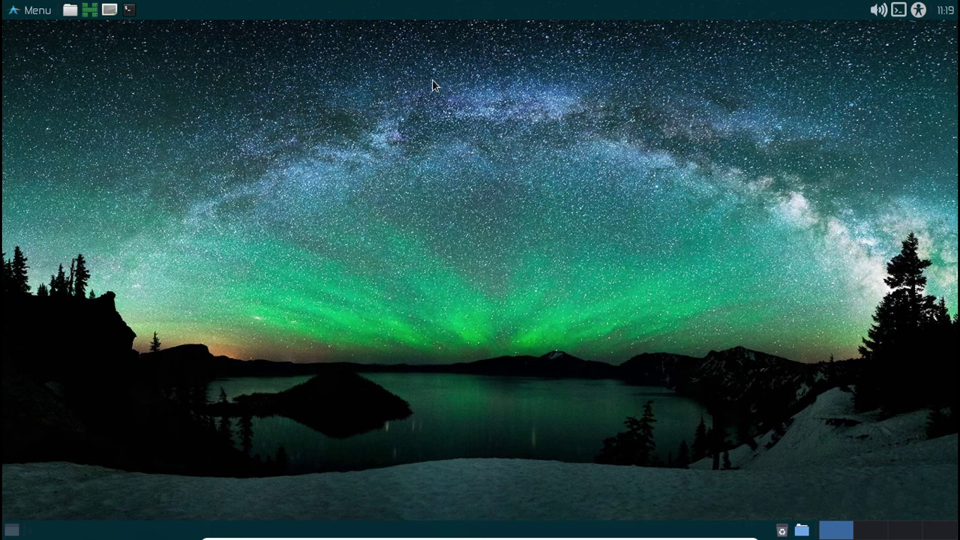
Choose Shut down from the menu's Power Options dialog to power off the Arch guest.
left_click(15, 12)
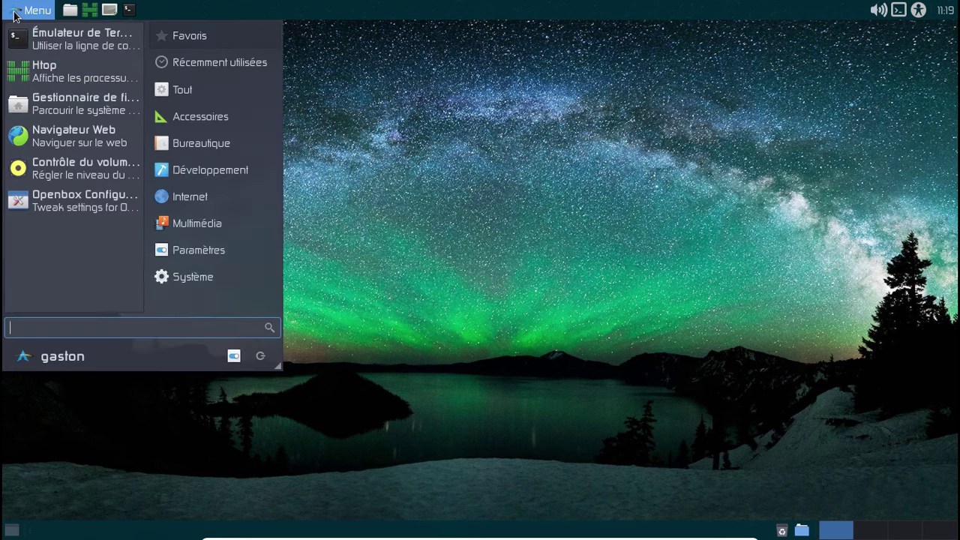
left_click(260, 355)
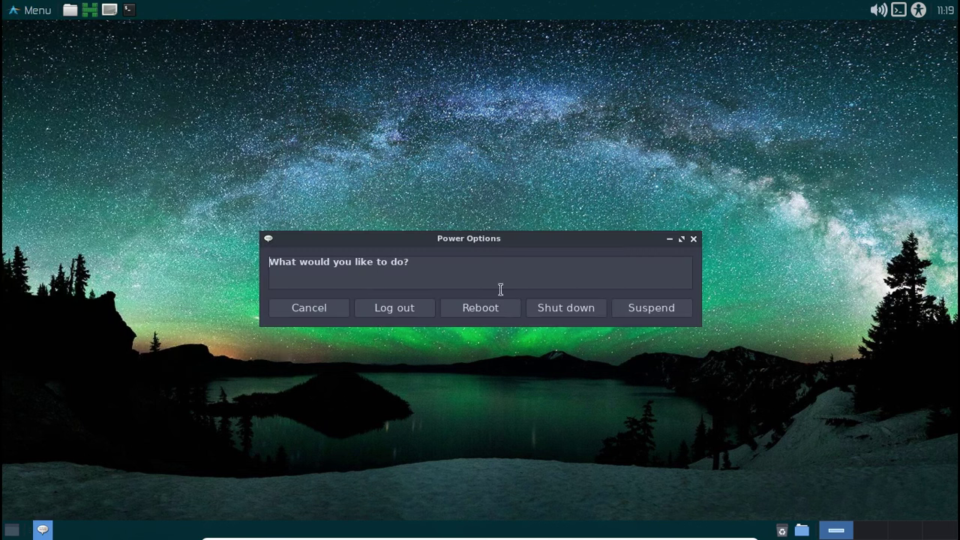
left_click(582, 315)
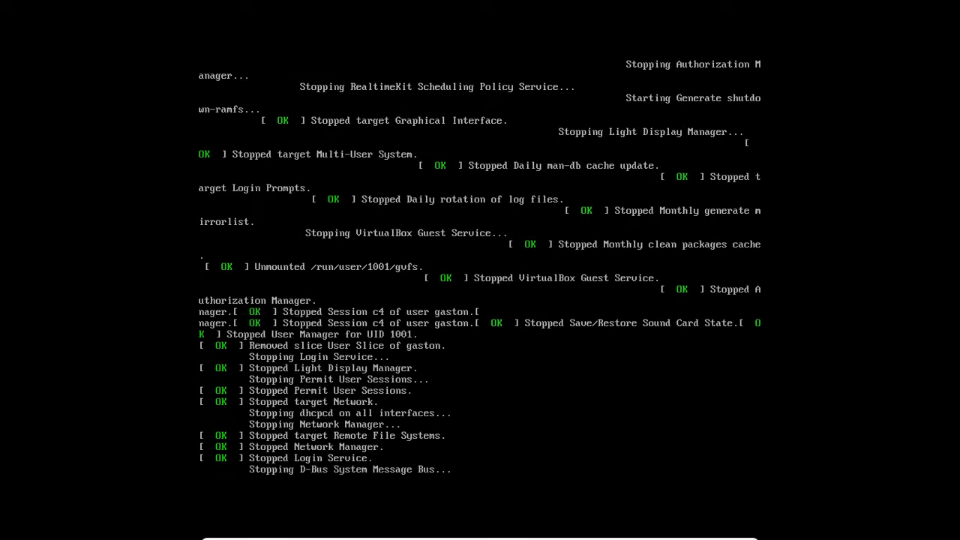